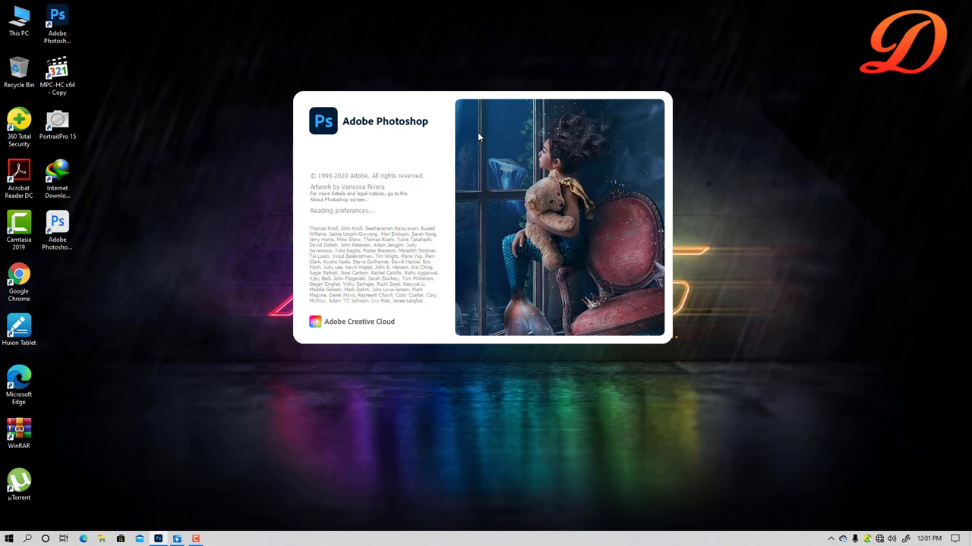
Launch Photoshop and start a new 2480 × 3508 px, 500 ppi document.
{"action": "right_click", "coordinate": [284, 57]}
{"action": "left_click", "coordinate": [313, 88]}
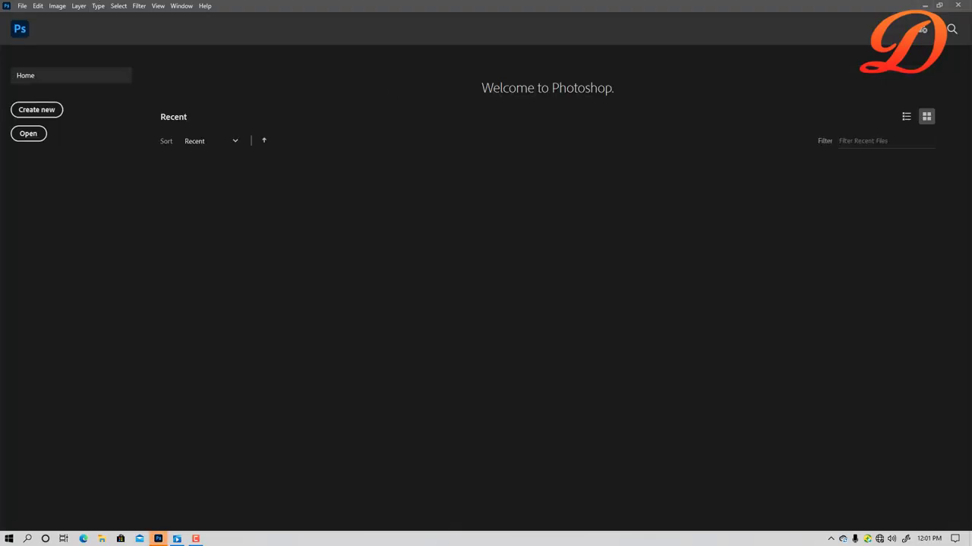
{"action": "left_click", "coordinate": [23, 6]}
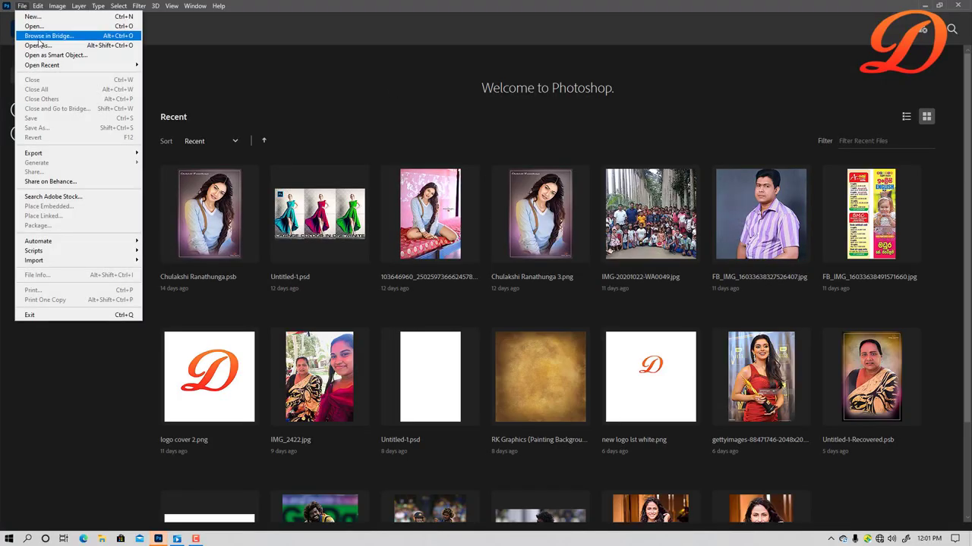
{"action": "left_click", "coordinate": [37, 17]}
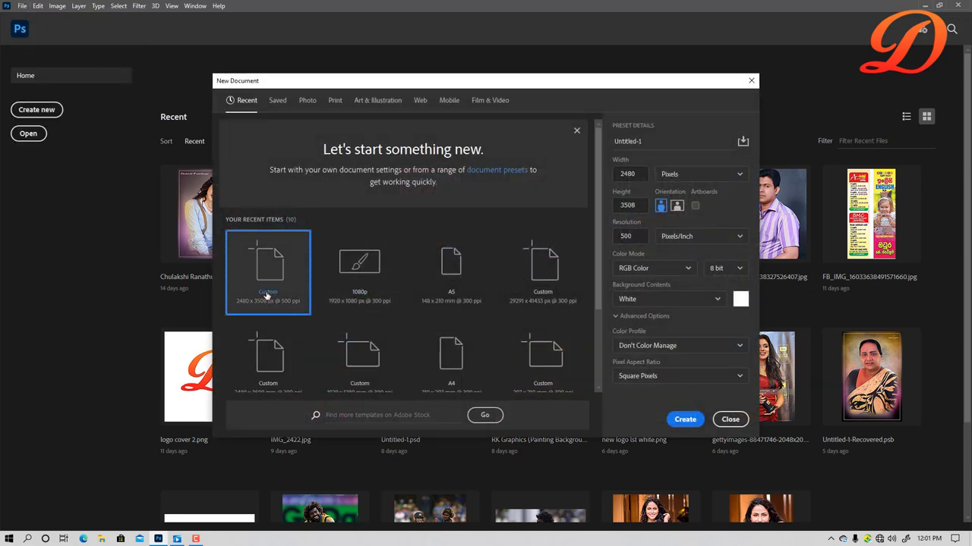
Create the 2480 × 3508 px canvas and drag the curly-haired woman's photo in as Layer 1.
{"action": "left_click", "coordinate": [688, 421]}
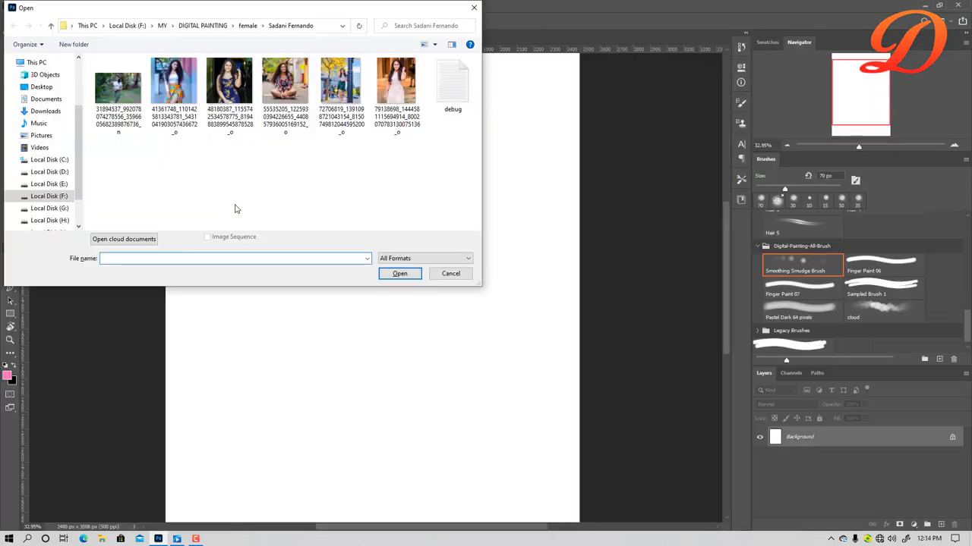
{"action": "left_click", "coordinate": [399, 274]}
{"action": "scroll", "coordinate": [374, 257], "scroll_direction": "up", "scroll_amount": 2}
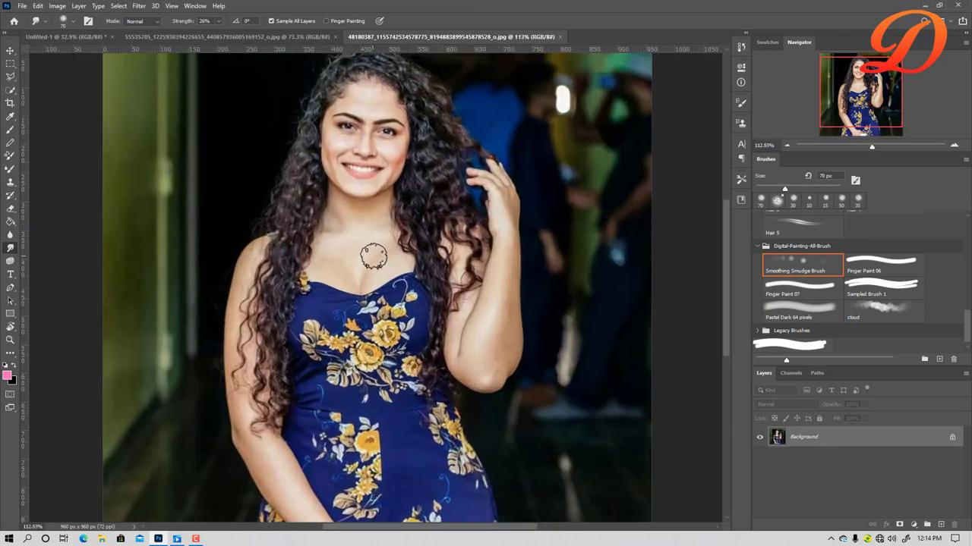
{"action": "scroll", "coordinate": [374, 257], "scroll_direction": "up", "scroll_amount": 2}
{"action": "scroll", "coordinate": [393, 195], "scroll_direction": "up", "scroll_amount": 2}
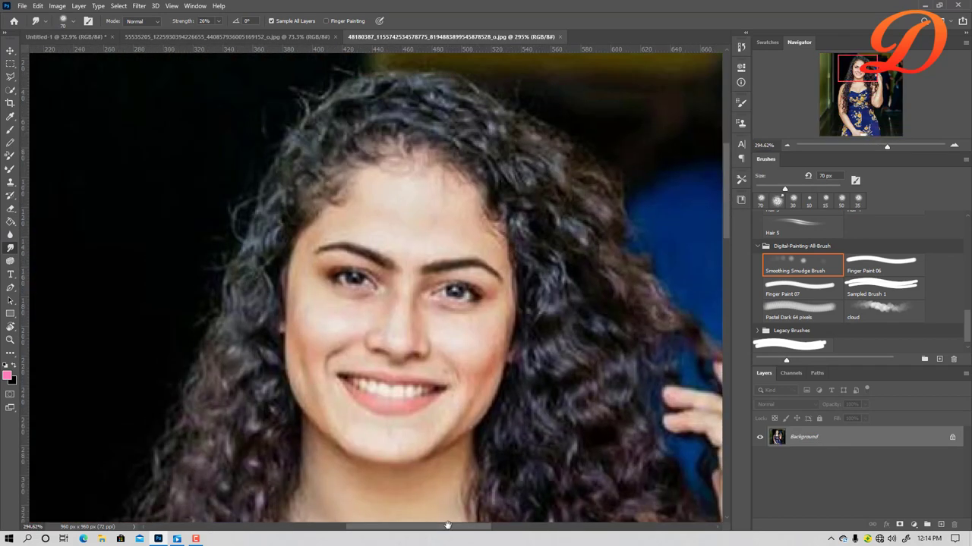
{"action": "mouse_move", "coordinate": [448, 525]}
{"action": "left_mouse_down"}
{"action": "mouse_move", "coordinate": [402, 503]}
{"action": "mouse_move", "coordinate": [440, 289]}
{"action": "mouse_move", "coordinate": [356, 507]}
{"action": "mouse_move", "coordinate": [400, 342]}
{"action": "left_mouse_up"}
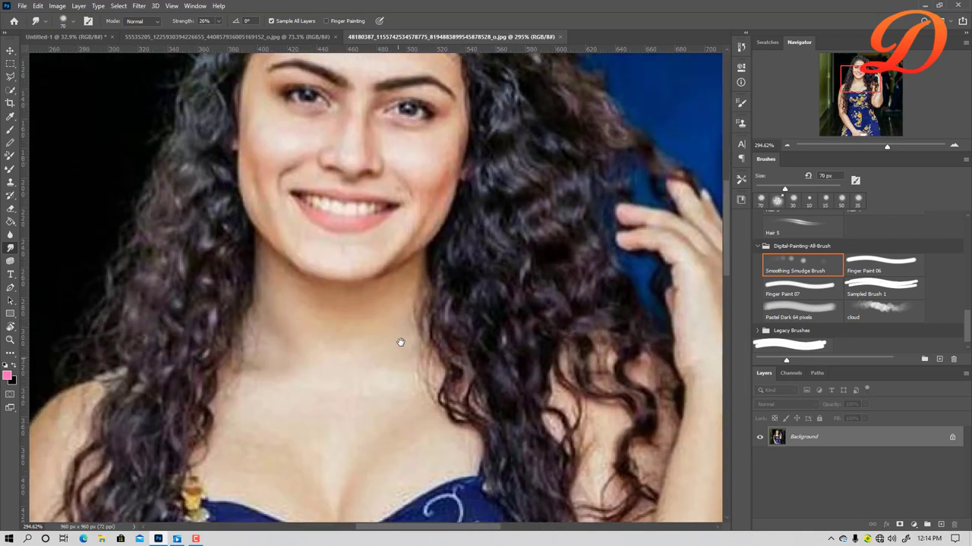
{"action": "scroll", "coordinate": [400, 342], "scroll_direction": "down", "scroll_amount": 4}
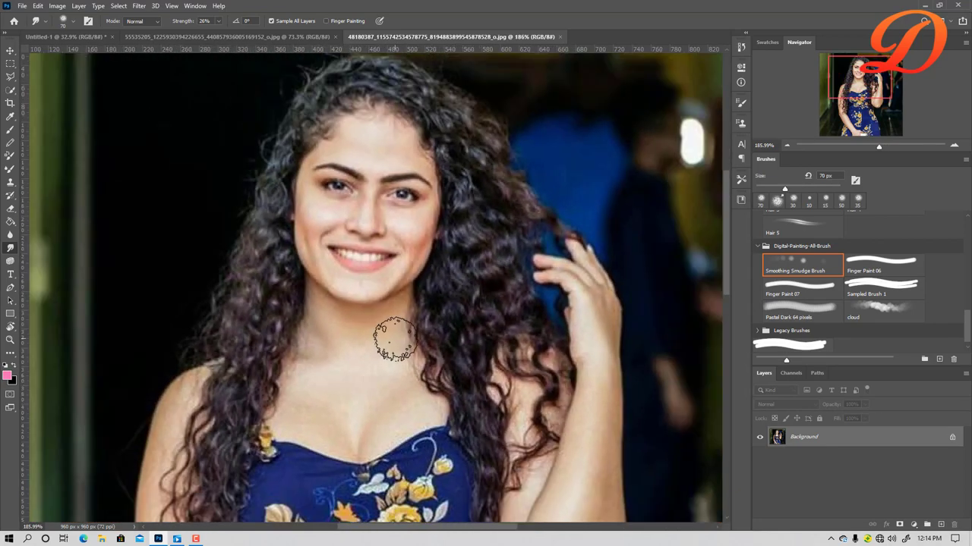
{"action": "scroll", "coordinate": [397, 341], "scroll_direction": "down", "scroll_amount": 3}
{"action": "scroll", "coordinate": [394, 340], "scroll_direction": "down", "scroll_amount": 2}
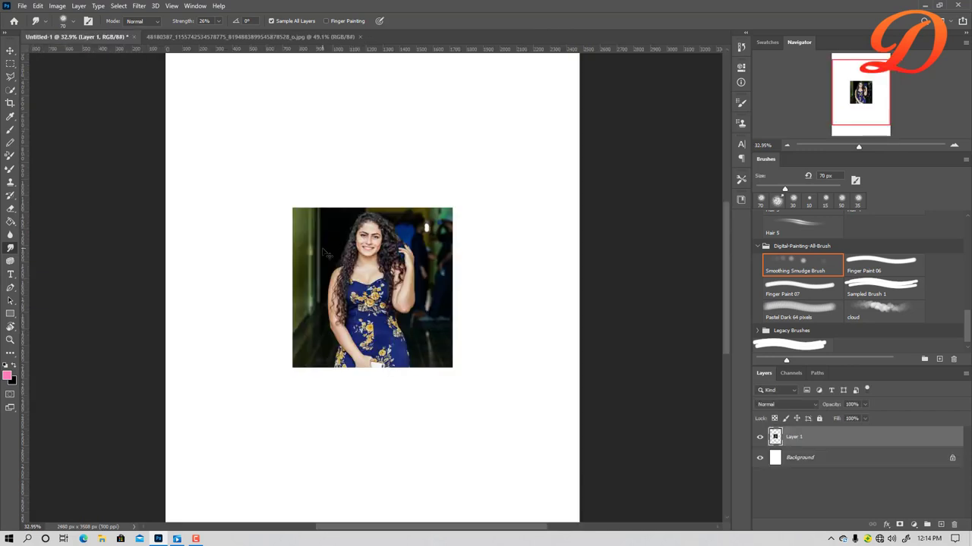
Free-transform Layer 1 to about 476% and position it to fill the canvas.
{"action": "key", "text": "ctrl+t"}
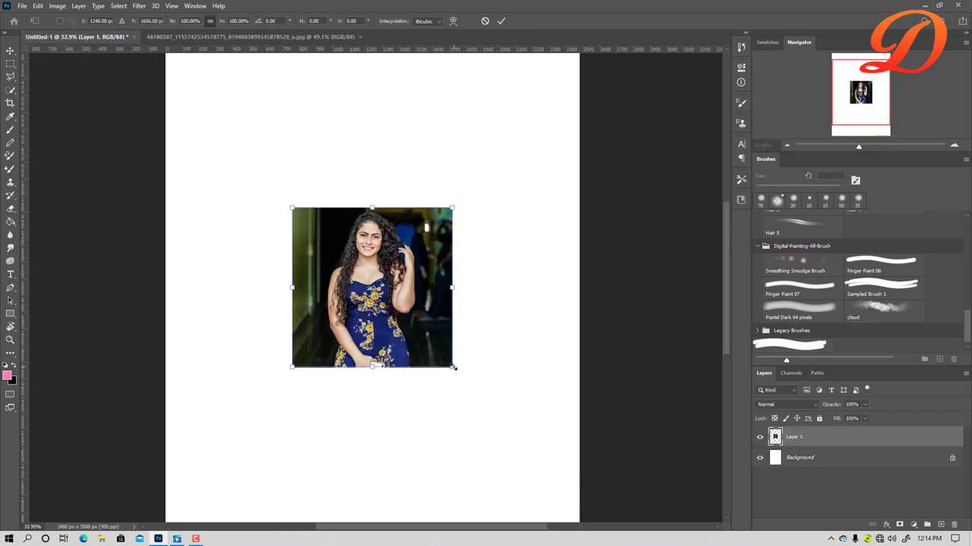
{"action": "left_click_drag", "start_coordinate": [453, 367], "coordinate": [687, 523]}
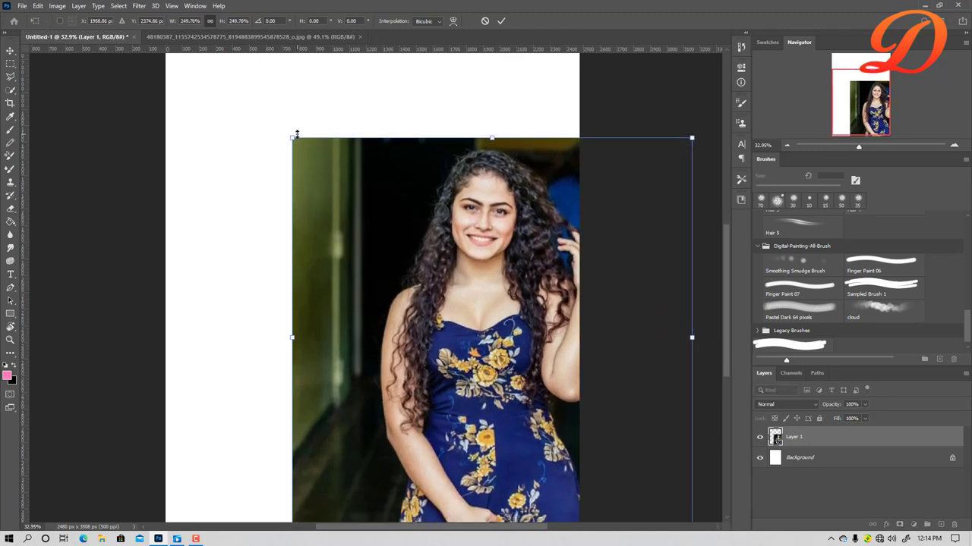
{"action": "left_click_drag", "start_coordinate": [296, 134], "coordinate": [114, 54]}
{"action": "scroll", "coordinate": [380, 237], "scroll_direction": "down", "scroll_amount": 3}
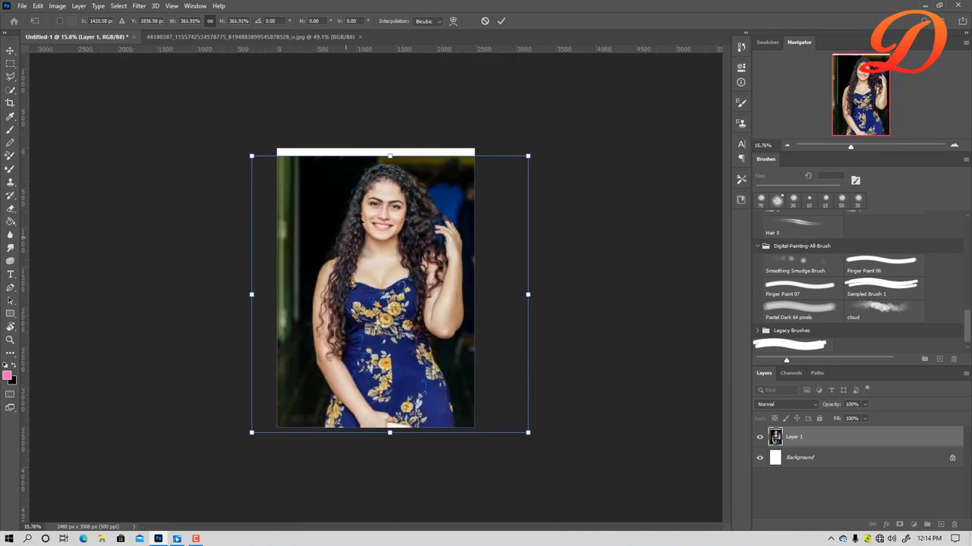
{"action": "left_click_drag", "start_coordinate": [389, 157], "coordinate": [390, 54]}
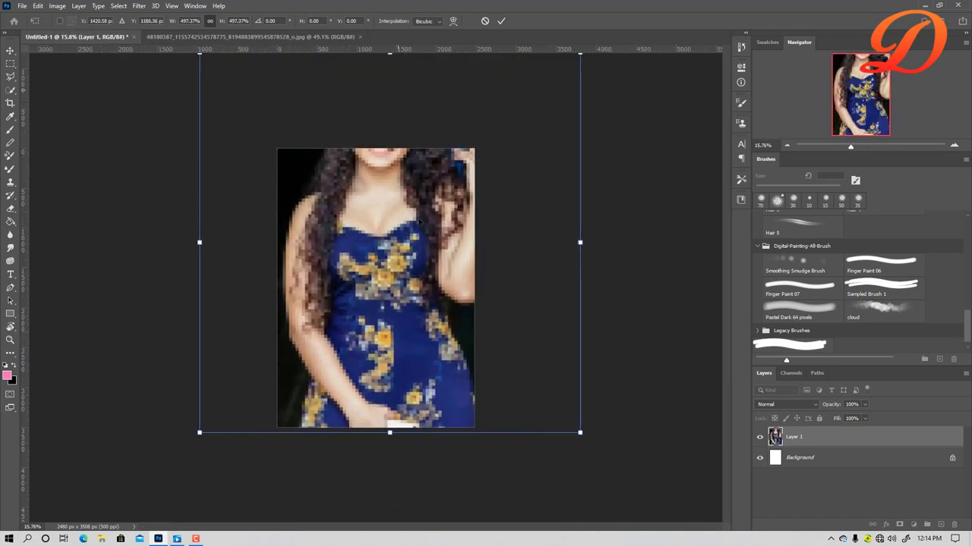
{"action": "mouse_move", "coordinate": [425, 254]}
{"action": "left_mouse_down"}
{"action": "mouse_move", "coordinate": [407, 315]}
{"action": "mouse_move", "coordinate": [416, 350]}
{"action": "left_mouse_up"}
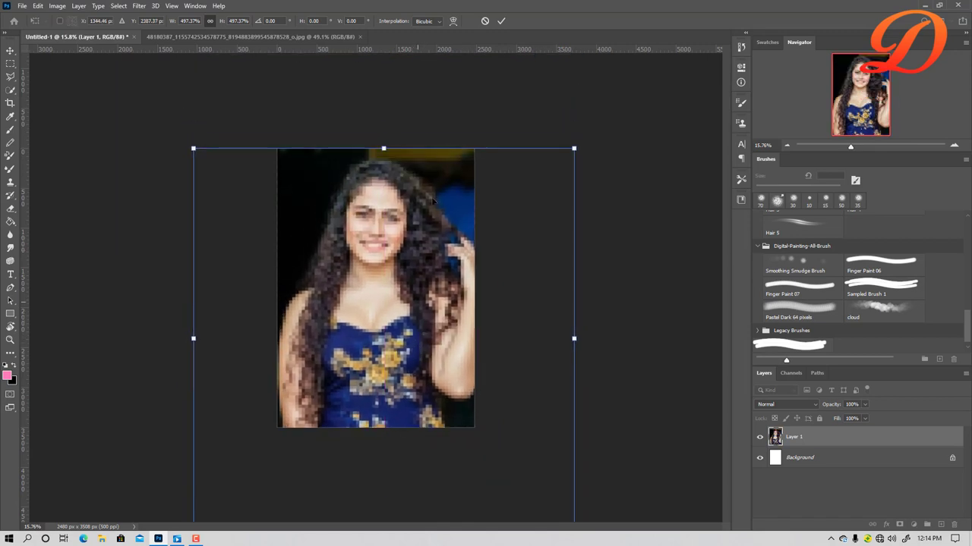
{"action": "left_click_drag", "start_coordinate": [395, 145], "coordinate": [385, 169]}
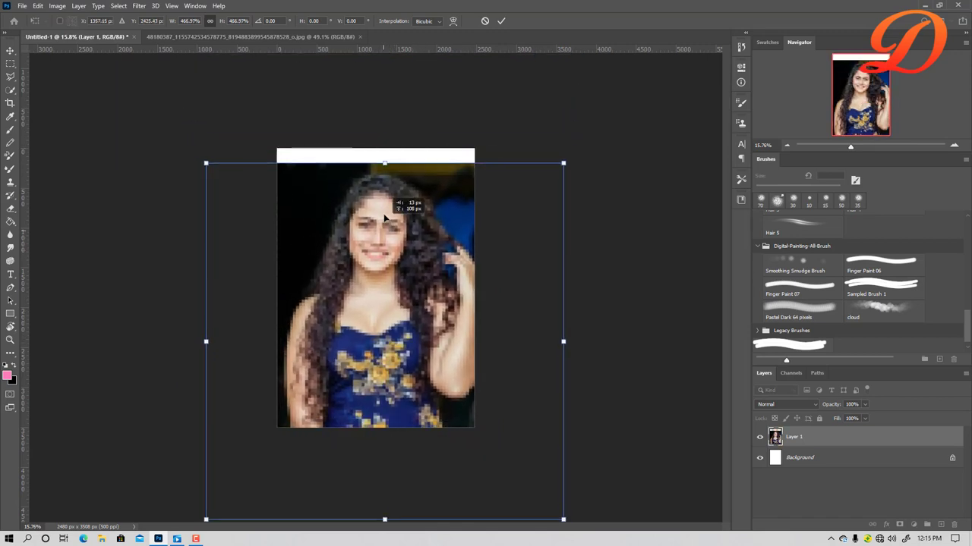
{"action": "left_click_drag", "start_coordinate": [381, 232], "coordinate": [385, 212]}
{"action": "left_click_drag", "start_coordinate": [385, 148], "coordinate": [385, 177]}
{"action": "left_click_drag", "start_coordinate": [391, 235], "coordinate": [390, 215]}
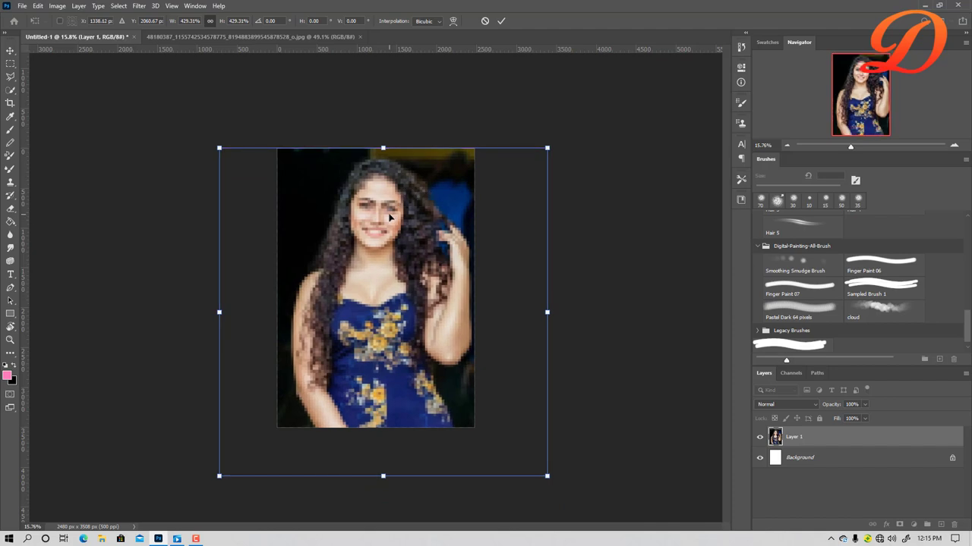
{"action": "key", "text": "Return"}
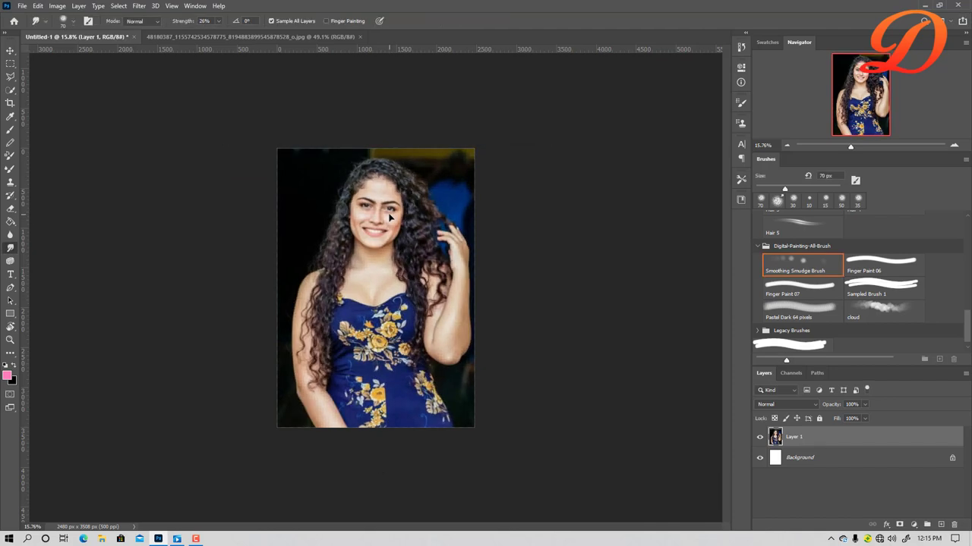
Zoom and pan to bring the forehead and top of the hair into view.
{"action": "scroll", "coordinate": [361, 236], "scroll_direction": "up", "scroll_amount": 2}
{"action": "scroll", "coordinate": [360, 236], "scroll_direction": "up", "scroll_amount": 2}
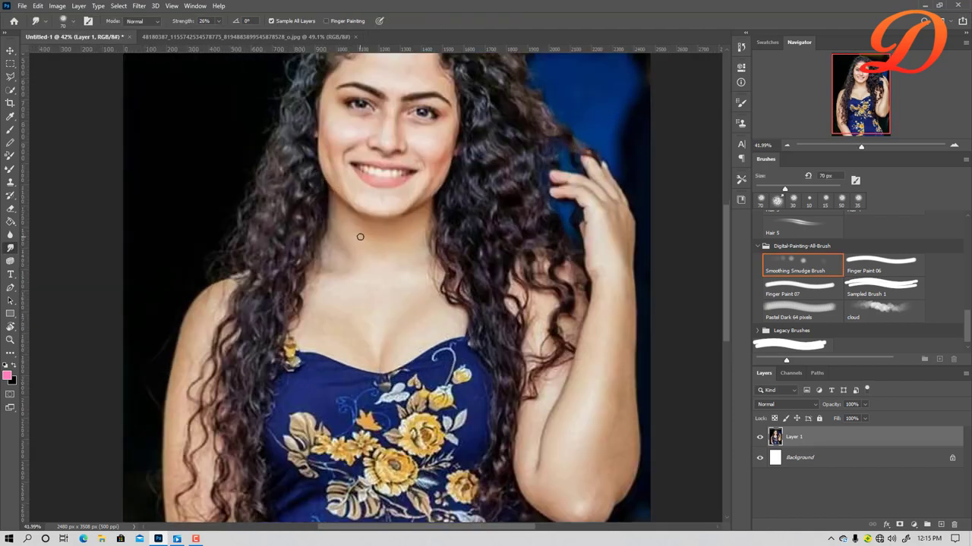
{"action": "scroll", "coordinate": [360, 237], "scroll_direction": "up", "scroll_amount": 2}
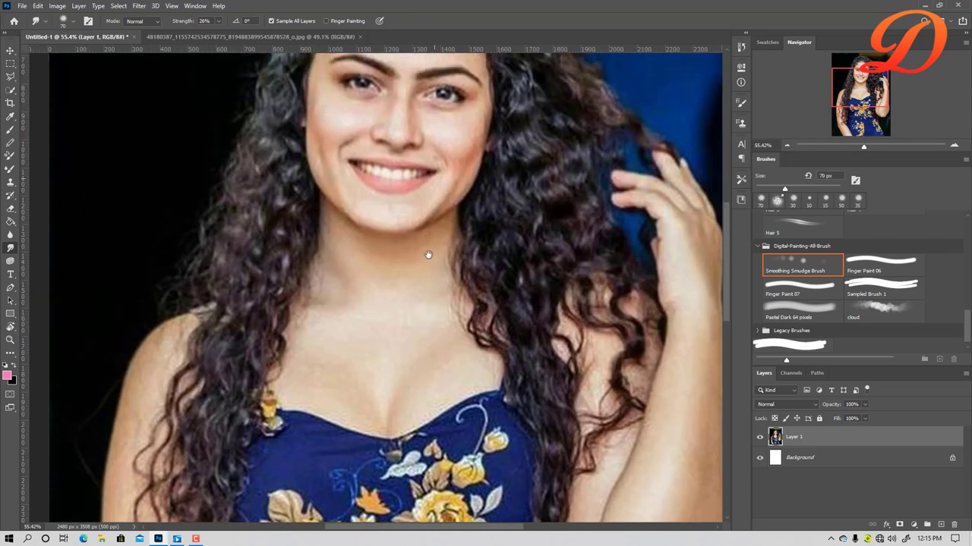
{"action": "left_click_drag", "start_coordinate": [416, 191], "coordinate": [403, 425]}
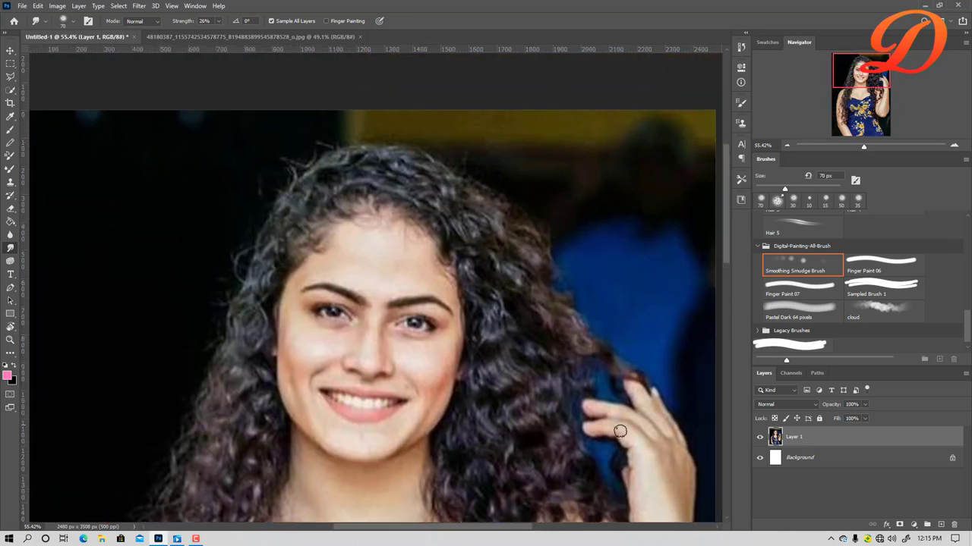
{"action": "scroll", "coordinate": [526, 373], "scroll_direction": "down", "scroll_amount": 2}
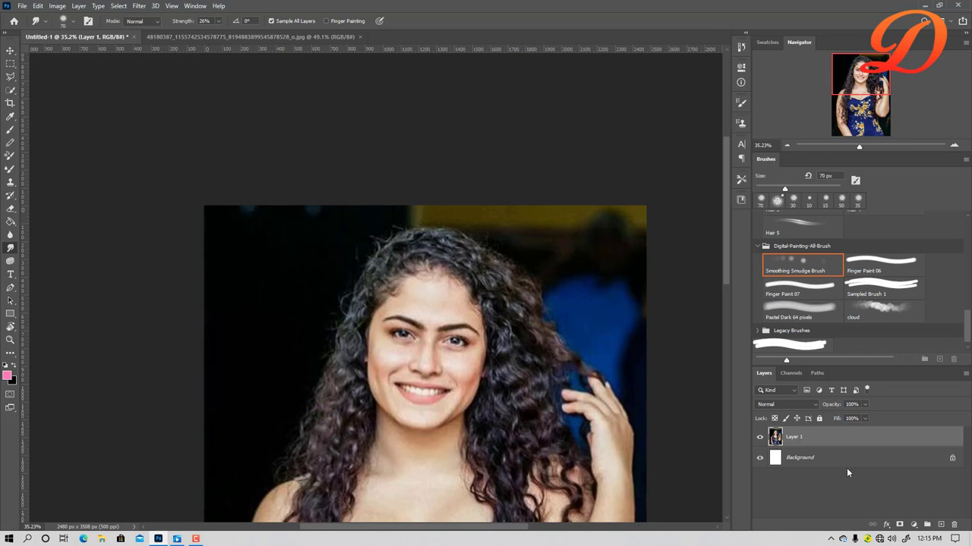
Add Layer 2 and smudge the left cheek skin with a smaller 45 px, 50% brush.
{"action": "left_click", "coordinate": [940, 524]}
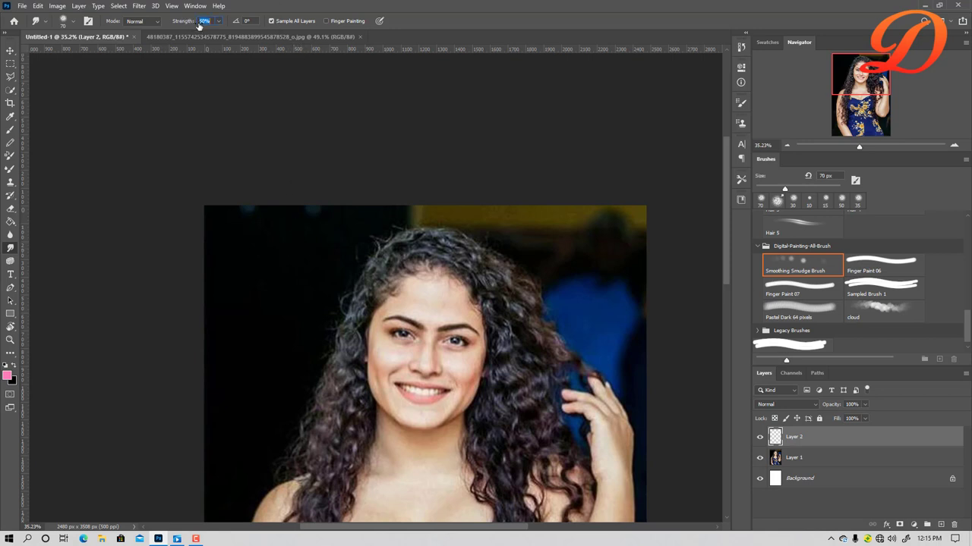
{"action": "scroll", "coordinate": [451, 299], "scroll_direction": "up", "scroll_amount": 1}
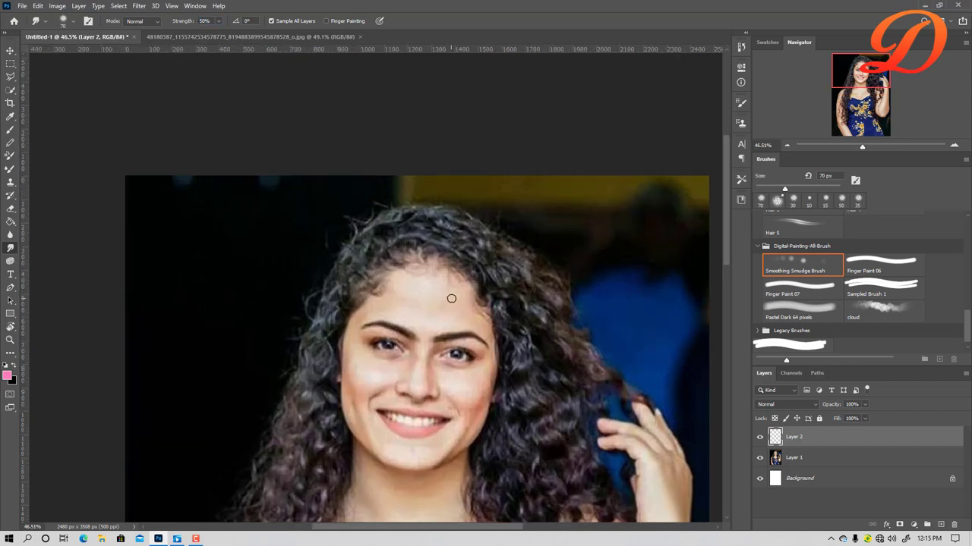
{"action": "scroll", "coordinate": [451, 298], "scroll_direction": "up", "scroll_amount": 1}
{"action": "scroll", "coordinate": [451, 298], "scroll_direction": "up", "scroll_amount": 2}
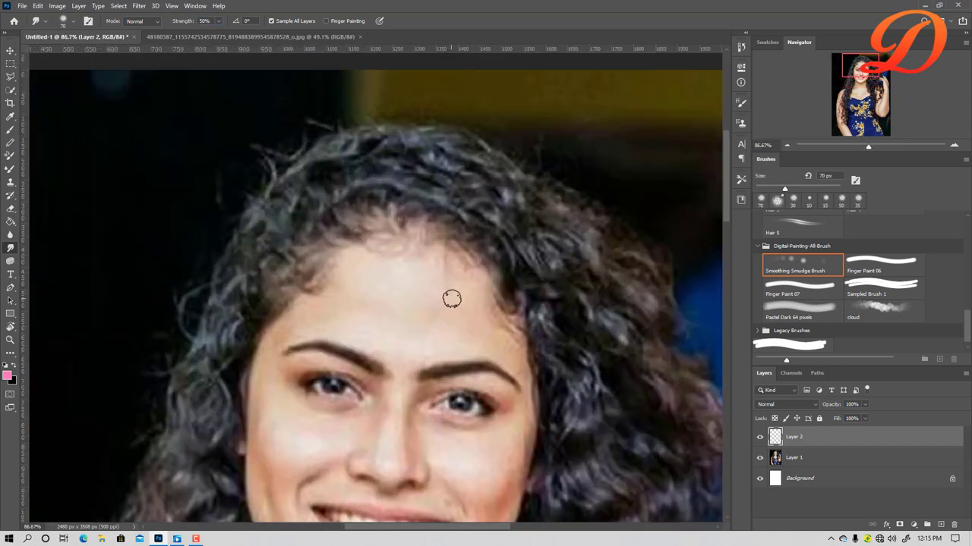
{"action": "scroll", "coordinate": [462, 311], "scroll_direction": "up", "scroll_amount": 2}
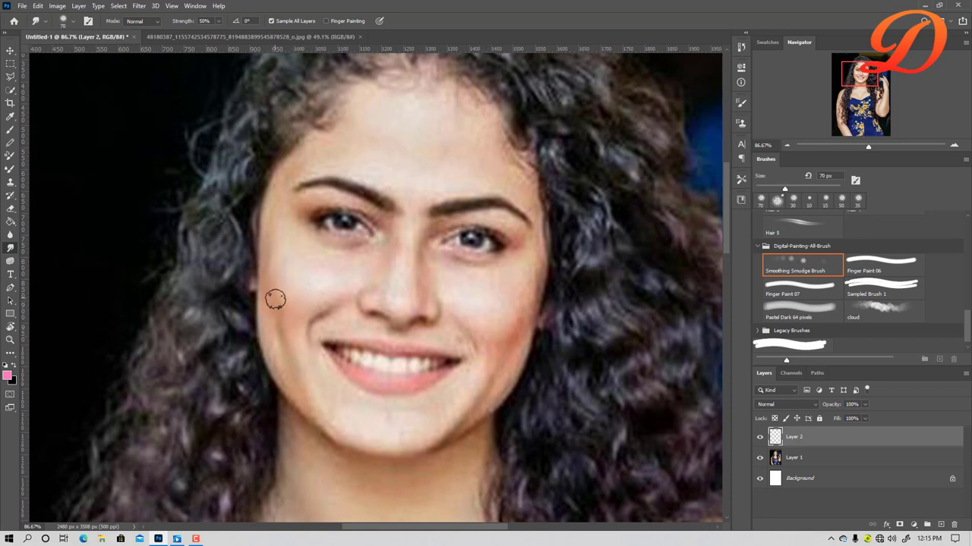
{"action": "key", "text": "bracketleft"}
{"action": "key", "text": "bracketleft"}
{"action": "left_click_drag", "start_coordinate": [264, 288], "coordinate": [268, 337]}
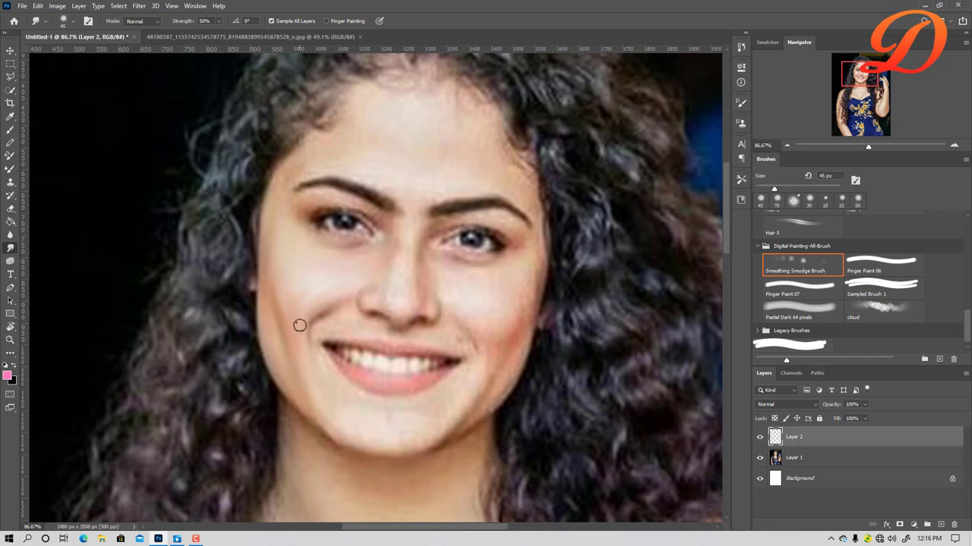
Zoom out and back in on the cheek to check the smoothing.
{"action": "scroll", "coordinate": [405, 406], "scroll_direction": "down", "scroll_amount": 4}
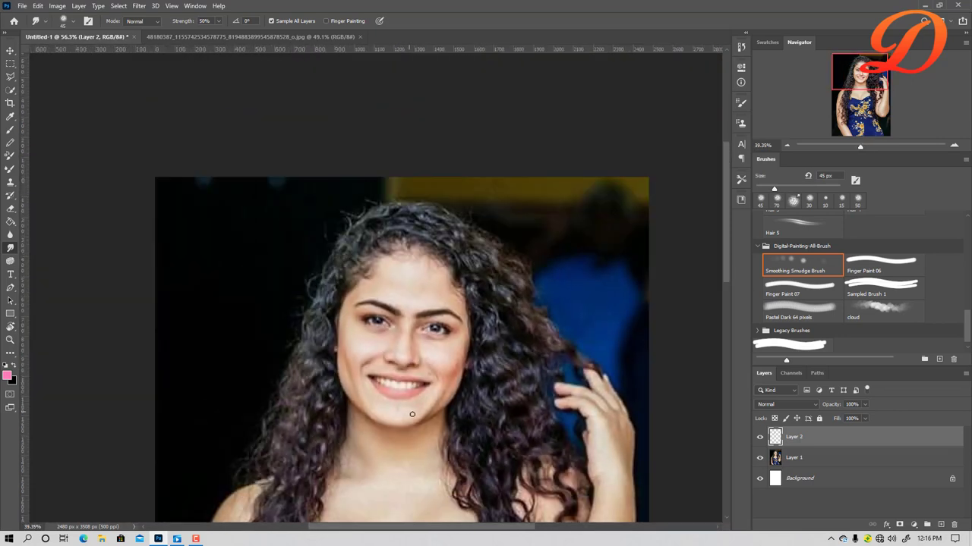
{"action": "scroll", "coordinate": [402, 440], "scroll_direction": "down", "scroll_amount": 1}
{"action": "scroll", "coordinate": [394, 331], "scroll_direction": "up", "scroll_amount": 1}
{"action": "scroll", "coordinate": [401, 368], "scroll_direction": "up", "scroll_amount": 1}
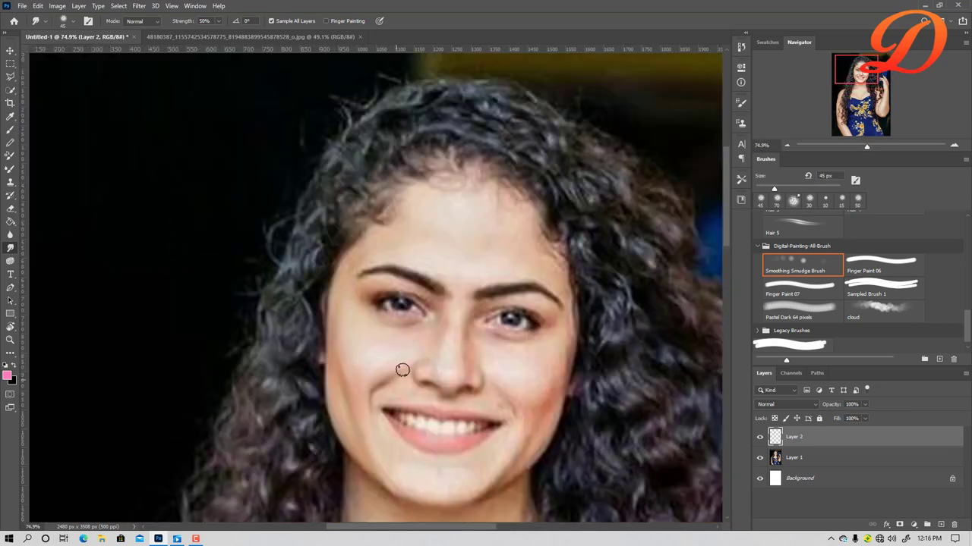
{"action": "scroll", "coordinate": [400, 369], "scroll_direction": "up", "scroll_amount": 1}
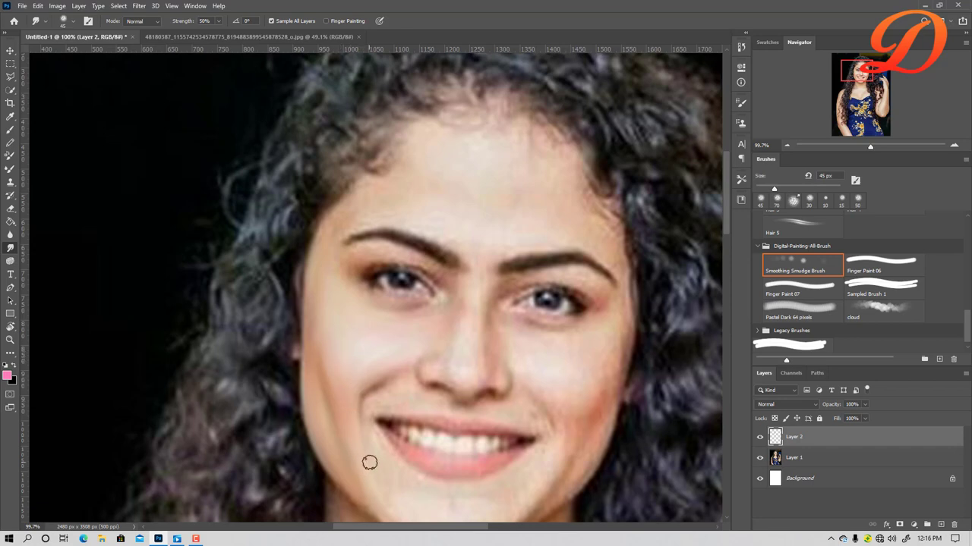
{"action": "scroll", "coordinate": [360, 395], "scroll_direction": "down", "scroll_amount": 3}
{"action": "scroll", "coordinate": [357, 384], "scroll_direction": "down", "scroll_amount": 2}
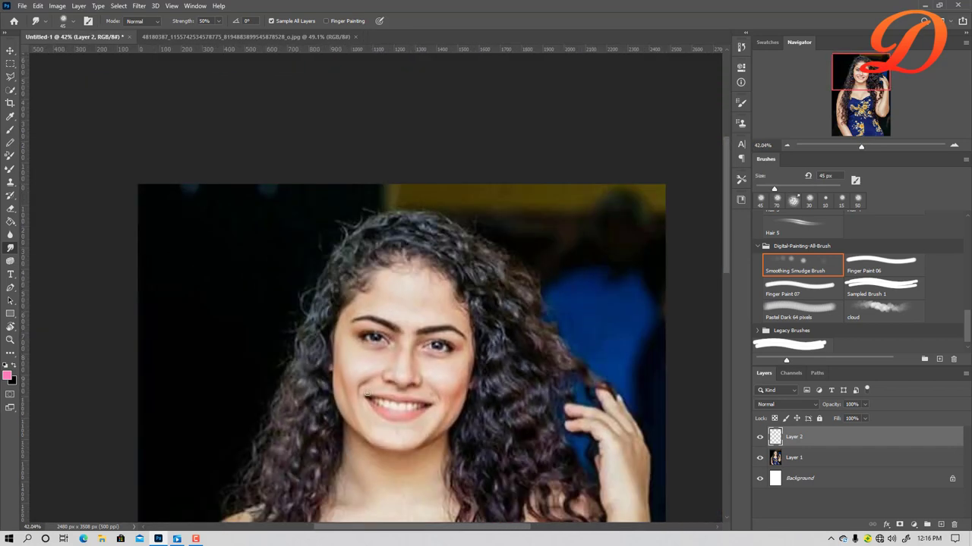
{"action": "scroll", "coordinate": [356, 379], "scroll_direction": "up", "scroll_amount": 2}
{"action": "scroll", "coordinate": [351, 373], "scroll_direction": "up", "scroll_amount": 2}
{"action": "scroll", "coordinate": [352, 374], "scroll_direction": "up", "scroll_amount": 2}
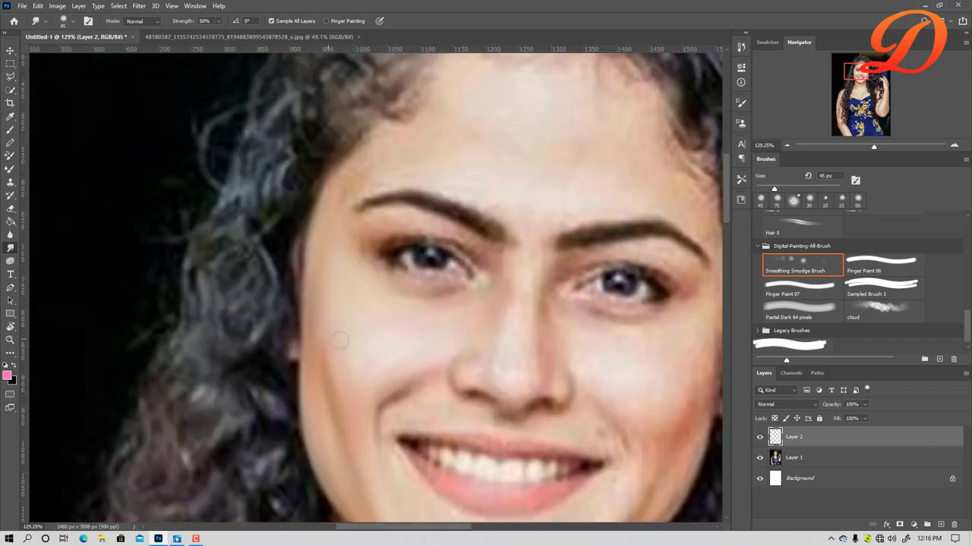
Smudge both cheeks and the skin below the eye with a 70 px brush.
{"action": "key", "text": "bracketright"}
{"action": "key", "text": "bracketright"}
{"action": "key", "text": "bracketright"}
{"action": "left_click_drag", "start_coordinate": [416, 338], "coordinate": [369, 375]}
{"action": "mouse_move", "coordinate": [436, 337]}
{"action": "left_mouse_down"}
{"action": "mouse_move", "coordinate": [365, 336]}
{"action": "mouse_move", "coordinate": [352, 379]}
{"action": "mouse_move", "coordinate": [347, 326]}
{"action": "mouse_move", "coordinate": [510, 369]}
{"action": "mouse_move", "coordinate": [238, 289]}
{"action": "mouse_move", "coordinate": [254, 238]}
{"action": "mouse_move", "coordinate": [251, 282]}
{"action": "left_mouse_up"}
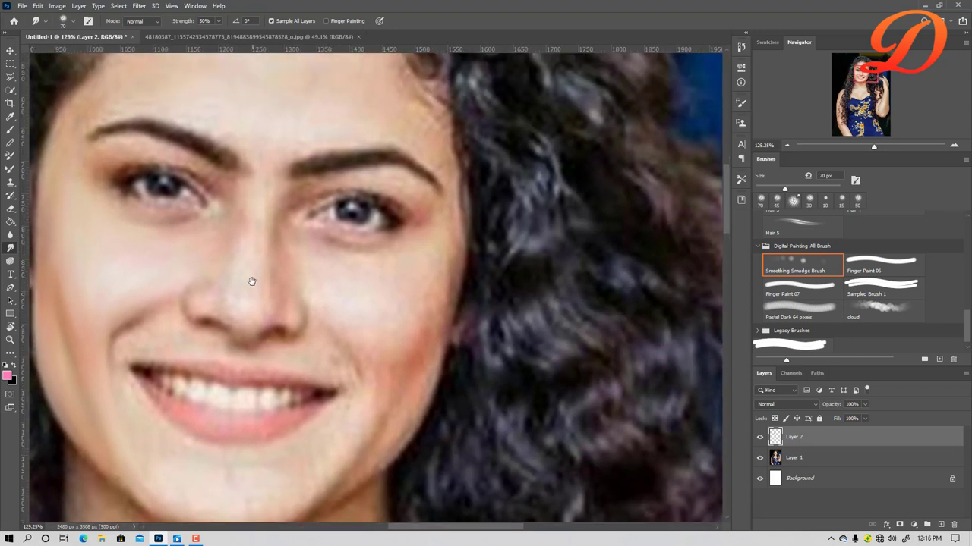
{"action": "mouse_move", "coordinate": [462, 330]}
{"action": "left_mouse_down"}
{"action": "mouse_move", "coordinate": [423, 299]}
{"action": "mouse_move", "coordinate": [379, 366]}
{"action": "mouse_move", "coordinate": [344, 332]}
{"action": "mouse_move", "coordinate": [366, 369]}
{"action": "mouse_move", "coordinate": [310, 479]}
{"action": "mouse_move", "coordinate": [365, 401]}
{"action": "mouse_move", "coordinate": [338, 351]}
{"action": "mouse_move", "coordinate": [380, 382]}
{"action": "mouse_move", "coordinate": [373, 369]}
{"action": "mouse_move", "coordinate": [384, 369]}
{"action": "mouse_move", "coordinate": [373, 364]}
{"action": "mouse_move", "coordinate": [360, 421]}
{"action": "left_mouse_up"}
{"action": "mouse_move", "coordinate": [360, 420]}
{"action": "left_mouse_down"}
{"action": "mouse_move", "coordinate": [371, 352]}
{"action": "mouse_move", "coordinate": [378, 360]}
{"action": "mouse_move", "coordinate": [410, 342]}
{"action": "mouse_move", "coordinate": [372, 362]}
{"action": "mouse_move", "coordinate": [375, 351]}
{"action": "mouse_move", "coordinate": [369, 392]}
{"action": "mouse_move", "coordinate": [384, 358]}
{"action": "mouse_move", "coordinate": [345, 327]}
{"action": "mouse_move", "coordinate": [334, 297]}
{"action": "mouse_move", "coordinate": [352, 336]}
{"action": "mouse_move", "coordinate": [325, 282]}
{"action": "mouse_move", "coordinate": [349, 295]}
{"action": "mouse_move", "coordinate": [353, 314]}
{"action": "mouse_move", "coordinate": [425, 271]}
{"action": "mouse_move", "coordinate": [429, 289]}
{"action": "mouse_move", "coordinate": [360, 316]}
{"action": "mouse_move", "coordinate": [372, 302]}
{"action": "mouse_move", "coordinate": [314, 243]}
{"action": "mouse_move", "coordinate": [386, 254]}
{"action": "mouse_move", "coordinate": [445, 223]}
{"action": "mouse_move", "coordinate": [355, 275]}
{"action": "mouse_move", "coordinate": [440, 245]}
{"action": "mouse_move", "coordinate": [443, 262]}
{"action": "mouse_move", "coordinate": [403, 296]}
{"action": "mouse_move", "coordinate": [423, 271]}
{"action": "mouse_move", "coordinate": [397, 280]}
{"action": "mouse_move", "coordinate": [428, 265]}
{"action": "mouse_move", "coordinate": [302, 261]}
{"action": "mouse_move", "coordinate": [306, 251]}
{"action": "mouse_move", "coordinate": [317, 259]}
{"action": "mouse_move", "coordinate": [323, 250]}
{"action": "mouse_move", "coordinate": [334, 276]}
{"action": "mouse_move", "coordinate": [434, 255]}
{"action": "mouse_move", "coordinate": [336, 285]}
{"action": "left_mouse_up"}
{"action": "mouse_move", "coordinate": [335, 286]}
{"action": "left_mouse_down"}
{"action": "mouse_move", "coordinate": [426, 276]}
{"action": "mouse_move", "coordinate": [330, 285]}
{"action": "left_mouse_up"}
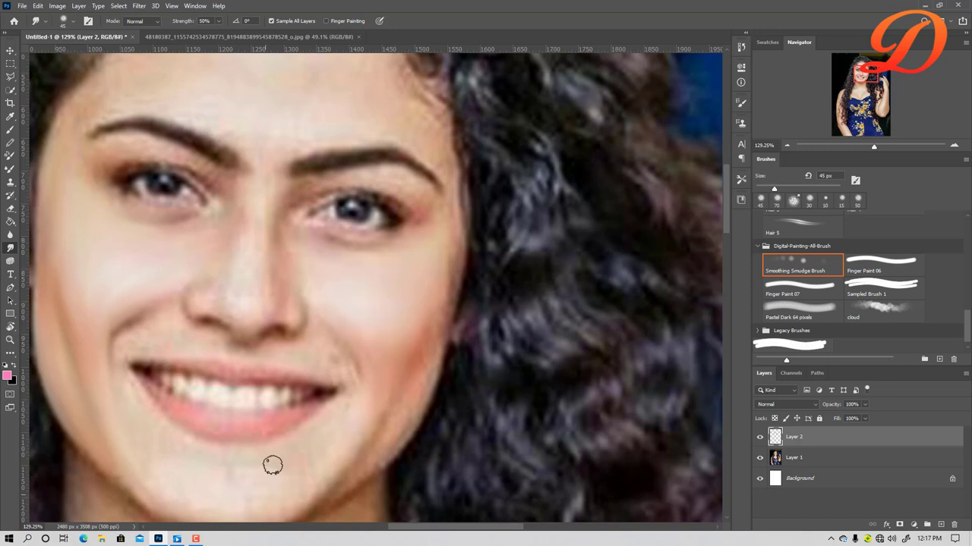
Zoom and pan to bring the mouth and chin into view.
{"action": "scroll", "coordinate": [282, 433], "scroll_direction": "down", "scroll_amount": 2}
{"action": "scroll", "coordinate": [327, 412], "scroll_direction": "down", "scroll_amount": 2}
{"action": "scroll", "coordinate": [364, 406], "scroll_direction": "down", "scroll_amount": 1}
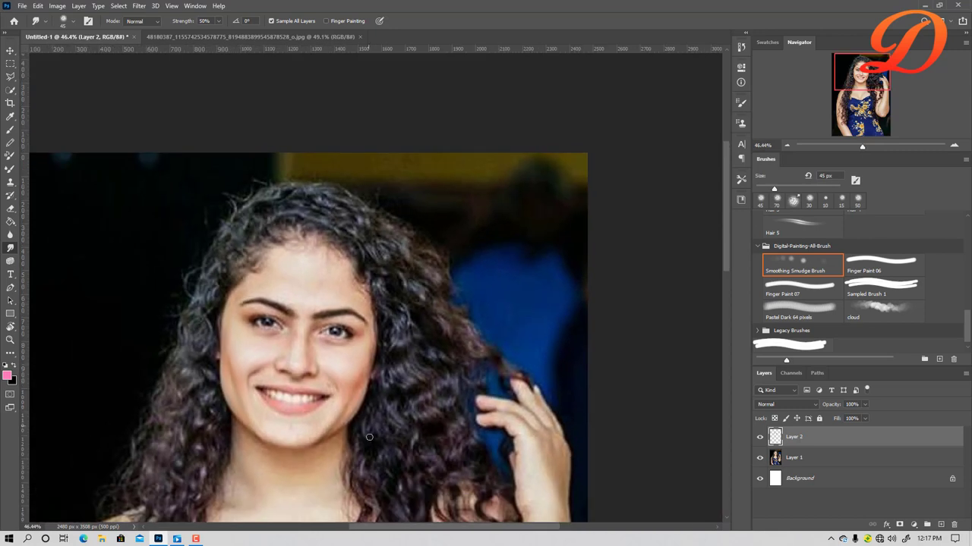
{"action": "scroll", "coordinate": [342, 379], "scroll_direction": "up", "scroll_amount": 2}
{"action": "scroll", "coordinate": [310, 354], "scroll_direction": "up", "scroll_amount": 2}
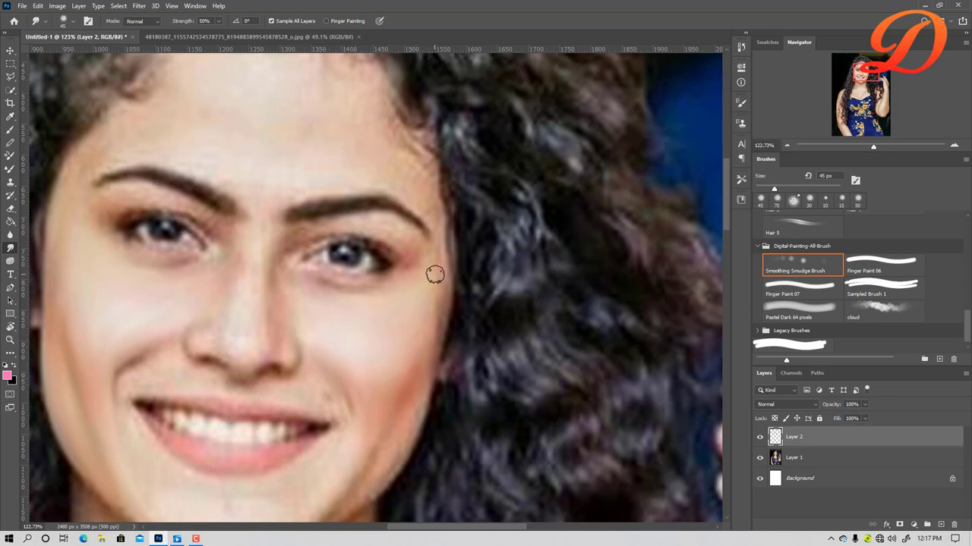
{"action": "left_click_drag", "start_coordinate": [394, 433], "coordinate": [434, 309]}
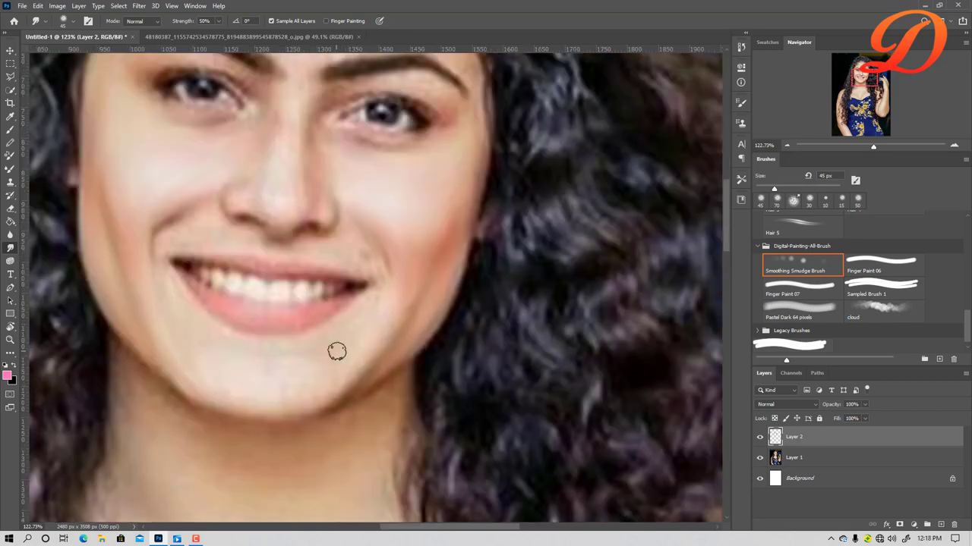
{"action": "scroll", "coordinate": [288, 296], "scroll_direction": "up", "scroll_amount": 2}
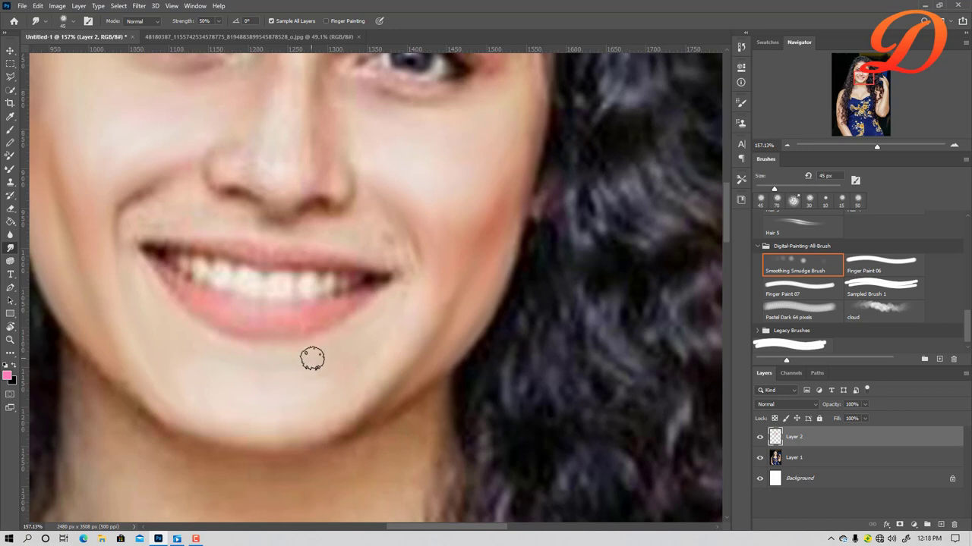
{"action": "scroll", "coordinate": [310, 354], "scroll_direction": "up", "scroll_amount": 5}
Shrink the smudge brush to 25 px while zooming around the mouth and chin.
{"action": "key", "text": "bracketleft"}
{"action": "key", "text": "bracketleft"}
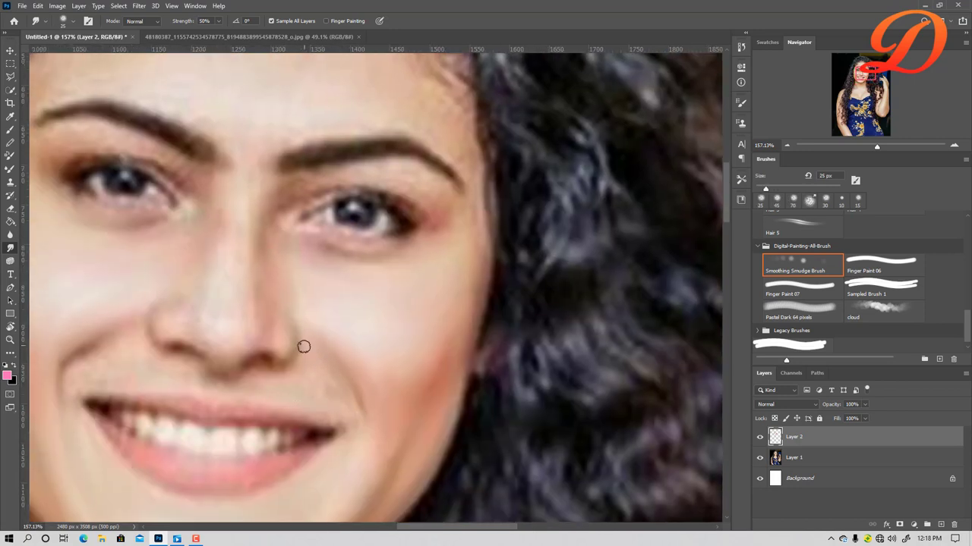
{"action": "scroll", "coordinate": [243, 394], "scroll_direction": "left", "scroll_amount": 4}
{"action": "scroll", "coordinate": [243, 394], "scroll_direction": "down", "scroll_amount": 1}
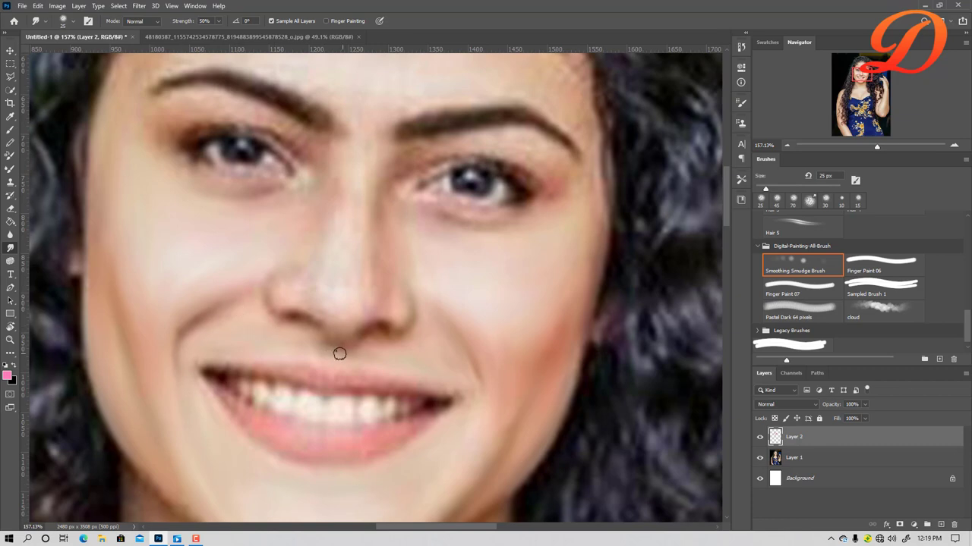
{"action": "scroll", "coordinate": [423, 327], "scroll_direction": "down", "scroll_amount": 2}
{"action": "scroll", "coordinate": [531, 397], "scroll_direction": "up", "scroll_amount": 1}
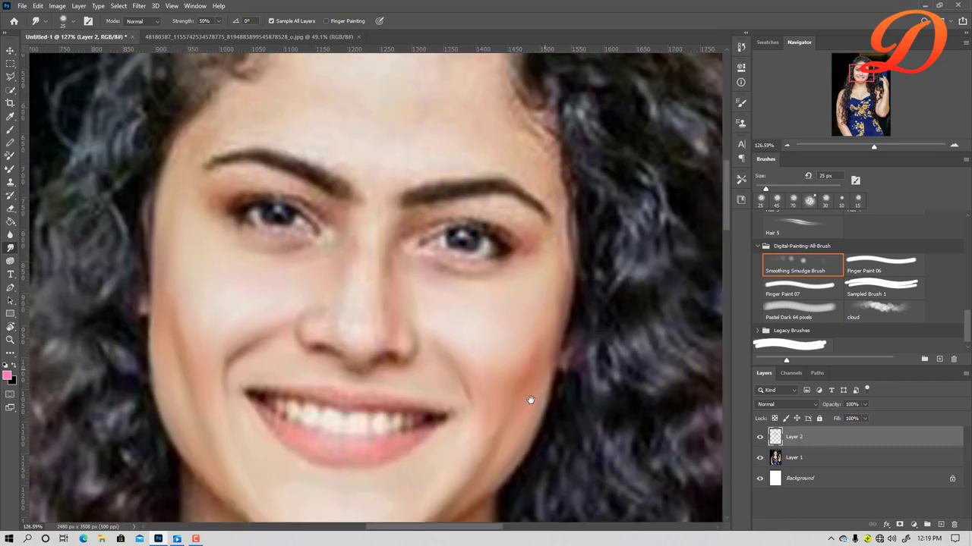
{"action": "scroll", "coordinate": [336, 412], "scroll_direction": "down", "scroll_amount": 4}
{"action": "scroll", "coordinate": [336, 413], "scroll_direction": "right", "scroll_amount": 1}
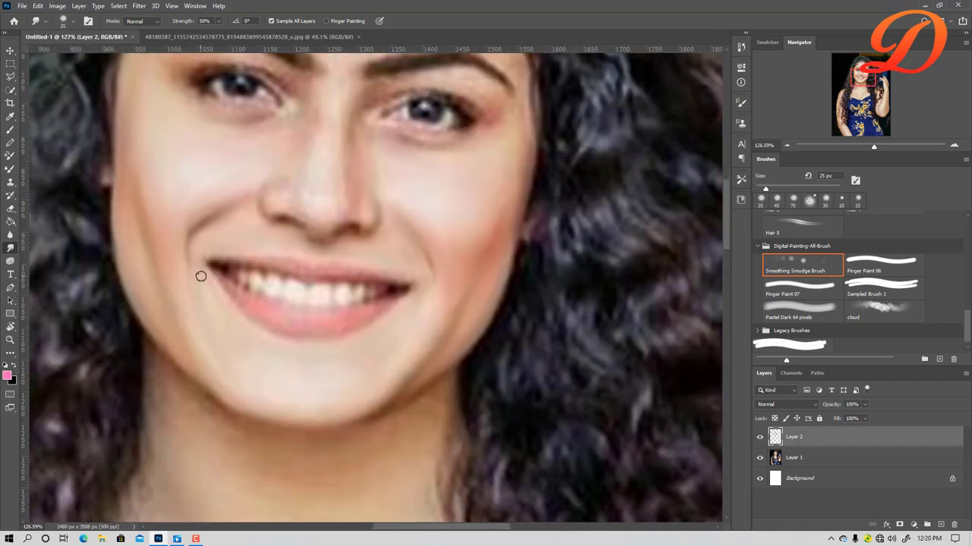
{"action": "scroll", "coordinate": [382, 418], "scroll_direction": "up", "scroll_amount": 5}
{"action": "scroll", "coordinate": [381, 419], "scroll_direction": "right", "scroll_amount": 1}
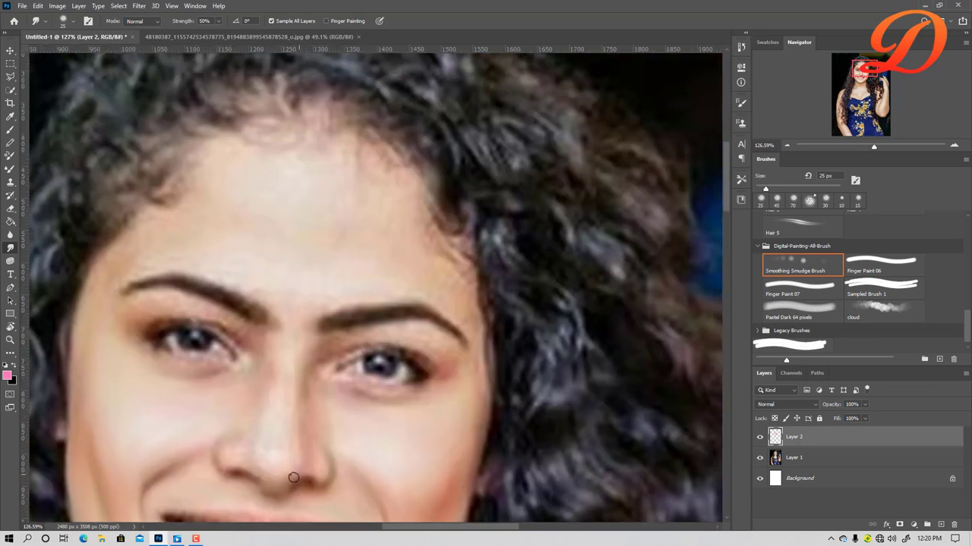
{"action": "scroll", "coordinate": [228, 464], "scroll_direction": "down", "scroll_amount": 4}
{"action": "scroll", "coordinate": [257, 350], "scroll_direction": "up", "scroll_amount": 3}
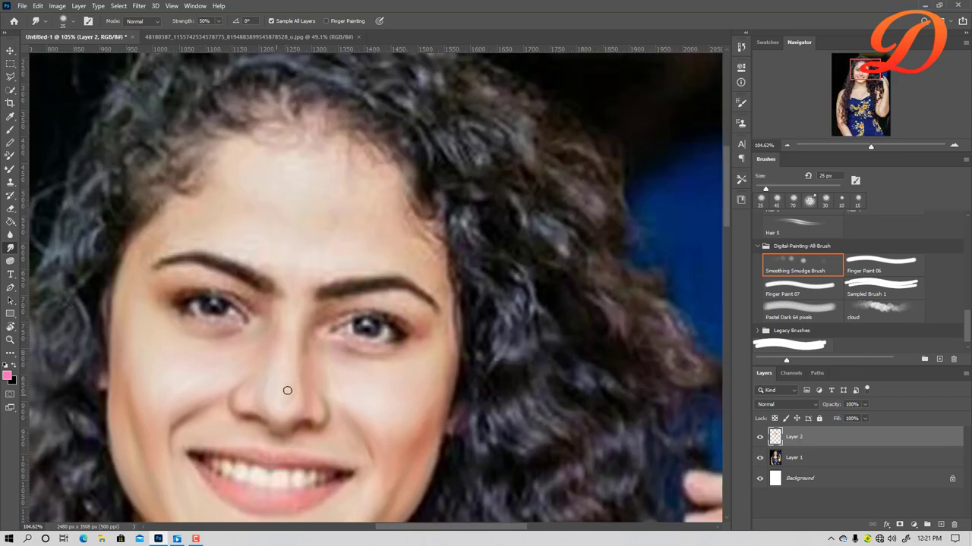
{"action": "scroll", "coordinate": [272, 164], "scroll_direction": "down", "scroll_amount": 3}
{"action": "scroll", "coordinate": [272, 164], "scroll_direction": "up", "scroll_amount": 3}
Enlarge the brush to 70 px and frame the face and hand.
{"action": "key", "text": "bracketright"}
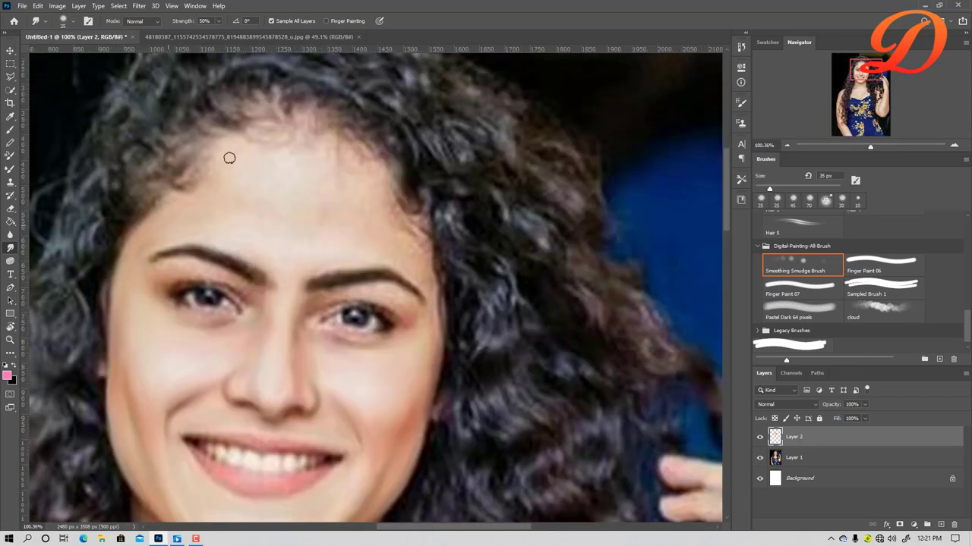
{"action": "key", "text": "bracketright"}
{"action": "key", "text": "bracketright"}
{"action": "key", "text": "bracketright"}
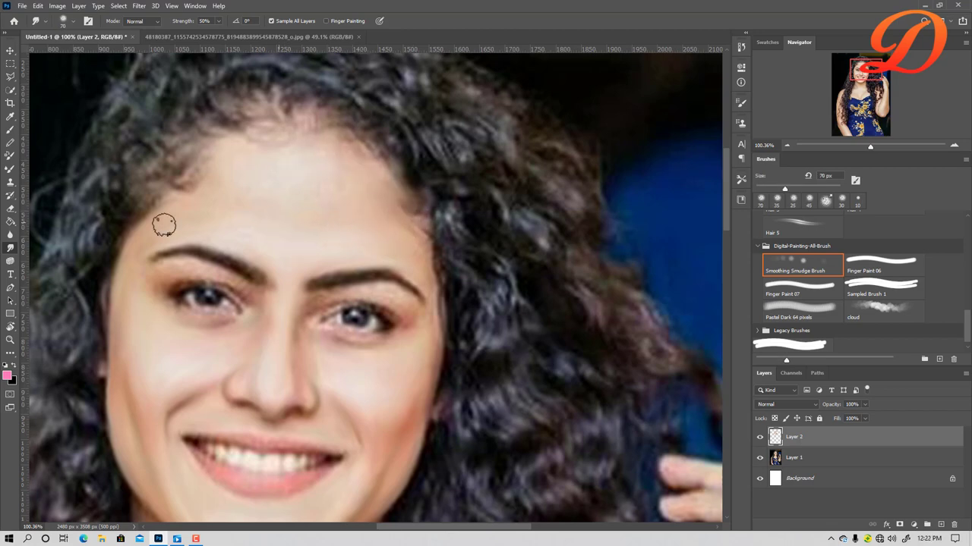
{"action": "scroll", "coordinate": [332, 258], "scroll_direction": "down", "scroll_amount": 1}
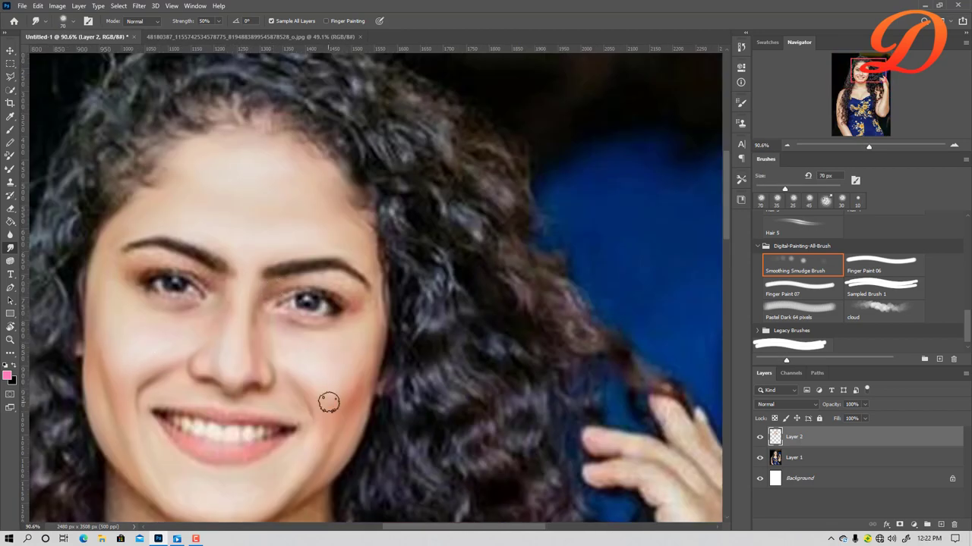
{"action": "left_click_drag", "start_coordinate": [300, 385], "coordinate": [314, 460]}
{"action": "scroll", "coordinate": [313, 460], "scroll_direction": "up", "scroll_amount": 4}
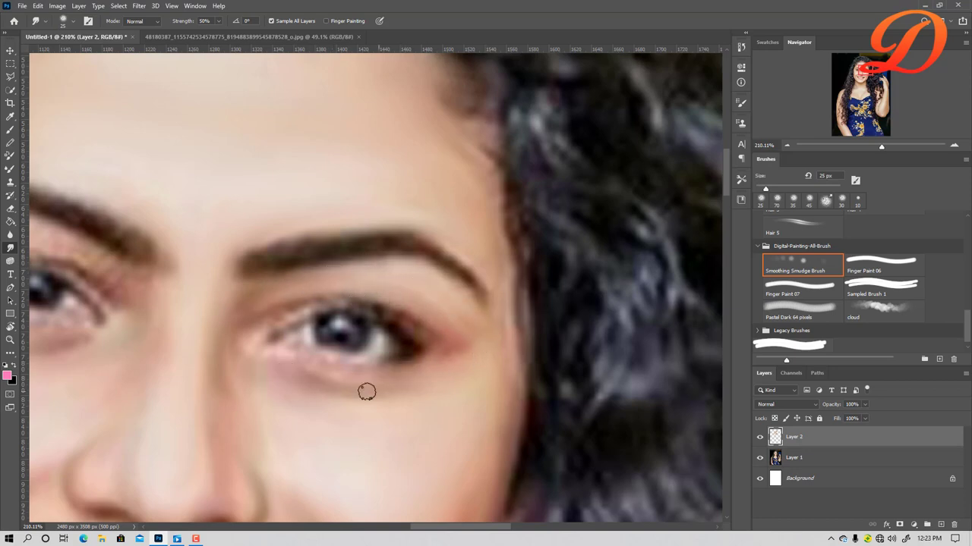
{"action": "scroll", "coordinate": [367, 393], "scroll_direction": "up", "scroll_amount": 1}
Set smudge strength to 48% and the brush to 25 px.
{"action": "key", "text": "bracketleft"}
{"action": "key", "text": "bracketleft"}
{"action": "key", "text": "bracketleft"}
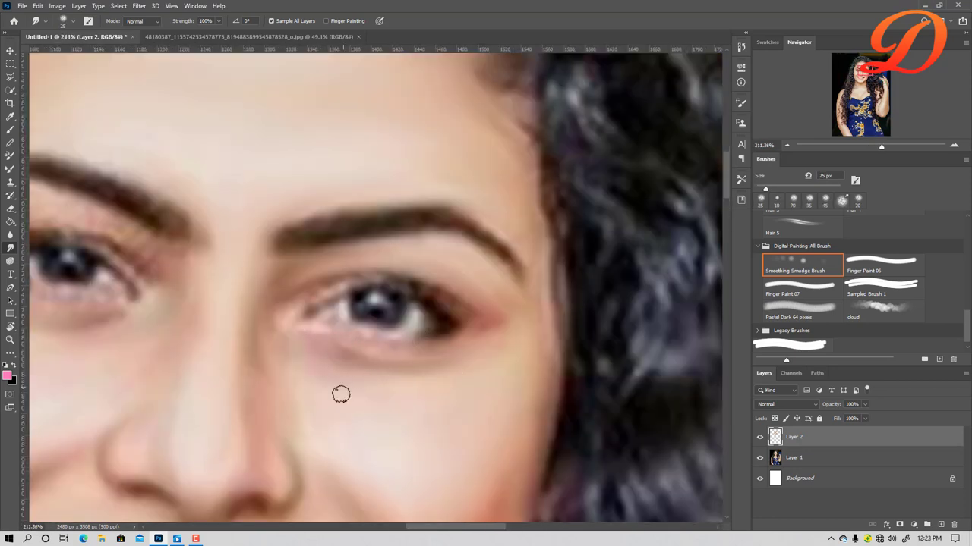
{"action": "key", "text": "bracketleft"}
{"action": "key", "text": "0"}
{"action": "key", "text": "4"}
{"action": "key", "text": "8"}
{"action": "key", "text": "bracketright"}
{"action": "key", "text": "bracketright"}
{"action": "key", "text": "bracketright"}
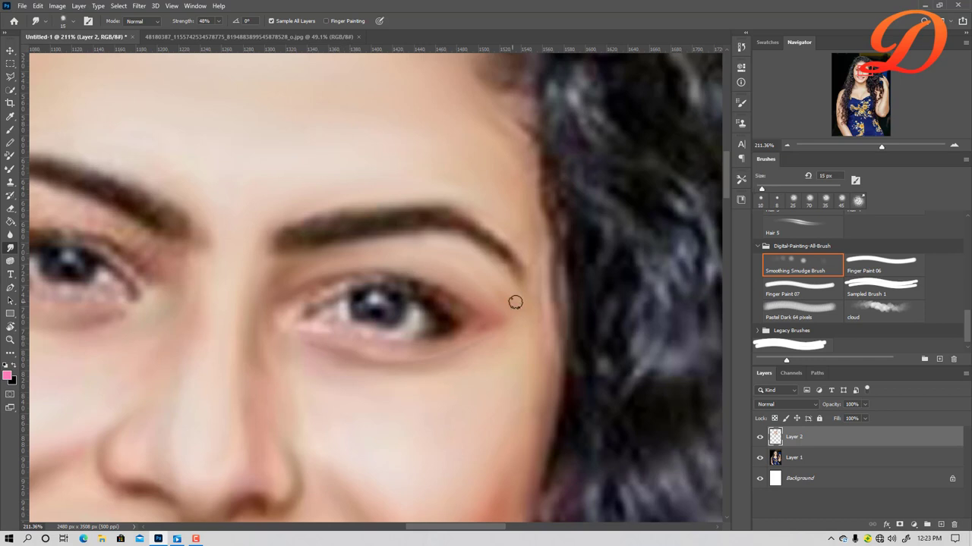
Resize the smudge brush to 40 px and zoom in toward the eyes.
{"action": "scroll", "coordinate": [355, 395], "scroll_direction": "left", "scroll_amount": 5}
{"action": "key", "text": "bracketleft"}
{"action": "key", "text": "bracketleft"}
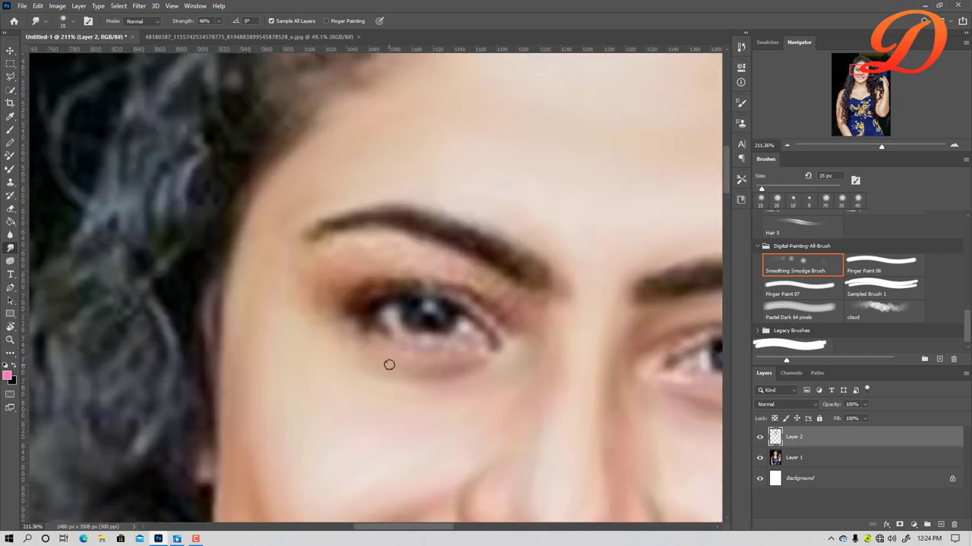
{"action": "key", "text": "bracketright"}
{"action": "key", "text": "bracketright"}
{"action": "key", "text": "bracketright"}
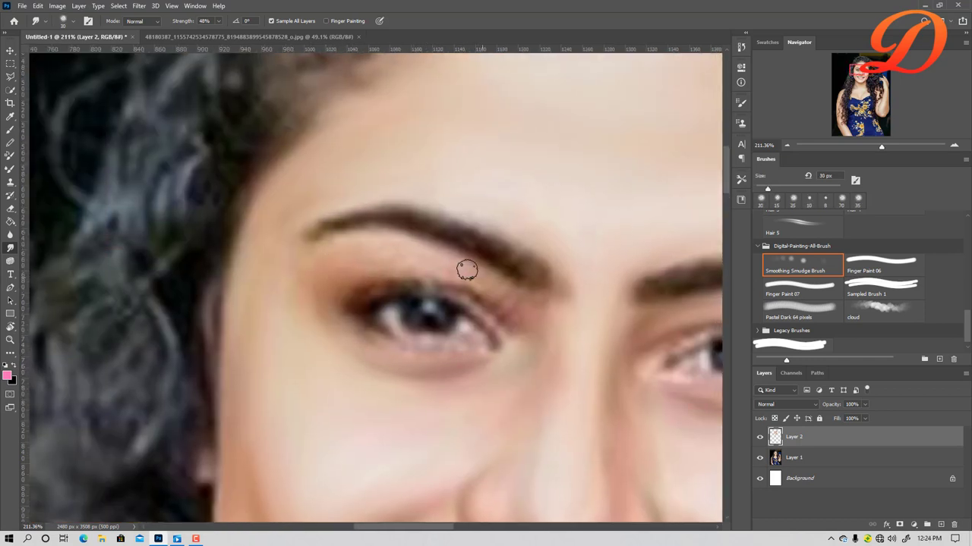
{"action": "scroll", "coordinate": [338, 283], "scroll_direction": "down", "scroll_amount": 5}
{"action": "key", "text": "bracketright"}
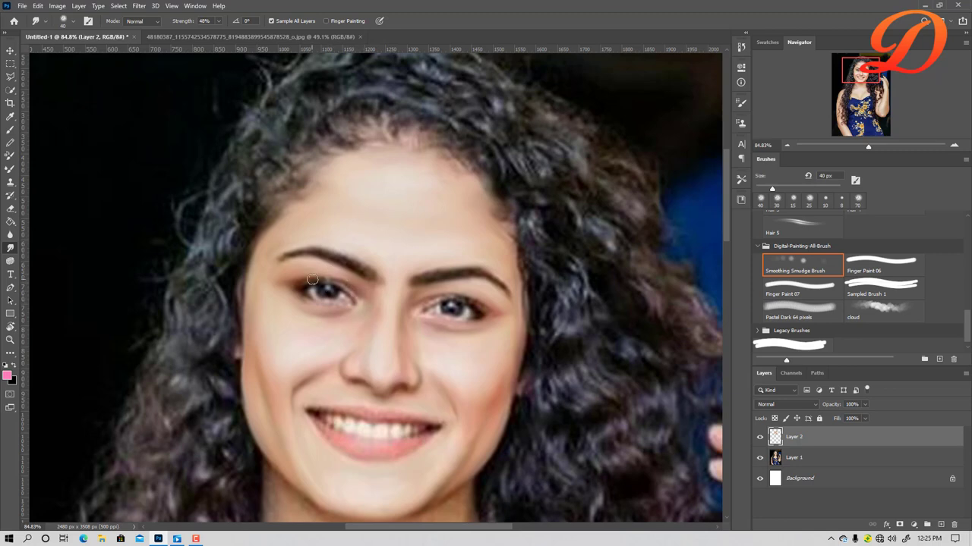
{"action": "scroll", "coordinate": [401, 190], "scroll_direction": "up", "scroll_amount": 2}
{"action": "scroll", "coordinate": [326, 219], "scroll_direction": "up", "scroll_amount": 2}
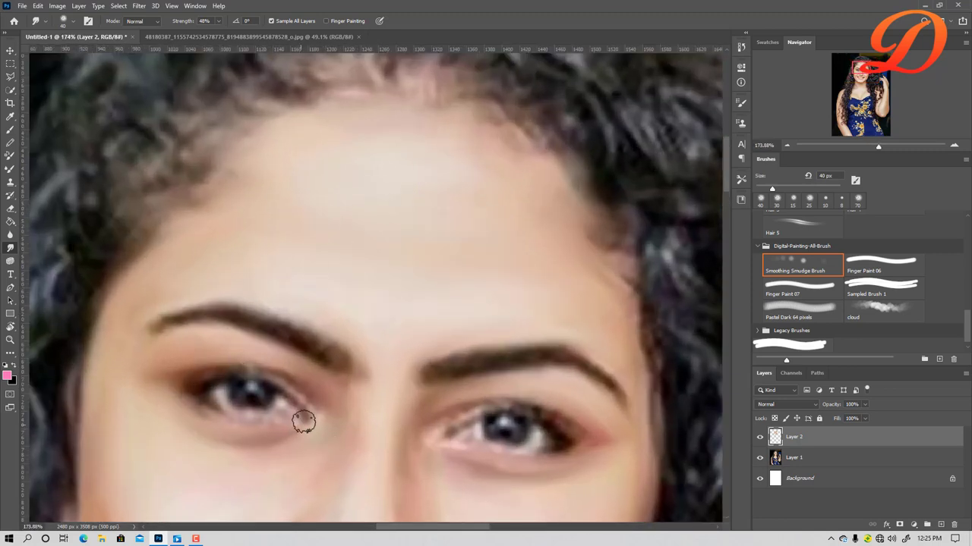
{"action": "scroll", "coordinate": [304, 417], "scroll_direction": "up", "scroll_amount": 1}
Smooth the upper eyelid at 9 px and around the left eye at 15 px.
{"action": "key", "text": "bracketleft"}
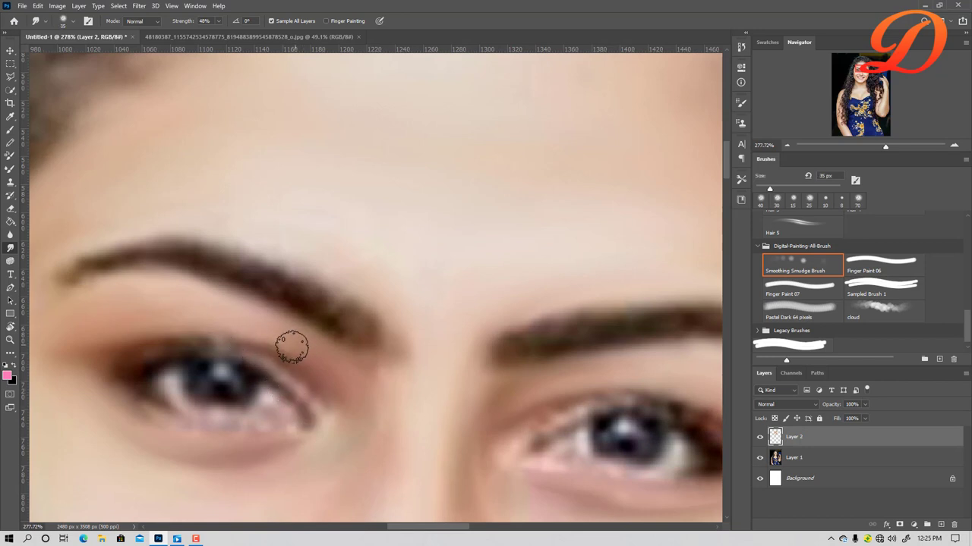
{"action": "key", "text": "bracketleft"}
{"action": "key", "text": "bracketleft"}
{"action": "key", "text": "bracketleft"}
{"action": "left_click_drag", "start_coordinate": [256, 348], "coordinate": [275, 350]}
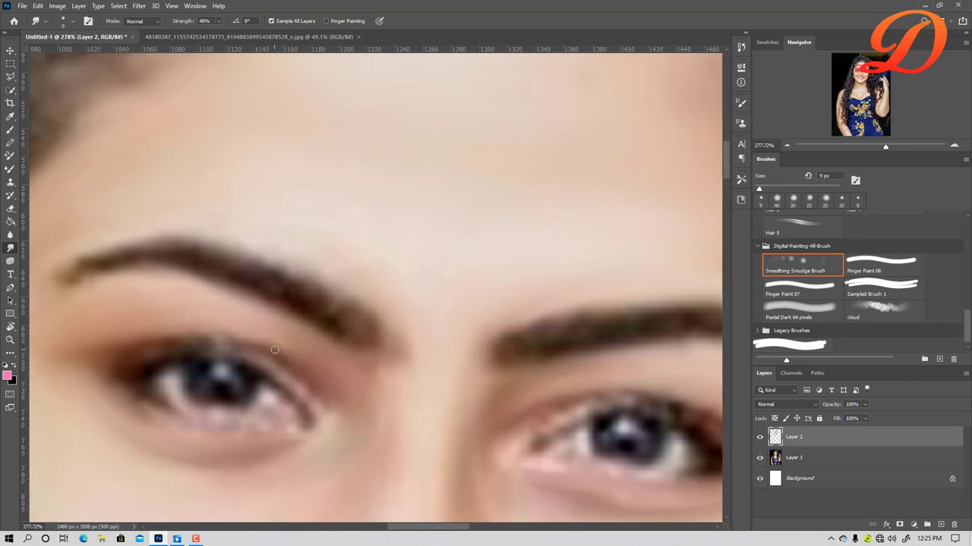
{"action": "key", "text": "bracketright"}
{"action": "mouse_move", "coordinate": [304, 369]}
{"action": "left_mouse_down"}
{"action": "mouse_move", "coordinate": [248, 371]}
{"action": "mouse_move", "coordinate": [191, 340]}
{"action": "mouse_move", "coordinate": [176, 346]}
{"action": "mouse_move", "coordinate": [318, 412]}
{"action": "left_mouse_up"}
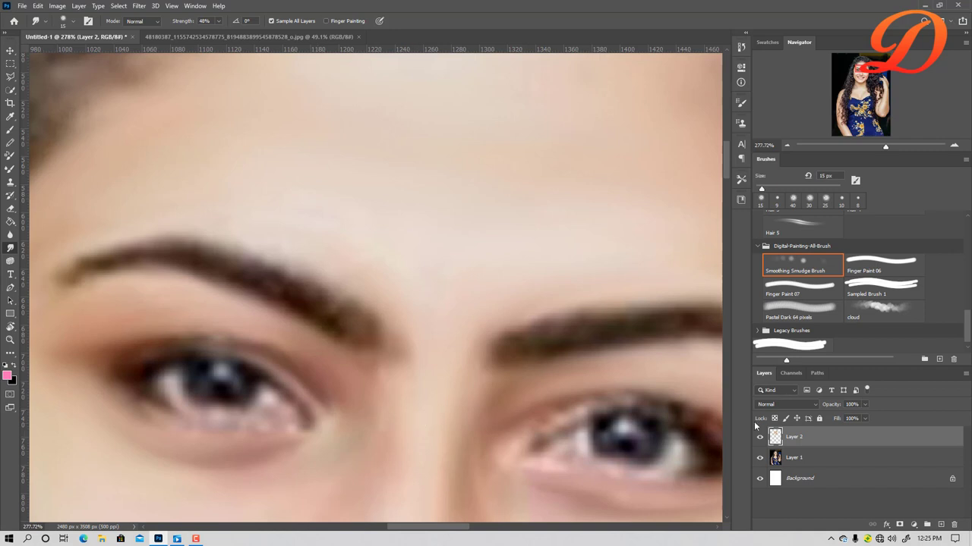
{"action": "left_click_drag", "start_coordinate": [589, 425], "coordinate": [440, 358]}
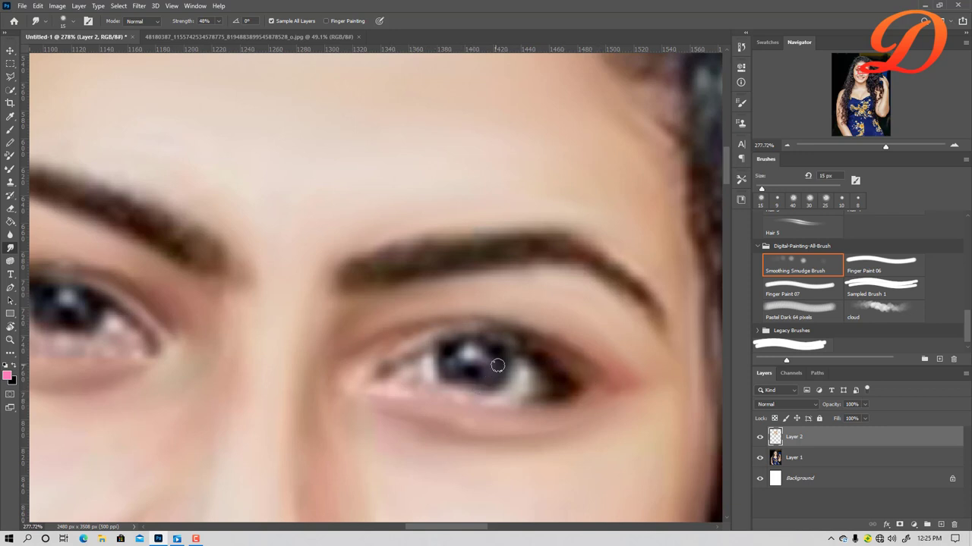
Switch to the Brush tool, pick General Brushes' Soft Round Pressure Size, and shrink it to 6 px.
{"action": "key", "text": "b"}
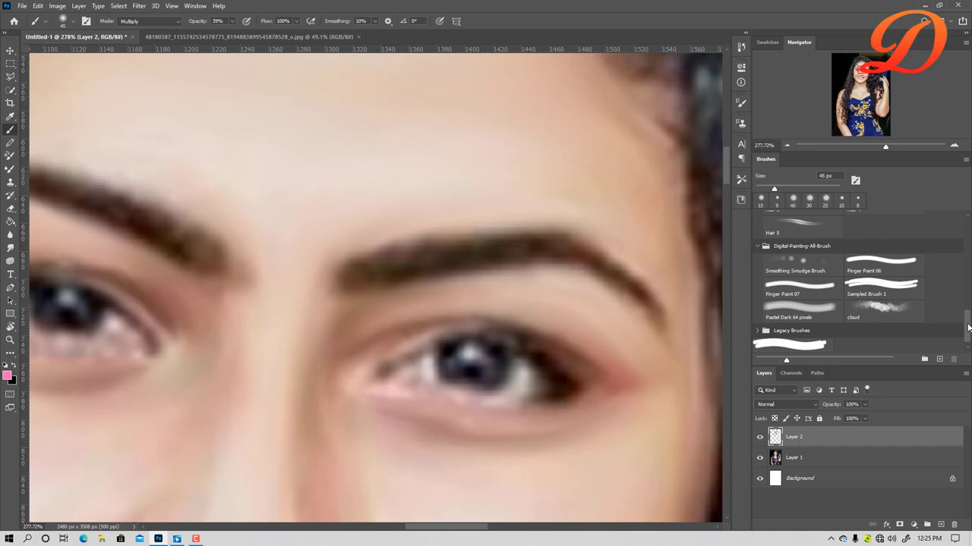
{"action": "mouse_move", "coordinate": [968, 328]}
{"action": "left_mouse_down"}
{"action": "mouse_move", "coordinate": [967, 300]}
{"action": "mouse_move", "coordinate": [947, 261]}
{"action": "left_mouse_up"}
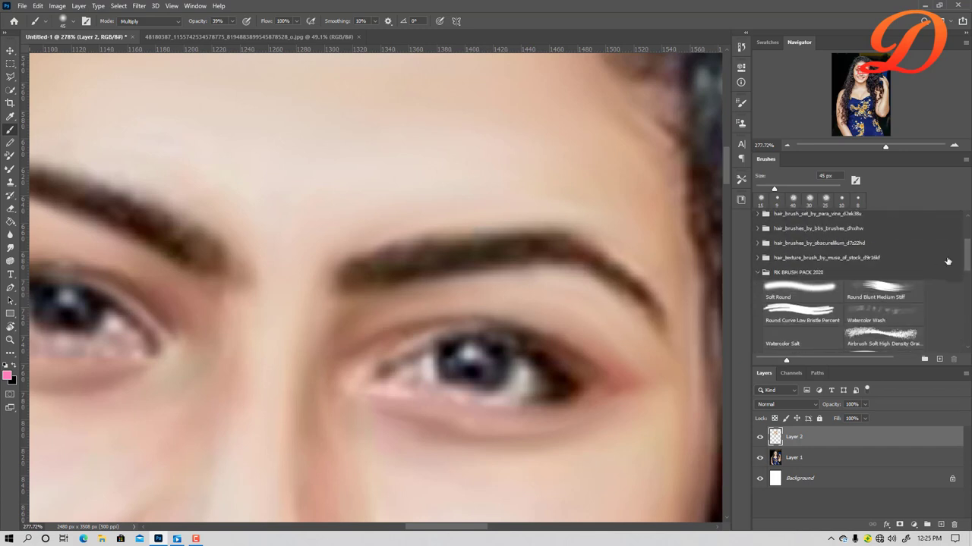
{"action": "left_click", "coordinate": [756, 273]}
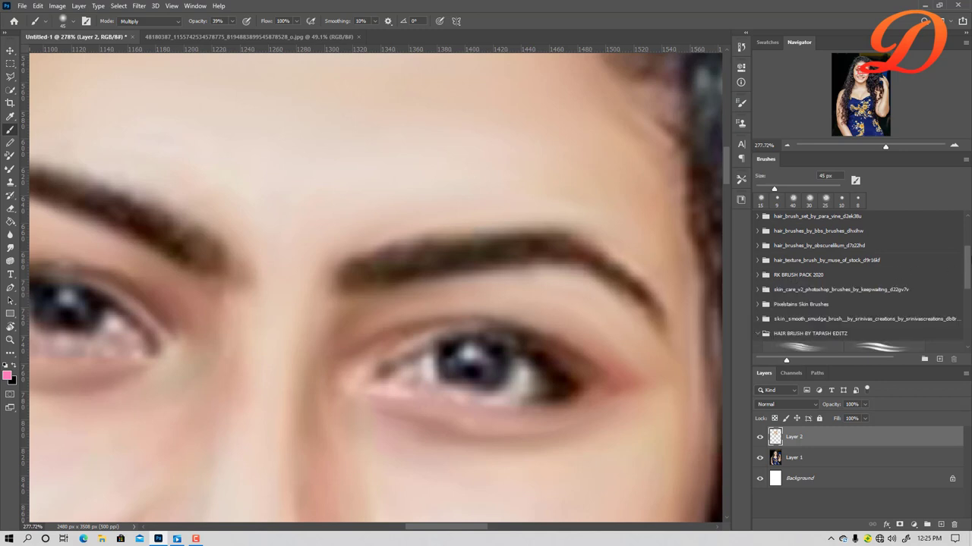
{"action": "left_click_drag", "start_coordinate": [968, 268], "coordinate": [968, 233]}
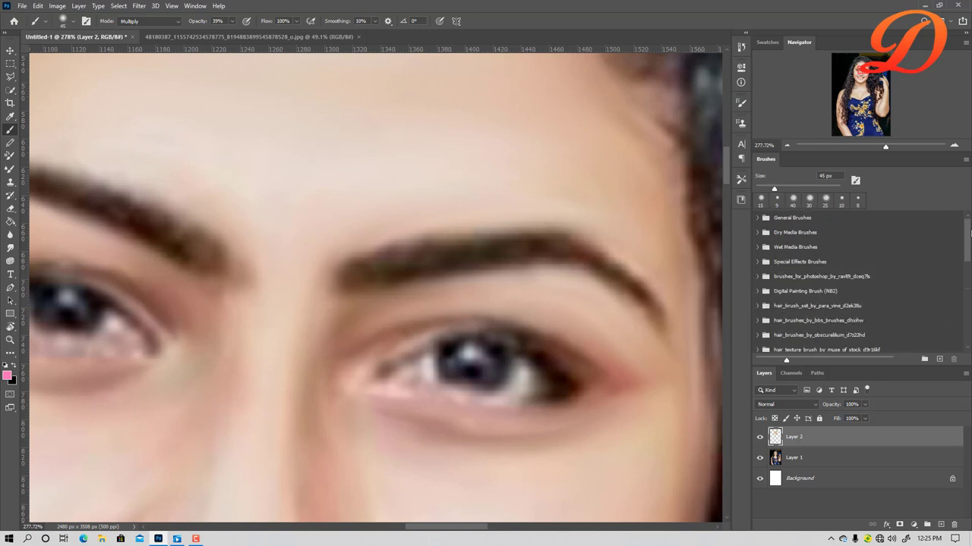
{"action": "left_click", "coordinate": [758, 233]}
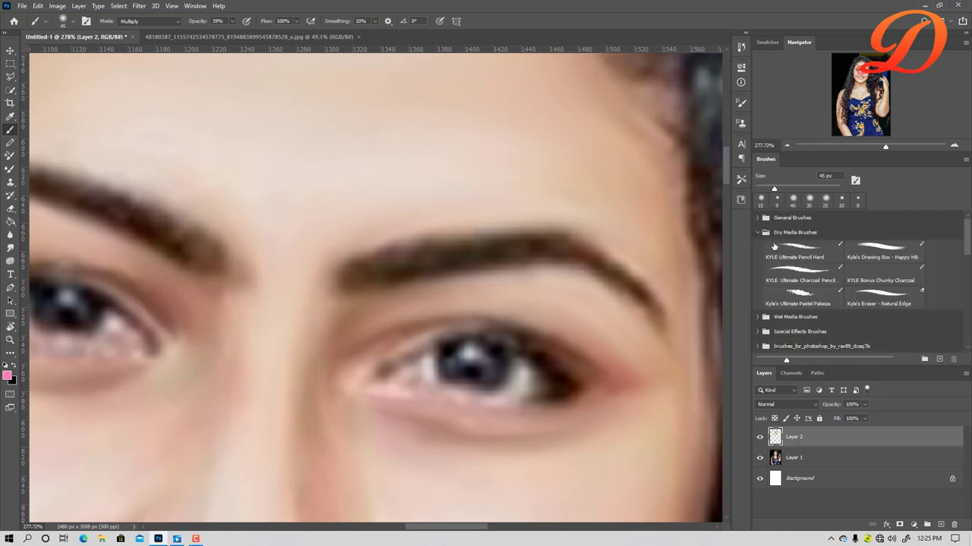
{"action": "left_click", "coordinate": [760, 233]}
{"action": "left_click", "coordinate": [758, 233]}
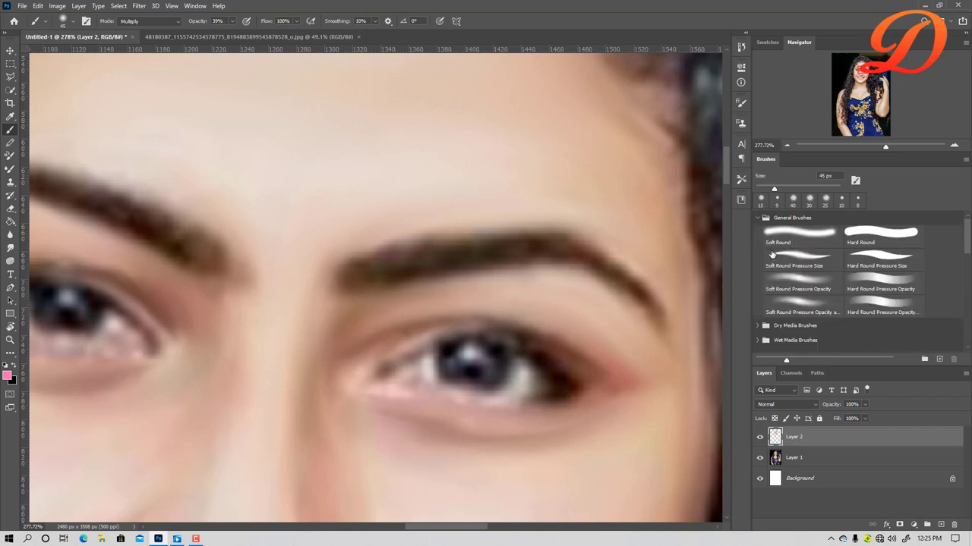
{"action": "left_click", "coordinate": [772, 254]}
{"action": "key", "text": "bracketleft"}
{"action": "key", "text": "bracketleft"}
{"action": "key", "text": "bracketleft"}
{"action": "key", "text": "bracketleft"}
Switch to black and outline the left, right and lower edges of the first iris.
{"action": "left_click_drag", "start_coordinate": [445, 344], "coordinate": [460, 369]}
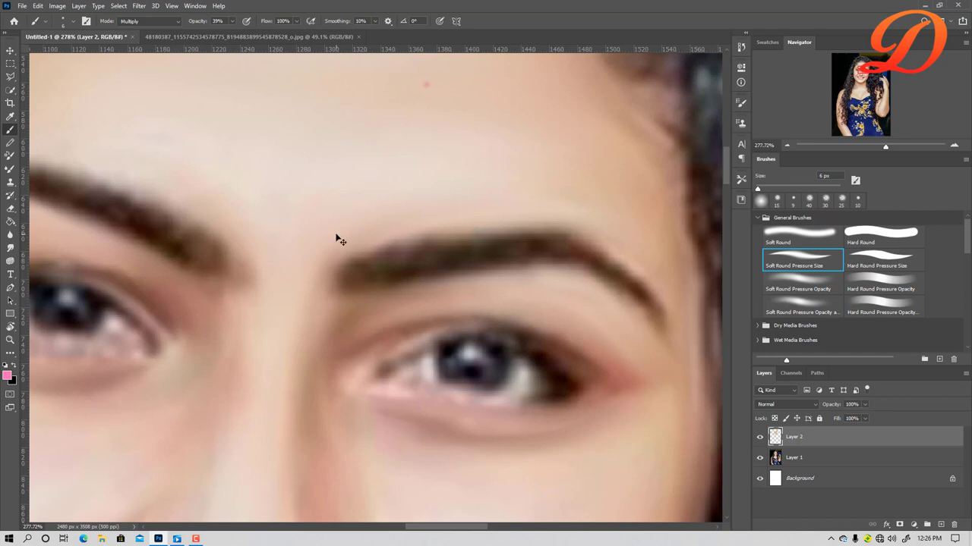
{"action": "key", "text": "x"}
{"action": "left_click_drag", "start_coordinate": [440, 347], "coordinate": [458, 373]}
{"action": "key", "text": "ctrl+z"}
{"action": "mouse_move", "coordinate": [441, 347]}
{"action": "left_mouse_down"}
{"action": "mouse_move", "coordinate": [447, 368]}
{"action": "mouse_move", "coordinate": [469, 386]}
{"action": "left_mouse_up"}
{"action": "mouse_move", "coordinate": [511, 355]}
{"action": "left_mouse_down"}
{"action": "mouse_move", "coordinate": [481, 384]}
{"action": "mouse_move", "coordinate": [501, 380]}
{"action": "mouse_move", "coordinate": [449, 381]}
{"action": "left_mouse_up"}
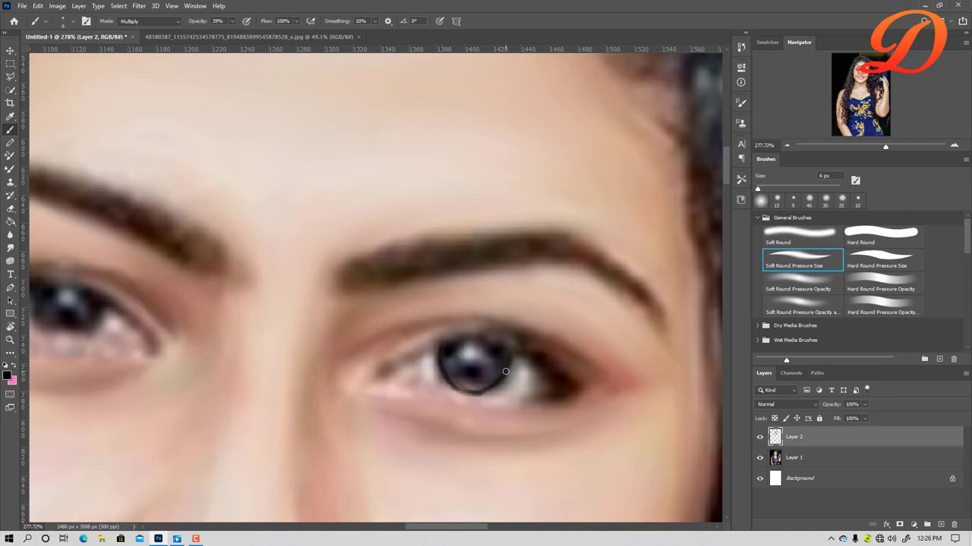
Darken and deepen the lower rim of the left-hand iris.
{"action": "scroll", "coordinate": [505, 386], "scroll_direction": "down", "scroll_amount": 1}
{"action": "scroll", "coordinate": [463, 372], "scroll_direction": "down", "scroll_amount": 3}
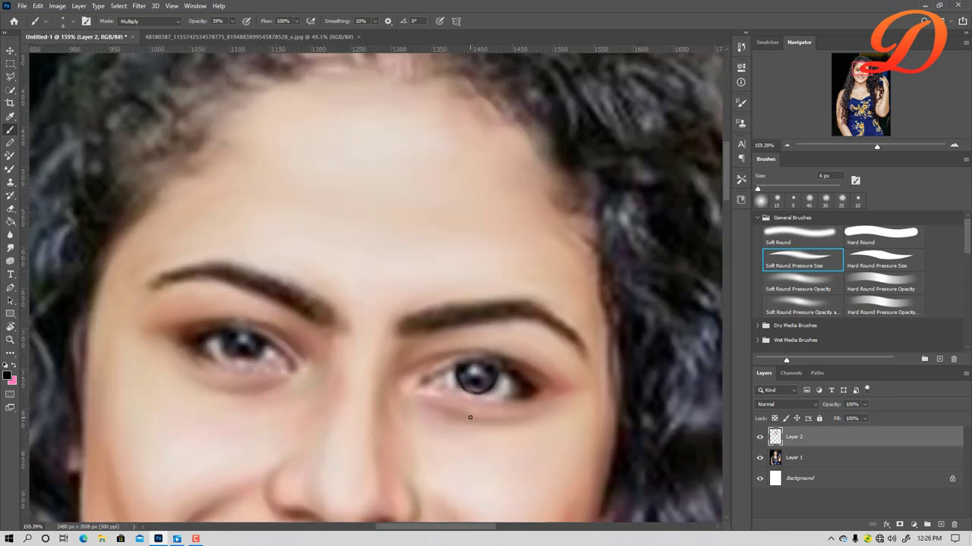
{"action": "scroll", "coordinate": [302, 434], "scroll_direction": "down", "scroll_amount": 3}
{"action": "scroll", "coordinate": [240, 380], "scroll_direction": "up", "scroll_amount": 3}
{"action": "scroll", "coordinate": [255, 380], "scroll_direction": "up", "scroll_amount": 3}
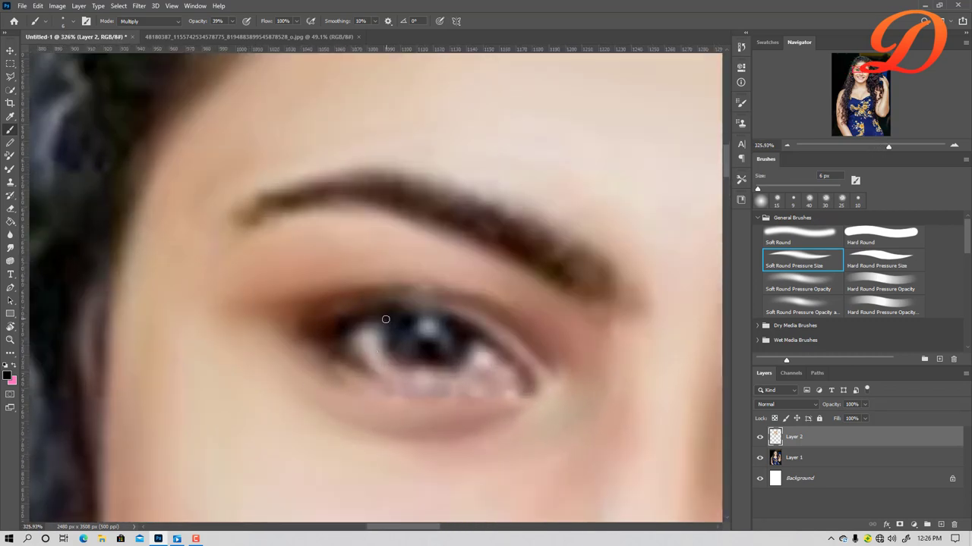
{"action": "left_click_drag", "start_coordinate": [386, 319], "coordinate": [385, 320]}
{"action": "mouse_move", "coordinate": [411, 371]}
{"action": "left_mouse_down"}
{"action": "mouse_move", "coordinate": [437, 377]}
{"action": "mouse_move", "coordinate": [418, 368]}
{"action": "left_mouse_up"}
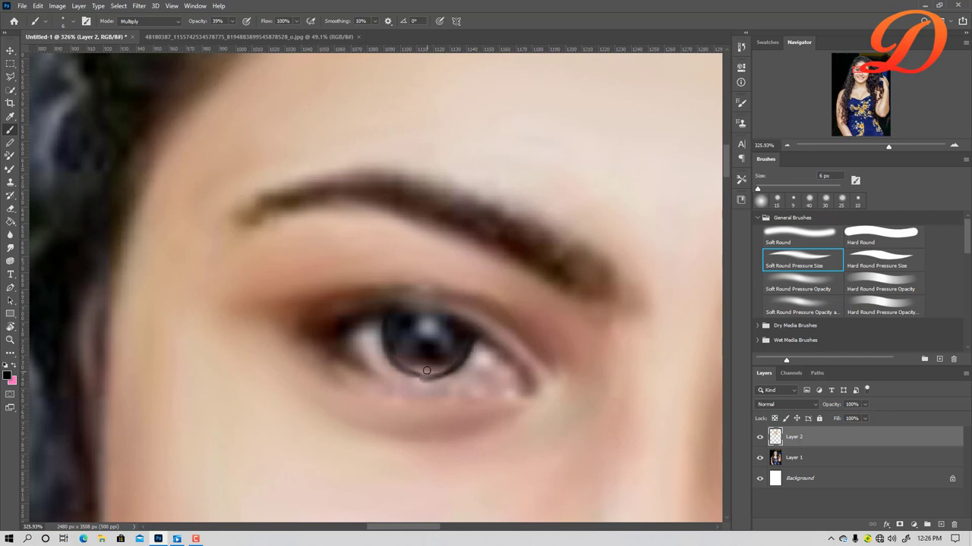
{"action": "key", "text": "ctrl"}
{"action": "left_click_drag", "start_coordinate": [410, 373], "coordinate": [423, 376]}
Darken the right-hand iris rim, then the top edge of the left-hand iris.
{"action": "mouse_move", "coordinate": [509, 369]}
{"action": "left_mouse_down"}
{"action": "mouse_move", "coordinate": [245, 401]}
{"action": "mouse_move", "coordinate": [78, 369]}
{"action": "left_mouse_up"}
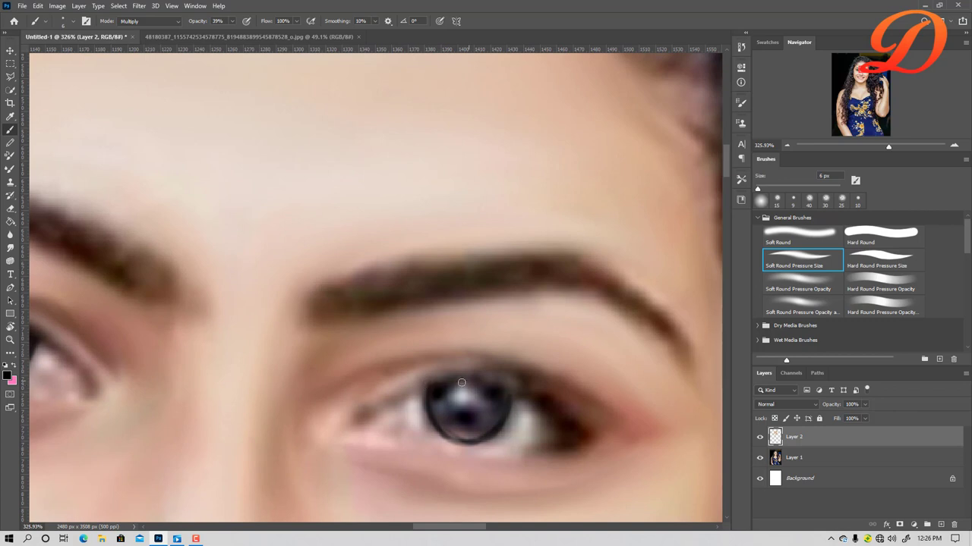
{"action": "left_click_drag", "start_coordinate": [425, 388], "coordinate": [461, 378]}
{"action": "left_click_drag", "start_coordinate": [494, 406], "coordinate": [465, 416]}
{"action": "left_click_drag", "start_coordinate": [405, 414], "coordinate": [635, 373]}
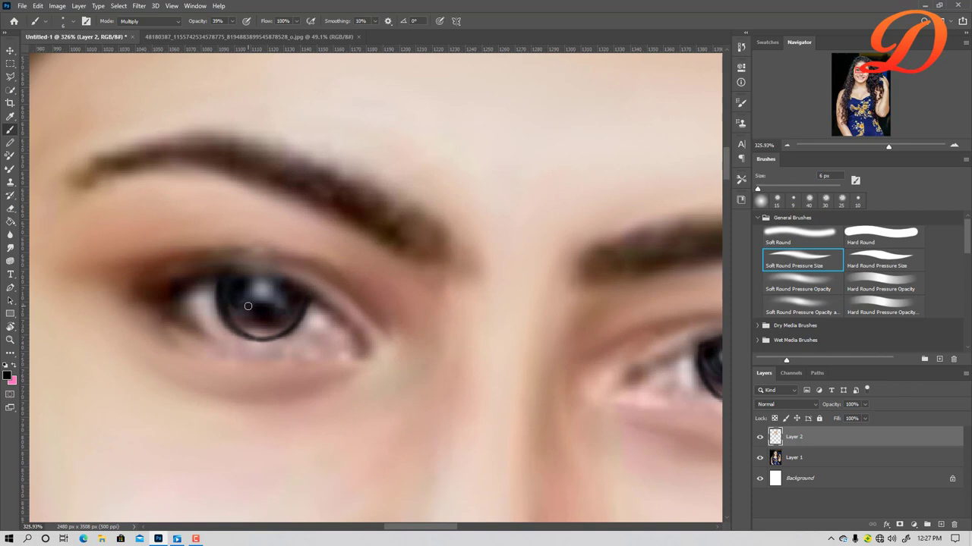
{"action": "left_click_drag", "start_coordinate": [247, 306], "coordinate": [287, 290]}
{"action": "left_click_drag", "start_coordinate": [219, 282], "coordinate": [257, 284]}
Zoom to review both irises, then switch to the 15 px Smoothing Smudge Brush.
{"action": "scroll", "coordinate": [317, 286], "scroll_direction": "down", "scroll_amount": 5}
{"action": "scroll", "coordinate": [531, 319], "scroll_direction": "up", "scroll_amount": 3}
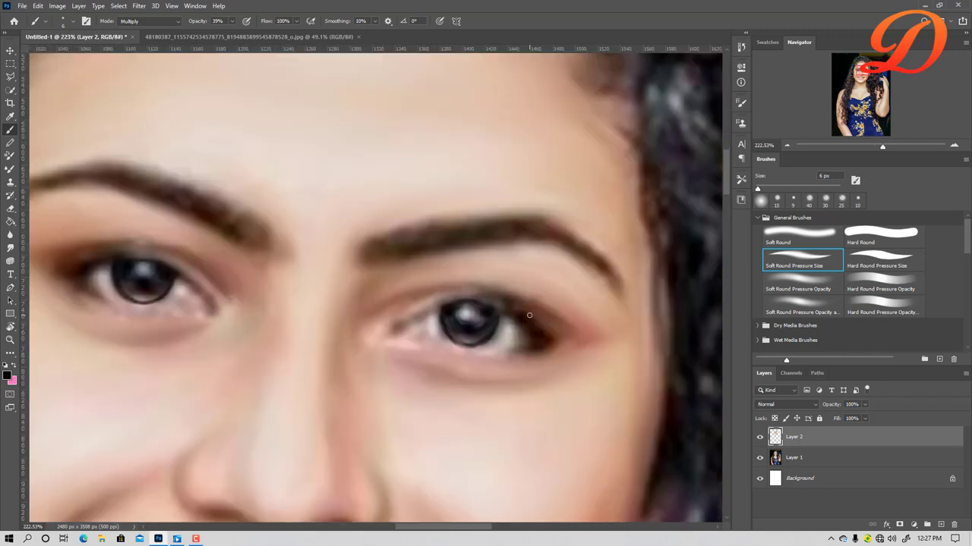
{"action": "scroll", "coordinate": [532, 318], "scroll_direction": "up", "scroll_amount": 1}
{"action": "scroll", "coordinate": [531, 319], "scroll_direction": "up", "scroll_amount": 3}
{"action": "scroll", "coordinate": [464, 345], "scroll_direction": "down", "scroll_amount": 1}
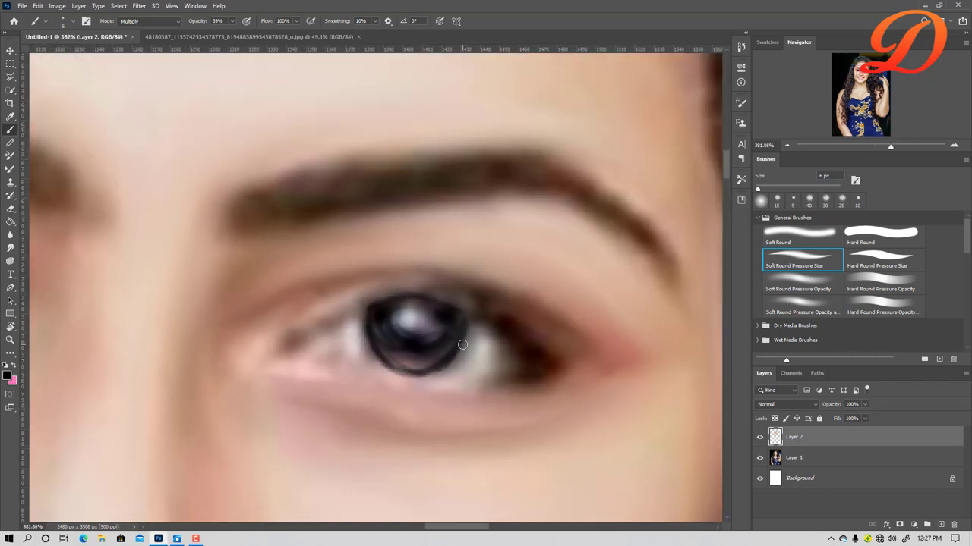
{"action": "left_click", "coordinate": [10, 247]}
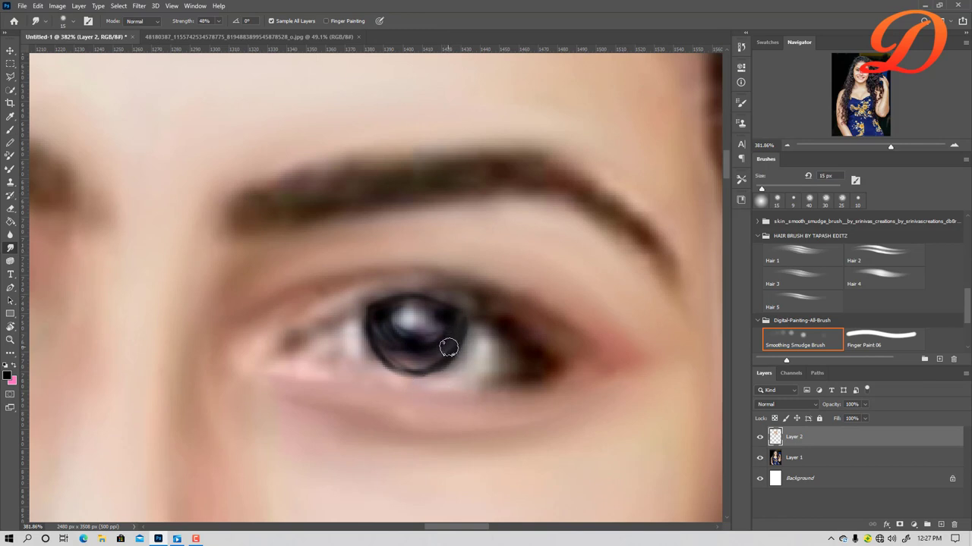
Set the Smudge brush to 8 px at 48% strength and blend the right iris's dark rim.
{"action": "key", "text": "bracketleft"}
{"action": "key", "text": "bracketleft"}
{"action": "key", "text": "bracketleft"}
{"action": "left_click", "coordinate": [451, 336]}
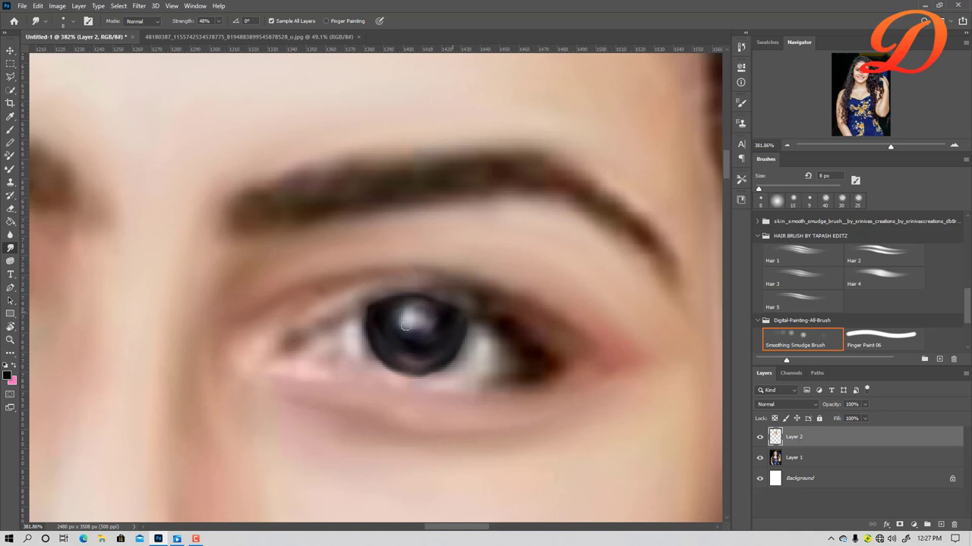
{"action": "key", "text": "b"}
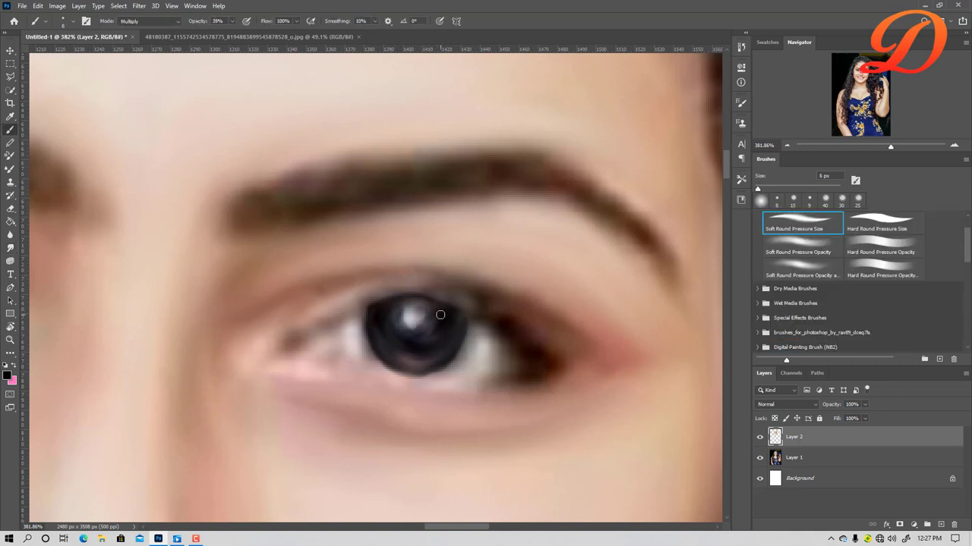
{"action": "left_click", "coordinate": [11, 248]}
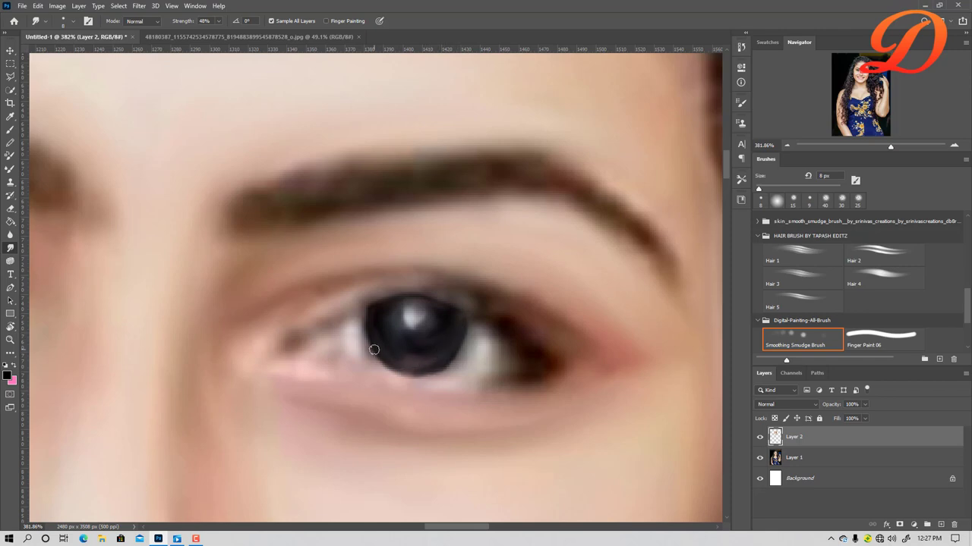
{"action": "scroll", "coordinate": [373, 349], "scroll_direction": "down", "scroll_amount": 3}
{"action": "scroll", "coordinate": [417, 353], "scroll_direction": "down", "scroll_amount": 2}
{"action": "scroll", "coordinate": [463, 361], "scroll_direction": "down", "scroll_amount": 1}
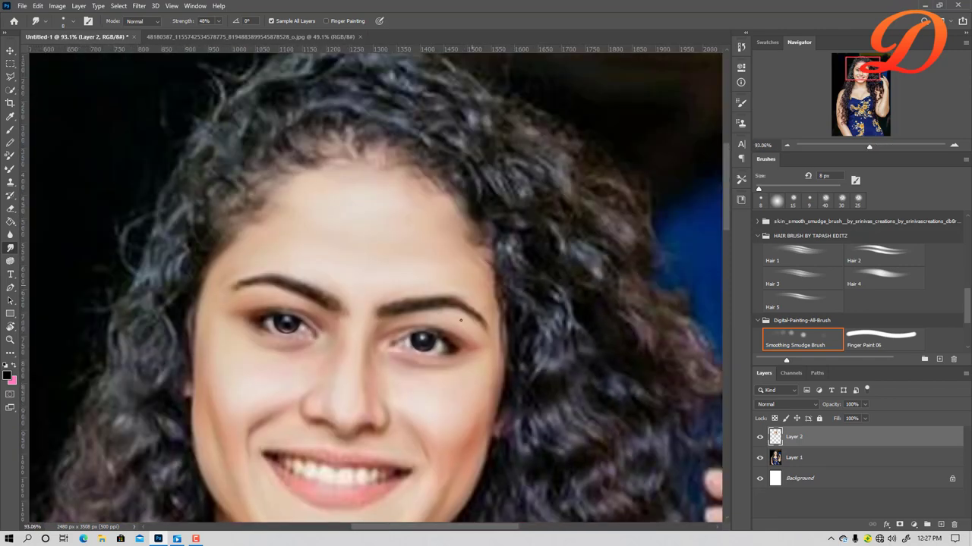
{"action": "scroll", "coordinate": [460, 320], "scroll_direction": "down", "scroll_amount": 1}
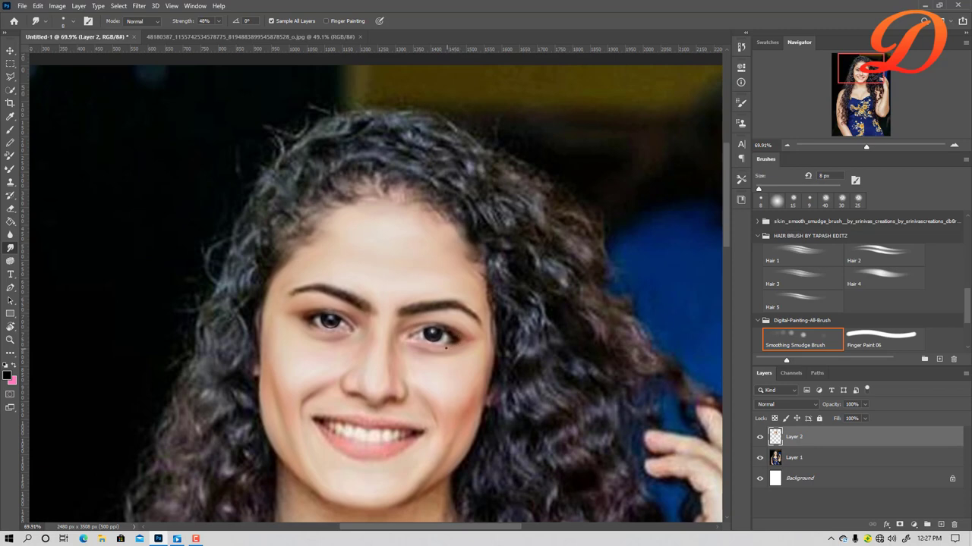
{"action": "scroll", "coordinate": [447, 345], "scroll_direction": "up", "scroll_amount": 2}
{"action": "scroll", "coordinate": [394, 323], "scroll_direction": "up", "scroll_amount": 4}
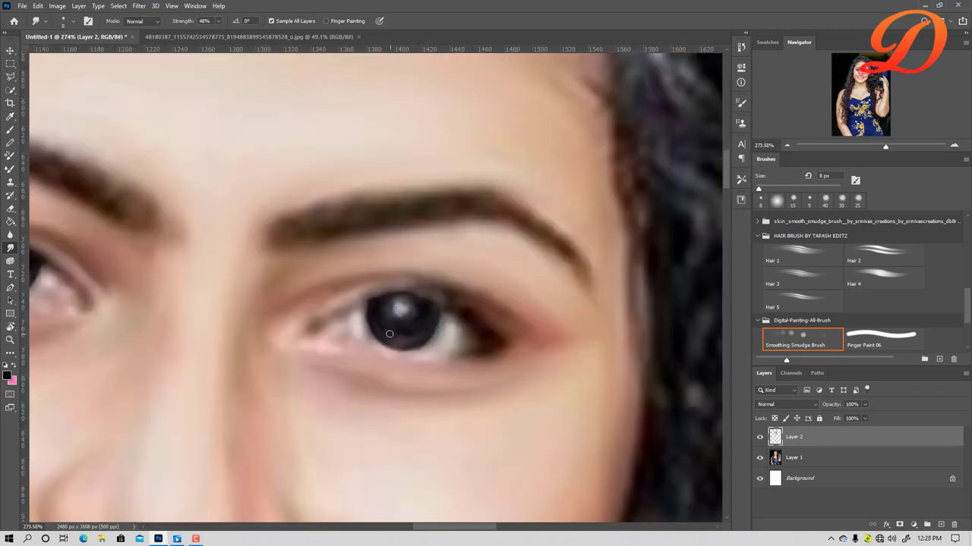
Set white as the foreground colour and the Brush to 100% opacity in Normal mode.
{"action": "left_click", "coordinate": [5, 368]}
{"action": "key", "text": "x"}
{"action": "key", "text": "b"}
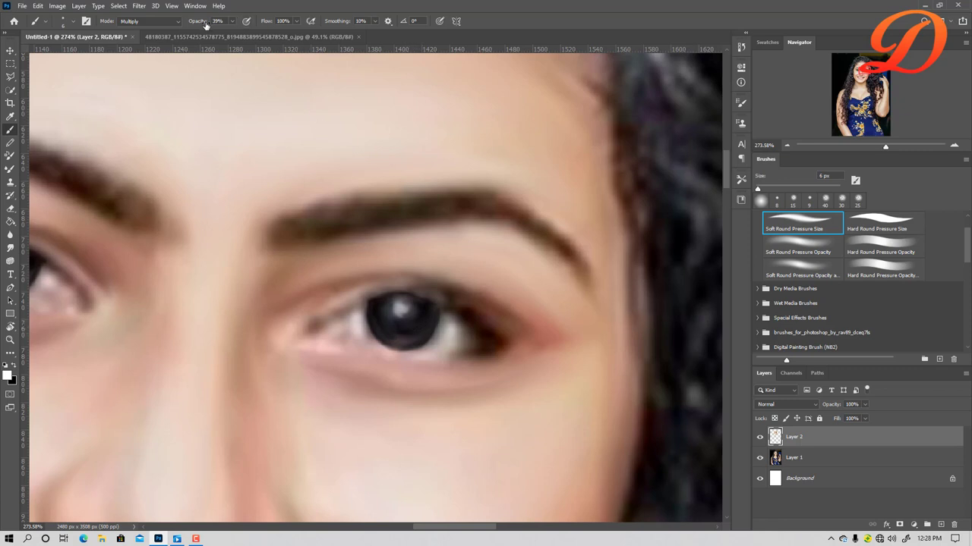
{"action": "key", "text": "0"}
{"action": "left_click", "coordinate": [176, 22]}
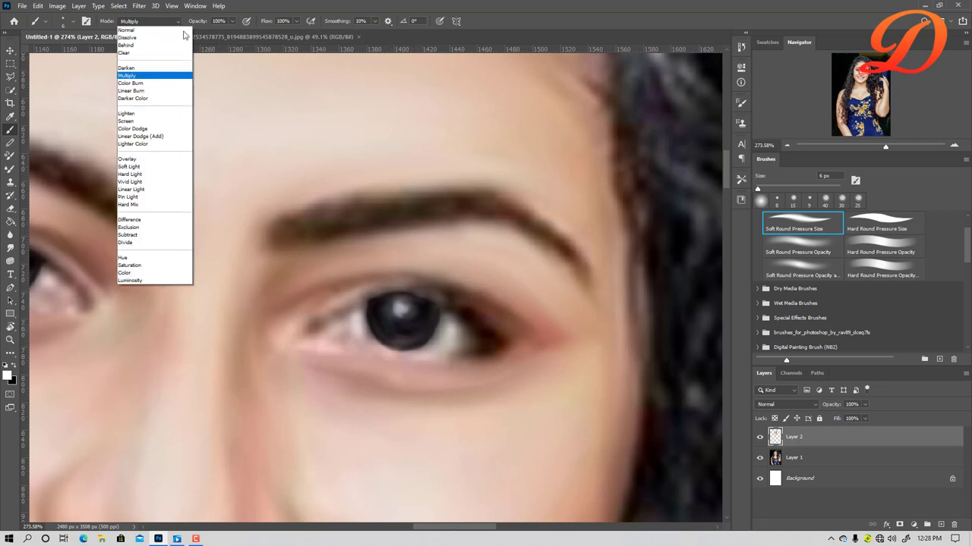
{"action": "left_click", "coordinate": [166, 31]}
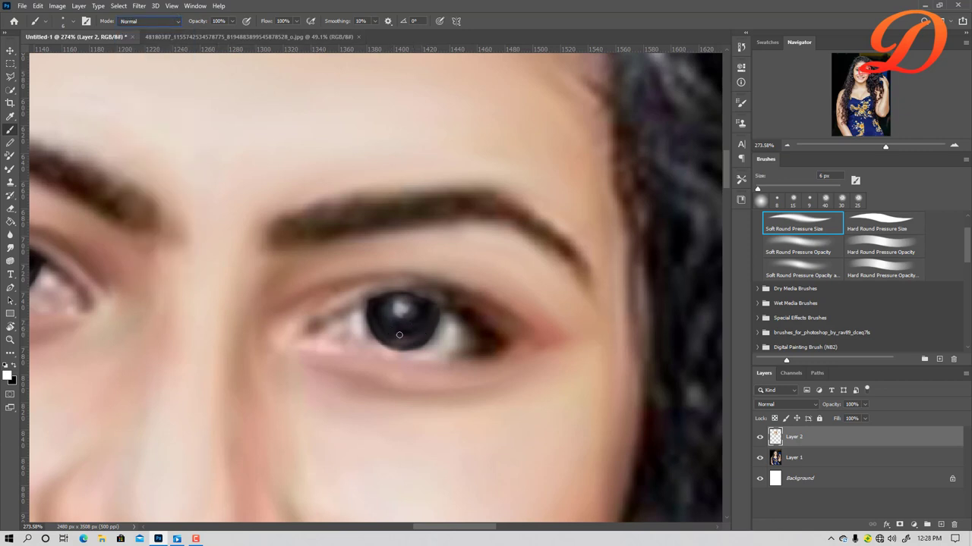
Paint a white highlight across the lower right iris and smudge it into the eye.
{"action": "left_click_drag", "start_coordinate": [391, 337], "coordinate": [408, 337]}
{"action": "left_click", "coordinate": [10, 248]}
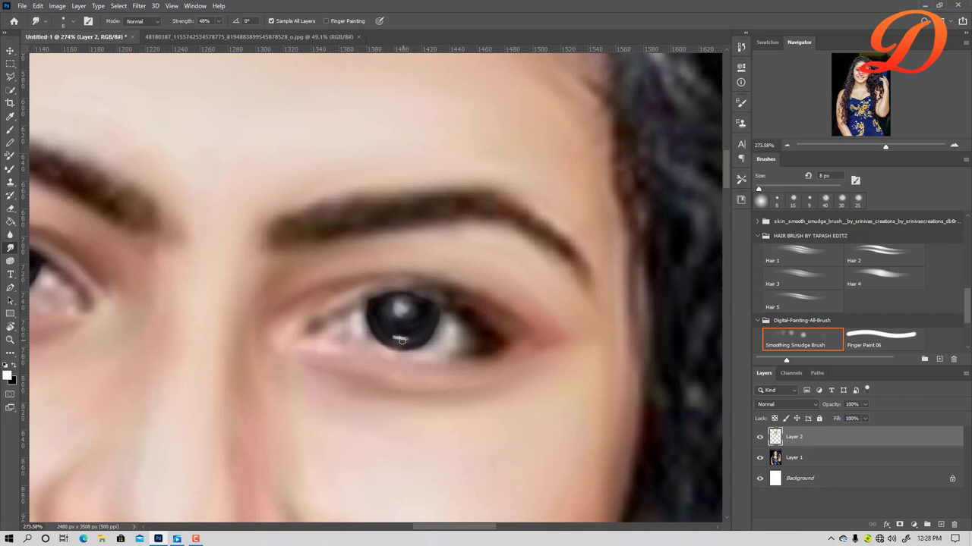
{"action": "mouse_move", "coordinate": [389, 334]}
{"action": "left_mouse_down"}
{"action": "mouse_move", "coordinate": [406, 340]}
{"action": "mouse_move", "coordinate": [397, 340]}
{"action": "left_mouse_up"}
{"action": "scroll", "coordinate": [450, 326], "scroll_direction": "down", "scroll_amount": 4}
{"action": "scroll", "coordinate": [456, 326], "scroll_direction": "down", "scroll_amount": 2}
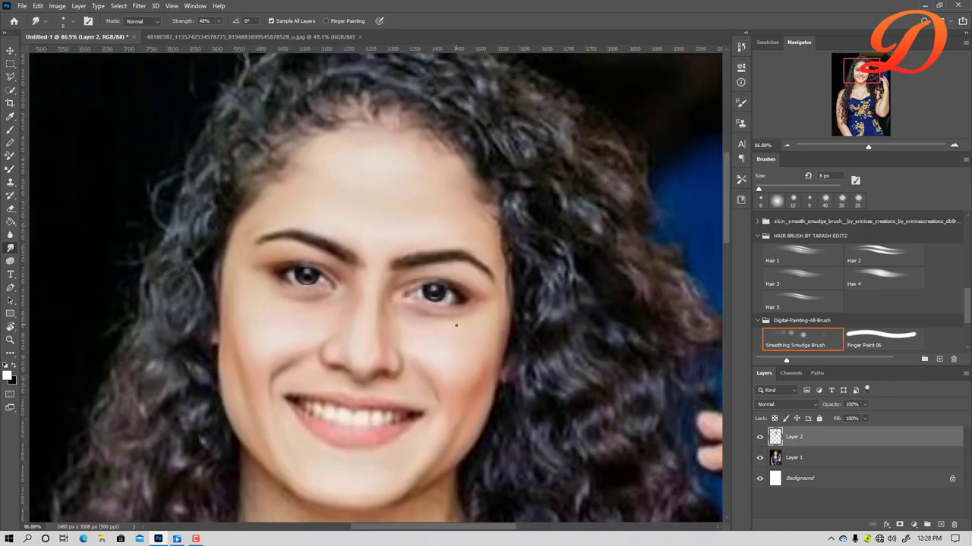
{"action": "scroll", "coordinate": [469, 249], "scroll_direction": "down", "scroll_amount": 1}
{"action": "scroll", "coordinate": [467, 246], "scroll_direction": "down", "scroll_amount": 1}
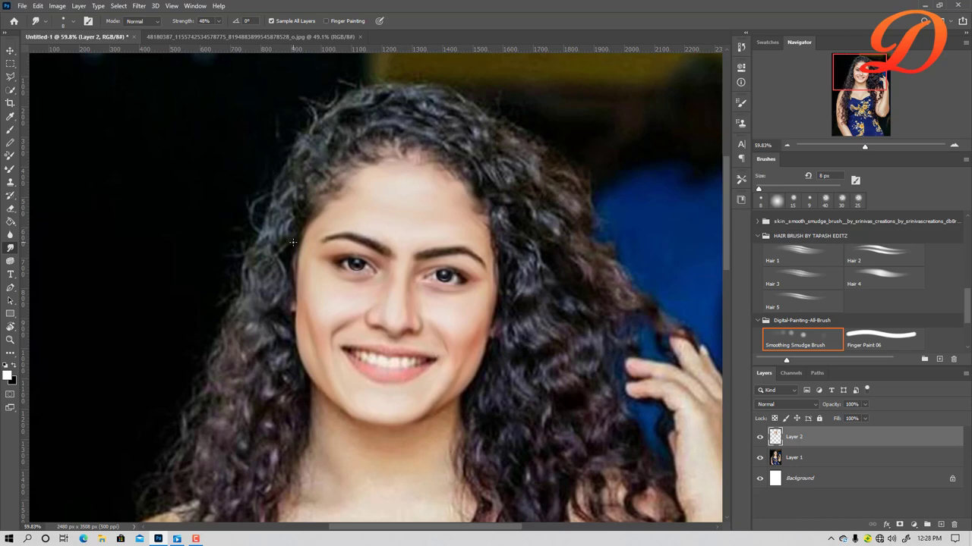
Paint a white highlight along the lower iris and a pupil glint, then smudge it in.
{"action": "scroll", "coordinate": [350, 302], "scroll_direction": "up", "scroll_amount": 3}
{"action": "scroll", "coordinate": [355, 289], "scroll_direction": "up", "scroll_amount": 3}
{"action": "scroll", "coordinate": [361, 266], "scroll_direction": "up", "scroll_amount": 2}
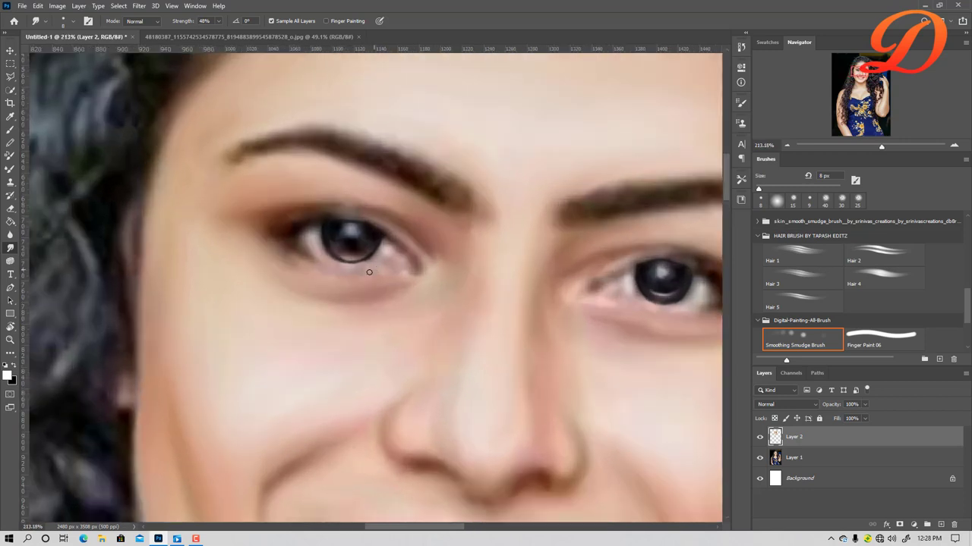
{"action": "scroll", "coordinate": [366, 239], "scroll_direction": "up", "scroll_amount": 2}
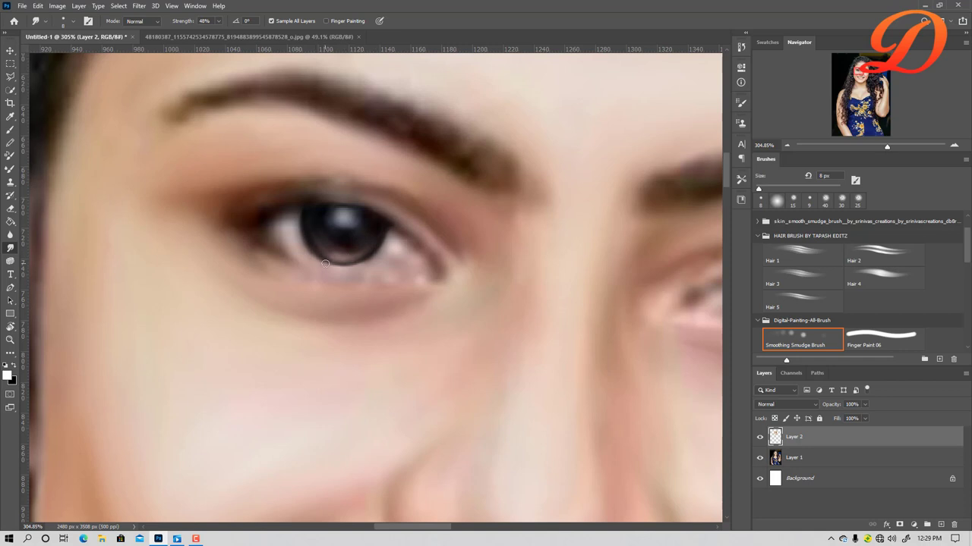
{"action": "key", "text": "b"}
{"action": "left_click_drag", "start_coordinate": [325, 252], "coordinate": [354, 254]}
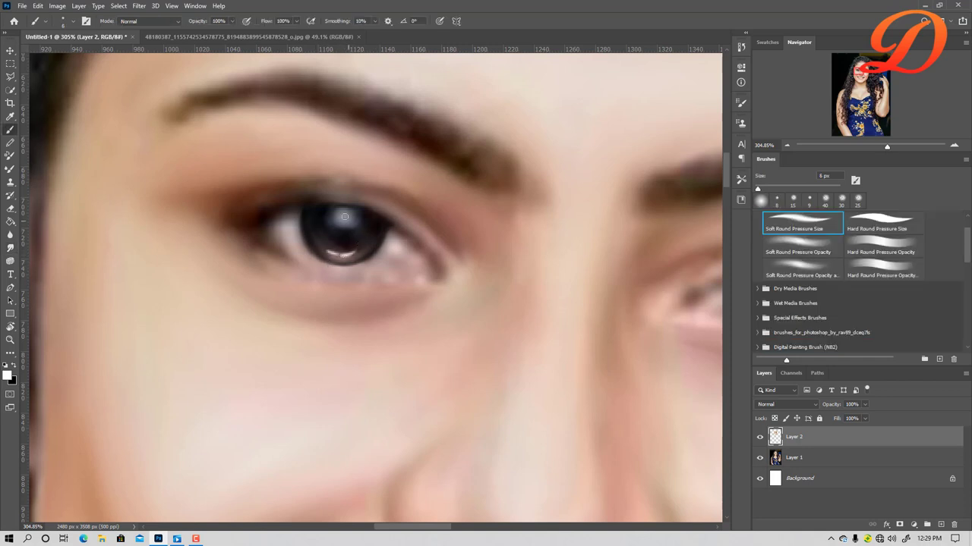
{"action": "left_click", "coordinate": [343, 219]}
{"action": "left_click", "coordinate": [12, 247]}
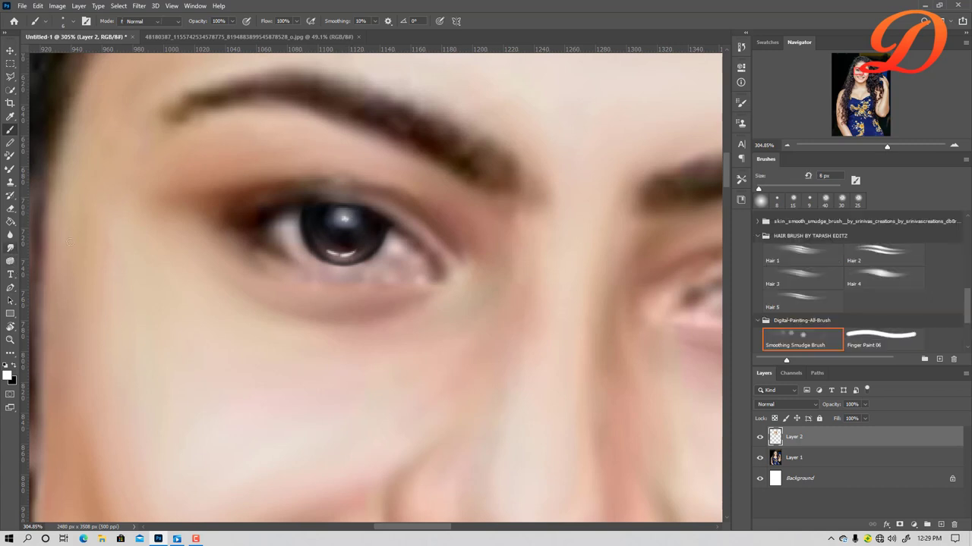
{"action": "left_click_drag", "start_coordinate": [335, 251], "coordinate": [325, 241]}
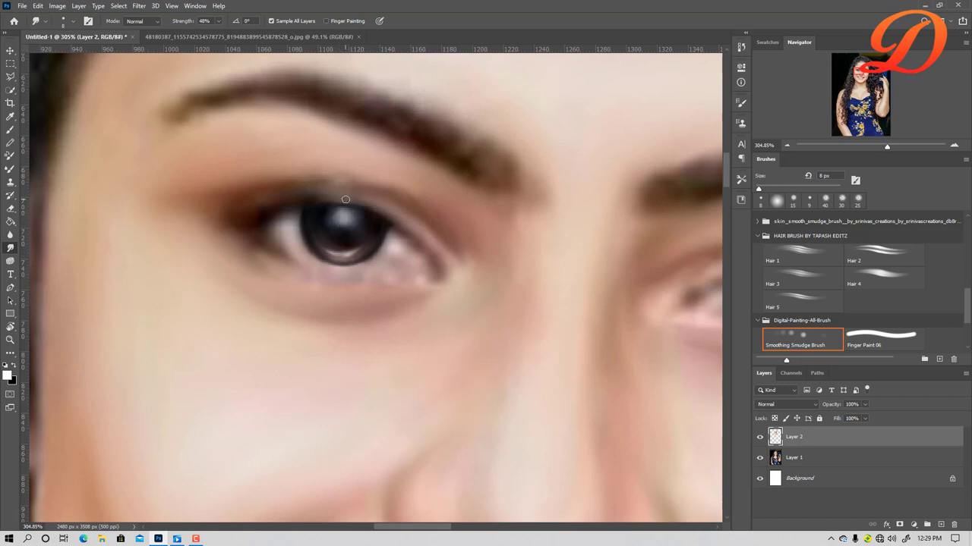
Paint white highlights on the right iris's inner edge and along the lower eyelid rim.
{"action": "scroll", "coordinate": [371, 275], "scroll_direction": "down", "scroll_amount": 4}
{"action": "scroll", "coordinate": [373, 285], "scroll_direction": "down", "scroll_amount": 2}
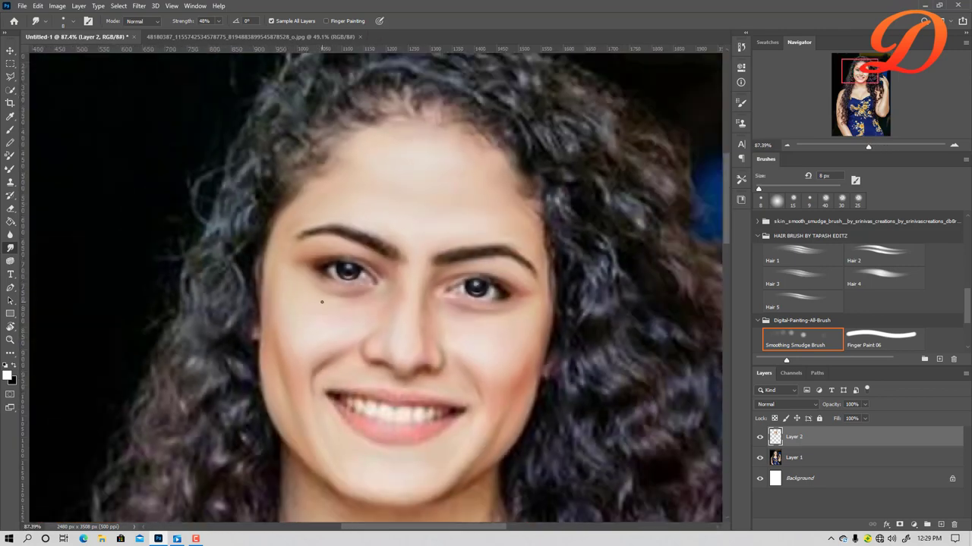
{"action": "scroll", "coordinate": [309, 300], "scroll_direction": "down", "scroll_amount": 3}
{"action": "scroll", "coordinate": [396, 297], "scroll_direction": "down", "scroll_amount": 2}
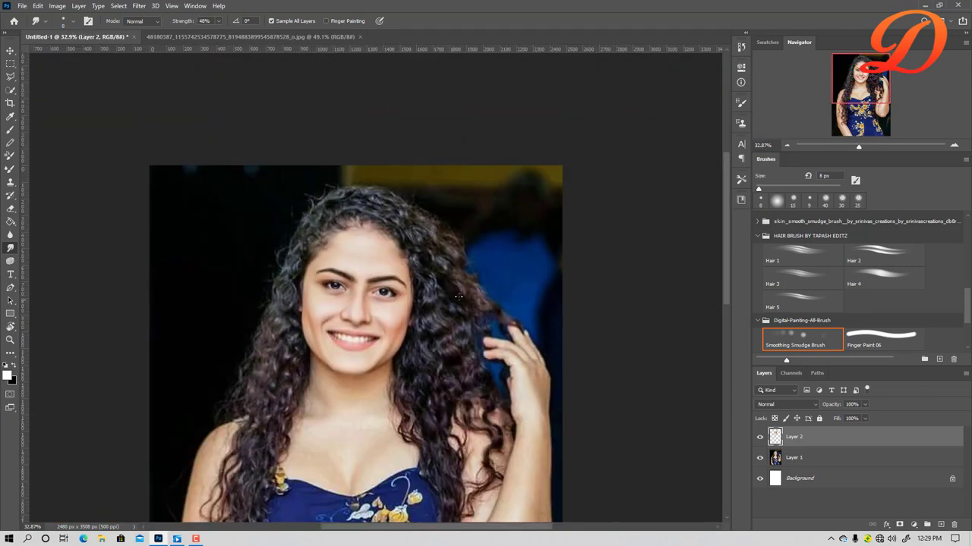
{"action": "scroll", "coordinate": [326, 312], "scroll_direction": "up", "scroll_amount": 3}
{"action": "scroll", "coordinate": [357, 303], "scroll_direction": "up", "scroll_amount": 2}
{"action": "scroll", "coordinate": [396, 291], "scroll_direction": "up", "scroll_amount": 5}
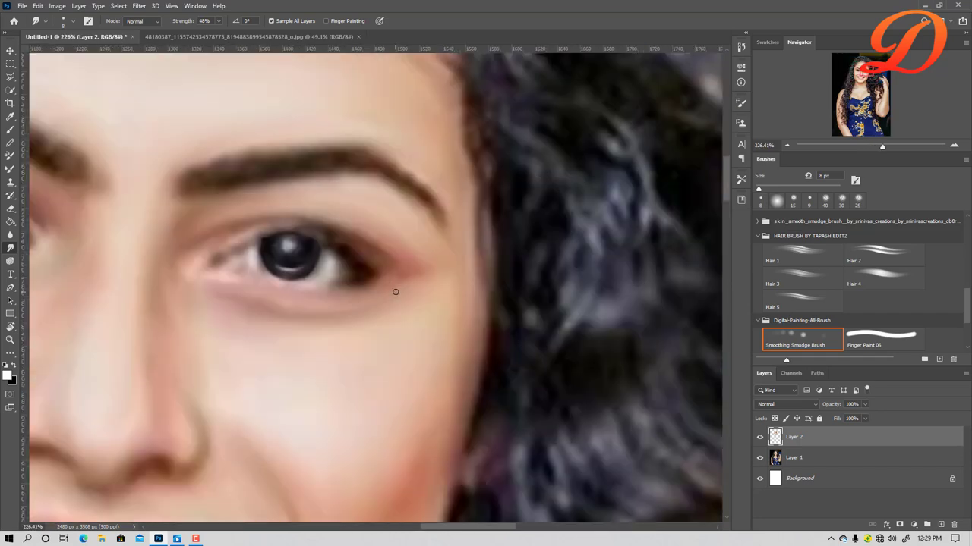
{"action": "left_click_drag", "start_coordinate": [395, 291], "coordinate": [516, 368]}
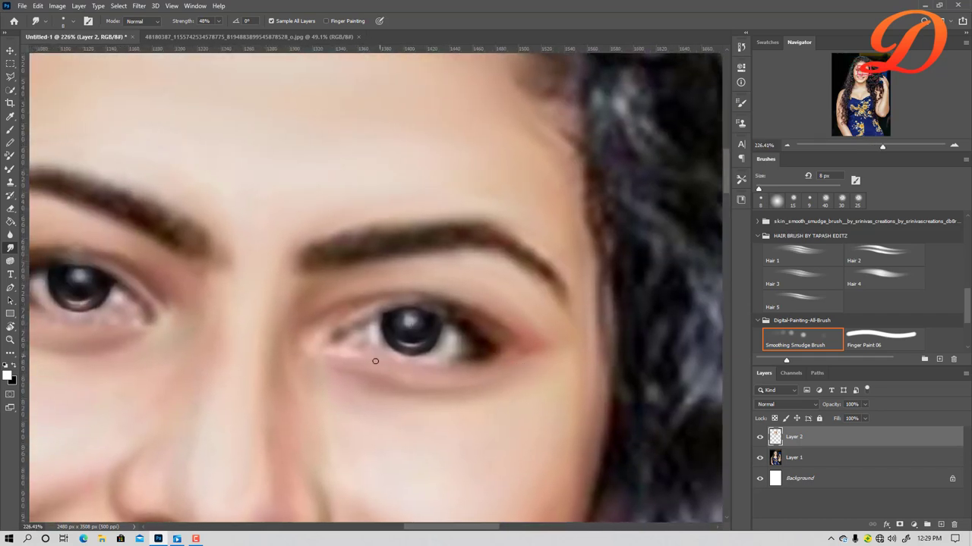
{"action": "key", "text": "b"}
{"action": "left_click_drag", "start_coordinate": [376, 329], "coordinate": [381, 342]}
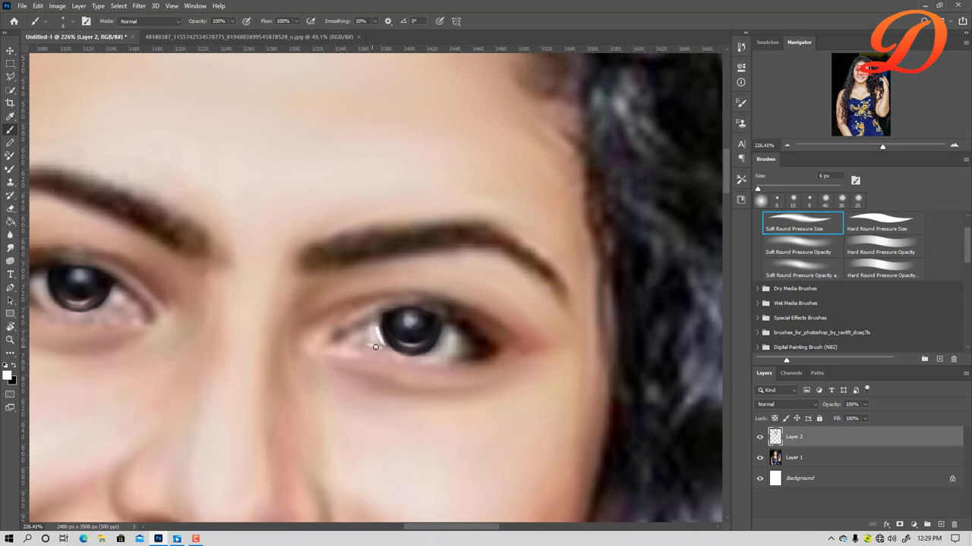
{"action": "left_click_drag", "start_coordinate": [376, 346], "coordinate": [351, 346]}
{"action": "key", "text": "ctrl+z"}
{"action": "left_click_drag", "start_coordinate": [382, 347], "coordinate": [359, 343]}
Paint white toward the outer corner, then smudge the corner into a sharper tip.
{"action": "mouse_move", "coordinate": [444, 332]}
{"action": "left_mouse_down"}
{"action": "mouse_move", "coordinate": [431, 349]}
{"action": "mouse_move", "coordinate": [453, 354]}
{"action": "left_mouse_up"}
{"action": "left_click_drag", "start_coordinate": [407, 358], "coordinate": [485, 350]}
{"action": "left_click_drag", "start_coordinate": [446, 332], "coordinate": [480, 350]}
{"action": "mouse_move", "coordinate": [446, 334]}
{"action": "left_mouse_down"}
{"action": "mouse_move", "coordinate": [477, 346]}
{"action": "mouse_move", "coordinate": [445, 334]}
{"action": "left_mouse_up"}
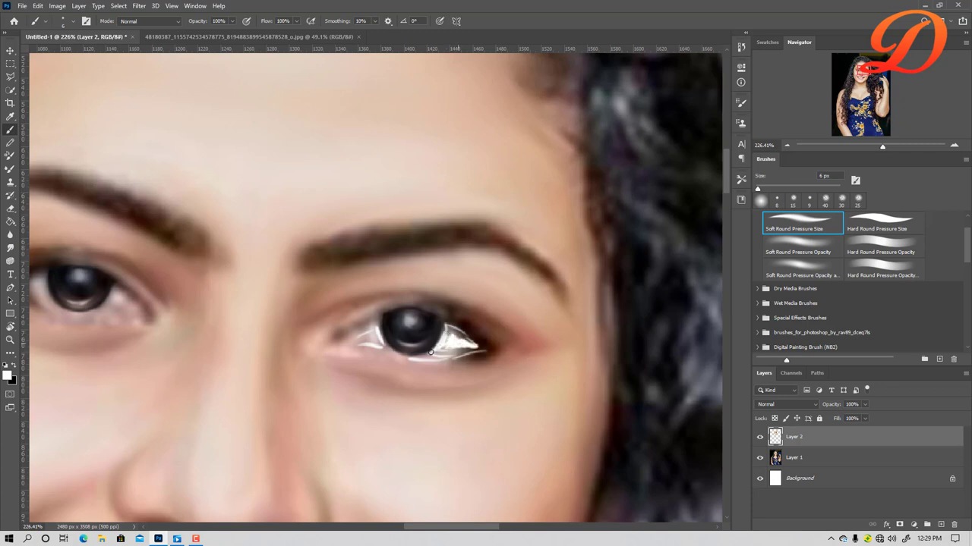
{"action": "left_click", "coordinate": [10, 250]}
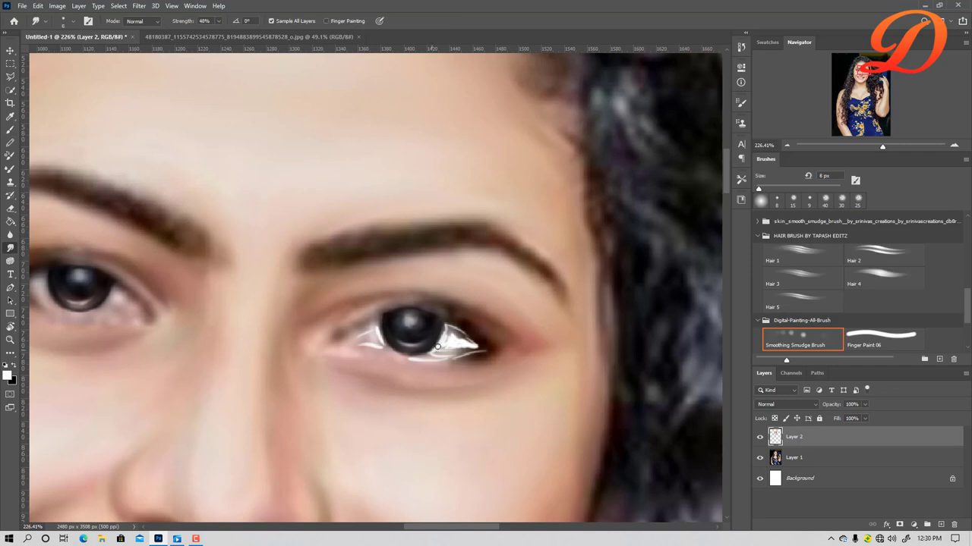
{"action": "mouse_move", "coordinate": [449, 333]}
{"action": "left_mouse_down"}
{"action": "mouse_move", "coordinate": [462, 337]}
{"action": "mouse_move", "coordinate": [450, 337]}
{"action": "left_mouse_up"}
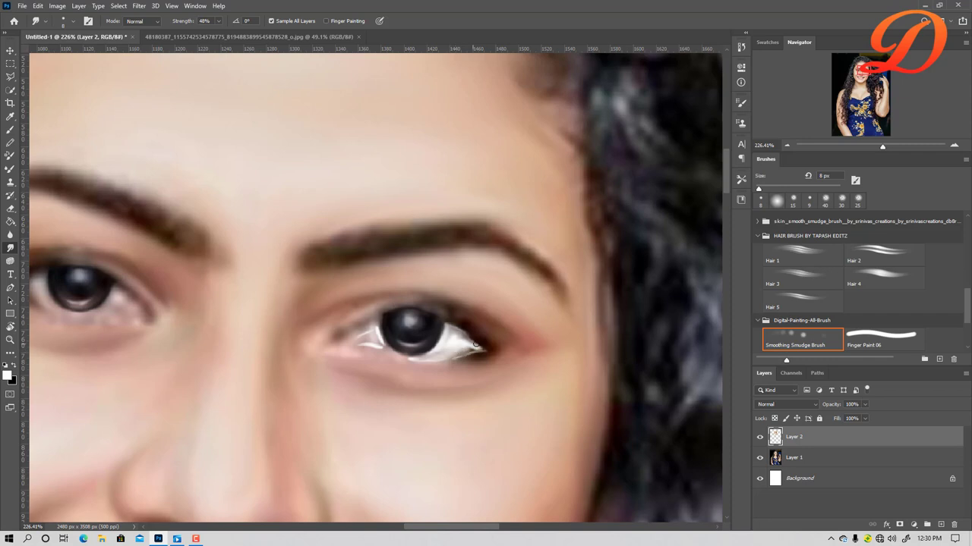
{"action": "left_click_drag", "start_coordinate": [478, 346], "coordinate": [462, 357]}
Paint white into the right eye's inner corner and smudge it smooth.
{"action": "scroll", "coordinate": [450, 317], "scroll_direction": "down", "scroll_amount": 3}
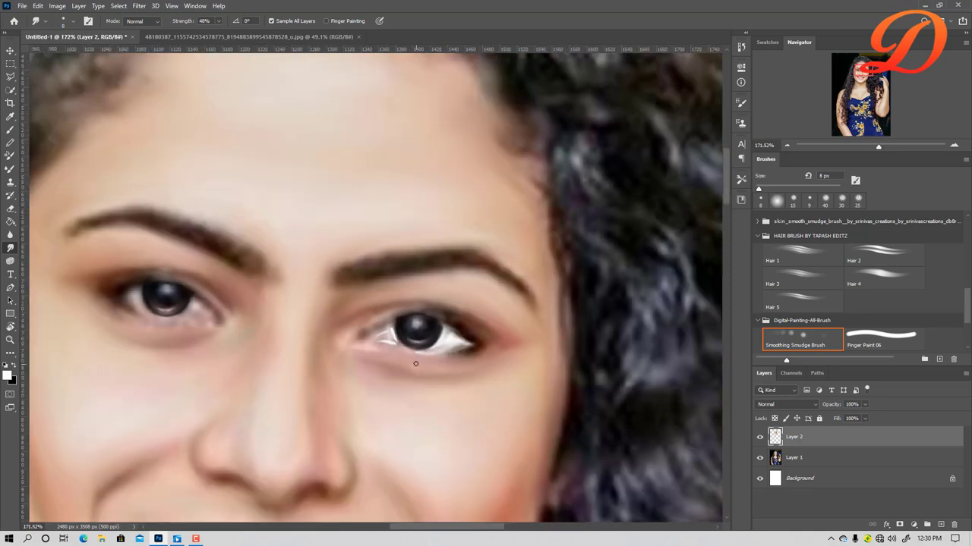
{"action": "scroll", "coordinate": [486, 364], "scroll_direction": "down", "scroll_amount": 3}
{"action": "scroll", "coordinate": [526, 409], "scroll_direction": "down", "scroll_amount": 3}
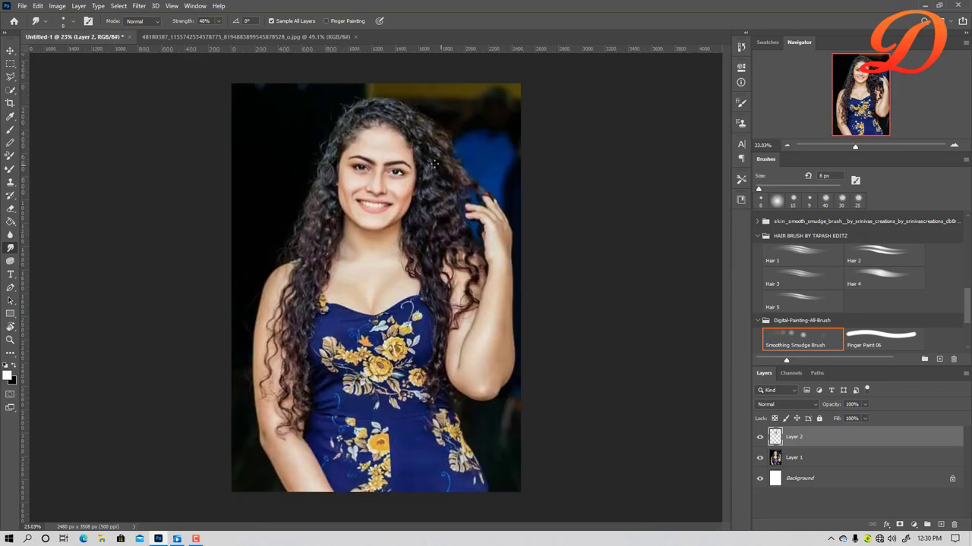
{"action": "scroll", "coordinate": [389, 164], "scroll_direction": "up", "scroll_amount": 3}
{"action": "scroll", "coordinate": [388, 164], "scroll_direction": "up", "scroll_amount": 3}
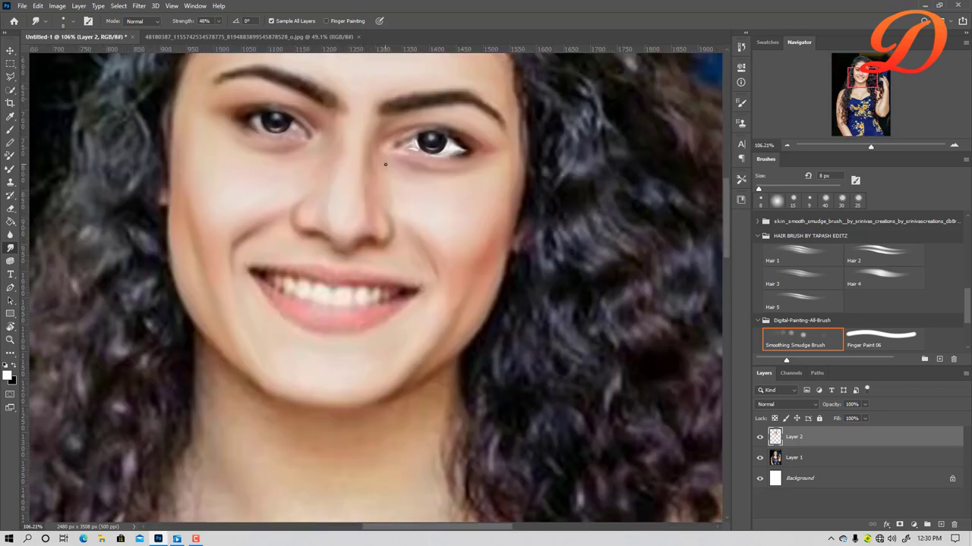
{"action": "scroll", "coordinate": [388, 164], "scroll_direction": "up", "scroll_amount": 2}
{"action": "scroll", "coordinate": [506, 160], "scroll_direction": "up", "scroll_amount": 2}
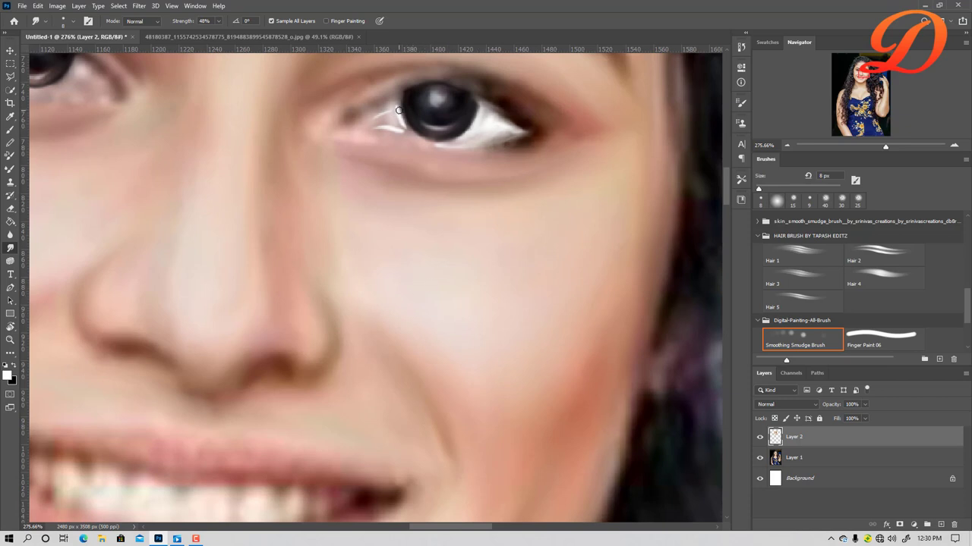
{"action": "left_click_drag", "start_coordinate": [388, 119], "coordinate": [398, 128]}
{"action": "key", "text": "v"}
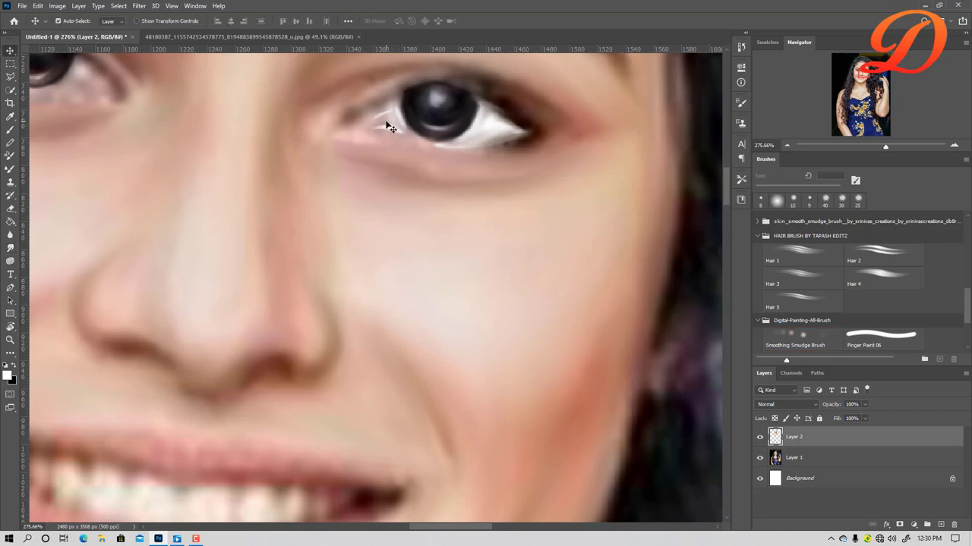
{"action": "key", "text": "b"}
{"action": "mouse_move", "coordinate": [398, 125]}
{"action": "left_mouse_down"}
{"action": "mouse_move", "coordinate": [380, 108]}
{"action": "mouse_move", "coordinate": [398, 97]}
{"action": "mouse_move", "coordinate": [403, 123]}
{"action": "left_mouse_up"}
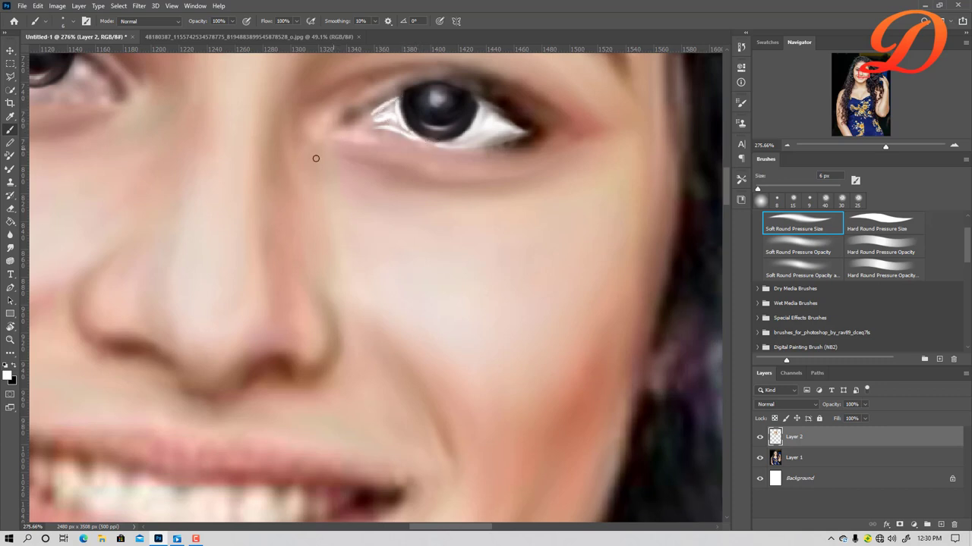
{"action": "left_click", "coordinate": [10, 248]}
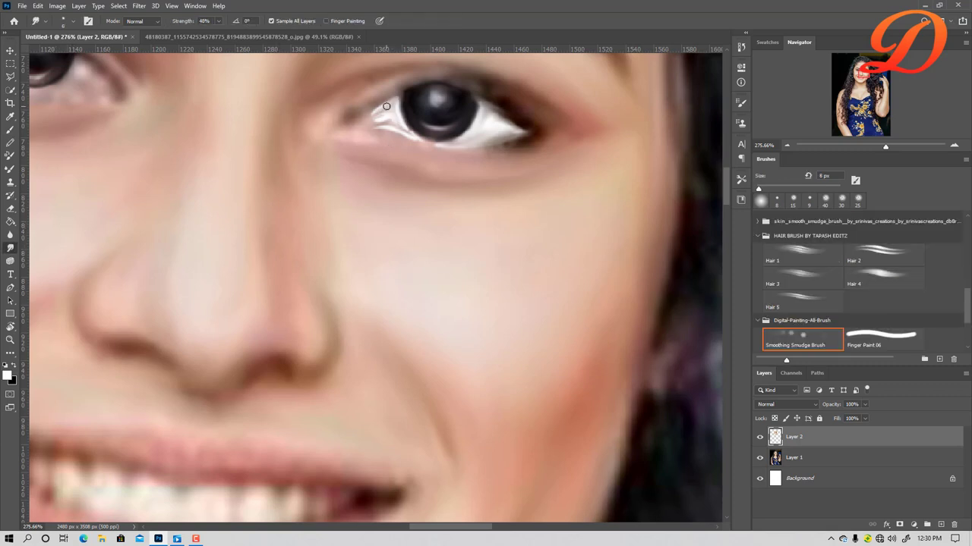
{"action": "mouse_move", "coordinate": [390, 103]}
{"action": "left_mouse_down"}
{"action": "mouse_move", "coordinate": [372, 120]}
{"action": "mouse_move", "coordinate": [389, 124]}
{"action": "left_mouse_up"}
Paint a black 72%-opacity stroke along the upper eyelid above the right iris.
{"action": "scroll", "coordinate": [350, 120], "scroll_direction": "down", "scroll_amount": 5}
{"action": "scroll", "coordinate": [425, 137], "scroll_direction": "down", "scroll_amount": 4}
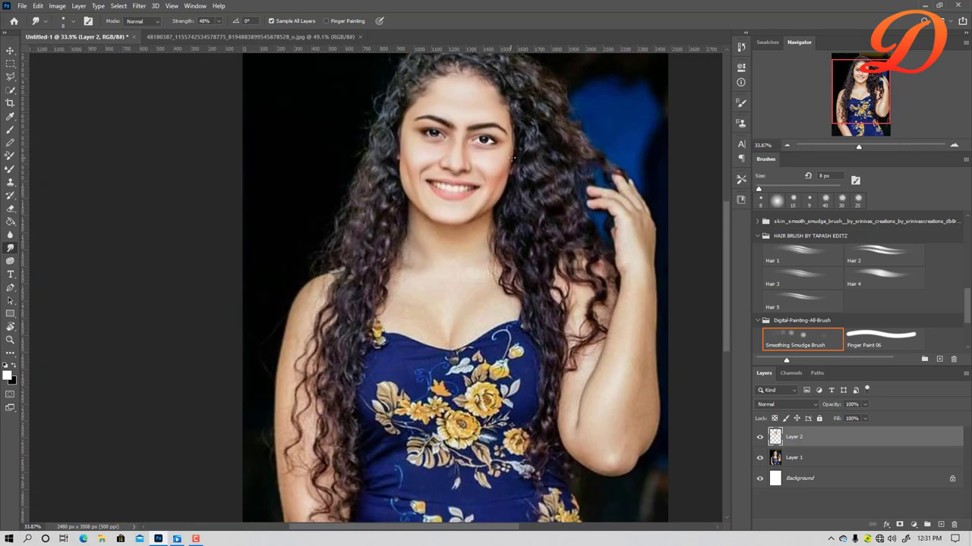
{"action": "scroll", "coordinate": [512, 159], "scroll_direction": "up", "scroll_amount": 2}
{"action": "scroll", "coordinate": [501, 152], "scroll_direction": "up", "scroll_amount": 4}
{"action": "scroll", "coordinate": [486, 146], "scroll_direction": "up", "scroll_amount": 4}
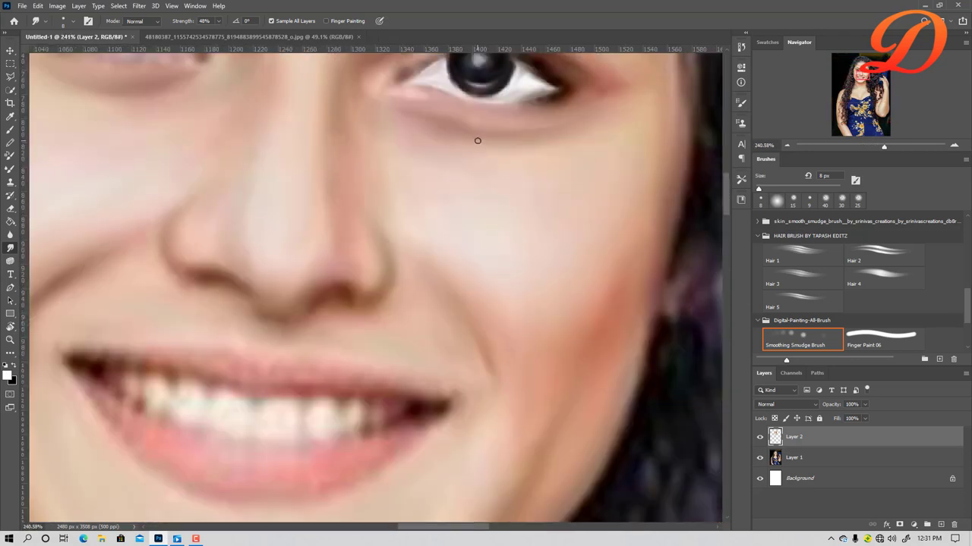
{"action": "scroll", "coordinate": [480, 138], "scroll_direction": "up", "scroll_amount": 1}
{"action": "scroll", "coordinate": [494, 369], "scroll_direction": "up", "scroll_amount": 1}
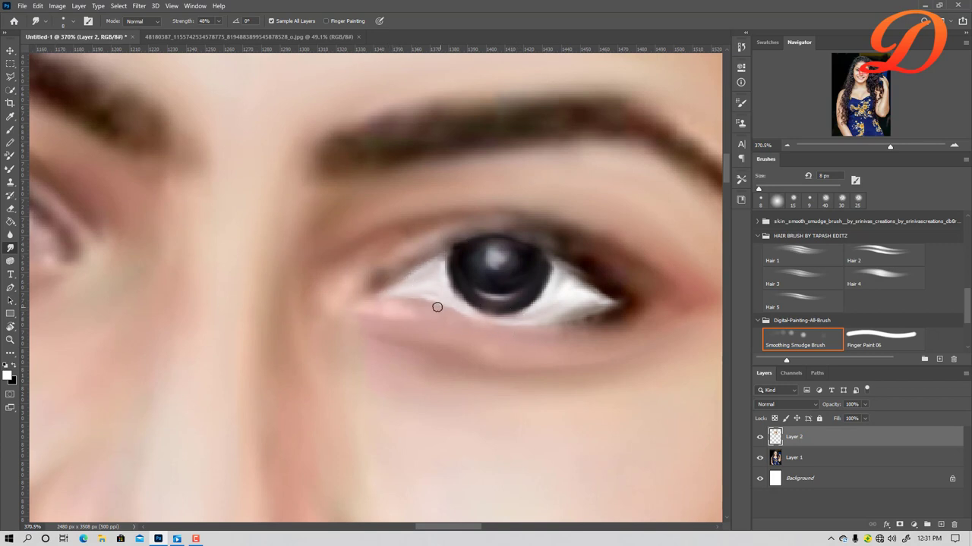
{"action": "key", "text": "b"}
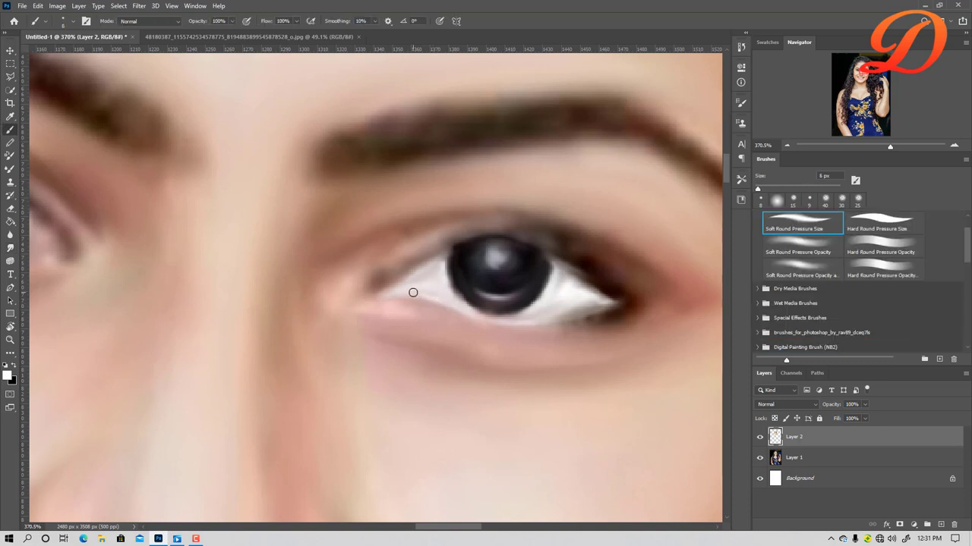
{"action": "key", "text": "x"}
{"action": "left_click_drag", "start_coordinate": [206, 23], "coordinate": [198, 23]}
{"action": "left_click_drag", "start_coordinate": [411, 269], "coordinate": [553, 248]}
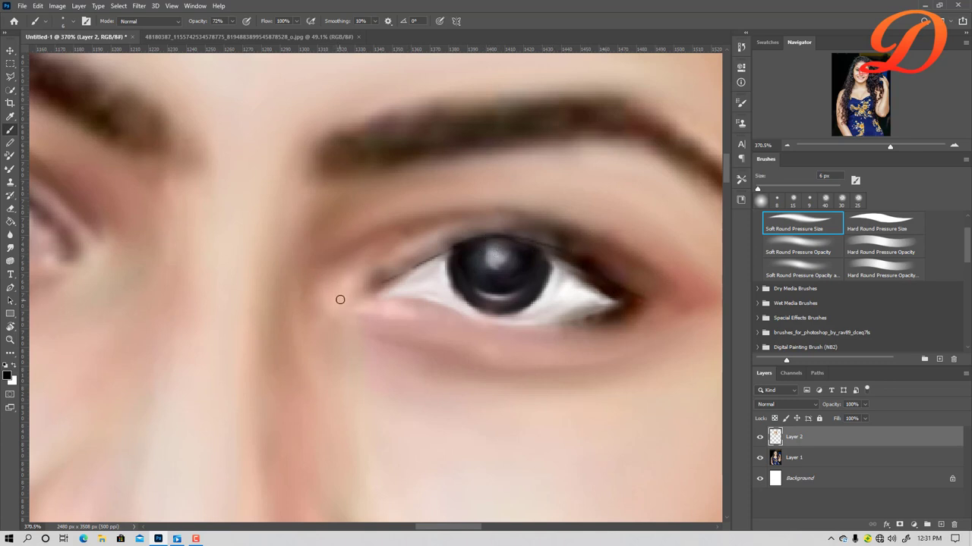
Smooth the upper eyelid line and paint a thin dark lash line along it.
{"action": "left_click", "coordinate": [14, 251]}
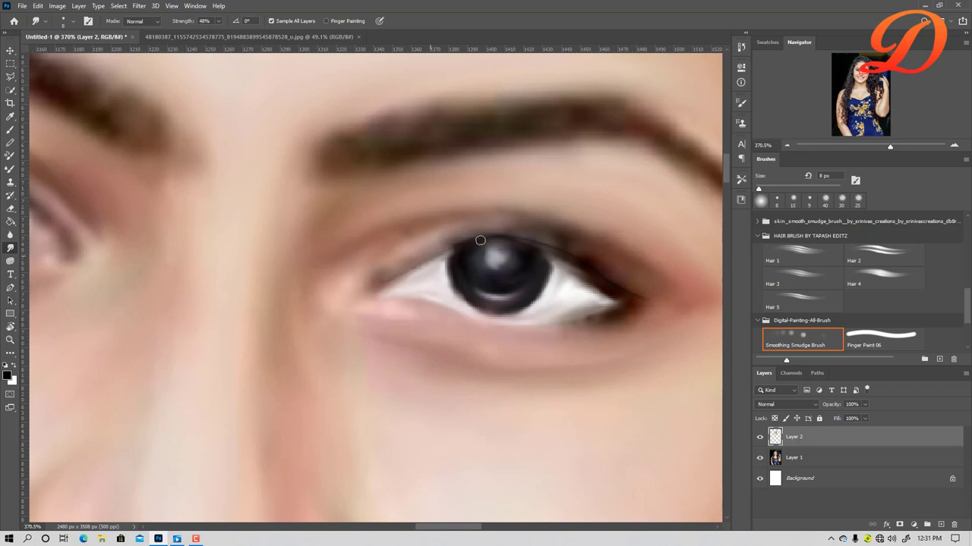
{"action": "left_click_drag", "start_coordinate": [481, 241], "coordinate": [513, 230]}
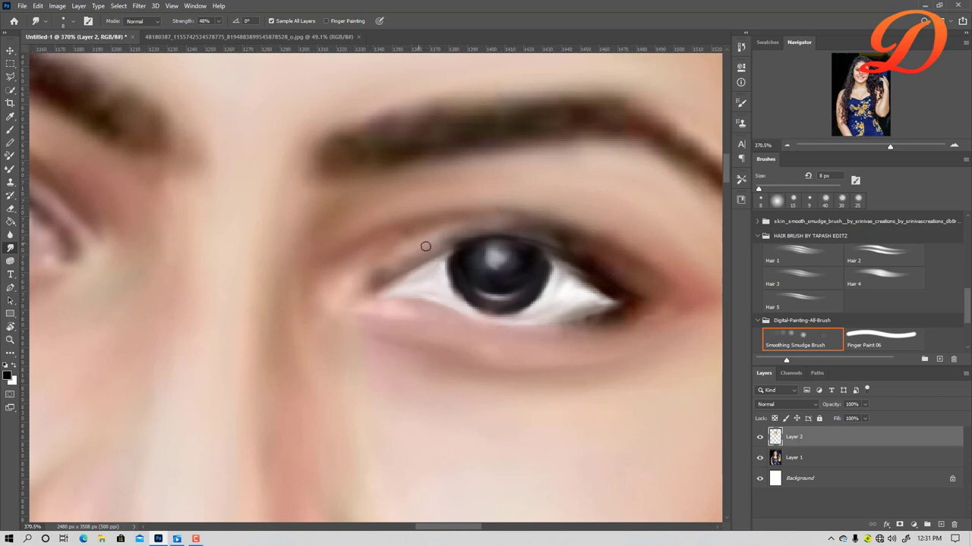
{"action": "key", "text": "b"}
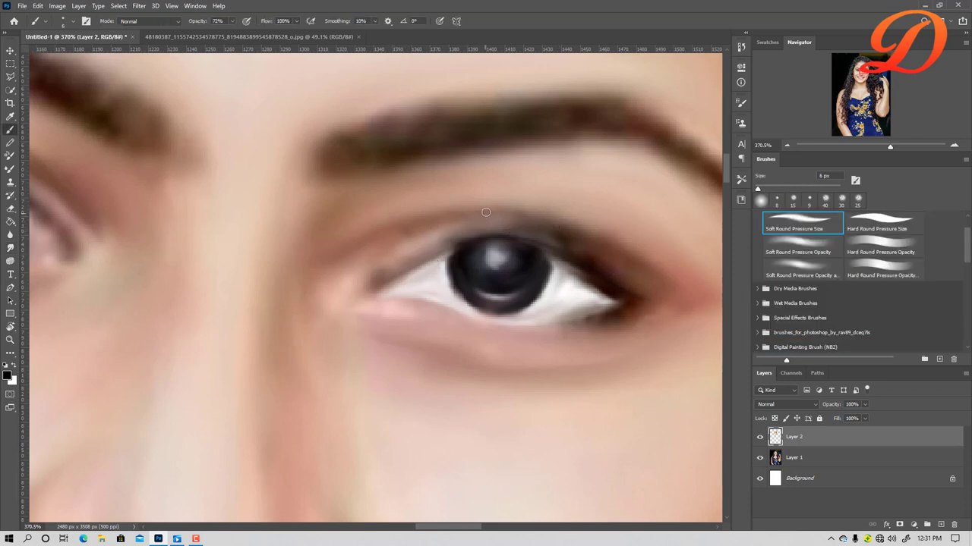
{"action": "left_click_drag", "start_coordinate": [490, 210], "coordinate": [644, 266]}
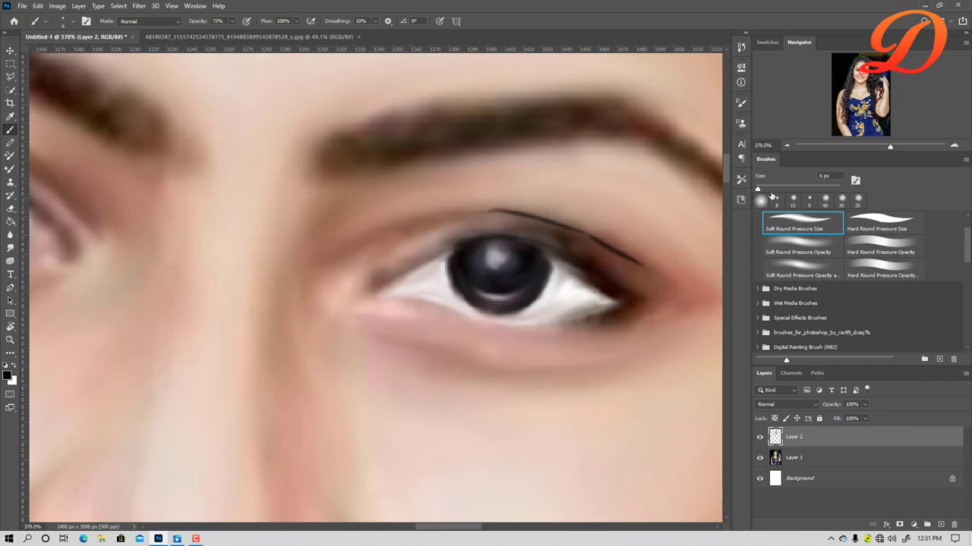
{"action": "scroll", "coordinate": [621, 276], "scroll_direction": "down", "scroll_amount": 10}
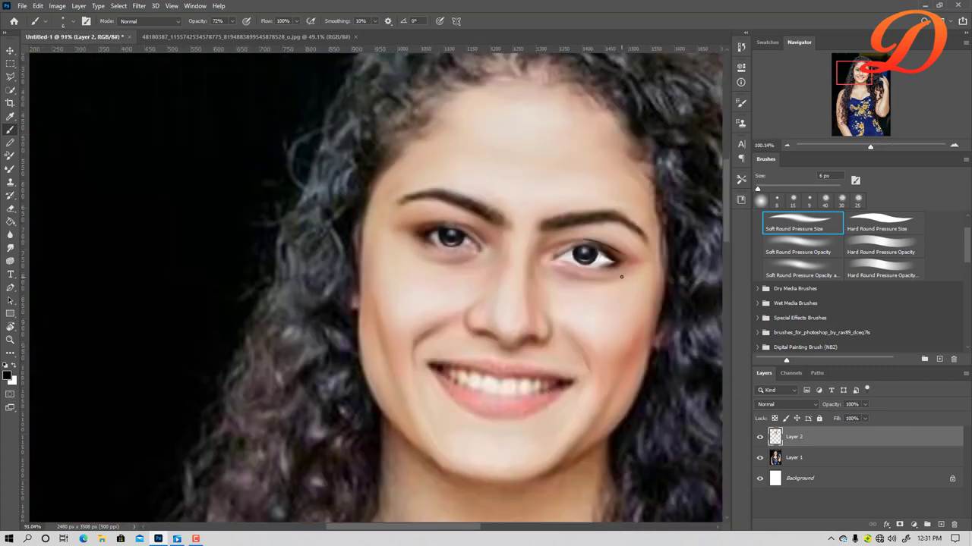
{"action": "scroll", "coordinate": [621, 276], "scroll_direction": "up", "scroll_amount": 4}
{"action": "scroll", "coordinate": [617, 267], "scroll_direction": "up", "scroll_amount": 5}
{"action": "scroll", "coordinate": [614, 262], "scroll_direction": "up", "scroll_amount": 1}
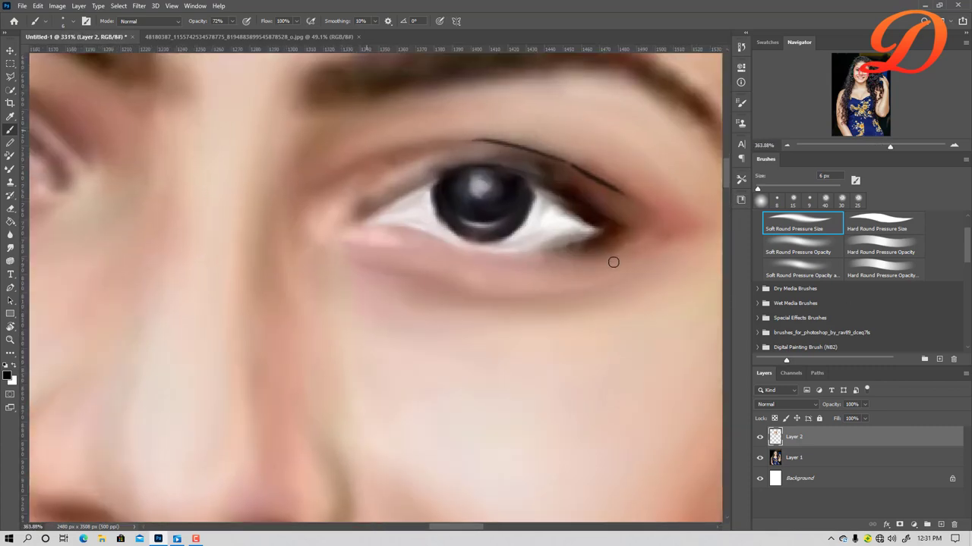
{"action": "scroll", "coordinate": [611, 262], "scroll_direction": "up", "scroll_amount": 1}
{"action": "scroll", "coordinate": [603, 278], "scroll_direction": "up", "scroll_amount": 1}
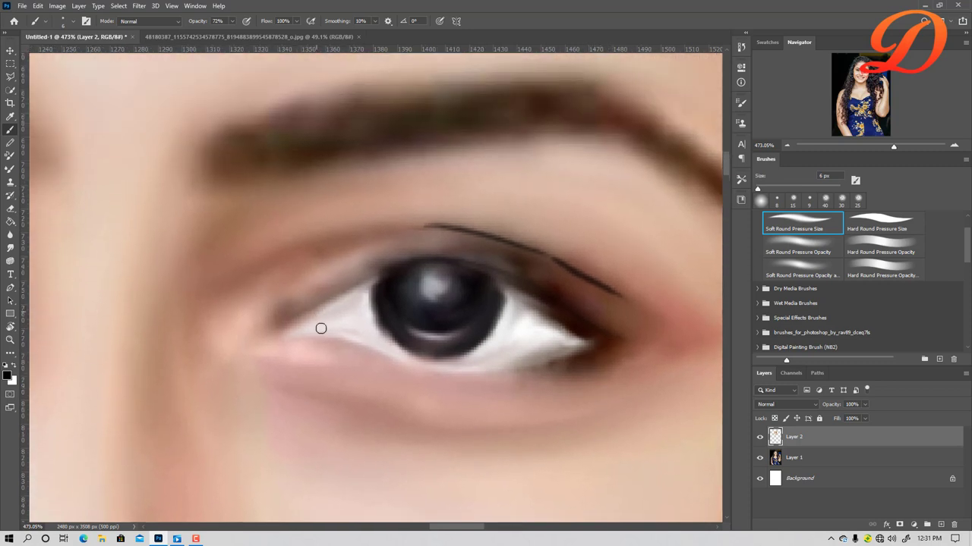
{"action": "left_click", "coordinate": [10, 248]}
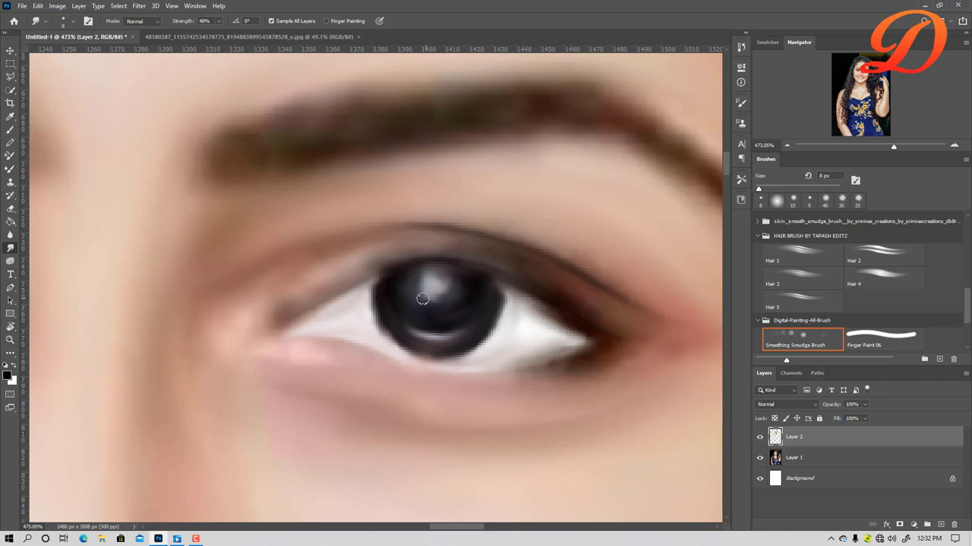
Paint a dark eyeliner stroke at the inner corner and blend it into the lash line.
{"action": "key", "text": "shift+comma"}
{"action": "key", "text": "b"}
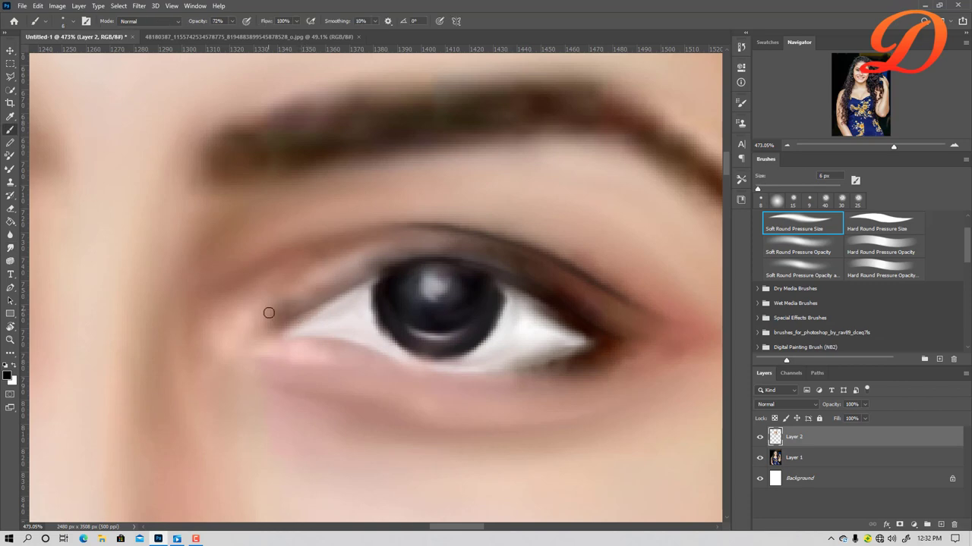
{"action": "left_click_drag", "start_coordinate": [274, 324], "coordinate": [303, 311]}
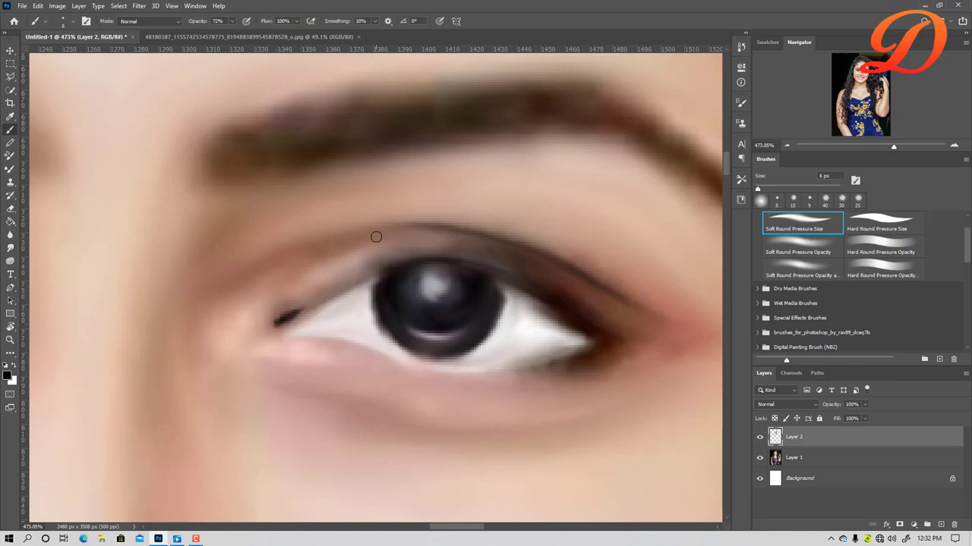
{"action": "scroll", "coordinate": [376, 234], "scroll_direction": "down", "scroll_amount": 5, "text": "alt"}
{"action": "scroll", "coordinate": [355, 243], "scroll_direction": "up", "scroll_amount": 2, "text": "alt"}
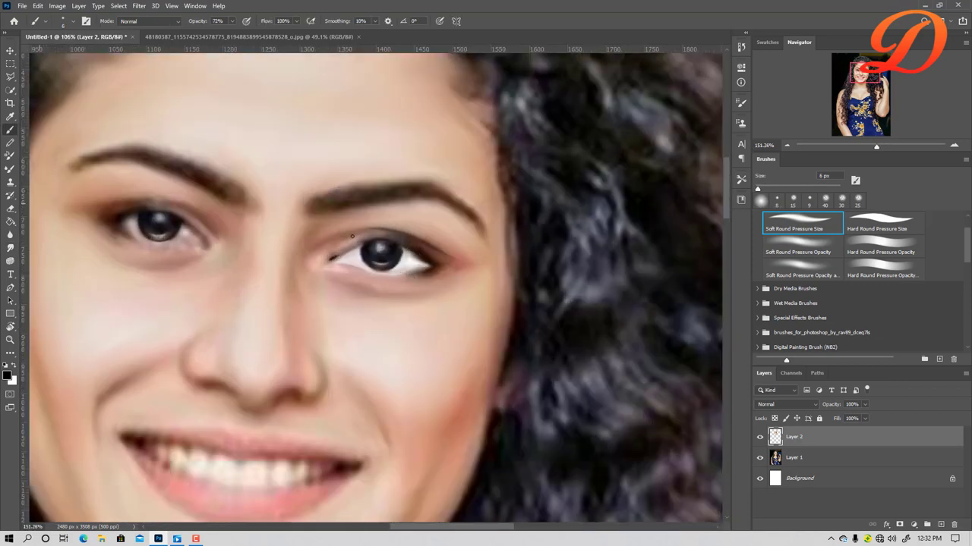
{"action": "scroll", "coordinate": [351, 235], "scroll_direction": "up", "scroll_amount": 3, "text": "alt"}
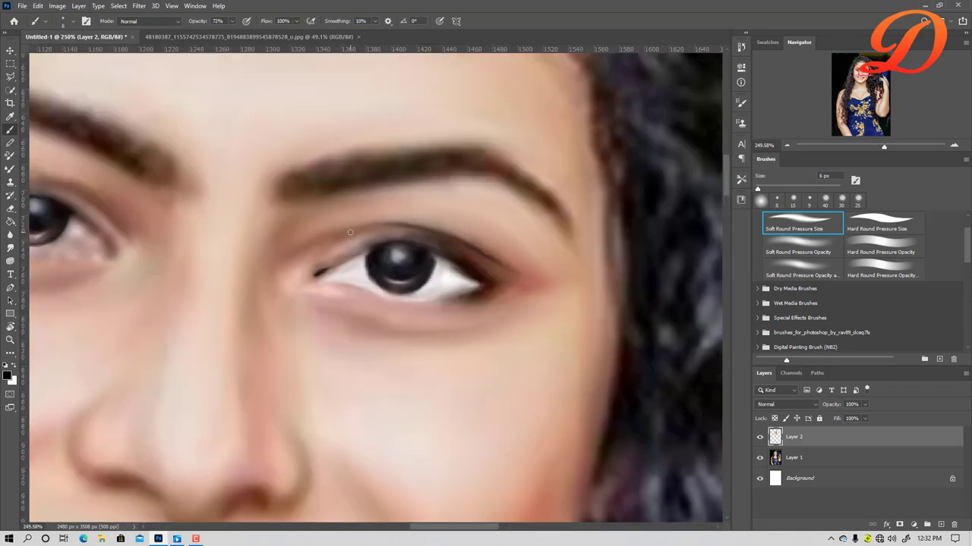
{"action": "left_click", "coordinate": [10, 248]}
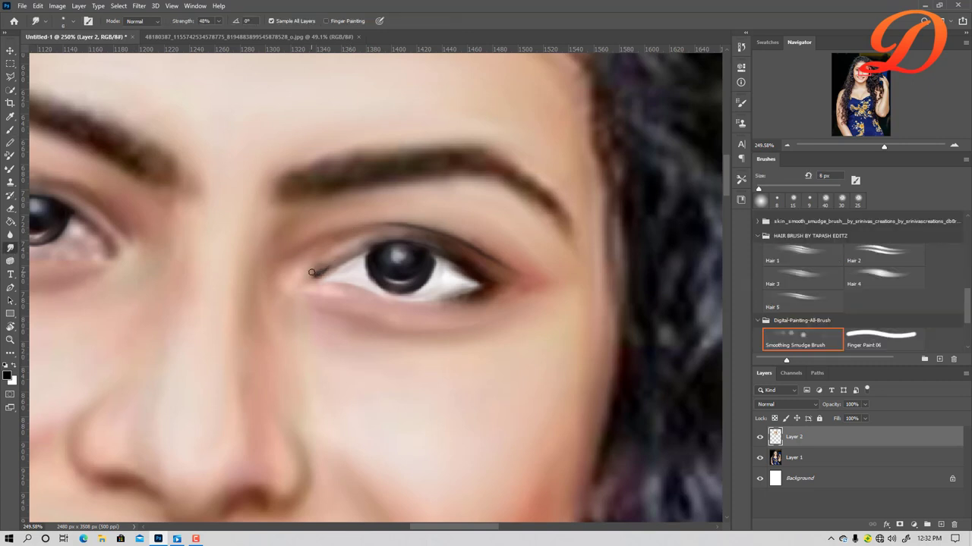
{"action": "left_click_drag", "start_coordinate": [312, 273], "coordinate": [337, 261]}
Enlarge the Smudge brush to 20 px and soften the skin under the right eye.
{"action": "scroll", "coordinate": [330, 243], "scroll_direction": "down", "scroll_amount": 3, "text": "alt"}
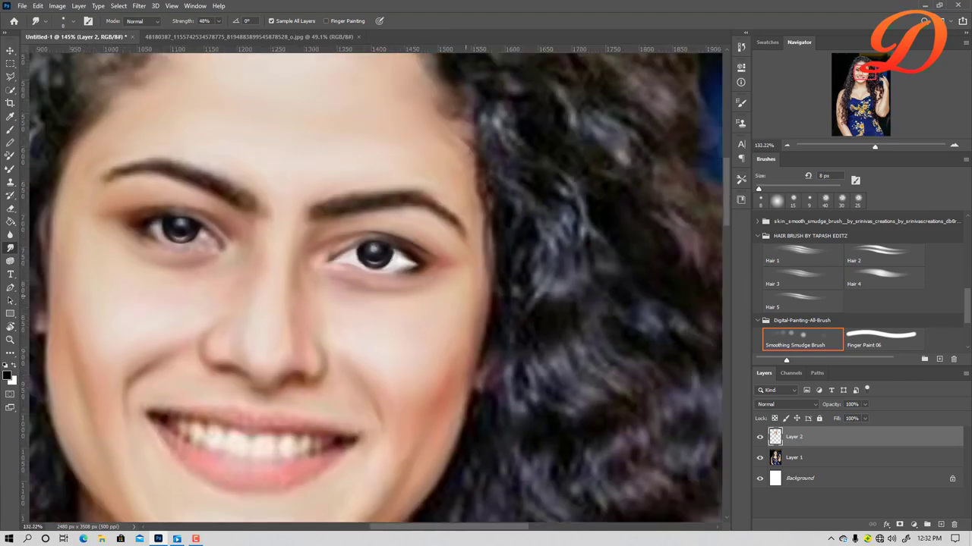
{"action": "scroll", "coordinate": [380, 273], "scroll_direction": "down", "scroll_amount": 3, "text": "alt"}
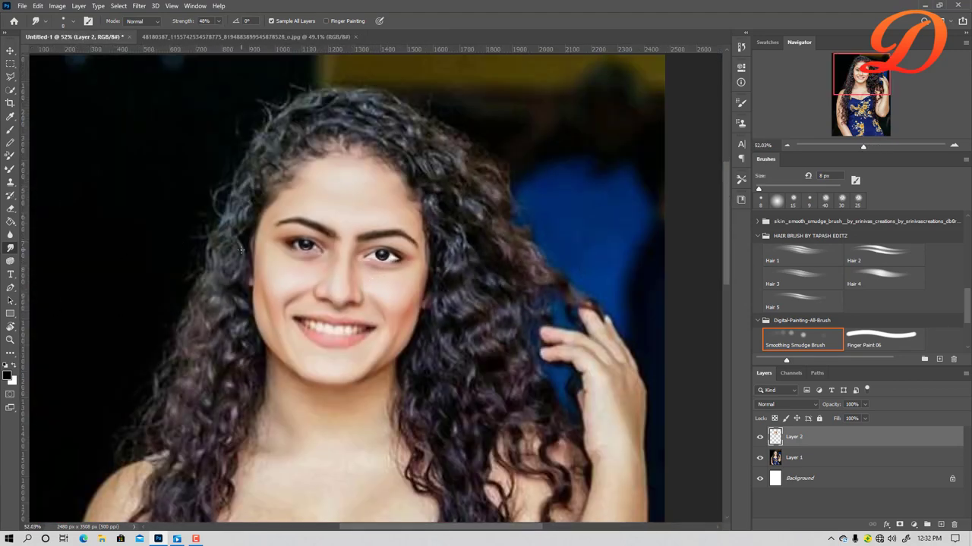
{"action": "scroll", "coordinate": [355, 276], "scroll_direction": "up", "scroll_amount": 3, "text": "alt"}
{"action": "scroll", "coordinate": [355, 275], "scroll_direction": "up", "scroll_amount": 3, "text": "alt"}
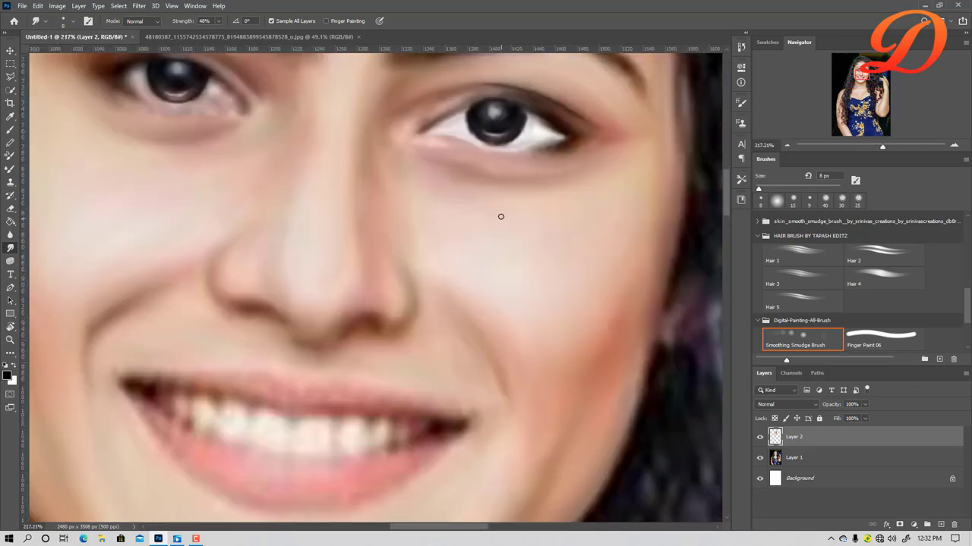
{"action": "key", "text": "bracketright"}
{"action": "key", "text": "bracketright"}
{"action": "key", "text": "bracketright"}
{"action": "mouse_move", "coordinate": [482, 156]}
{"action": "left_mouse_down"}
{"action": "mouse_move", "coordinate": [585, 148]}
{"action": "mouse_move", "coordinate": [529, 156]}
{"action": "left_mouse_up"}
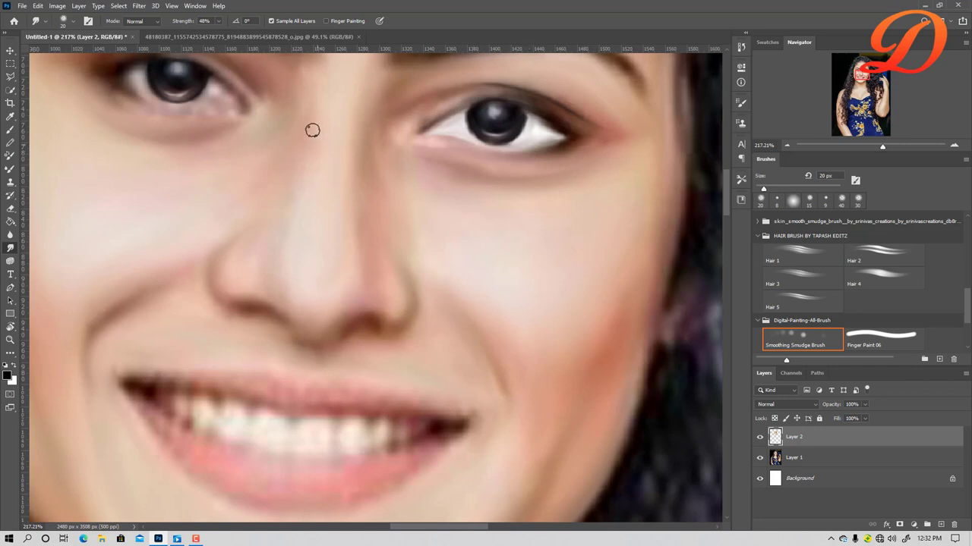
{"action": "left_click_drag", "start_coordinate": [250, 150], "coordinate": [453, 347]}
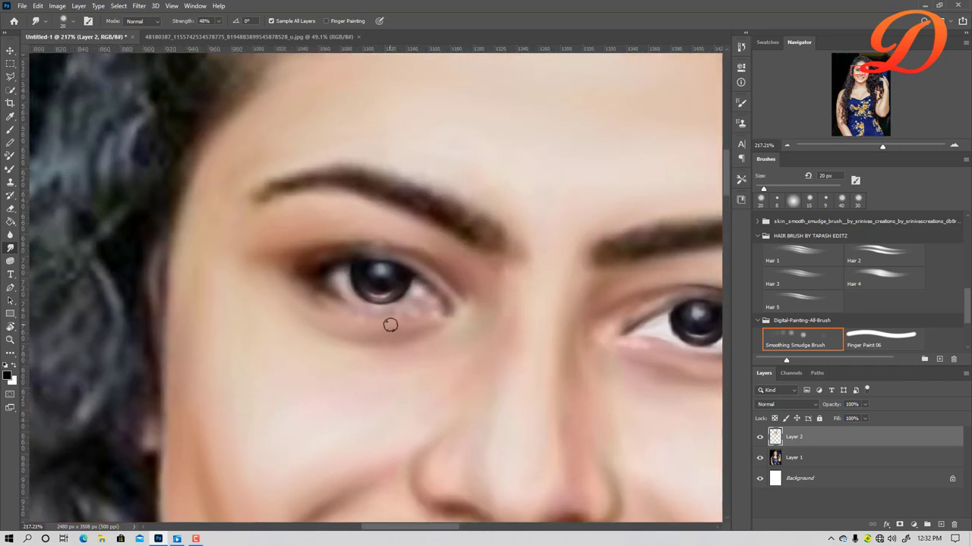
Paint white highlights at the left eye's corners and smudge them soft with a 15 px brush.
{"action": "key", "text": "b"}
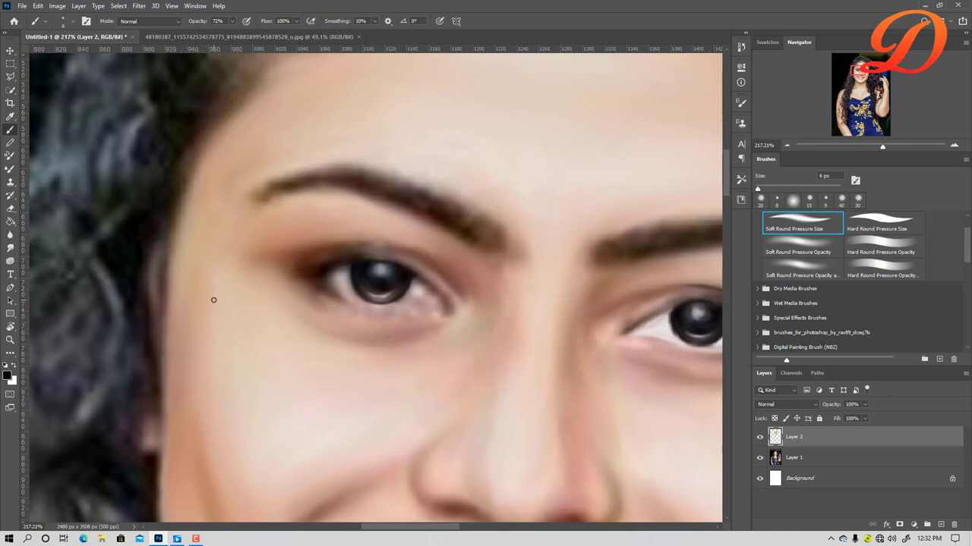
{"action": "key", "text": "x"}
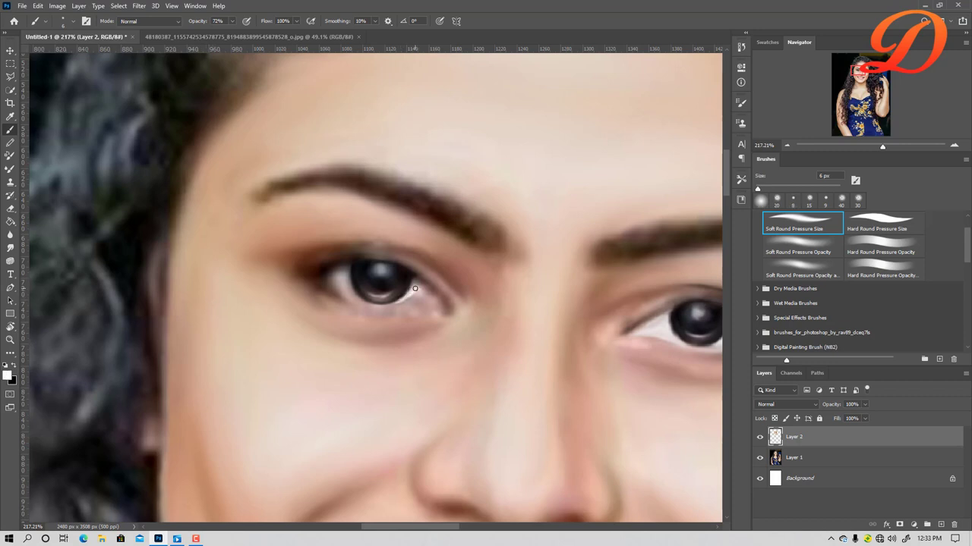
{"action": "mouse_move", "coordinate": [430, 296]}
{"action": "left_mouse_down"}
{"action": "mouse_move", "coordinate": [420, 287]}
{"action": "mouse_move", "coordinate": [416, 295]}
{"action": "left_mouse_up"}
{"action": "left_click_drag", "start_coordinate": [347, 276], "coordinate": [348, 286]}
{"action": "left_click", "coordinate": [9, 253]}
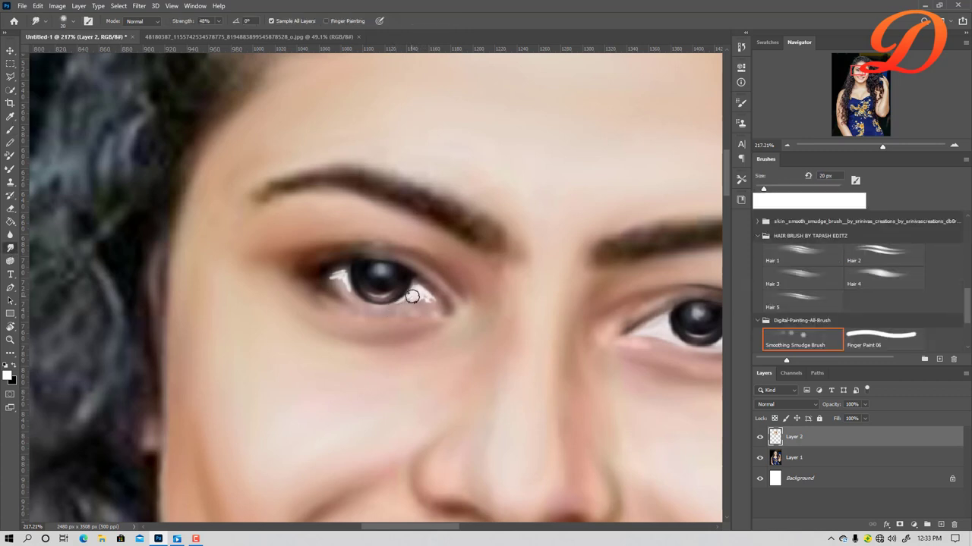
{"action": "mouse_move", "coordinate": [412, 296]}
{"action": "left_mouse_down"}
{"action": "mouse_move", "coordinate": [434, 304]}
{"action": "mouse_move", "coordinate": [403, 302]}
{"action": "left_mouse_up"}
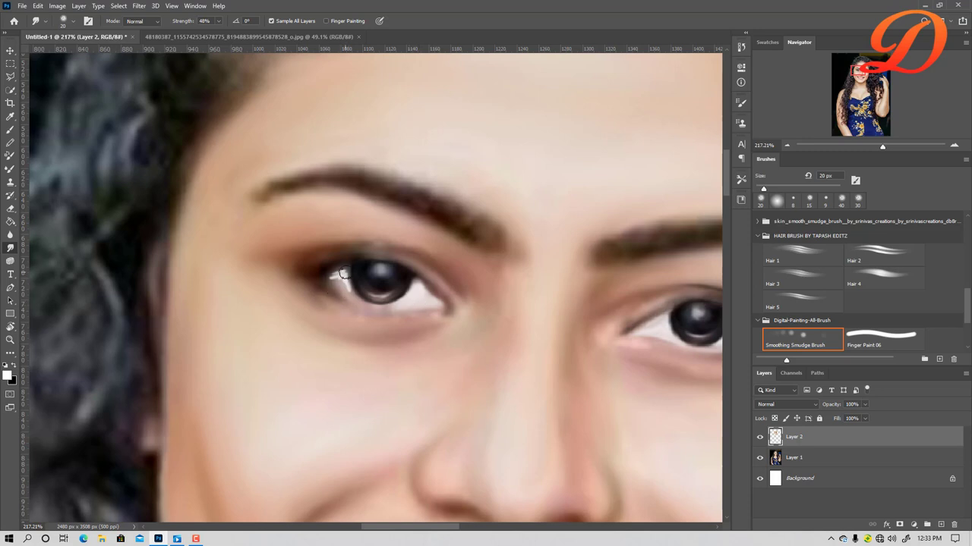
{"action": "mouse_move", "coordinate": [344, 272]}
{"action": "left_mouse_down"}
{"action": "mouse_move", "coordinate": [331, 278]}
{"action": "mouse_move", "coordinate": [356, 299]}
{"action": "mouse_move", "coordinate": [347, 308]}
{"action": "mouse_move", "coordinate": [337, 301]}
{"action": "mouse_move", "coordinate": [402, 303]}
{"action": "left_mouse_up"}
{"action": "key", "text": "bracketleft"}
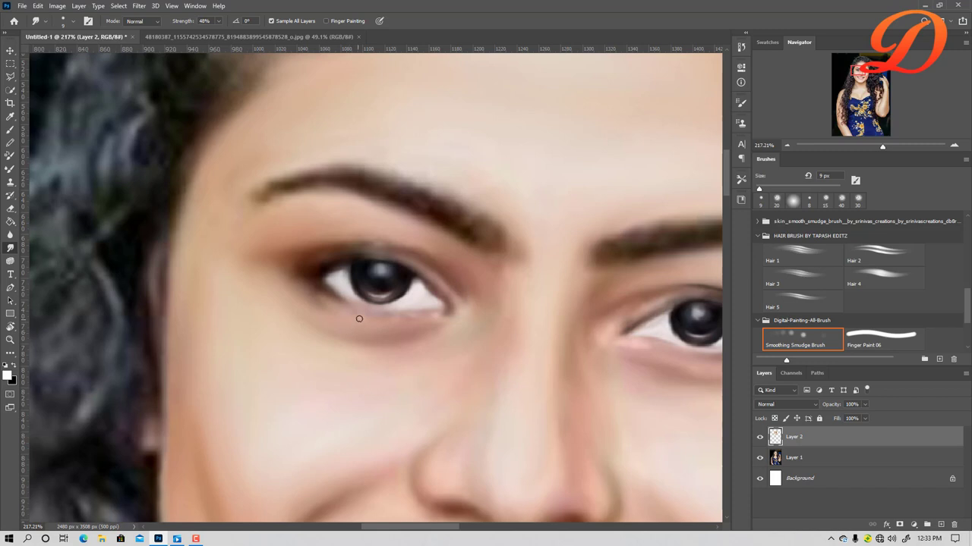
{"action": "key", "text": "bracketright"}
{"action": "key", "text": "bracketright"}
{"action": "left_click_drag", "start_coordinate": [380, 314], "coordinate": [386, 310]}
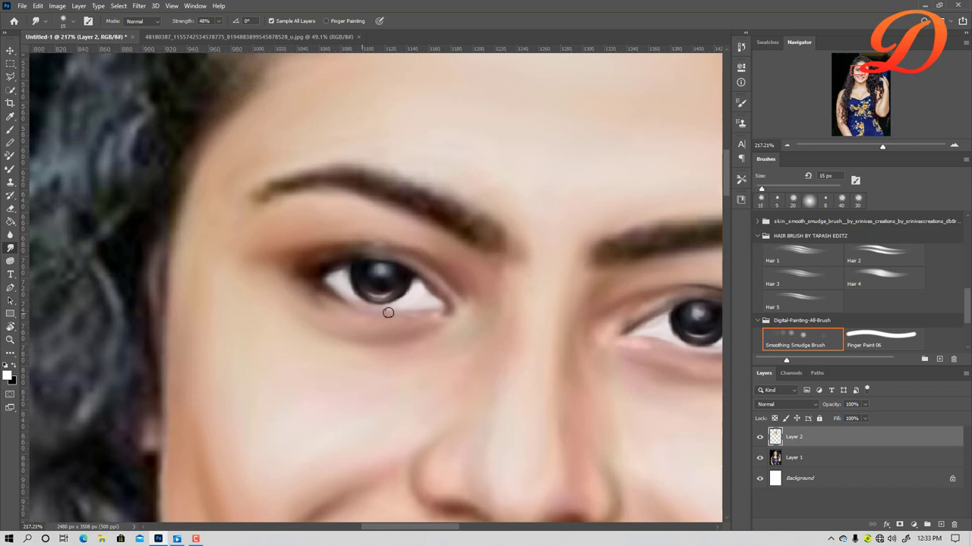
Paint black liner under the outer corner and along the upper lid, then blend it.
{"action": "key", "text": "b"}
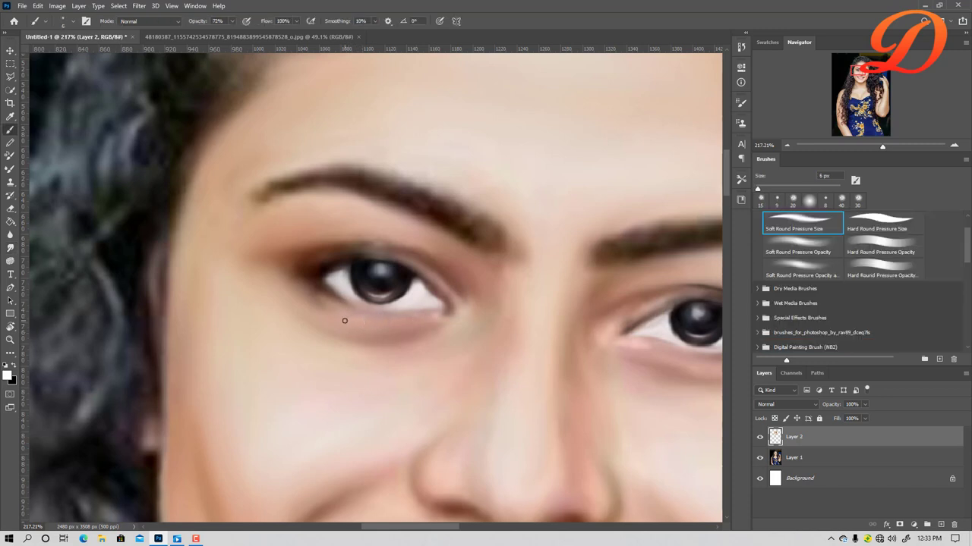
{"action": "key", "text": "x"}
{"action": "left_click_drag", "start_coordinate": [336, 299], "coordinate": [351, 305]}
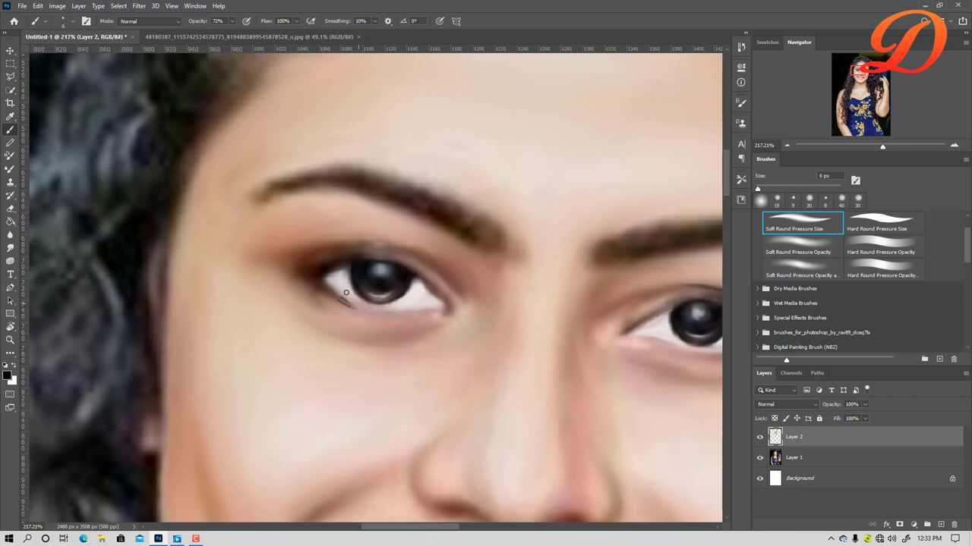
{"action": "left_click", "coordinate": [10, 249]}
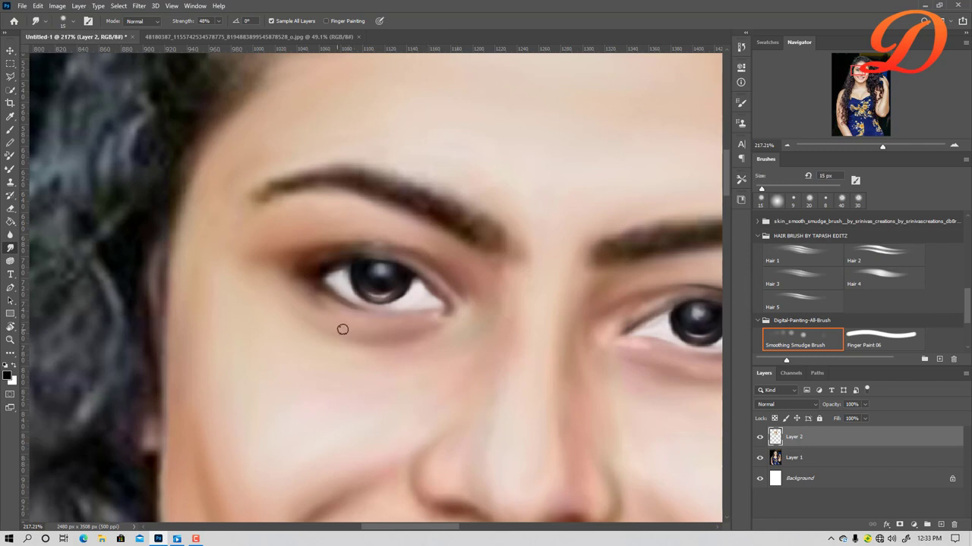
{"action": "key", "text": "b"}
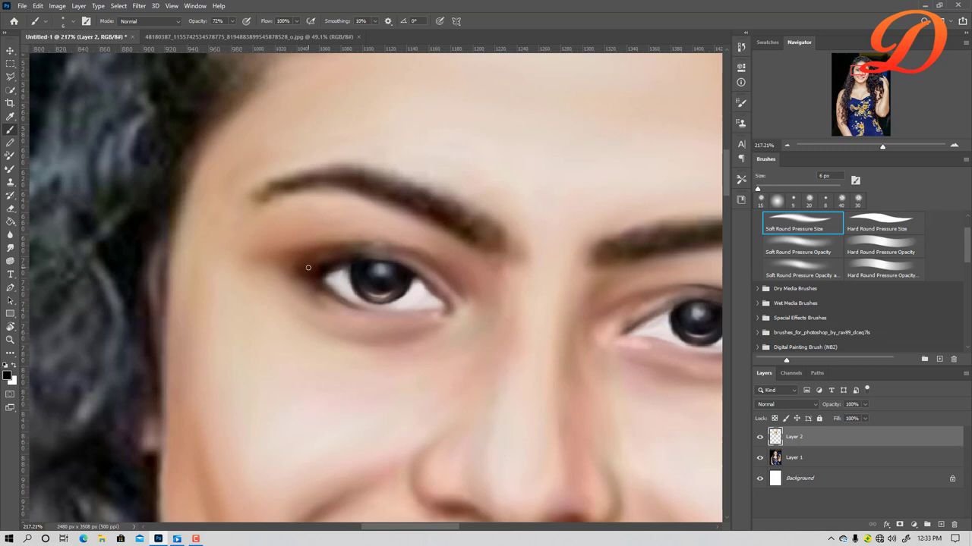
{"action": "left_click_drag", "start_coordinate": [403, 261], "coordinate": [444, 283]}
{"action": "key", "text": "ctrl+z"}
{"action": "left_click_drag", "start_coordinate": [425, 278], "coordinate": [440, 290]}
{"action": "left_click", "coordinate": [9, 248]}
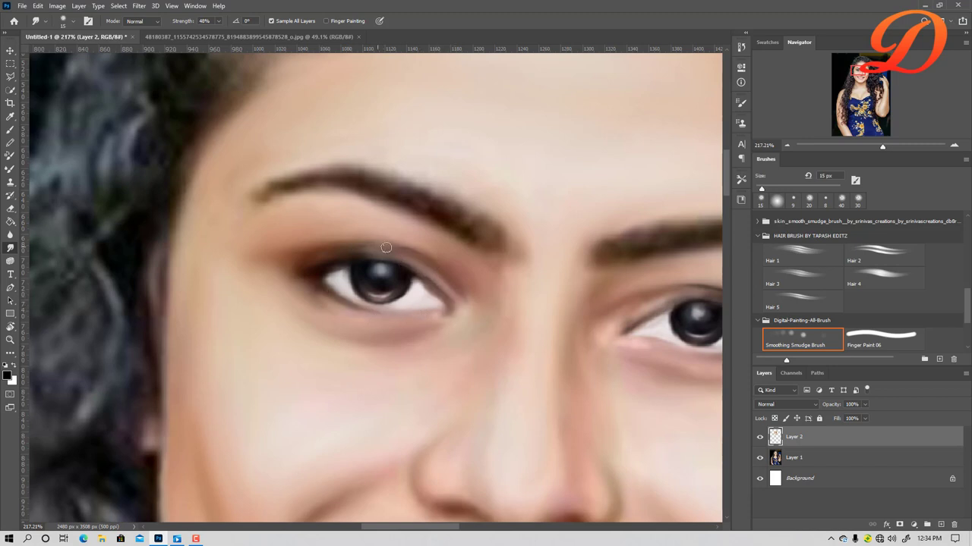
Switch Photoshop to the Photography workspace layout.
{"action": "scroll", "coordinate": [205, 153], "scroll_direction": "down", "scroll_amount": 5}
{"action": "scroll", "coordinate": [198, 134], "scroll_direction": "up", "scroll_amount": 2}
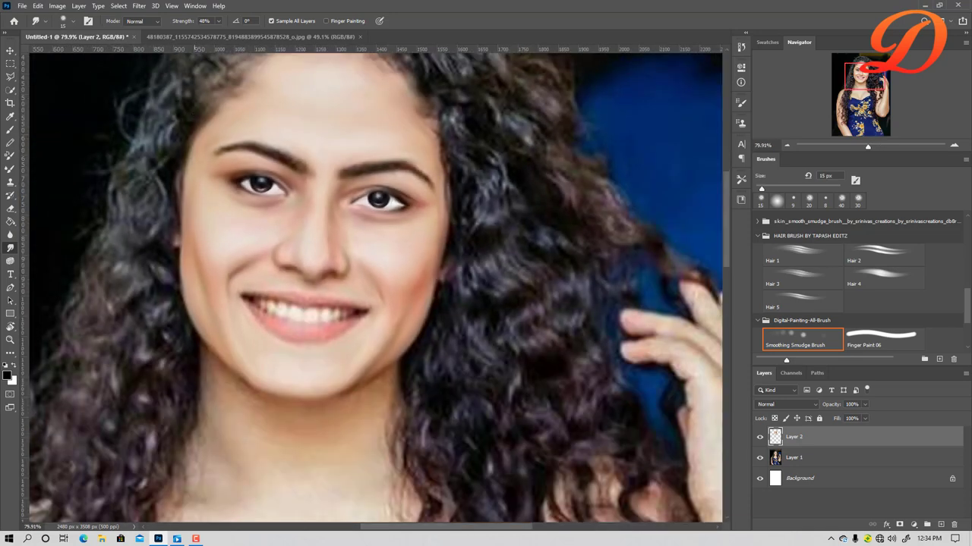
{"action": "scroll", "coordinate": [318, 307], "scroll_direction": "up", "scroll_amount": 1}
{"action": "scroll", "coordinate": [300, 220], "scroll_direction": "up", "scroll_amount": 2}
{"action": "scroll", "coordinate": [291, 202], "scroll_direction": "up", "scroll_amount": 2}
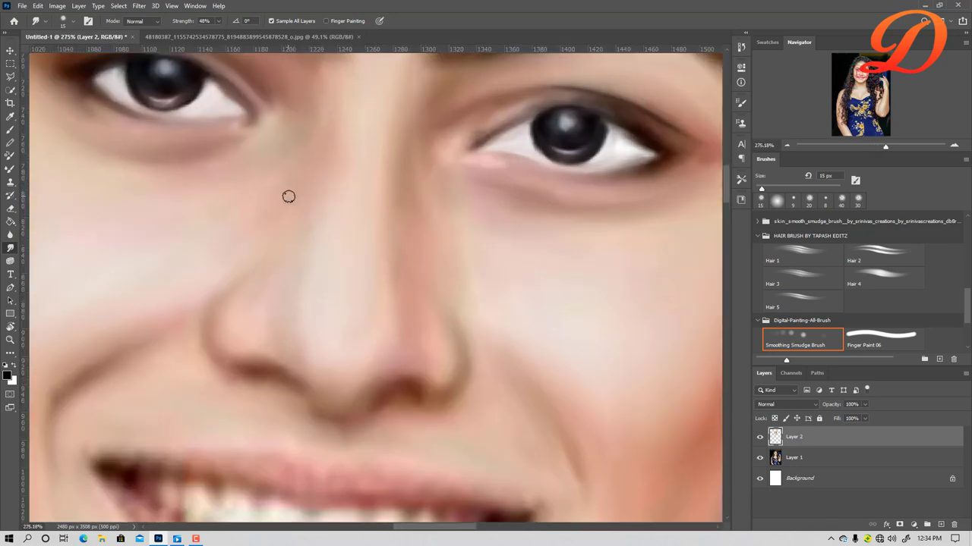
{"action": "left_click", "coordinate": [193, 6]}
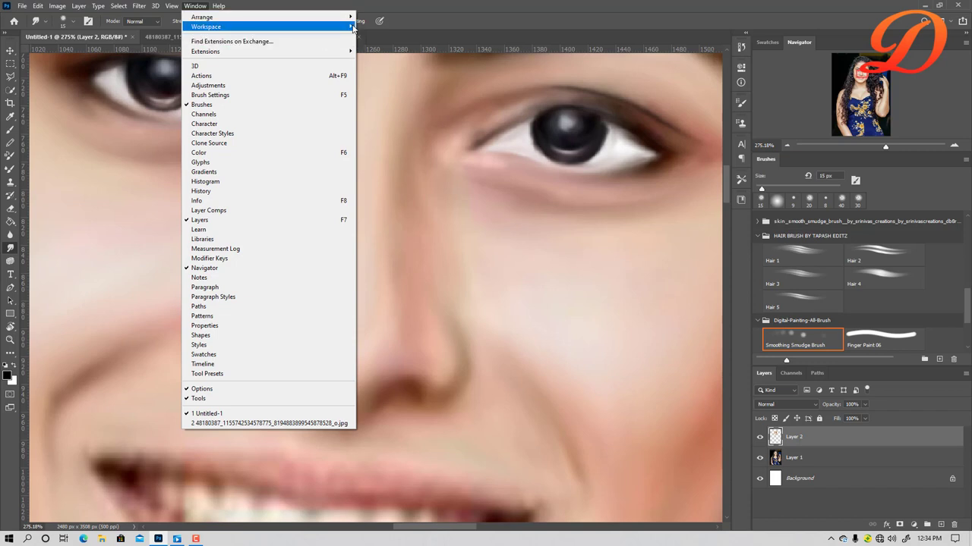
{"action": "mouse_move", "coordinate": [228, 26]}
{"action": "left_click", "coordinate": [381, 74]}
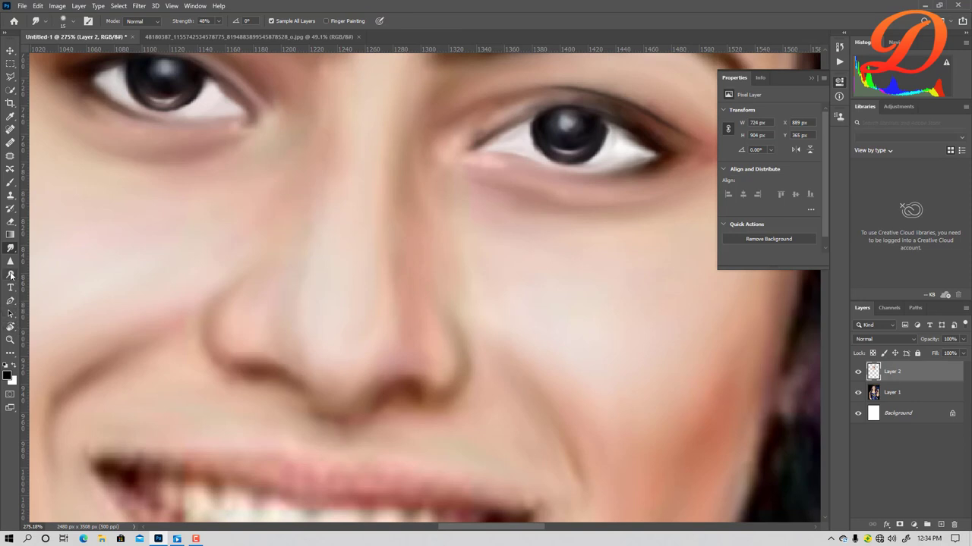
Select the Dodge tool with a brush preset shrunk to a tiny size.
{"action": "left_click", "coordinate": [11, 275]}
{"action": "scroll", "coordinate": [185, 118], "scroll_direction": "up", "scroll_amount": 2}
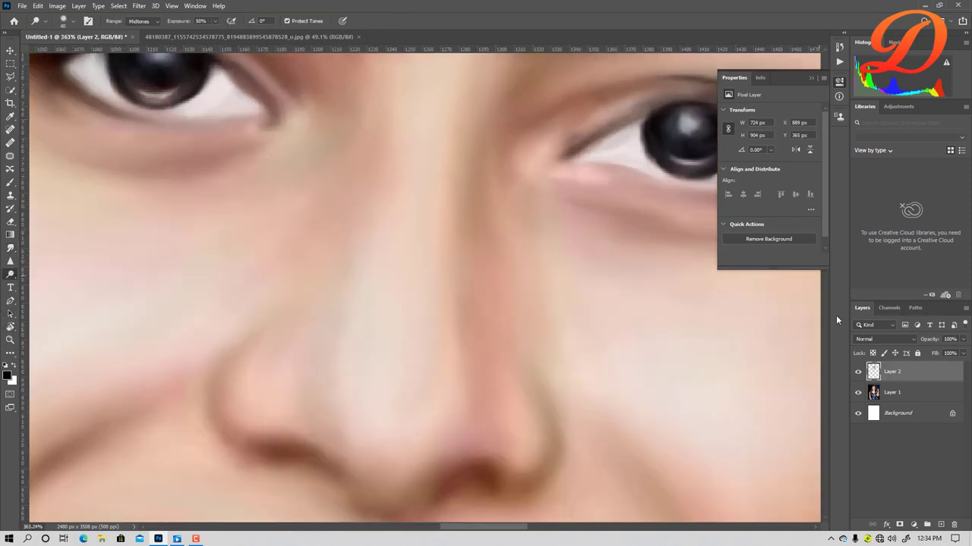
{"action": "left_click", "coordinate": [75, 26]}
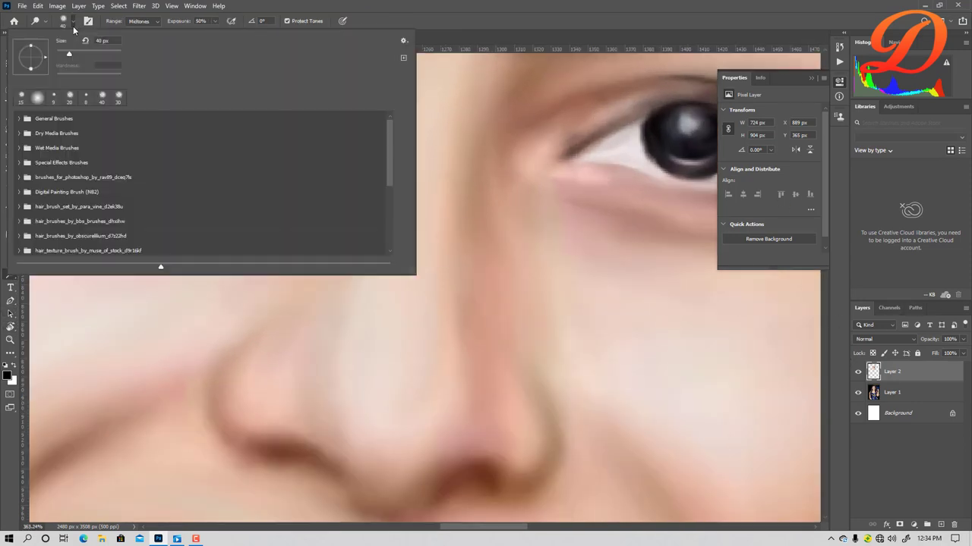
{"action": "left_click", "coordinate": [38, 98]}
{"action": "key", "text": "Return"}
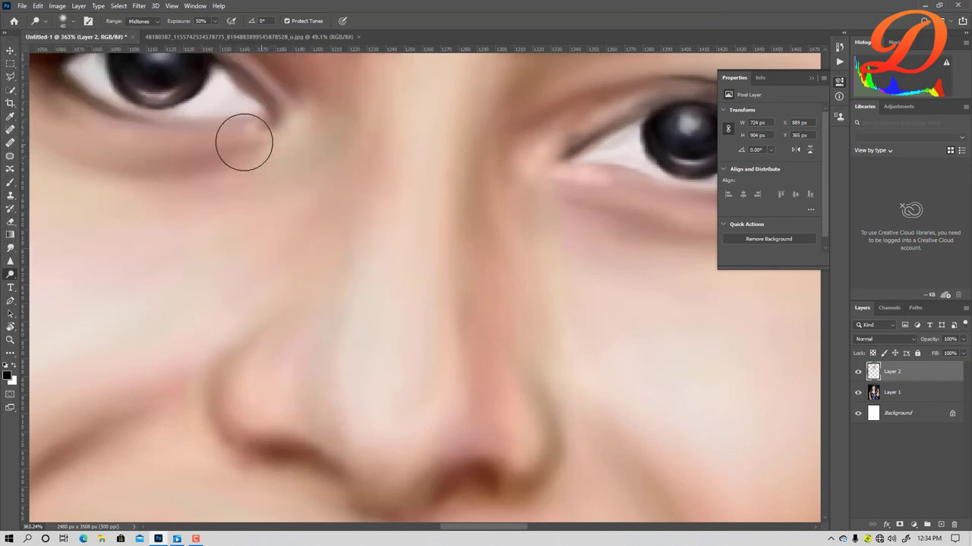
{"action": "scroll", "coordinate": [213, 137], "scroll_direction": "up", "scroll_amount": 2}
{"action": "scroll", "coordinate": [230, 319], "scroll_direction": "down", "scroll_amount": 2}
{"action": "scroll", "coordinate": [243, 306], "scroll_direction": "down", "scroll_amount": 1}
{"action": "scroll", "coordinate": [238, 289], "scroll_direction": "down", "scroll_amount": 1}
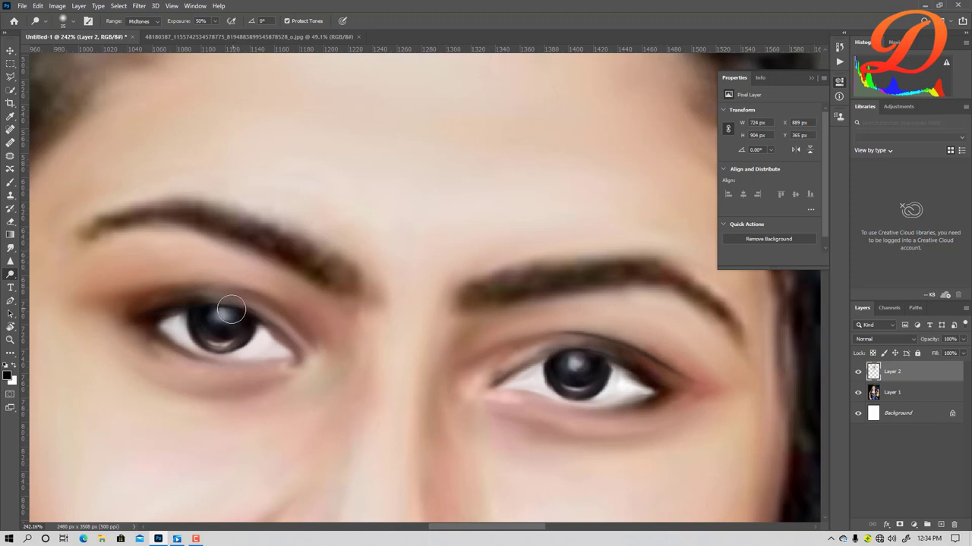
{"action": "key", "text": "bracketleft"}
{"action": "key", "text": "bracketleft"}
{"action": "key", "text": "bracketleft"}
Dodge the left pupil's catchlight and a highlight along the nose tip's underside.
{"action": "left_click", "coordinate": [222, 315]}
{"action": "left_click_drag", "start_coordinate": [445, 397], "coordinate": [499, 159]}
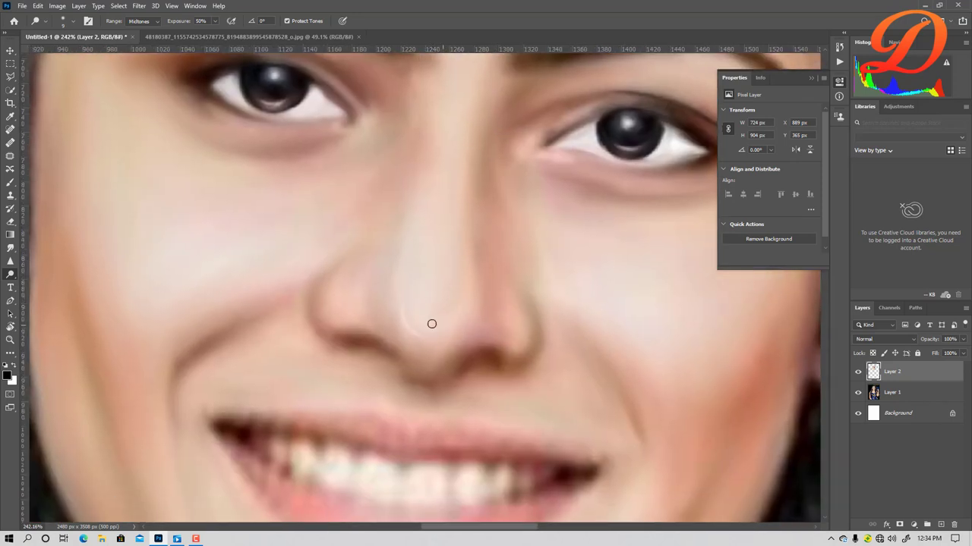
{"action": "left_click_drag", "start_coordinate": [405, 301], "coordinate": [471, 304]}
{"action": "left_click_drag", "start_coordinate": [401, 297], "coordinate": [410, 280]}
{"action": "left_click_drag", "start_coordinate": [426, 333], "coordinate": [405, 276]}
Switch to the Smudge tool at 48% strength.
{"action": "left_click", "coordinate": [11, 248]}
{"action": "key", "text": "4"}
{"action": "key", "text": "8"}
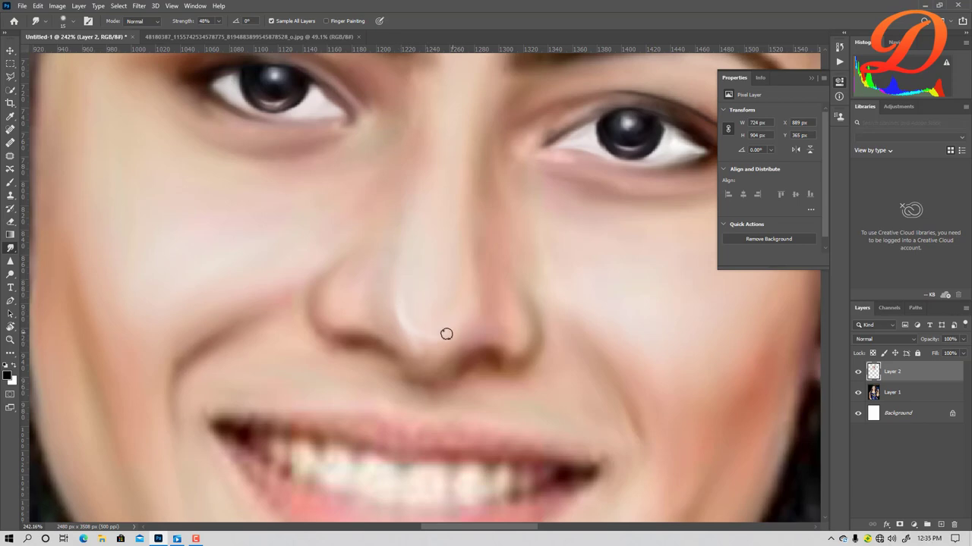
Enlarge the Smudge brush to 30 px.
{"action": "scroll", "coordinate": [529, 190], "scroll_direction": "down", "scroll_amount": 3}
{"action": "scroll", "coordinate": [544, 287], "scroll_direction": "down", "scroll_amount": 3}
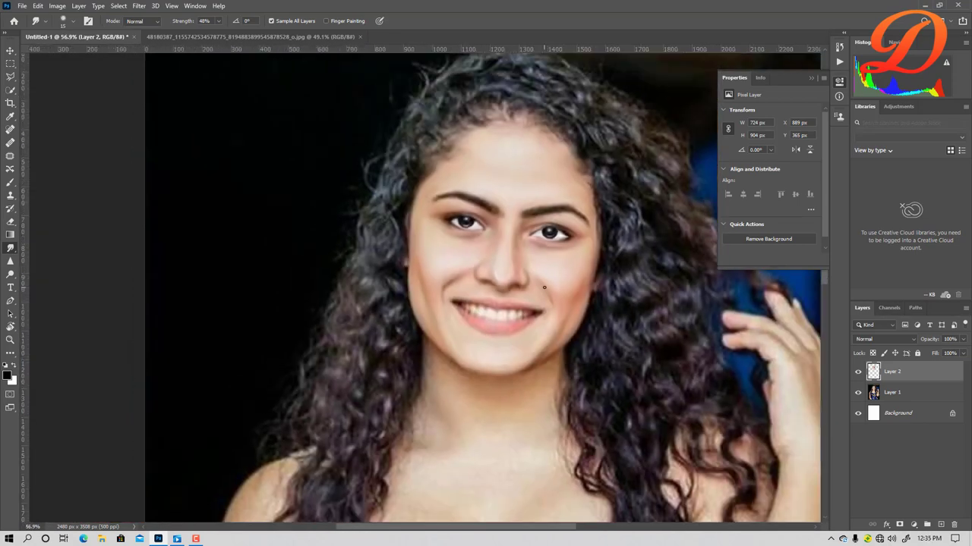
{"action": "scroll", "coordinate": [523, 282], "scroll_direction": "up", "scroll_amount": 2}
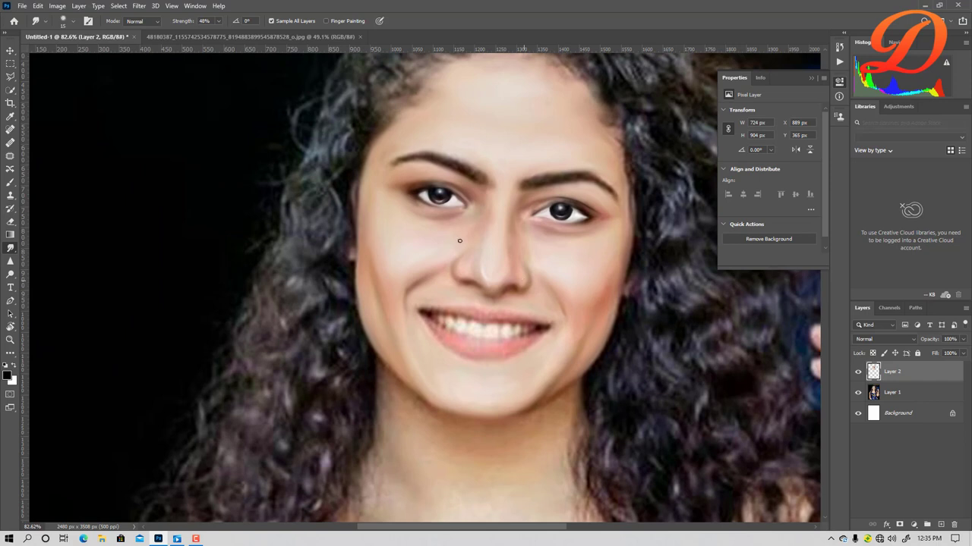
{"action": "key", "text": "bracketright"}
Change the workspace to Painting, showing Navigator, Brushes and Layers panels.
{"action": "scroll", "coordinate": [561, 151], "scroll_direction": "down", "scroll_amount": 2}
{"action": "scroll", "coordinate": [544, 148], "scroll_direction": "down", "scroll_amount": 2}
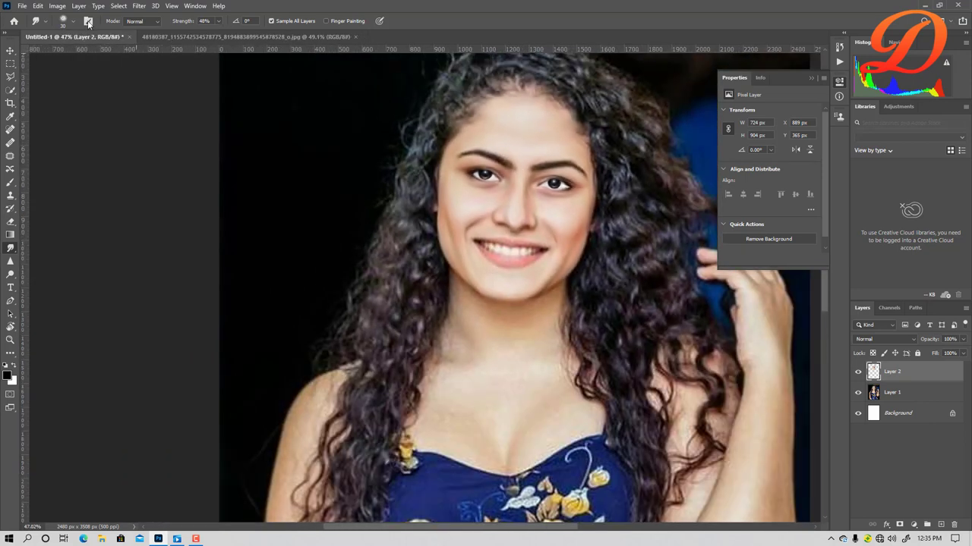
{"action": "left_click", "coordinate": [195, 6]}
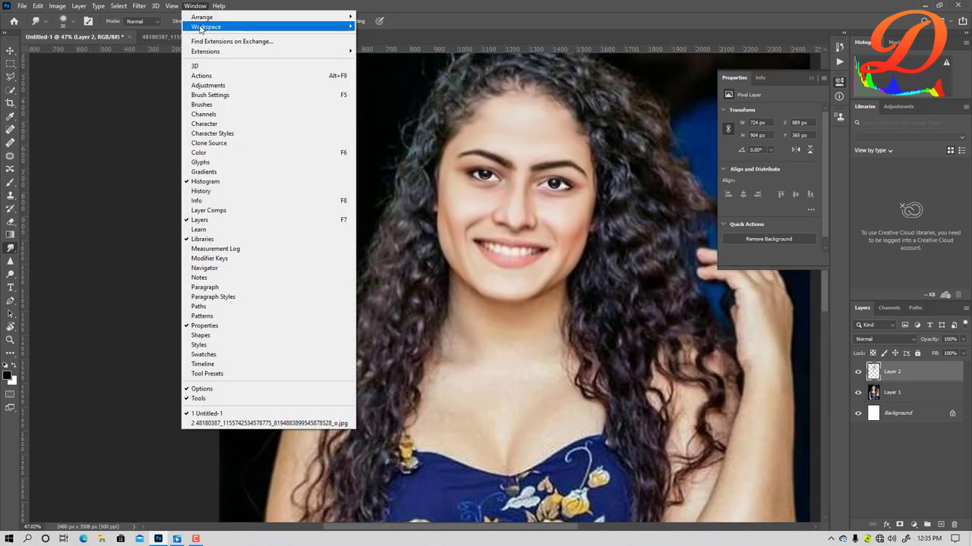
{"action": "mouse_move", "coordinate": [206, 27]}
{"action": "left_click", "coordinate": [372, 60]}
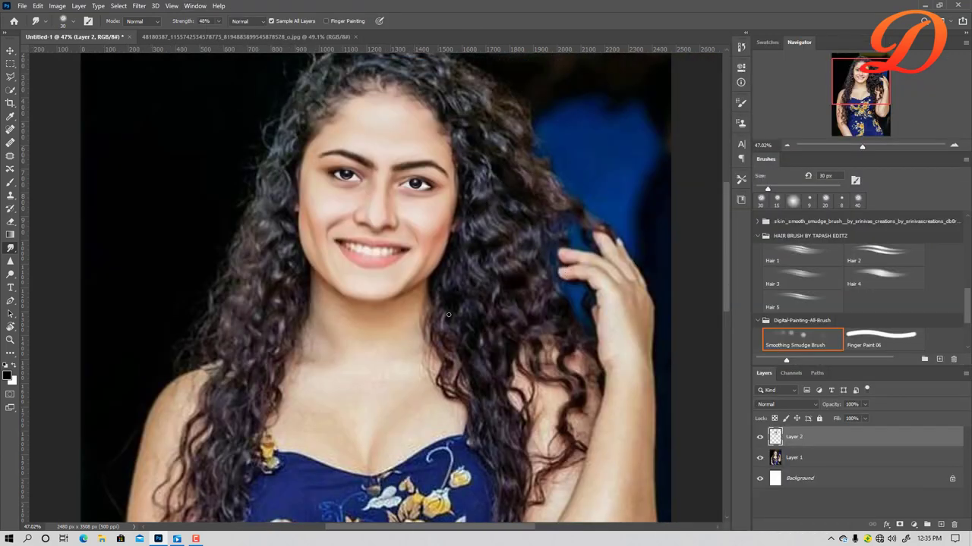
{"action": "scroll", "coordinate": [364, 251], "scroll_direction": "up", "scroll_amount": 2}
{"action": "scroll", "coordinate": [360, 247], "scroll_direction": "up", "scroll_amount": 2}
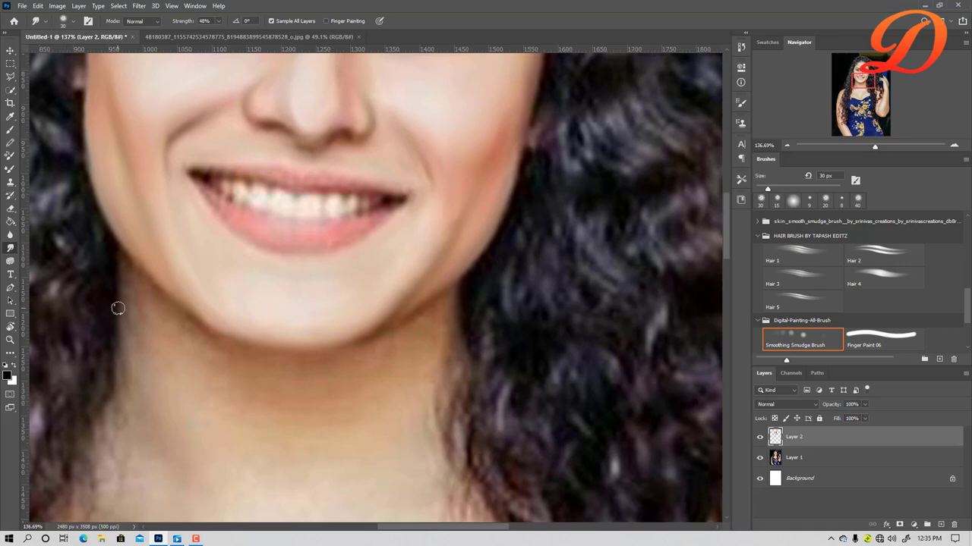
Sample the lip's pink colour and paint soft pink brush strokes on the mouth.
{"action": "key", "text": "i"}
{"action": "left_click", "coordinate": [345, 236]}
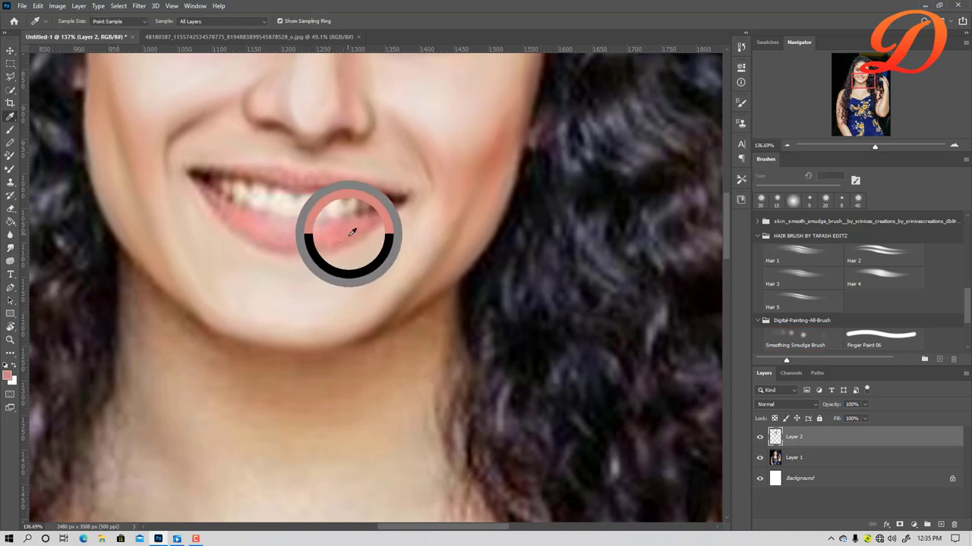
{"action": "left_click", "coordinate": [352, 232]}
{"action": "left_click_drag", "start_coordinate": [351, 226], "coordinate": [341, 230]}
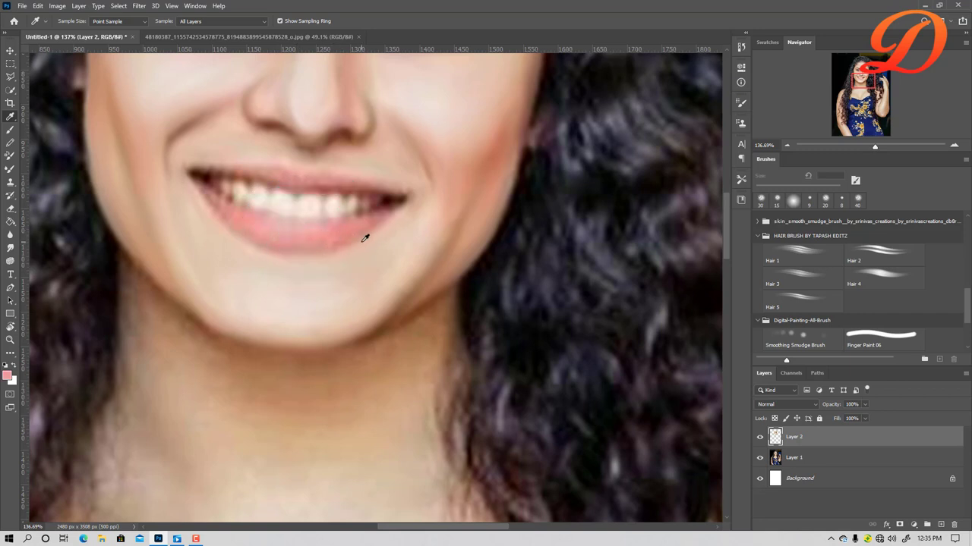
{"action": "key", "text": "b"}
{"action": "left_click_drag", "start_coordinate": [323, 249], "coordinate": [346, 244]}
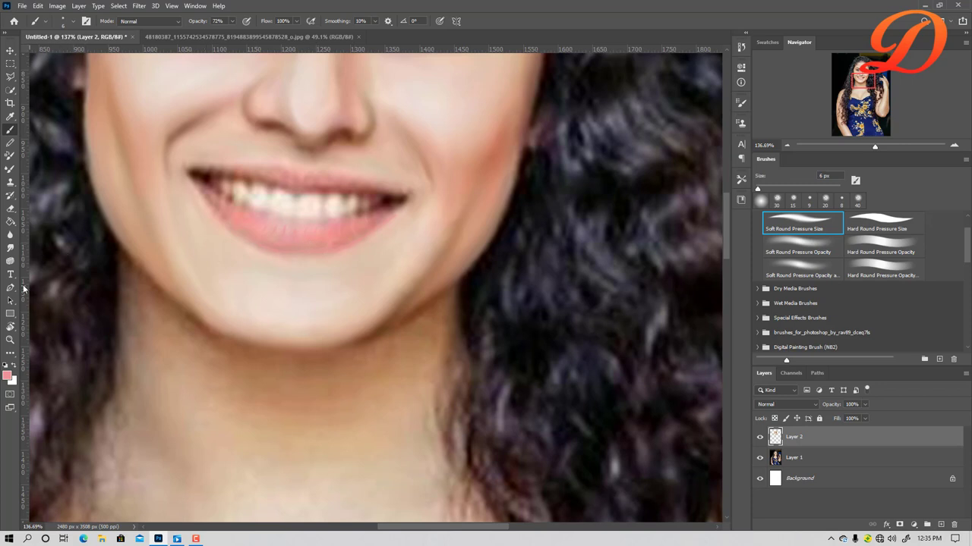
Toggle the photo layer's visibility twice to check the painted strokes.
{"action": "left_click", "coordinate": [759, 457]}
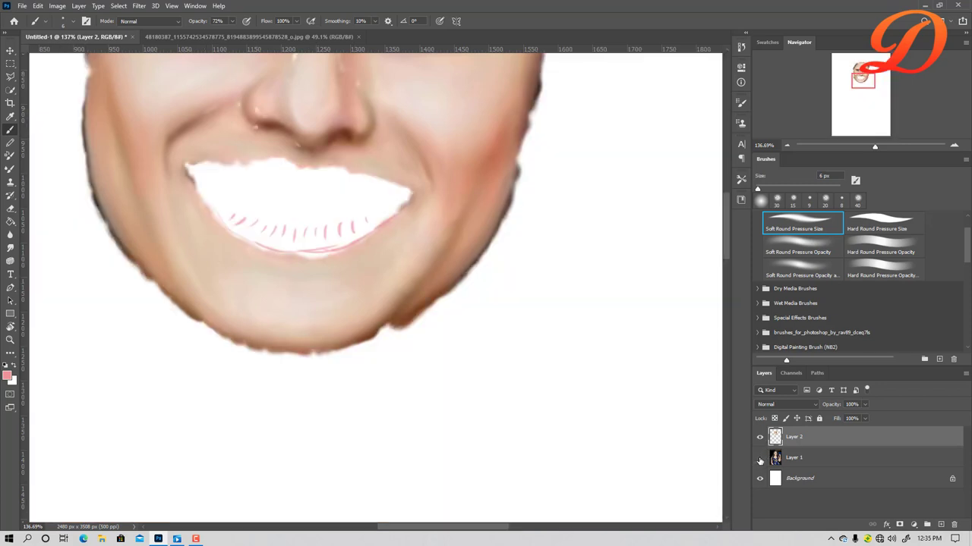
{"action": "left_click", "coordinate": [759, 458]}
{"action": "scroll", "coordinate": [503, 226], "scroll_direction": "down", "scroll_amount": 3}
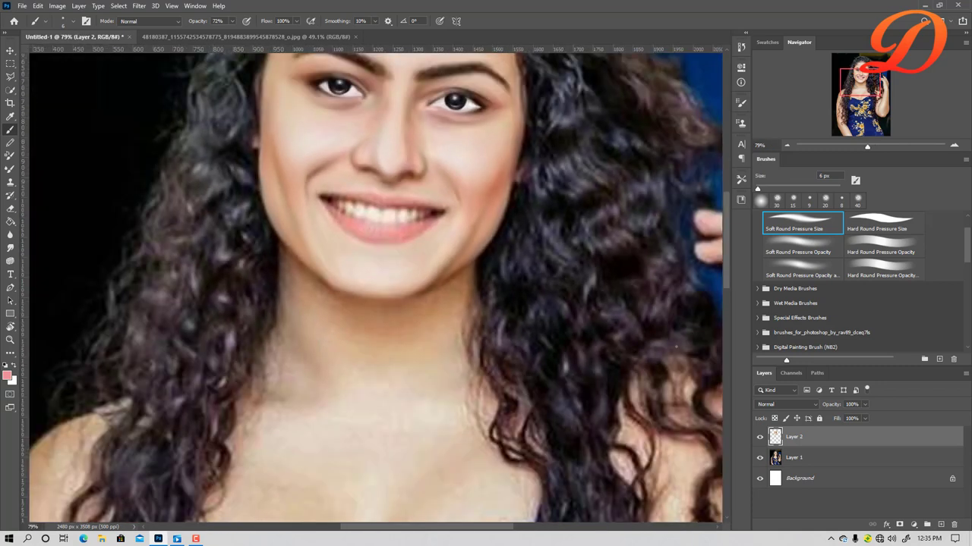
{"action": "left_click", "coordinate": [760, 457]}
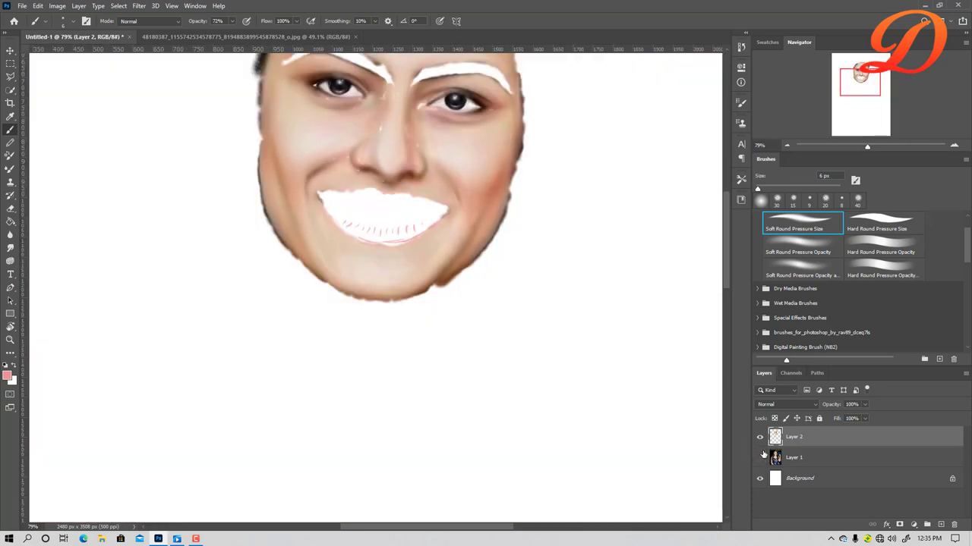
{"action": "left_click", "coordinate": [760, 457]}
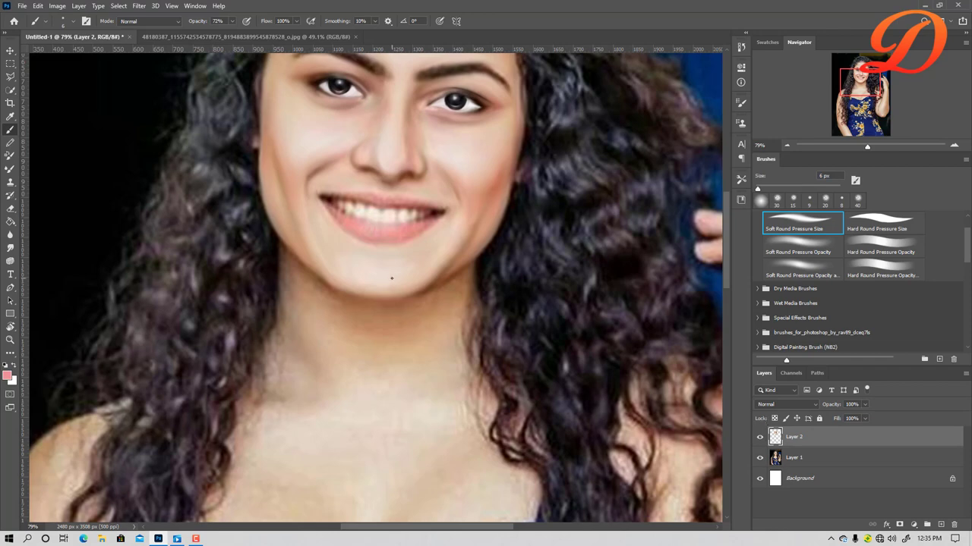
{"action": "scroll", "coordinate": [389, 271], "scroll_direction": "up", "scroll_amount": 4}
Smudge away the vertical streaks on the lower lip with a 25 px brush.
{"action": "mouse_move", "coordinate": [373, 230]}
{"action": "left_mouse_down"}
{"action": "mouse_move", "coordinate": [408, 443]}
{"action": "mouse_move", "coordinate": [400, 447]}
{"action": "left_mouse_up"}
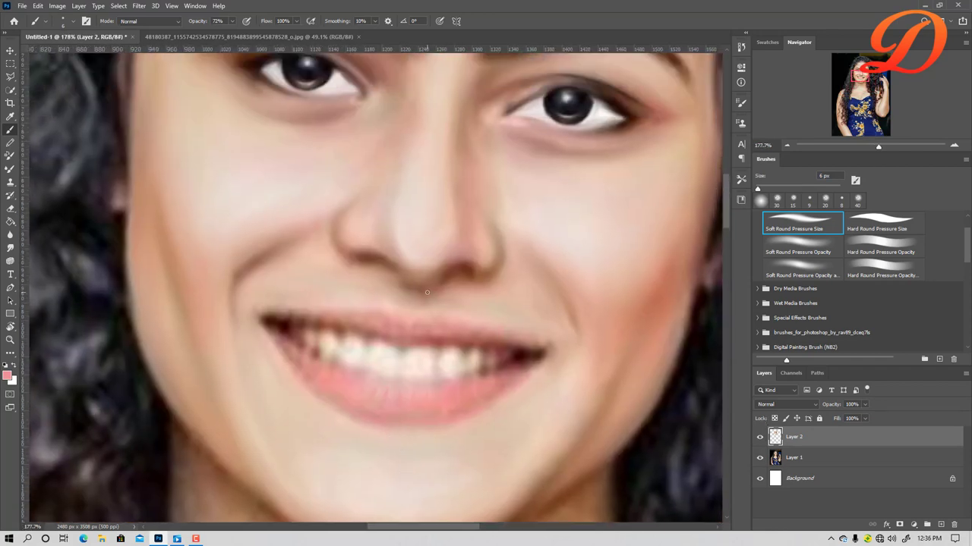
{"action": "left_click", "coordinate": [10, 247]}
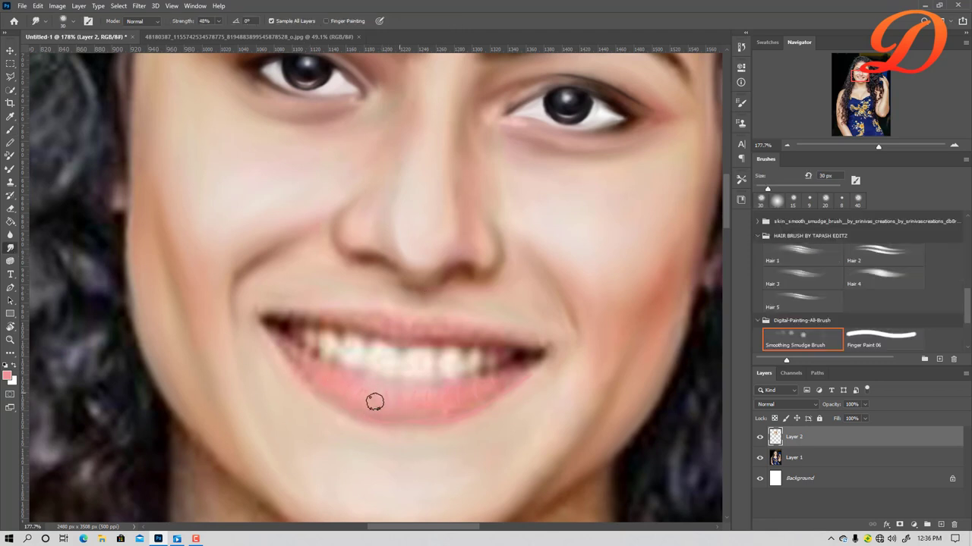
{"action": "mouse_move", "coordinate": [375, 408]}
{"action": "left_mouse_down"}
{"action": "mouse_move", "coordinate": [471, 397]}
{"action": "mouse_move", "coordinate": [412, 411]}
{"action": "left_mouse_up"}
{"action": "left_click_drag", "start_coordinate": [360, 399], "coordinate": [441, 390]}
{"action": "key", "text": "bracketleft"}
{"action": "key", "text": "bracketleft"}
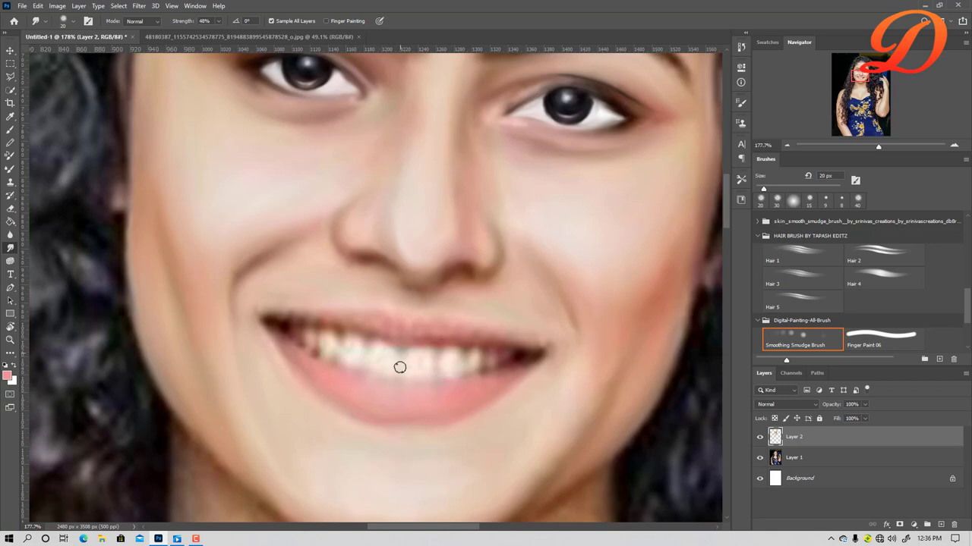
{"action": "key", "text": "b"}
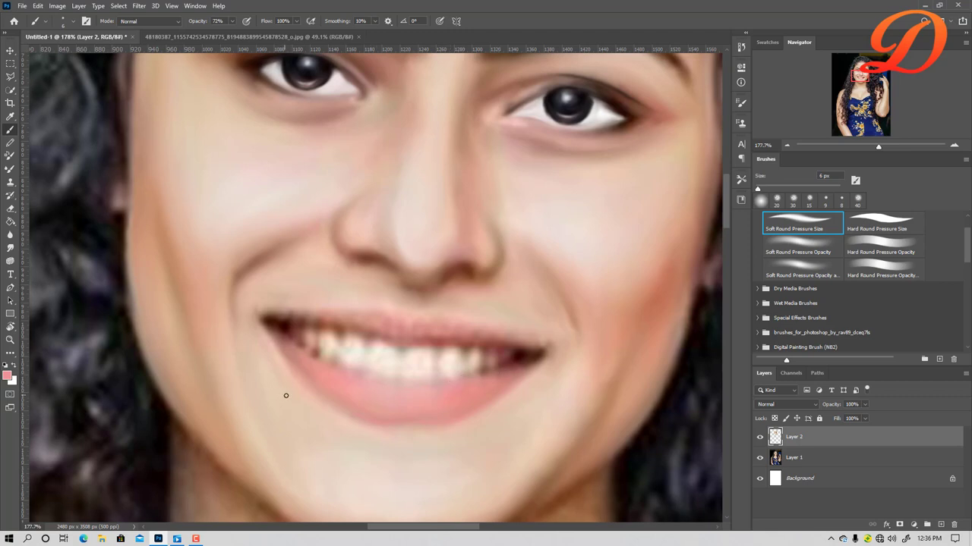
{"action": "left_click", "coordinate": [10, 249]}
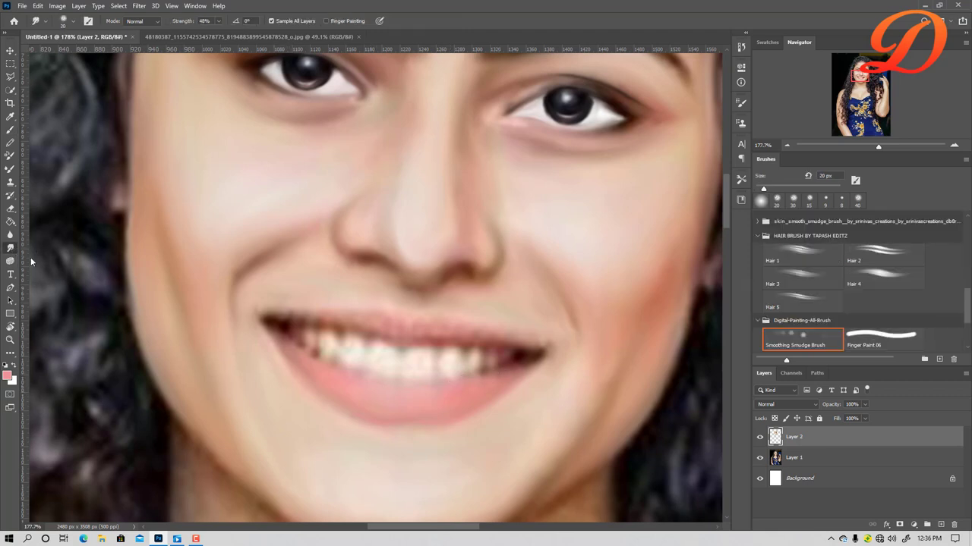
{"action": "mouse_move", "coordinate": [385, 390]}
{"action": "left_mouse_down"}
{"action": "mouse_move", "coordinate": [447, 388]}
{"action": "mouse_move", "coordinate": [527, 362]}
{"action": "left_mouse_up"}
Paint a soft pink line along the upper lip with the 6 px brush.
{"action": "left_click_drag", "start_coordinate": [412, 387], "coordinate": [438, 441]}
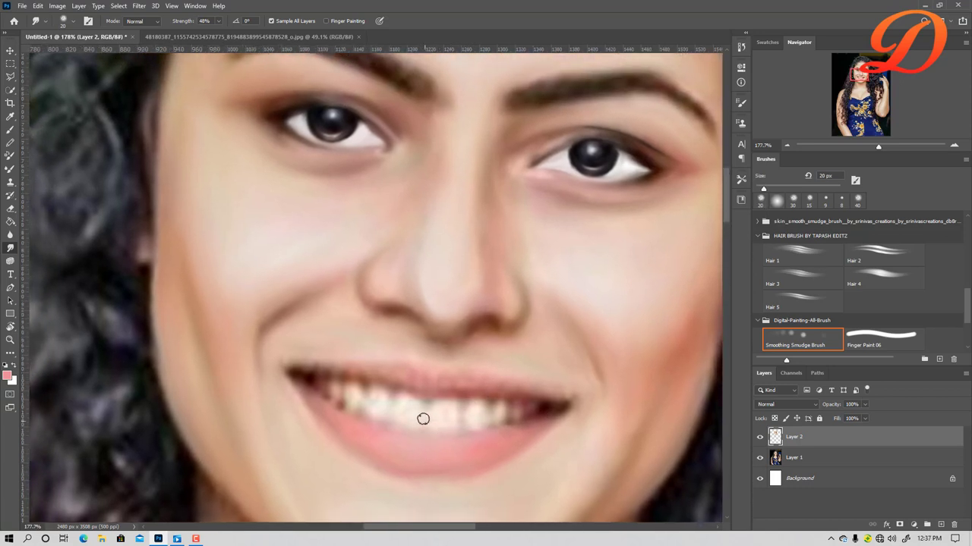
{"action": "key", "text": "b"}
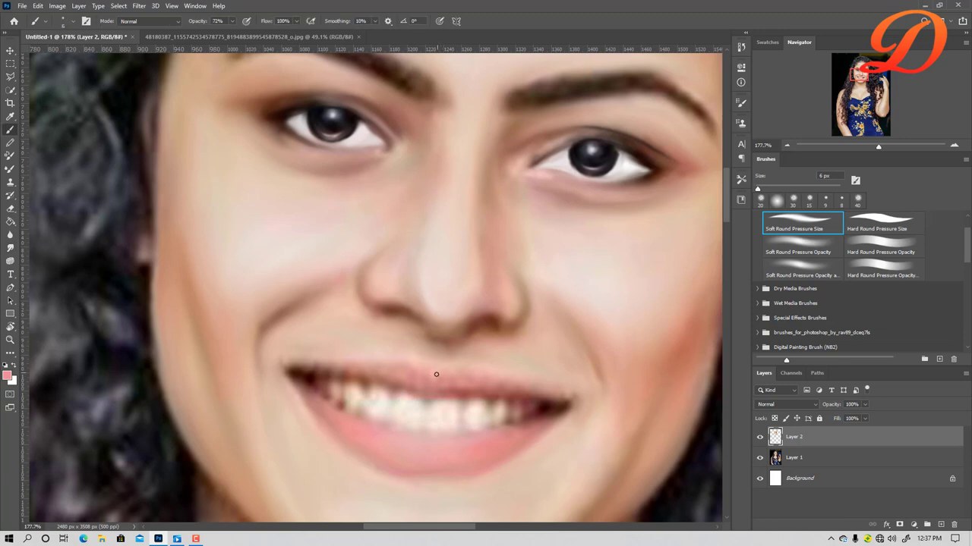
{"action": "left_click_drag", "start_coordinate": [446, 375], "coordinate": [446, 377]}
Blend the upper-lip and teeth edges with the Smudge brush reduced to 10 px.
{"action": "scroll", "coordinate": [511, 410], "scroll_direction": "down", "scroll_amount": 5}
{"action": "scroll", "coordinate": [501, 408], "scroll_direction": "down", "scroll_amount": 3}
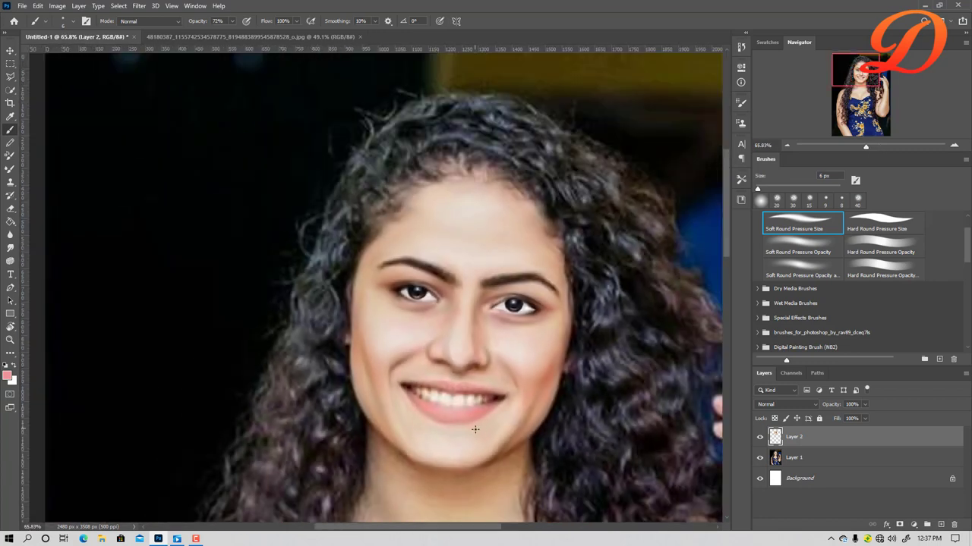
{"action": "scroll", "coordinate": [492, 405], "scroll_direction": "down", "scroll_amount": 2}
{"action": "scroll", "coordinate": [497, 400], "scroll_direction": "up", "scroll_amount": 3}
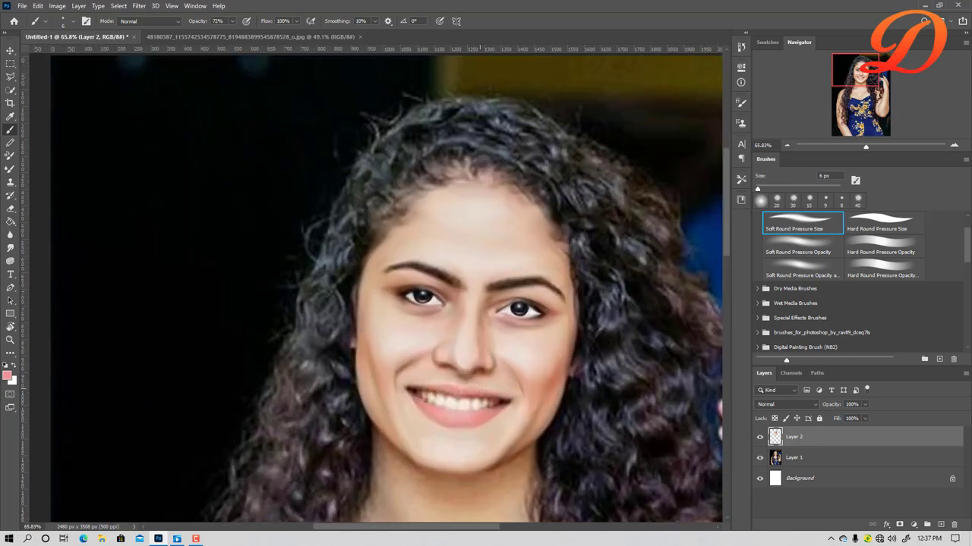
{"action": "scroll", "coordinate": [497, 432], "scroll_direction": "up", "scroll_amount": 5}
{"action": "scroll", "coordinate": [496, 468], "scroll_direction": "up", "scroll_amount": 2}
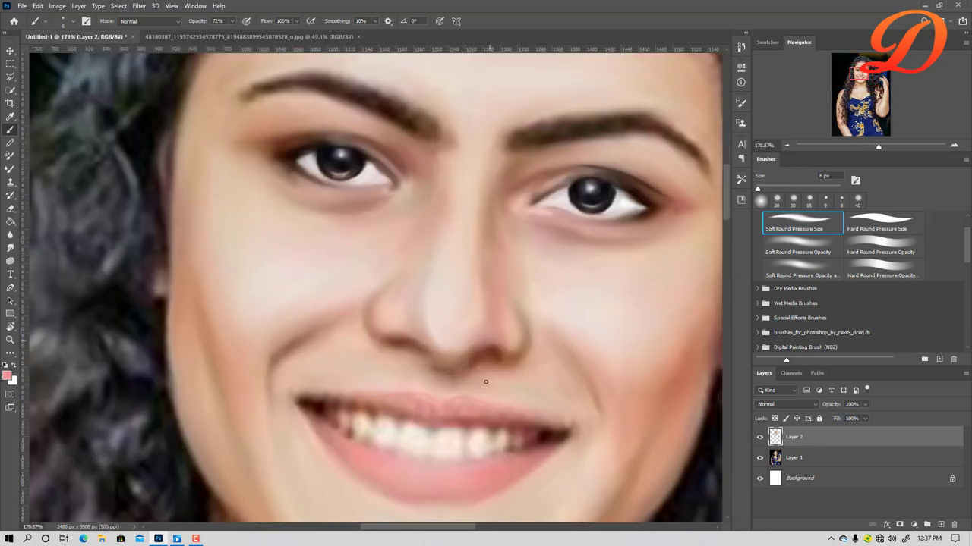
{"action": "key", "text": "r"}
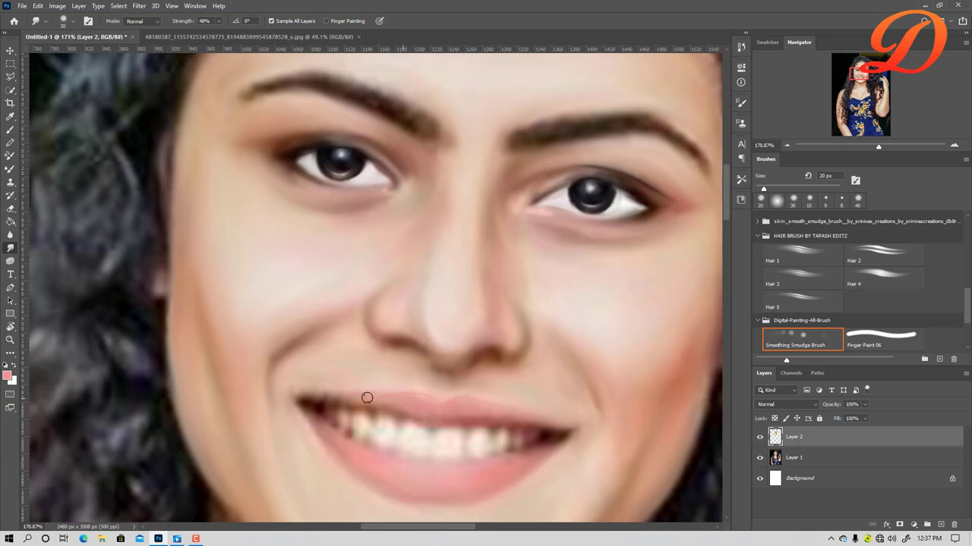
{"action": "key", "text": "bracketleft"}
{"action": "left_click_drag", "start_coordinate": [366, 401], "coordinate": [370, 400]}
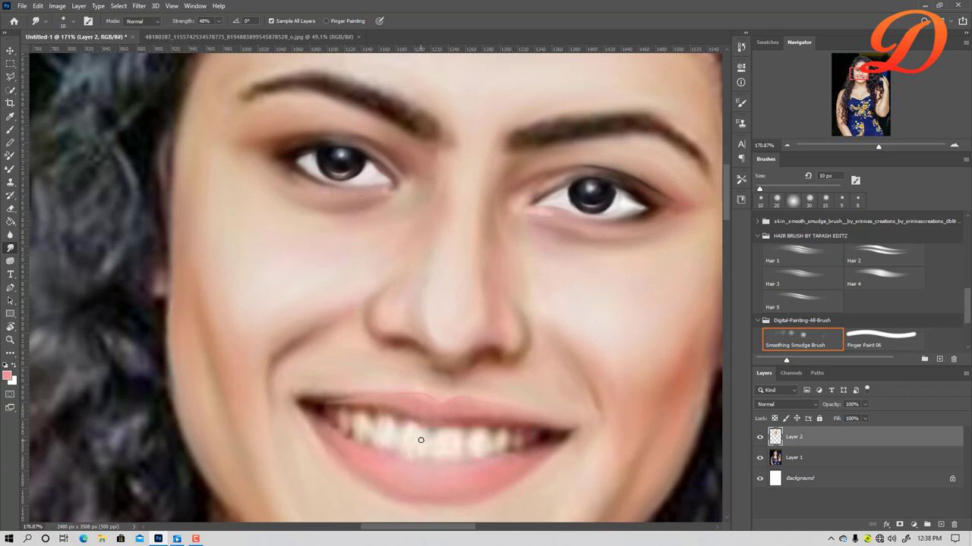
{"action": "scroll", "coordinate": [414, 442], "scroll_direction": "down", "scroll_amount": 5}
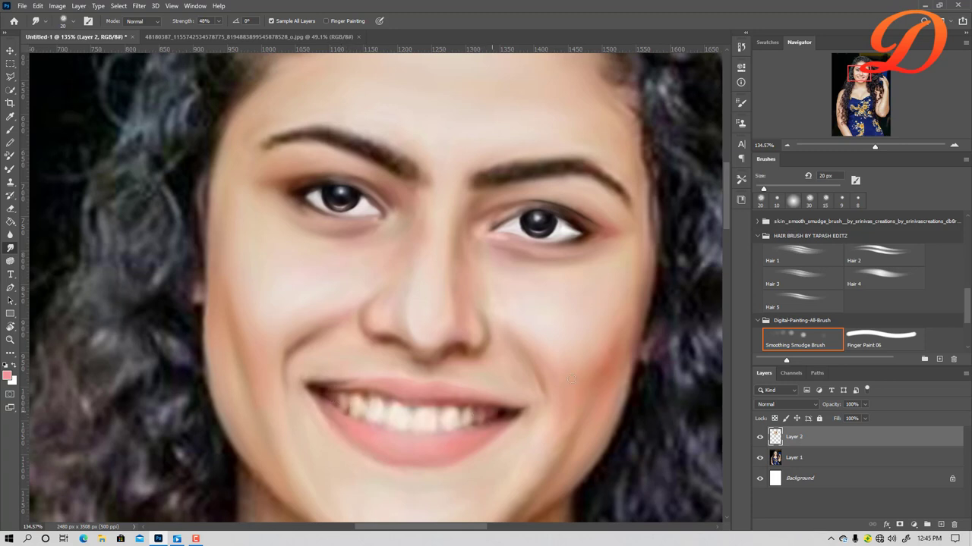
Smudge across the neck skin with the brush enlarged to 45–50 px.
{"action": "scroll", "coordinate": [571, 378], "scroll_direction": "down", "scroll_amount": 5}
{"action": "scroll", "coordinate": [536, 386], "scroll_direction": "down", "scroll_amount": 3}
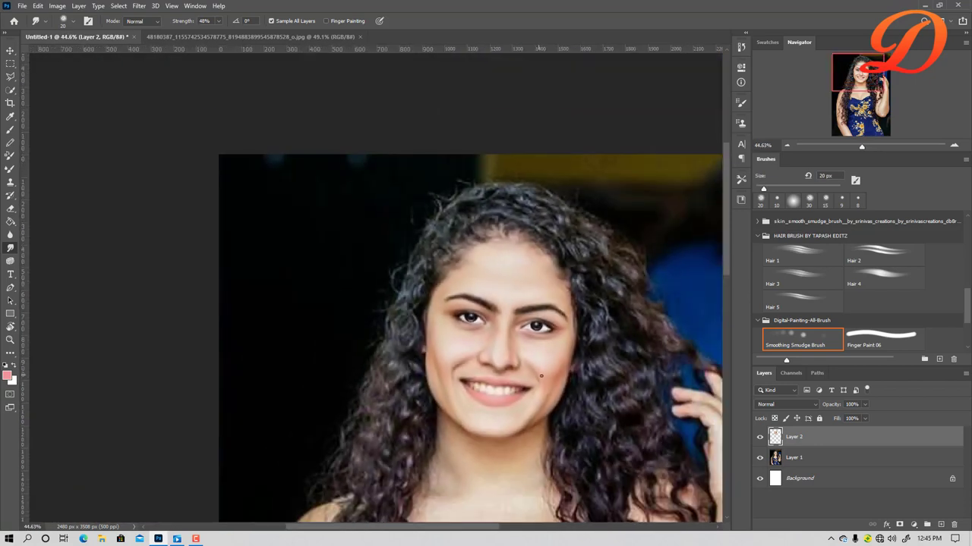
{"action": "scroll", "coordinate": [539, 410], "scroll_direction": "down", "scroll_amount": 2}
{"action": "scroll", "coordinate": [498, 474], "scroll_direction": "up", "scroll_amount": 3}
{"action": "scroll", "coordinate": [498, 462], "scroll_direction": "up", "scroll_amount": 2}
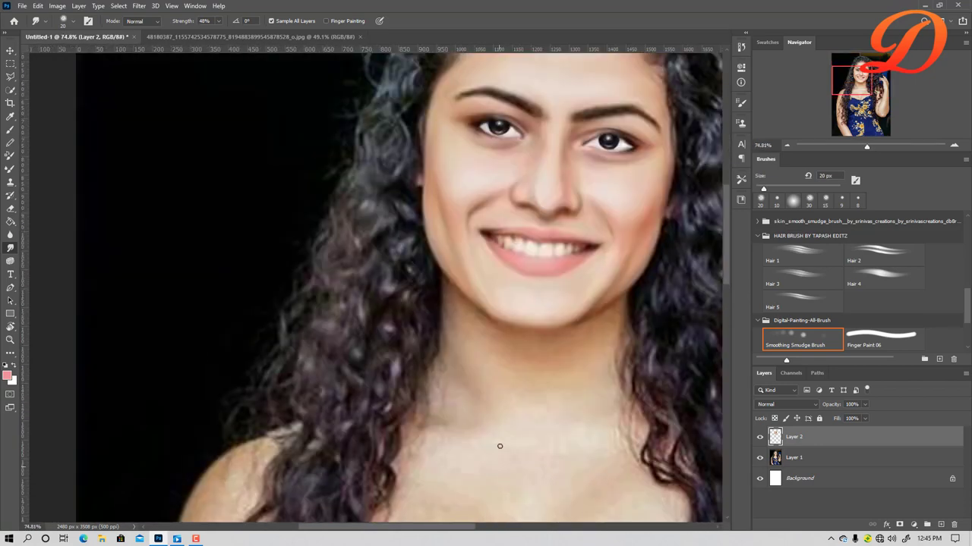
{"action": "scroll", "coordinate": [501, 447], "scroll_direction": "up", "scroll_amount": 2}
{"action": "scroll", "coordinate": [509, 353], "scroll_direction": "down", "scroll_amount": 2}
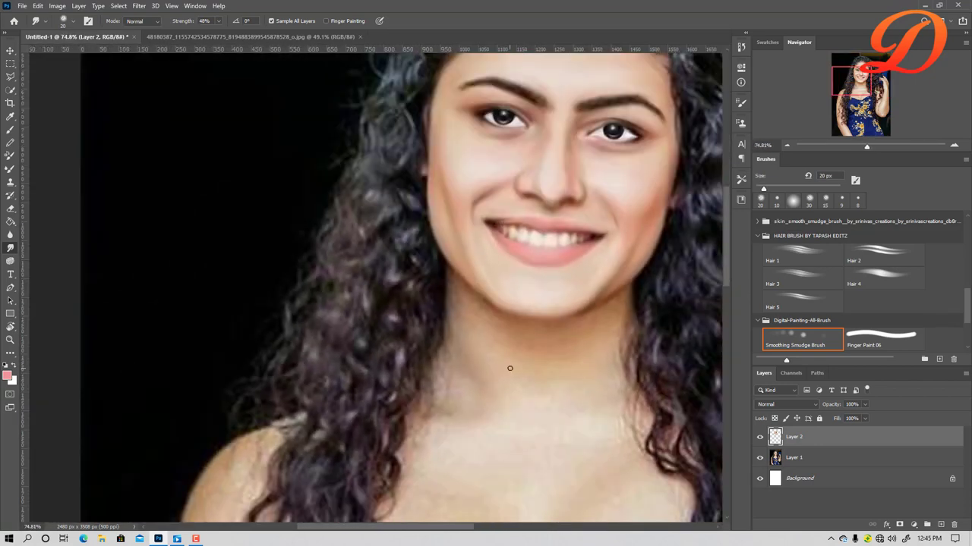
{"action": "scroll", "coordinate": [509, 368], "scroll_direction": "up", "scroll_amount": 1}
{"action": "scroll", "coordinate": [509, 369], "scroll_direction": "up", "scroll_amount": 1}
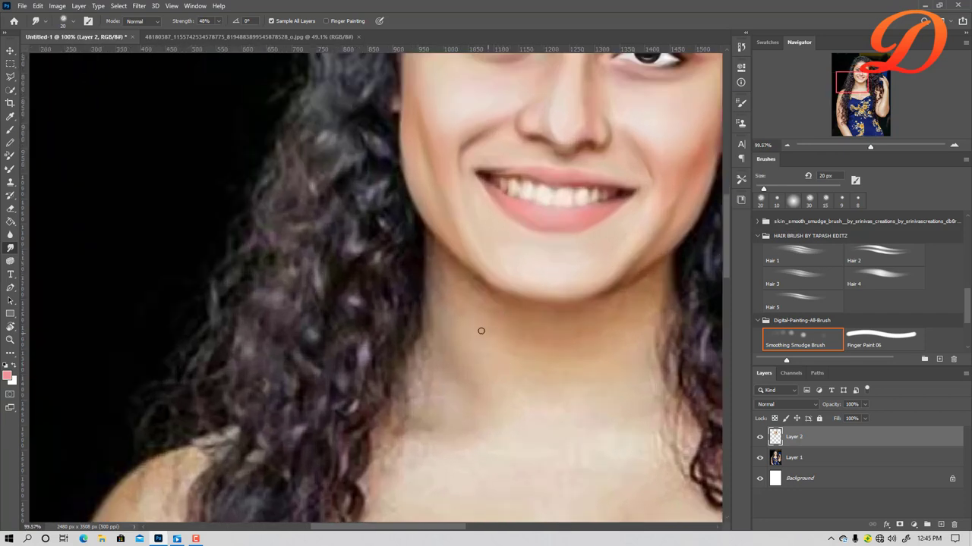
{"action": "key", "text": "bracketright"}
{"action": "key", "text": "bracketright"}
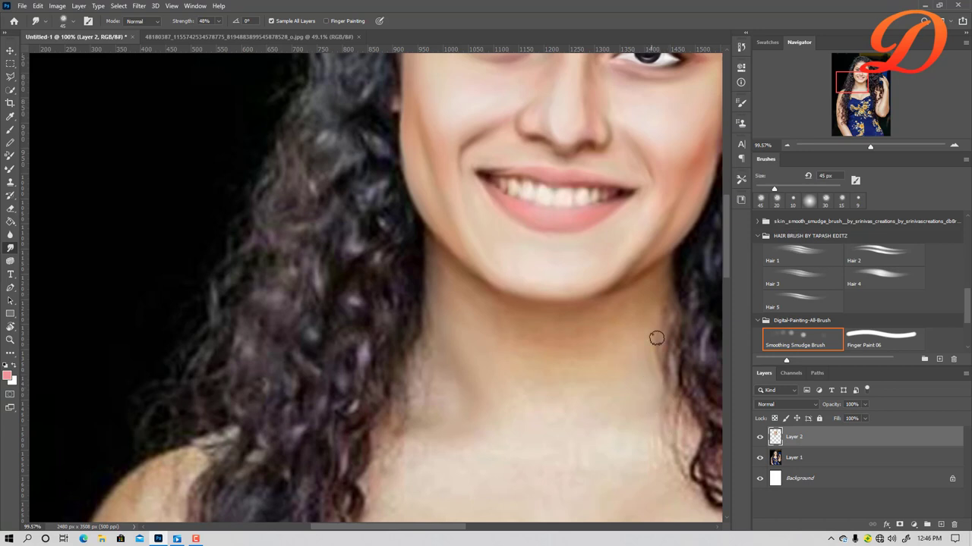
{"action": "mouse_move", "coordinate": [653, 401]}
{"action": "left_mouse_down"}
{"action": "mouse_move", "coordinate": [590, 315]}
{"action": "mouse_move", "coordinate": [577, 264]}
{"action": "left_mouse_up"}
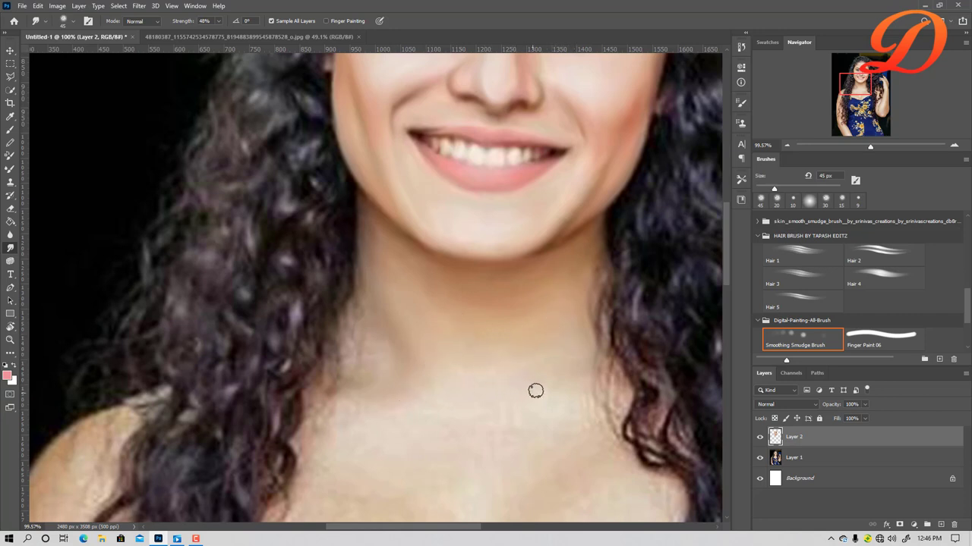
{"action": "key", "text": "bracketright"}
{"action": "key", "text": "bracketright"}
{"action": "key", "text": "bracketright"}
{"action": "left_click_drag", "start_coordinate": [441, 364], "coordinate": [579, 356]}
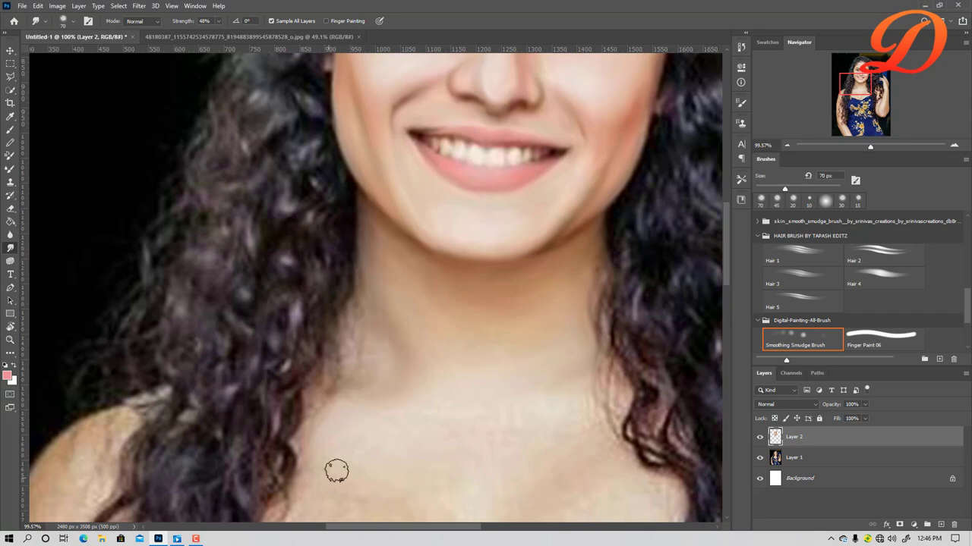
{"action": "left_click_drag", "start_coordinate": [471, 418], "coordinate": [488, 310]}
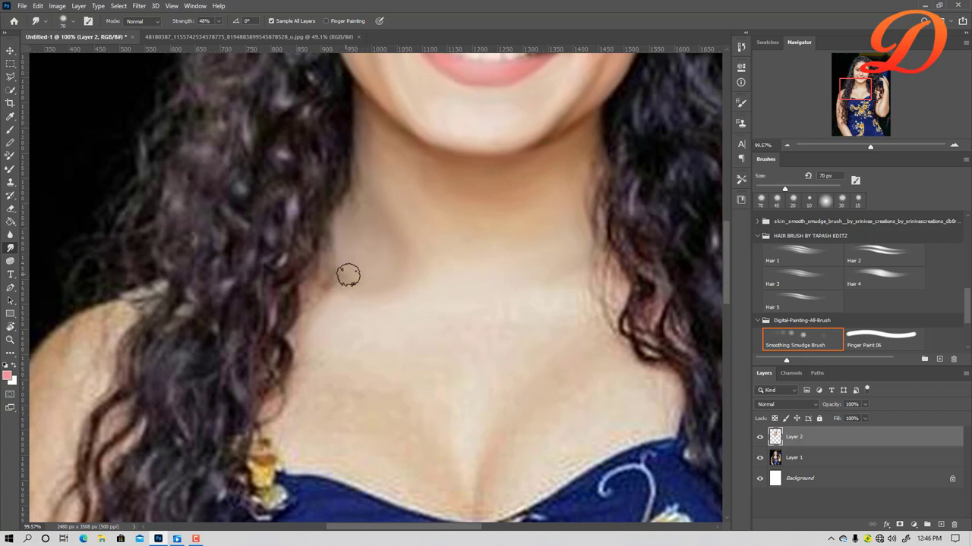
{"action": "scroll", "coordinate": [460, 278], "scroll_direction": "down", "scroll_amount": 2}
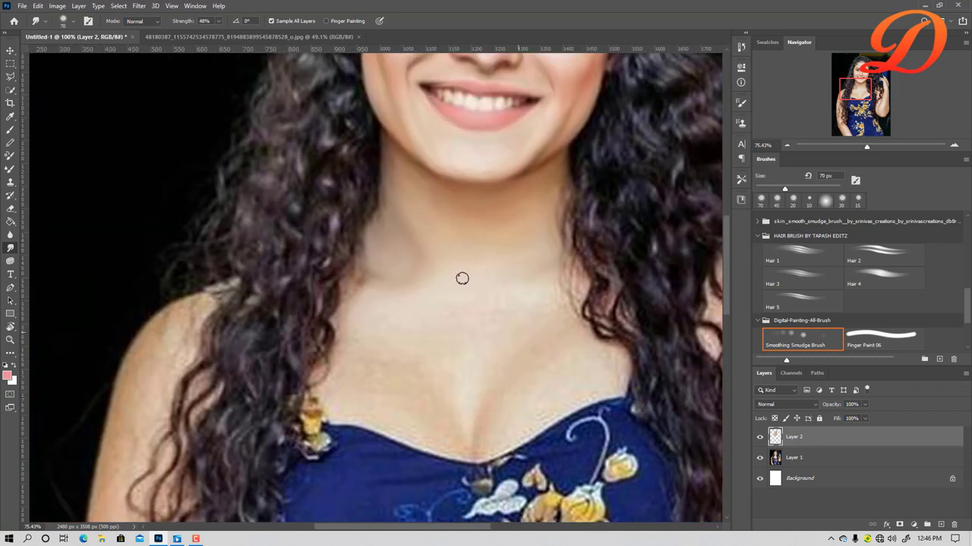
{"action": "scroll", "coordinate": [459, 286], "scroll_direction": "down", "scroll_amount": 3}
{"action": "scroll", "coordinate": [460, 287], "scroll_direction": "up", "scroll_amount": 1}
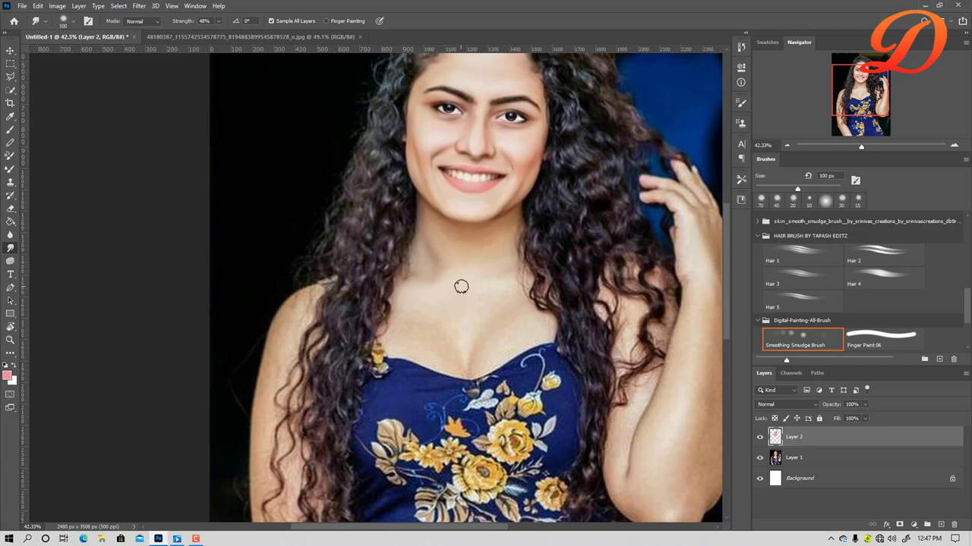
Enlarge the Smoothing Smudge Brush to 100 px and pan down toward the arms.
{"action": "key", "text": "bracketright"}
{"action": "key", "text": "bracketright"}
{"action": "key", "text": "bracketright"}
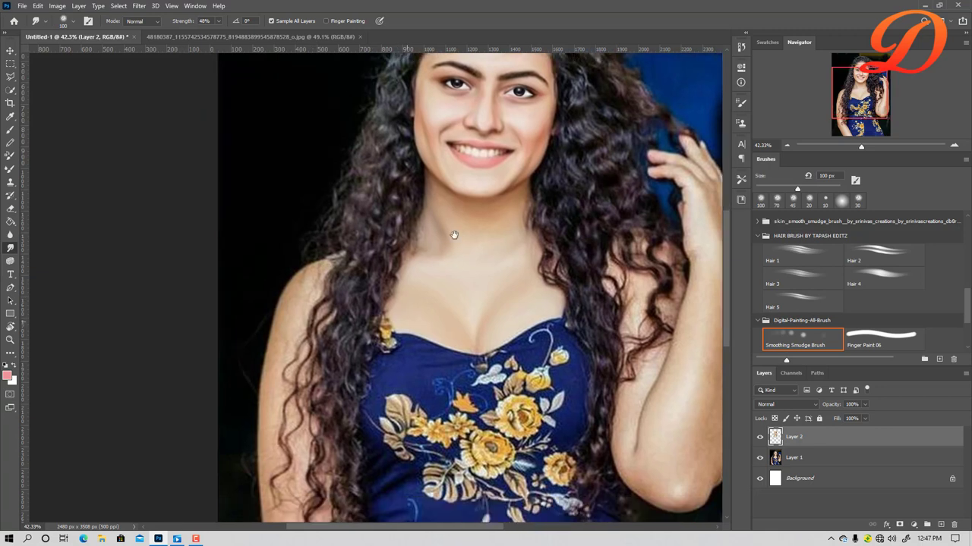
{"action": "left_click_drag", "start_coordinate": [318, 289], "coordinate": [390, 189]}
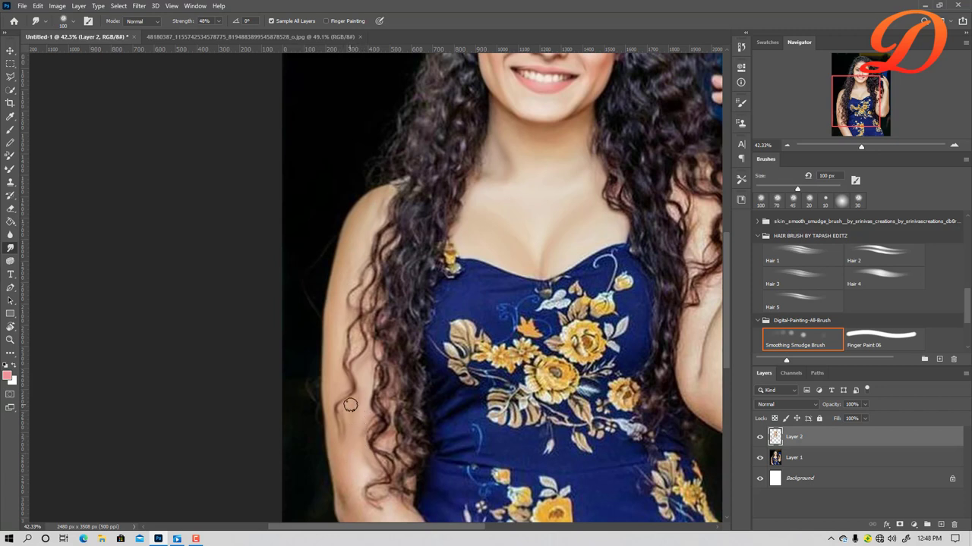
Smudge the left arm and hair strands near the elbow with the 100 px brush.
{"action": "scroll", "coordinate": [359, 389], "scroll_direction": "down", "scroll_amount": 3}
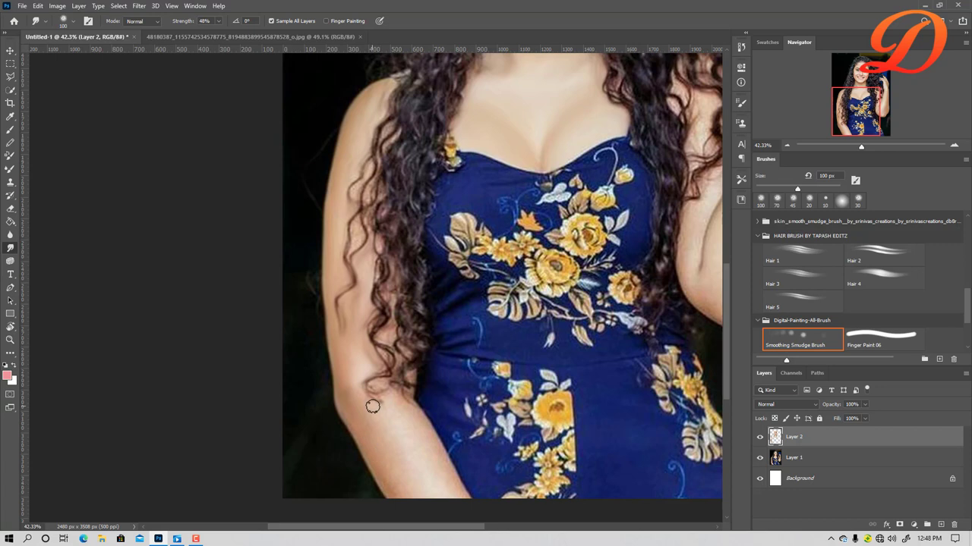
{"action": "left_click_drag", "start_coordinate": [373, 403], "coordinate": [368, 394]}
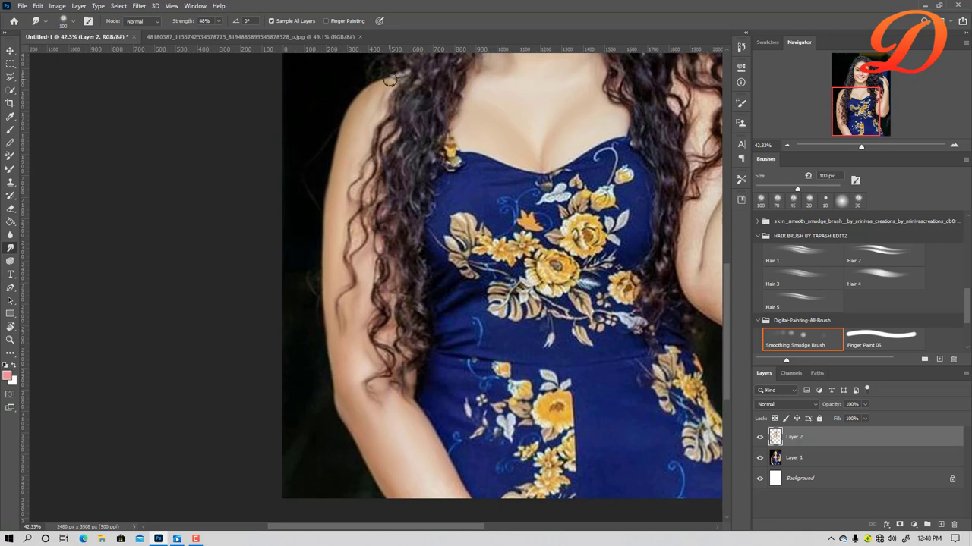
{"action": "left_click_drag", "start_coordinate": [564, 243], "coordinate": [340, 369]}
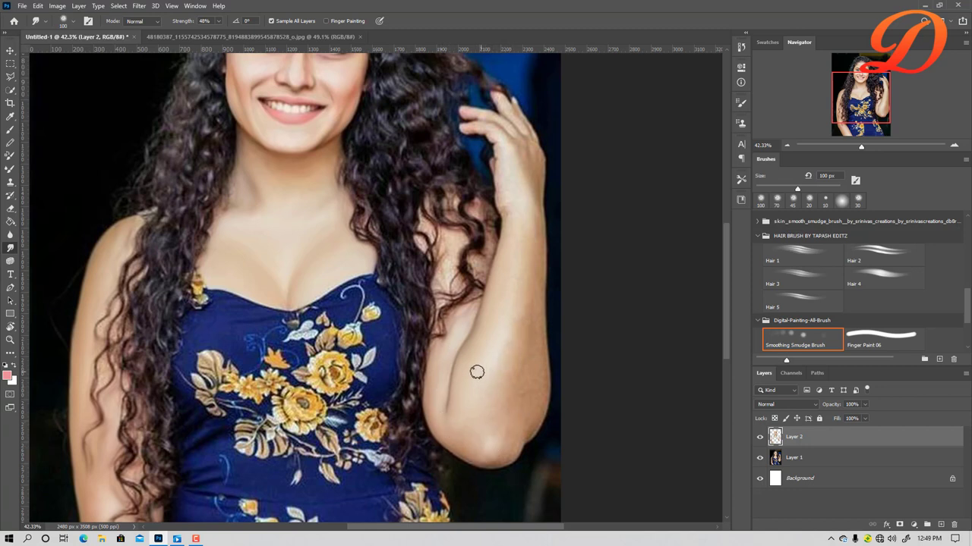
Smudge the raised arm's skin with a 150 px brush.
{"action": "key", "text": "bracketright"}
{"action": "key", "text": "bracketright"}
{"action": "left_click_drag", "start_coordinate": [516, 312], "coordinate": [503, 358]}
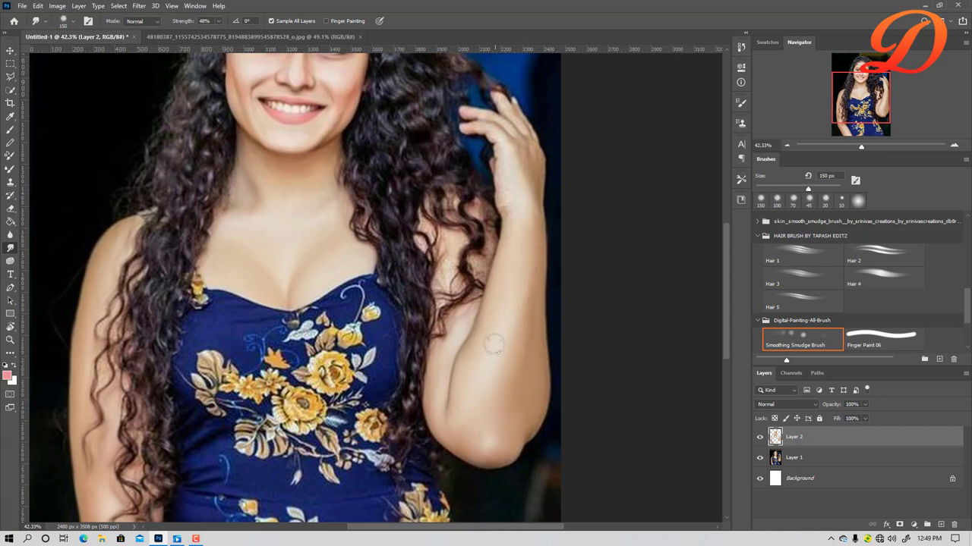
{"action": "scroll", "coordinate": [516, 207], "scroll_direction": "up", "scroll_amount": 2}
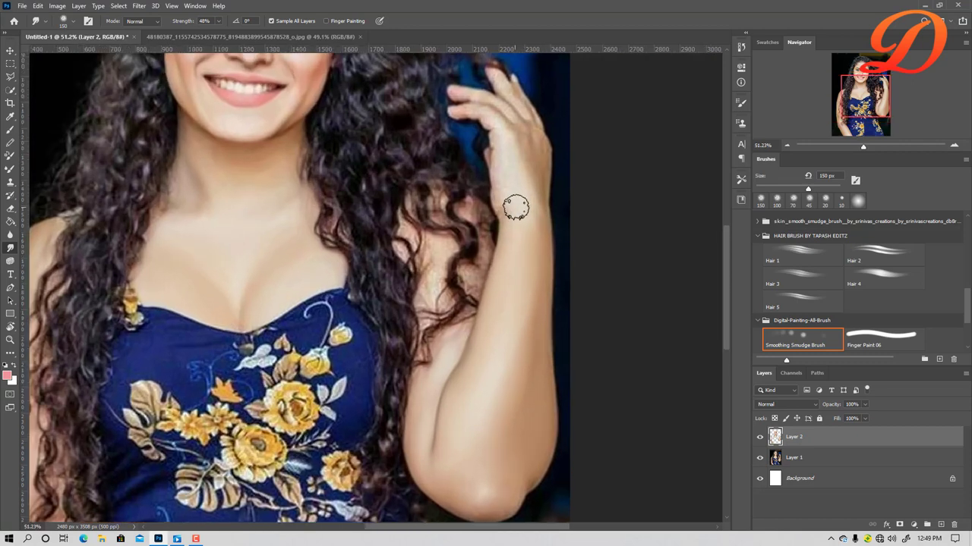
{"action": "left_click_drag", "start_coordinate": [515, 207], "coordinate": [496, 336]}
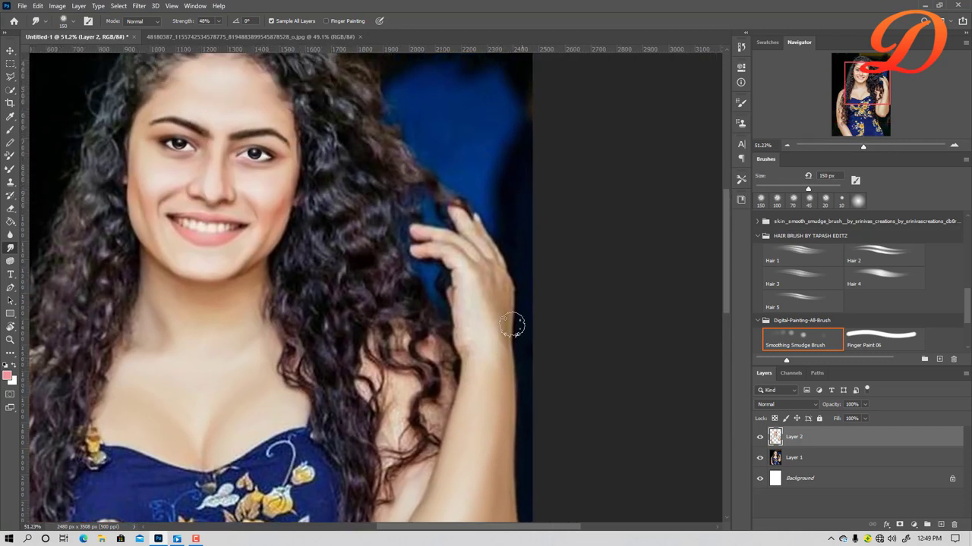
Shrink the brush to about 70 px and blend the hair strands beside the raised arm and hand.
{"action": "key", "text": "bracketleft"}
{"action": "key", "text": "bracketleft"}
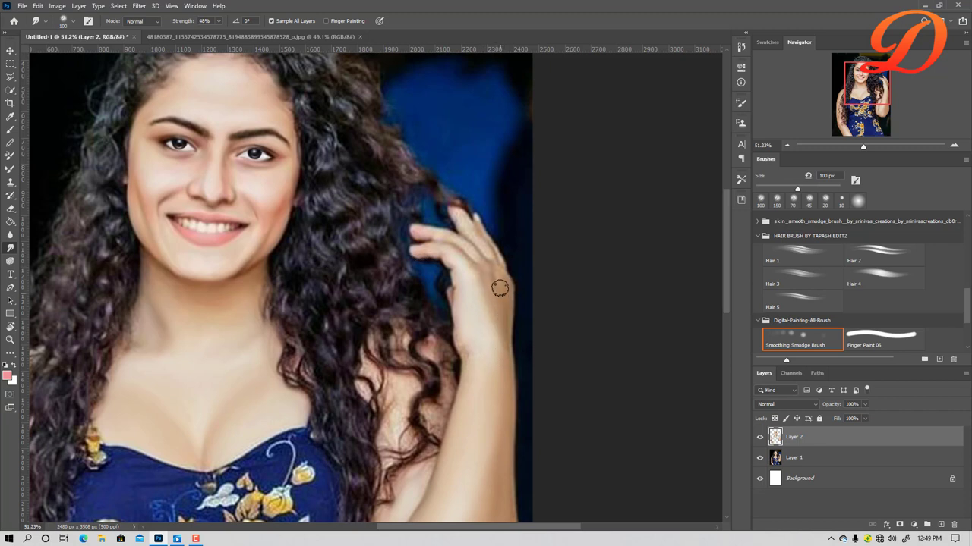
{"action": "key", "text": "bracketleft"}
{"action": "key", "text": "bracketleft"}
{"action": "key", "text": "bracketleft"}
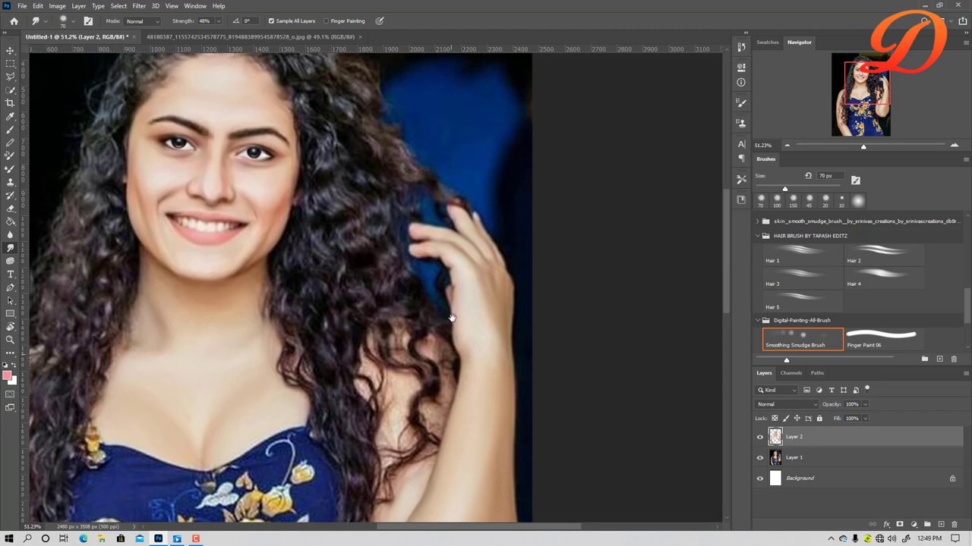
{"action": "scroll", "coordinate": [423, 370], "scroll_direction": "down", "scroll_amount": 3}
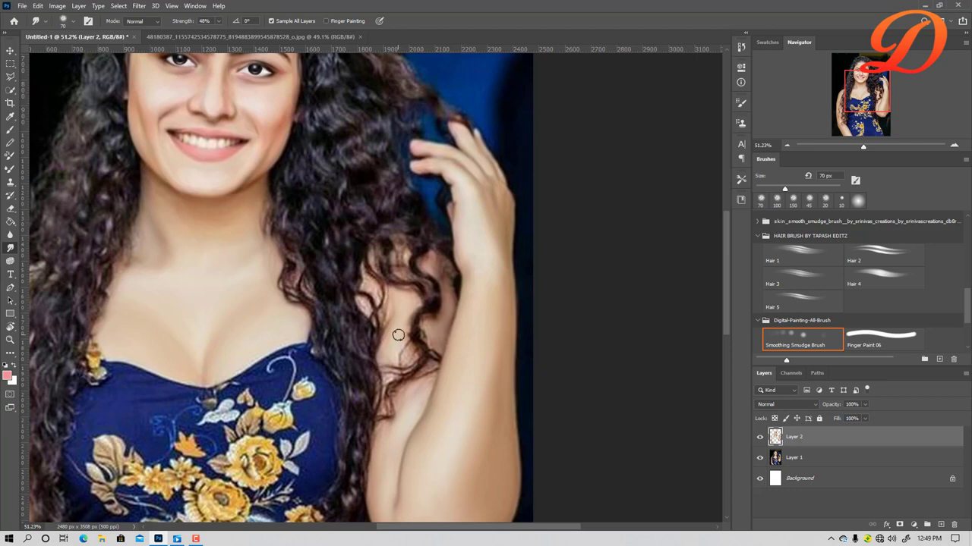
{"action": "mouse_move", "coordinate": [406, 347]}
{"action": "left_mouse_down"}
{"action": "mouse_move", "coordinate": [398, 311]}
{"action": "mouse_move", "coordinate": [370, 284]}
{"action": "mouse_move", "coordinate": [360, 299]}
{"action": "left_mouse_up"}
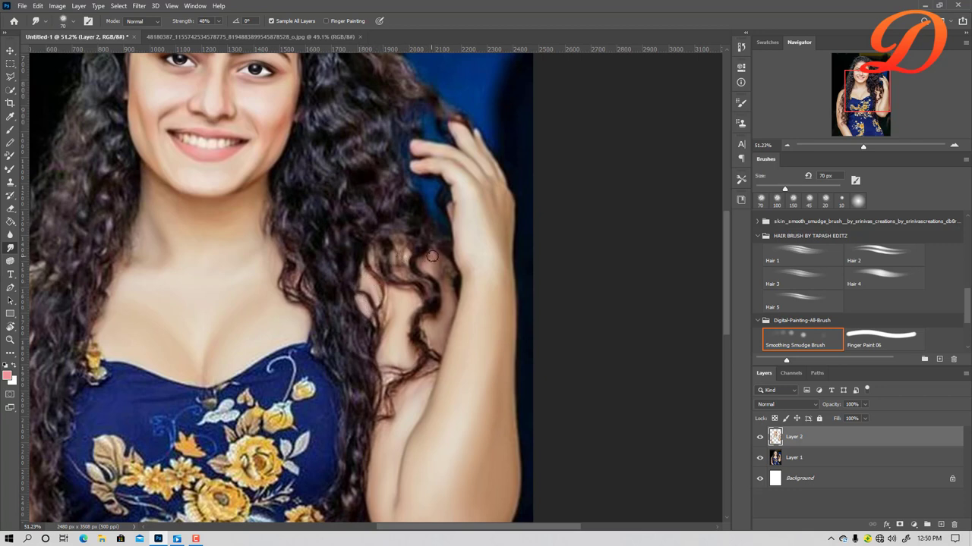
{"action": "left_click_drag", "start_coordinate": [435, 269], "coordinate": [451, 306]}
Zoom out, set the brush to 50 px, and smudge the dress fabric below the neckline.
{"action": "key", "text": "ctrl+minus"}
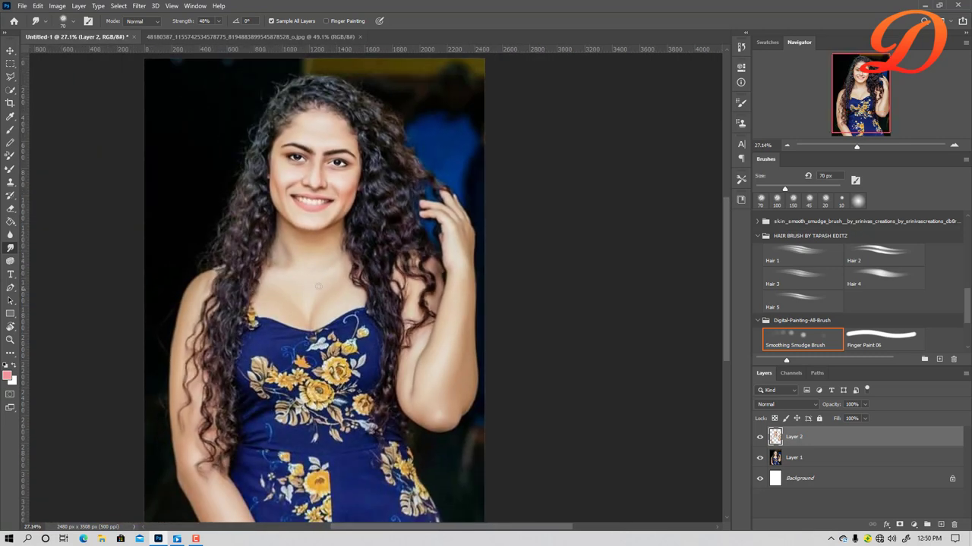
{"action": "key", "text": "ctrl+minus"}
{"action": "key", "text": "ctrl+minus"}
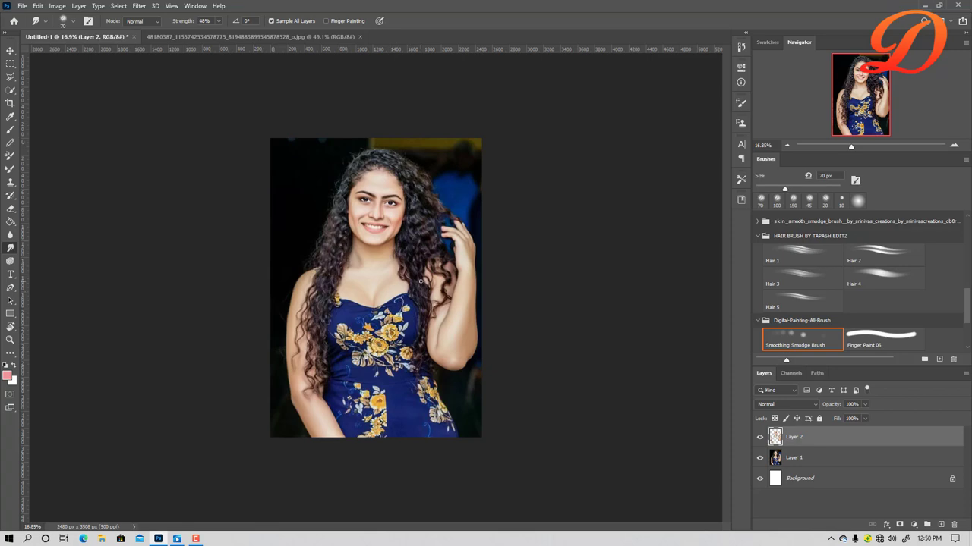
{"action": "scroll", "coordinate": [422, 281], "scroll_direction": "up", "scroll_amount": 2}
{"action": "scroll", "coordinate": [421, 281], "scroll_direction": "up", "scroll_amount": 2}
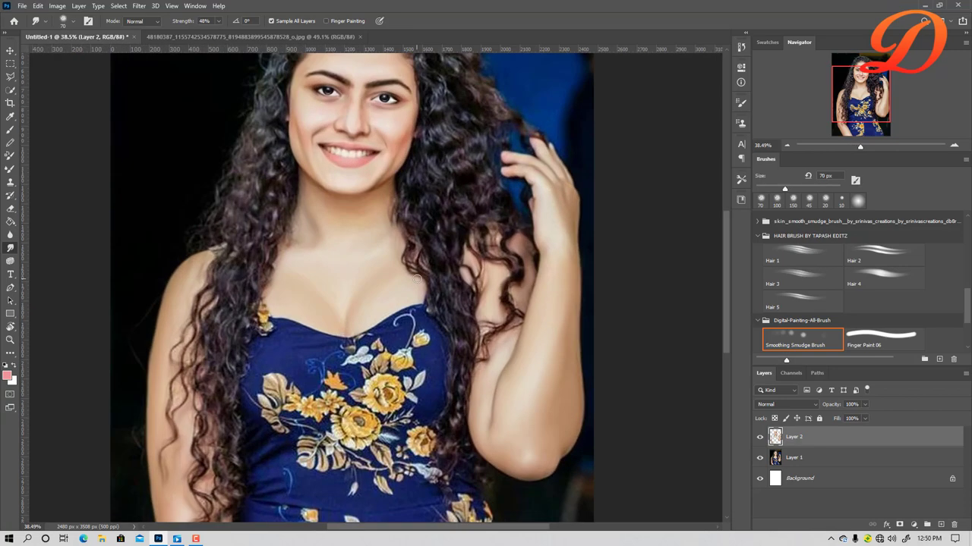
{"action": "scroll", "coordinate": [412, 277], "scroll_direction": "up", "scroll_amount": 1}
{"action": "scroll", "coordinate": [289, 346], "scroll_direction": "up", "scroll_amount": 1}
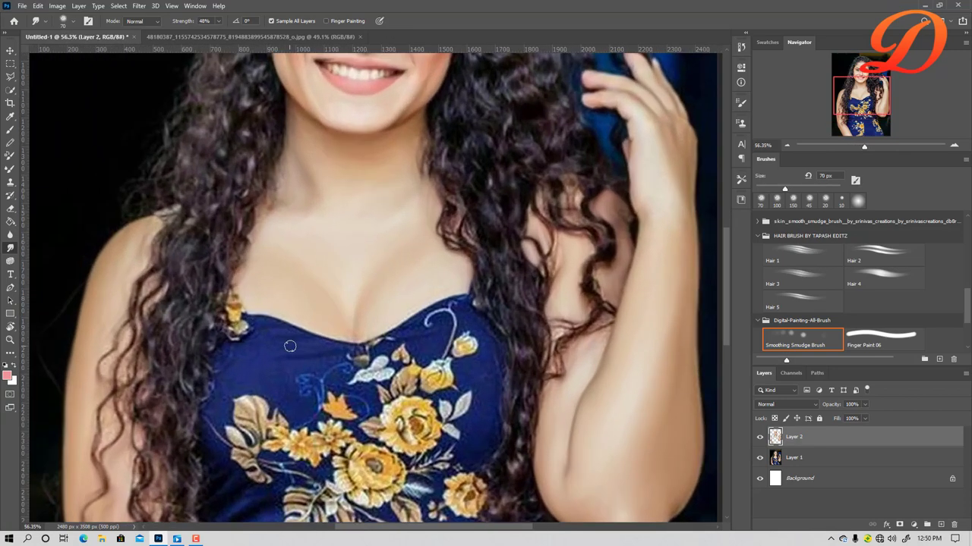
{"action": "scroll", "coordinate": [287, 317], "scroll_direction": "up", "scroll_amount": 1}
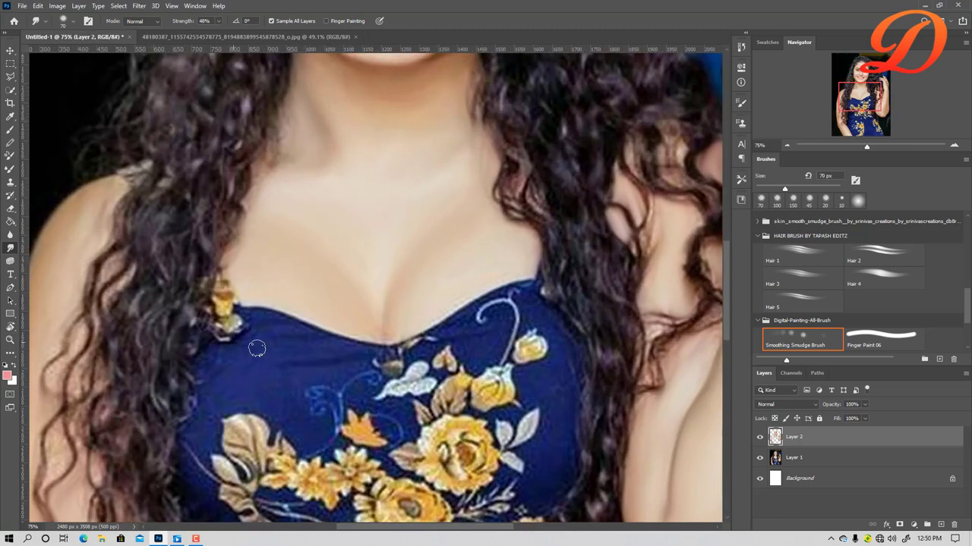
{"action": "key", "text": "bracketleft"}
{"action": "key", "text": "bracketleft"}
{"action": "left_click_drag", "start_coordinate": [351, 359], "coordinate": [361, 359]}
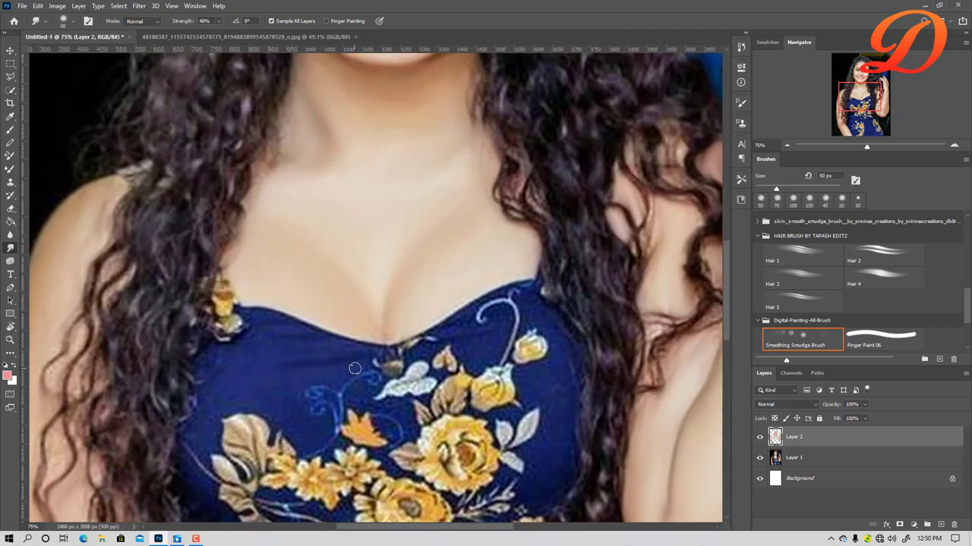
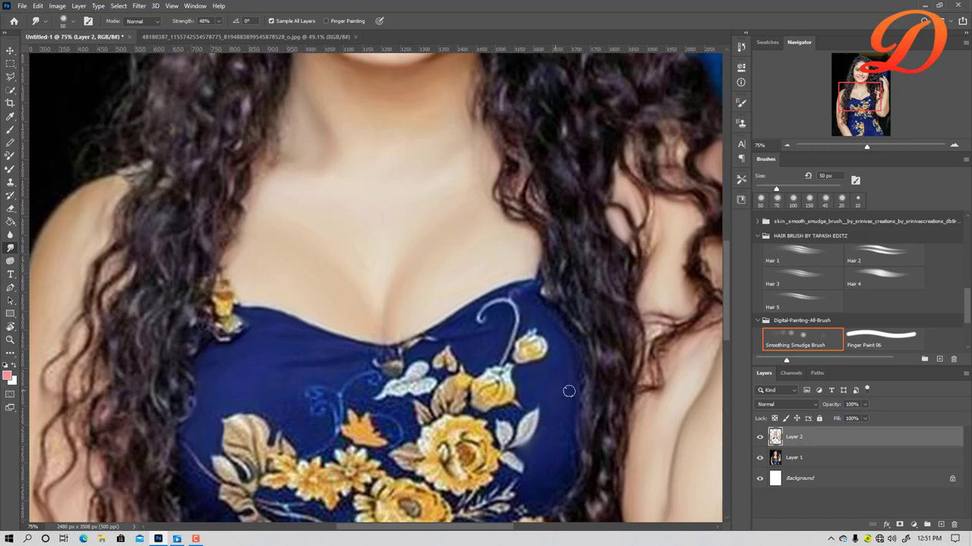
Enlarge the smudge brush to 70 px and smear the orange leaf and large yellow rose.
{"action": "key", "text": "bracketright"}
{"action": "key", "text": "bracketright"}
{"action": "left_click_drag", "start_coordinate": [551, 463], "coordinate": [560, 389]}
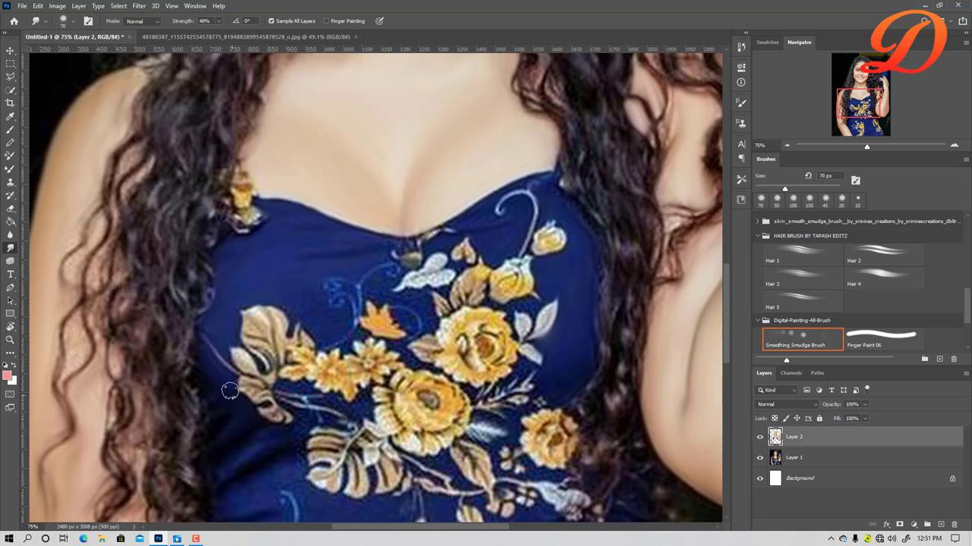
{"action": "left_click_drag", "start_coordinate": [274, 444], "coordinate": [299, 341]}
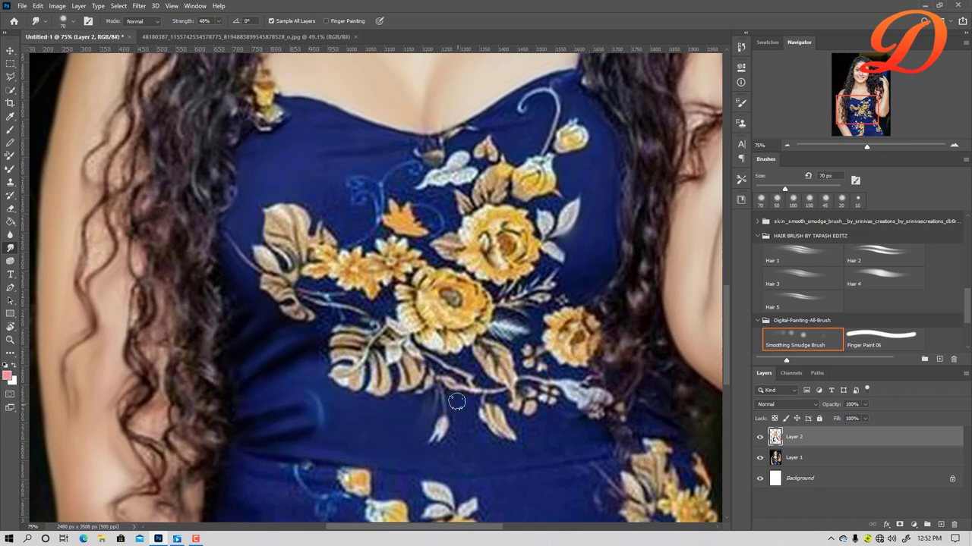
{"action": "scroll", "coordinate": [441, 469], "scroll_direction": "down", "scroll_amount": 5}
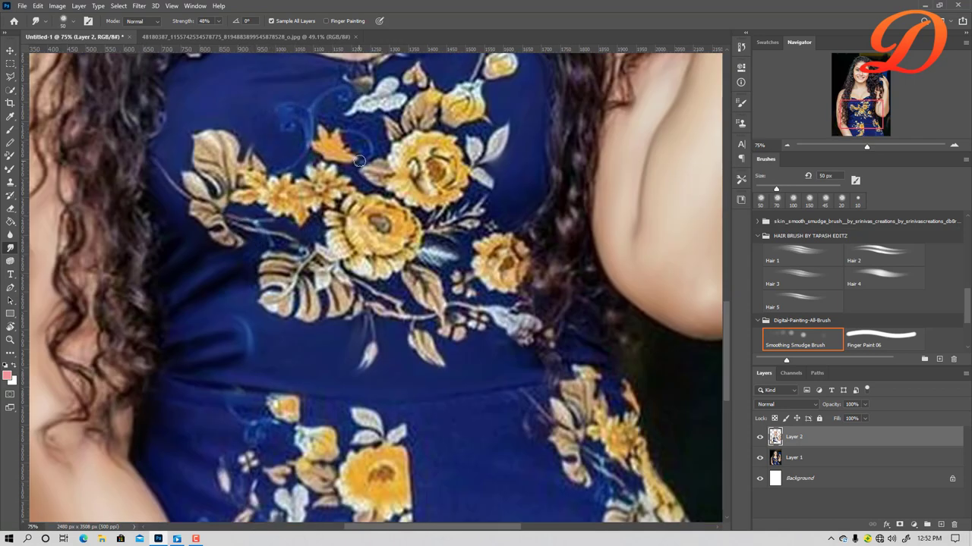
{"action": "left_click_drag", "start_coordinate": [360, 161], "coordinate": [343, 131]}
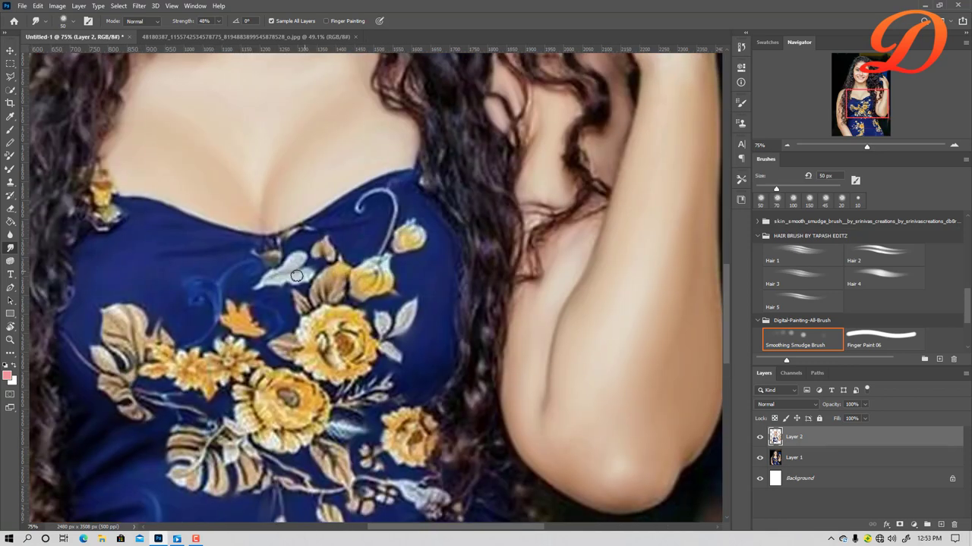
{"action": "mouse_move", "coordinate": [364, 341]}
{"action": "left_mouse_down"}
{"action": "mouse_move", "coordinate": [298, 347]}
{"action": "mouse_move", "coordinate": [244, 394]}
{"action": "mouse_move", "coordinate": [303, 435]}
{"action": "mouse_move", "coordinate": [353, 399]}
{"action": "mouse_move", "coordinate": [390, 394]}
{"action": "left_mouse_up"}
Smudge the lower roses and the remaining flowers and leaves across the bodice.
{"action": "mouse_move", "coordinate": [400, 408]}
{"action": "left_mouse_down"}
{"action": "mouse_move", "coordinate": [411, 298]}
{"action": "mouse_move", "coordinate": [422, 337]}
{"action": "mouse_move", "coordinate": [444, 315]}
{"action": "mouse_move", "coordinate": [448, 395]}
{"action": "mouse_move", "coordinate": [375, 383]}
{"action": "left_mouse_up"}
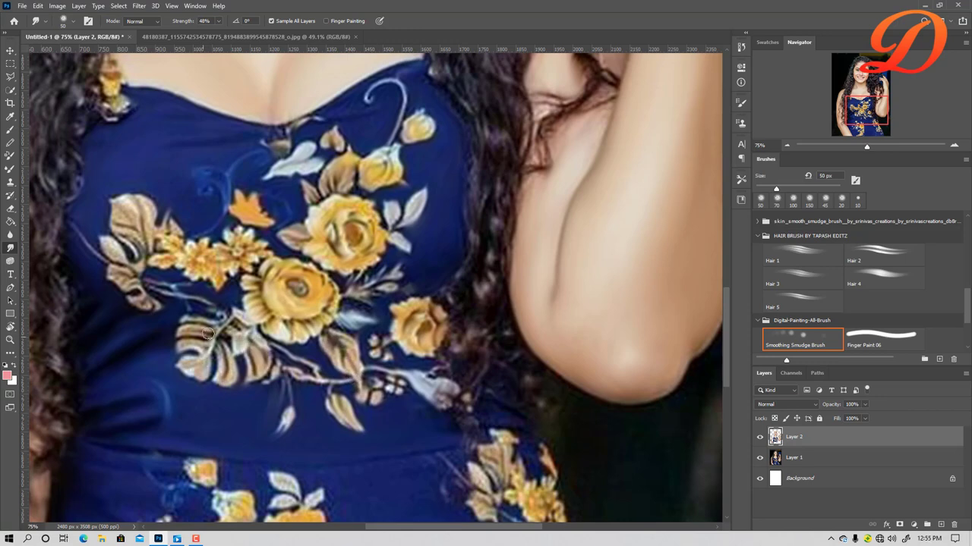
{"action": "scroll", "coordinate": [212, 365], "scroll_direction": "left", "scroll_amount": 3}
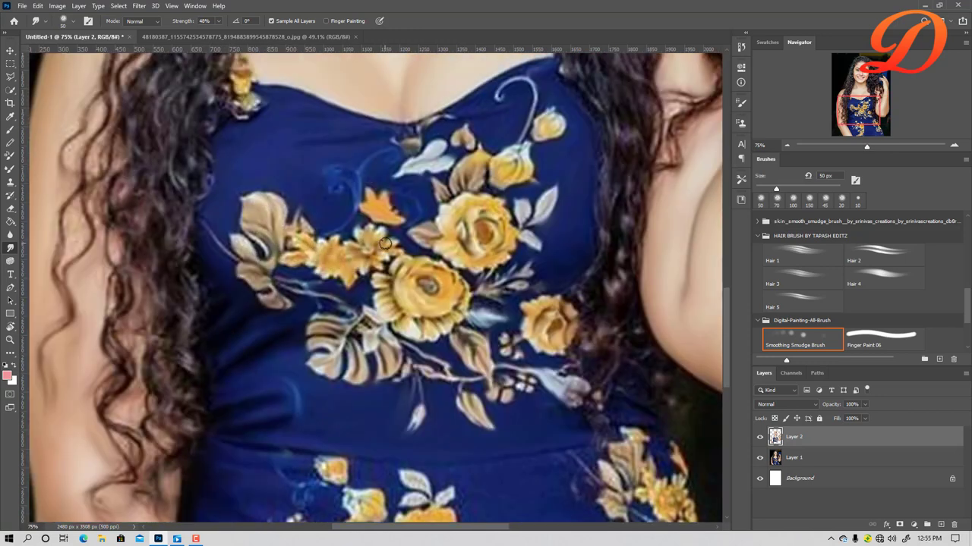
{"action": "scroll", "coordinate": [357, 333], "scroll_direction": "down", "scroll_amount": 3}
{"action": "left_click_drag", "start_coordinate": [448, 390], "coordinate": [416, 455]}
{"action": "left_click_drag", "start_coordinate": [414, 353], "coordinate": [364, 376]}
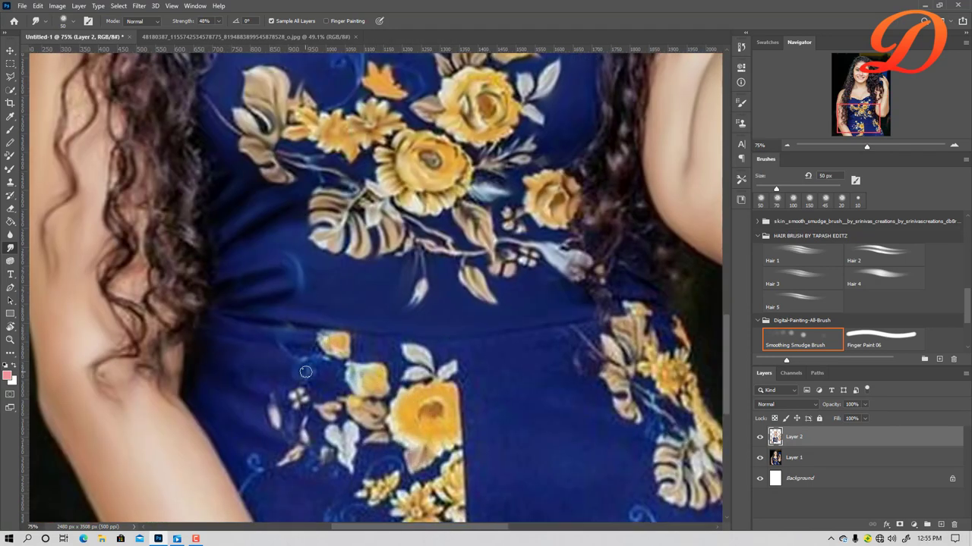
{"action": "mouse_move", "coordinate": [319, 345]}
{"action": "left_mouse_down"}
{"action": "mouse_move", "coordinate": [304, 429]}
{"action": "mouse_move", "coordinate": [364, 459]}
{"action": "left_mouse_up"}
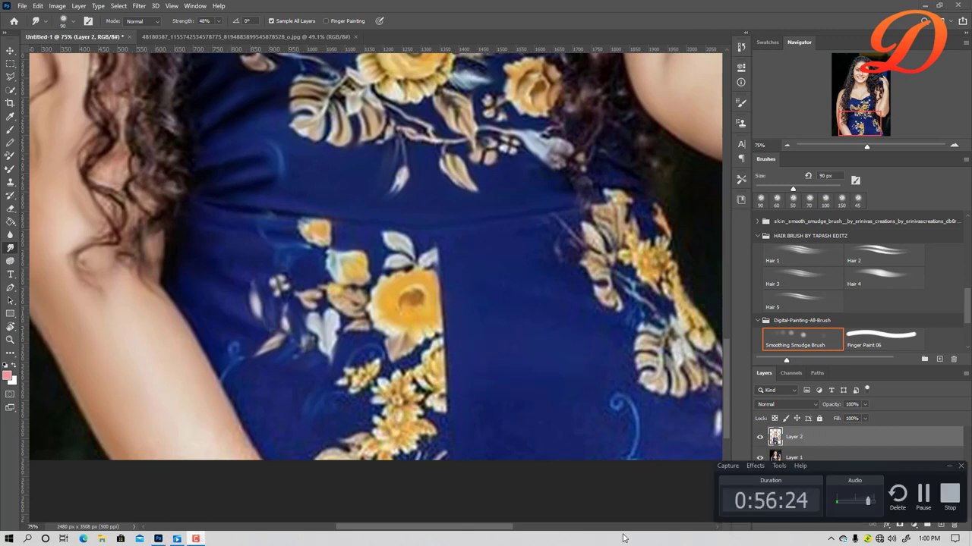
Smear the yellow flowers and beige leaves along the waist seam and skirt into soft strokes.
{"action": "mouse_move", "coordinate": [387, 364]}
{"action": "left_mouse_down"}
{"action": "mouse_move", "coordinate": [336, 402]}
{"action": "mouse_move", "coordinate": [347, 433]}
{"action": "mouse_move", "coordinate": [317, 453]}
{"action": "mouse_move", "coordinate": [433, 456]}
{"action": "mouse_move", "coordinate": [438, 425]}
{"action": "mouse_move", "coordinate": [425, 456]}
{"action": "mouse_move", "coordinate": [406, 460]}
{"action": "mouse_move", "coordinate": [387, 433]}
{"action": "mouse_move", "coordinate": [390, 397]}
{"action": "mouse_move", "coordinate": [419, 389]}
{"action": "left_mouse_up"}
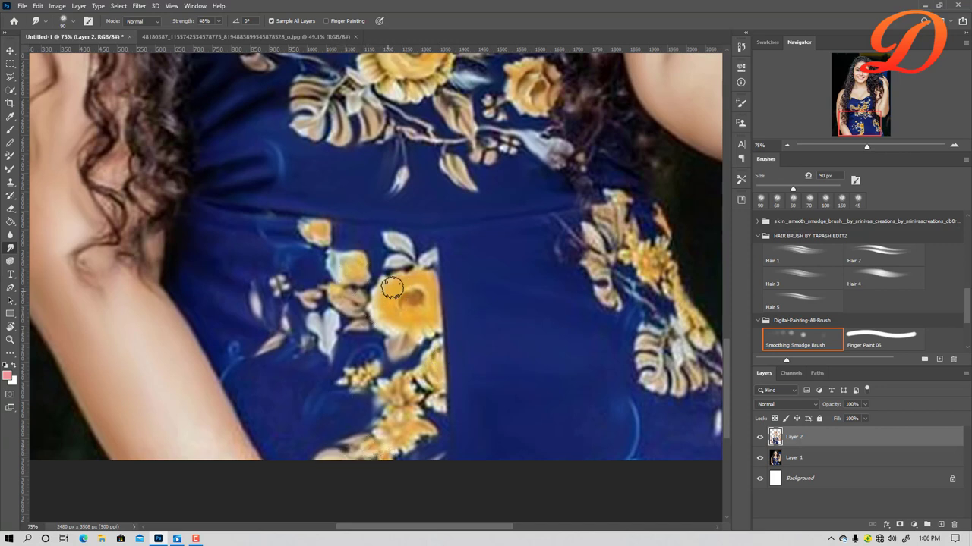
{"action": "left_click_drag", "start_coordinate": [629, 390], "coordinate": [497, 450]}
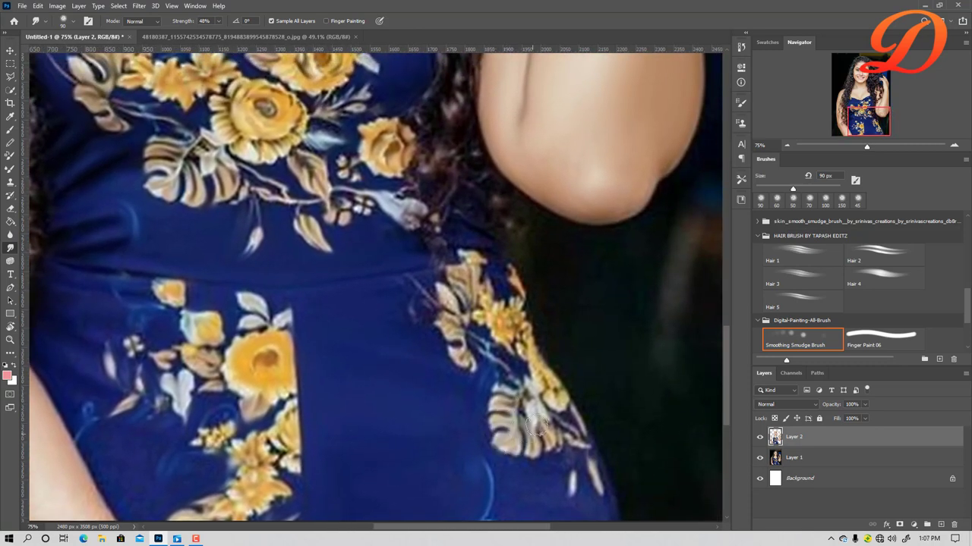
{"action": "left_click_drag", "start_coordinate": [563, 400], "coordinate": [573, 494]}
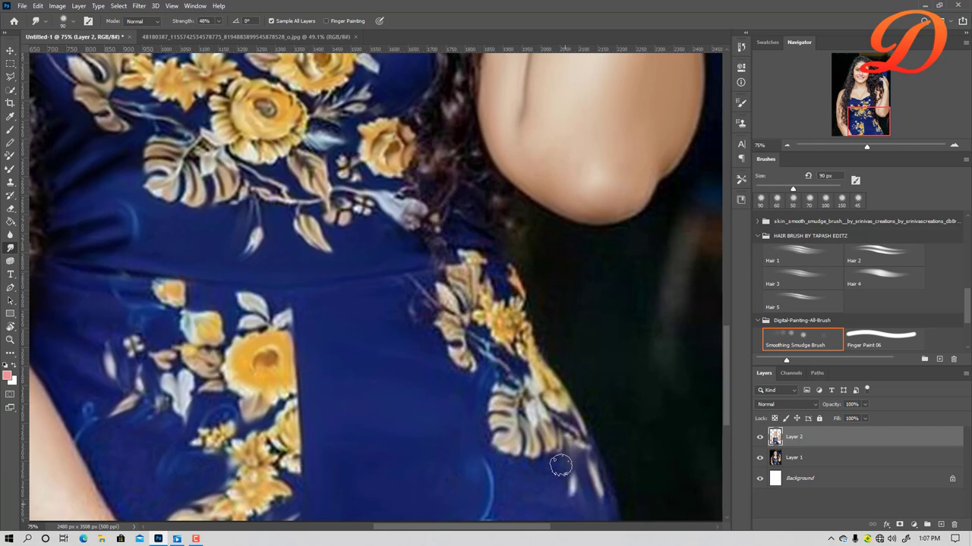
{"action": "mouse_move", "coordinate": [422, 288]}
{"action": "left_mouse_down"}
{"action": "mouse_move", "coordinate": [459, 318]}
{"action": "mouse_move", "coordinate": [467, 295]}
{"action": "left_mouse_up"}
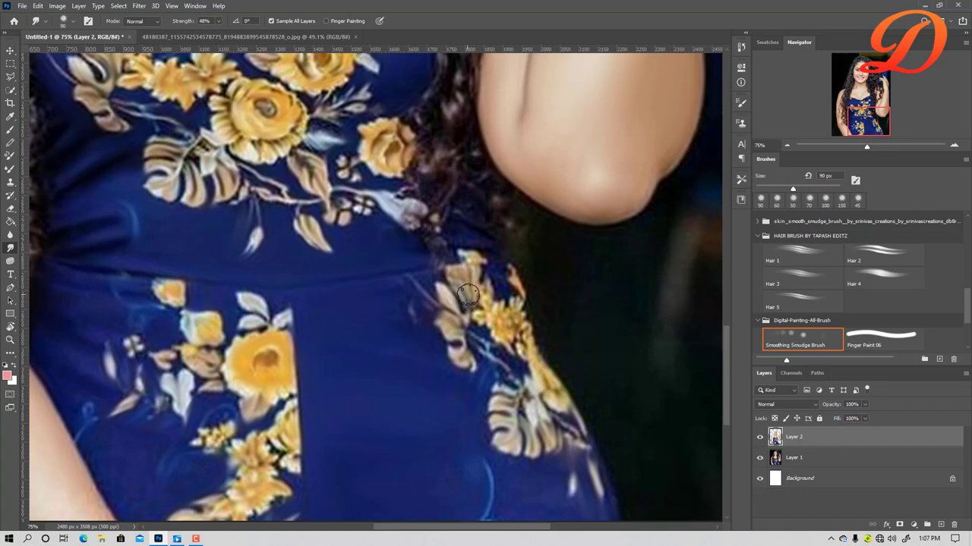
{"action": "mouse_move", "coordinate": [468, 259]}
{"action": "left_mouse_down"}
{"action": "mouse_move", "coordinate": [521, 310]}
{"action": "mouse_move", "coordinate": [484, 241]}
{"action": "mouse_move", "coordinate": [455, 233]}
{"action": "mouse_move", "coordinate": [399, 288]}
{"action": "mouse_move", "coordinate": [411, 282]}
{"action": "left_mouse_up"}
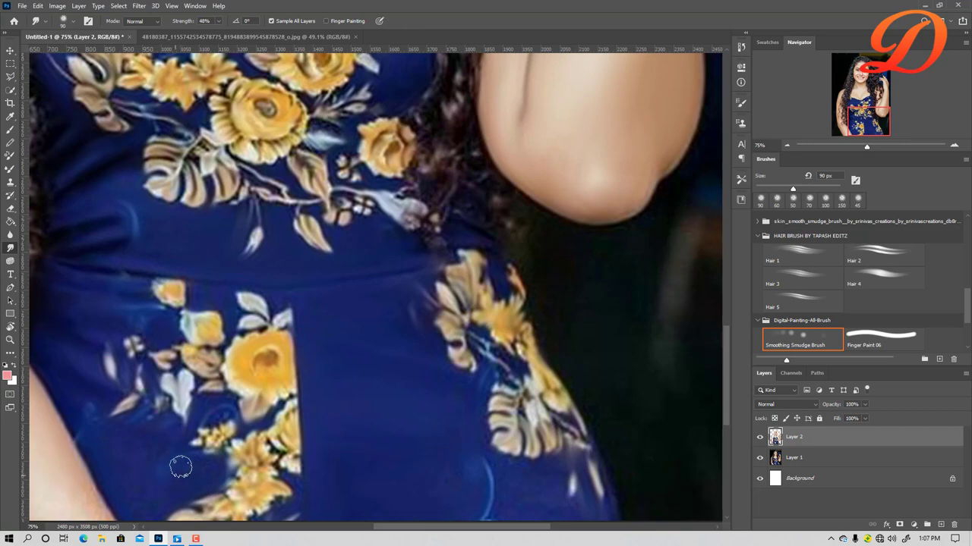
{"action": "left_click_drag", "start_coordinate": [481, 220], "coordinate": [470, 402]}
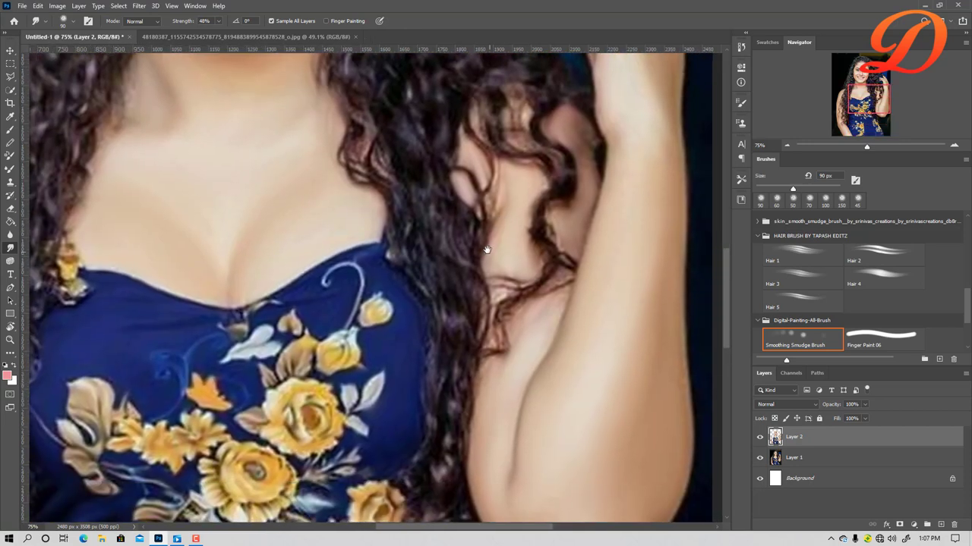
Select Layer 1, choose the Hair 5 brush at 125 px, and add Layer 3 on top.
{"action": "left_click_drag", "start_coordinate": [488, 254], "coordinate": [431, 393]}
{"action": "mouse_move", "coordinate": [497, 293]}
{"action": "left_mouse_down"}
{"action": "mouse_move", "coordinate": [559, 397]}
{"action": "mouse_move", "coordinate": [557, 319]}
{"action": "left_mouse_up"}
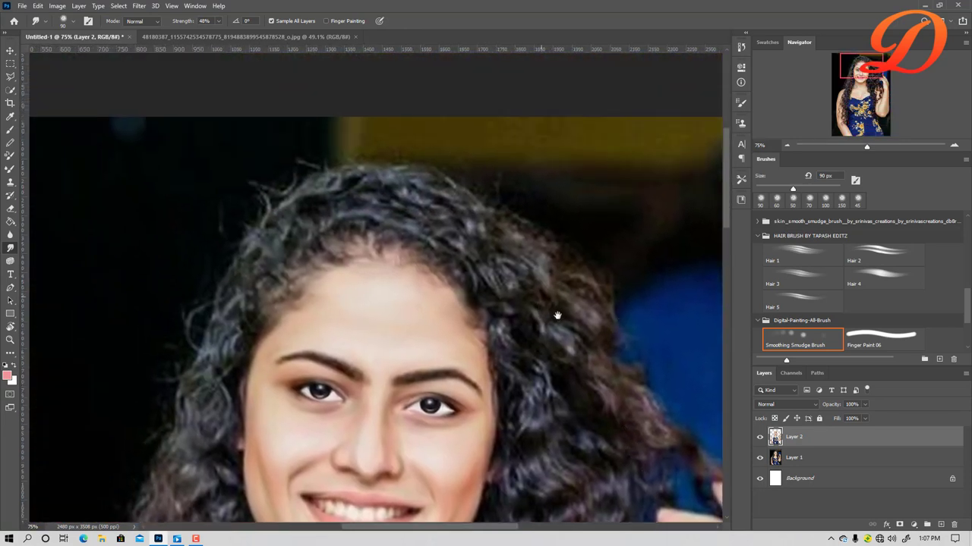
{"action": "left_click", "coordinate": [788, 460]}
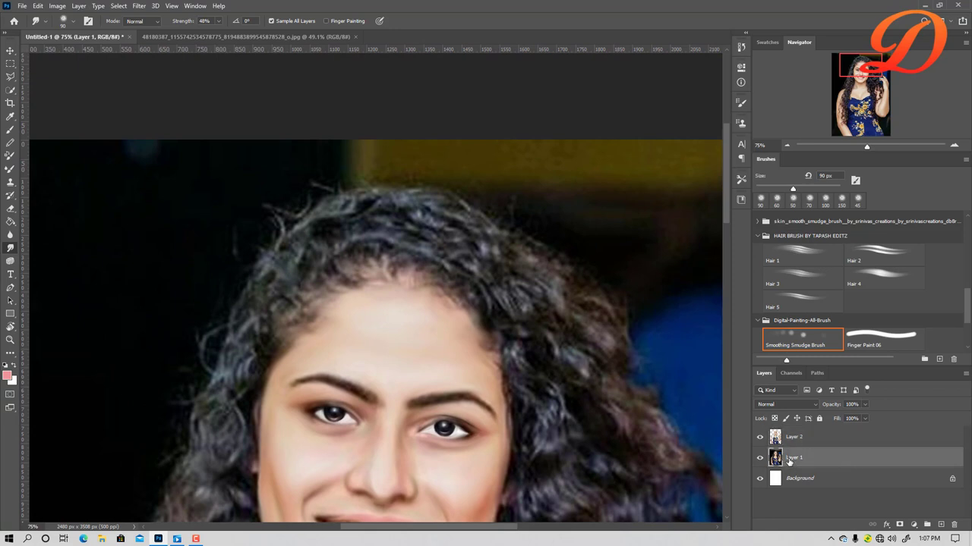
{"action": "left_click", "coordinate": [799, 299]}
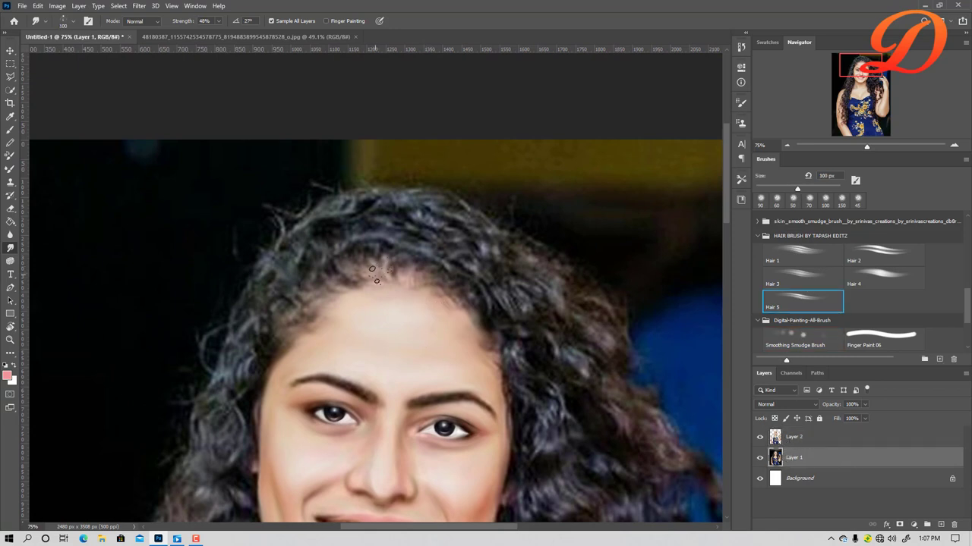
{"action": "key", "text": "bracketright"}
{"action": "key", "text": "bracketright"}
{"action": "key", "text": "bracketright"}
{"action": "key", "text": "bracketleft"}
{"action": "key", "text": "bracketleft"}
{"action": "left_click", "coordinate": [941, 524]}
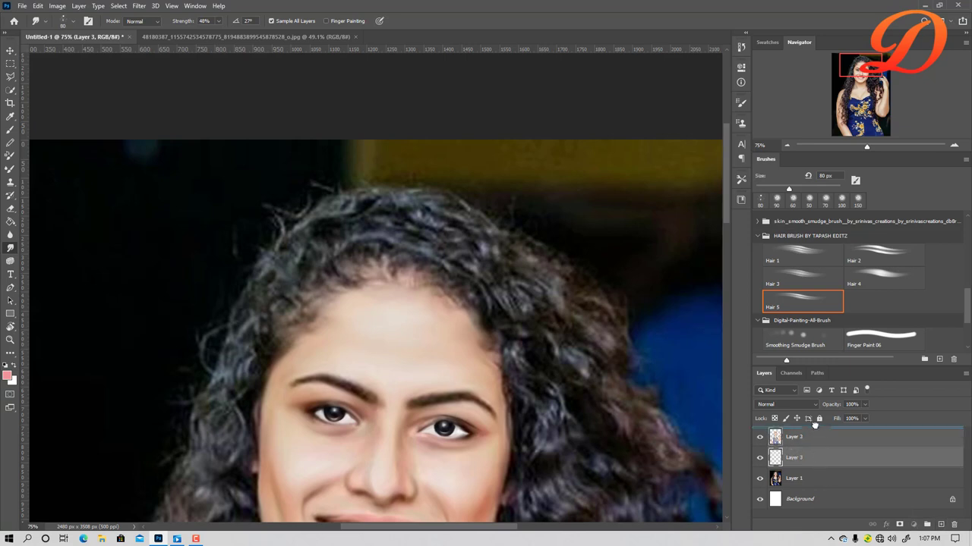
{"action": "left_click_drag", "start_coordinate": [823, 454], "coordinate": [814, 446]}
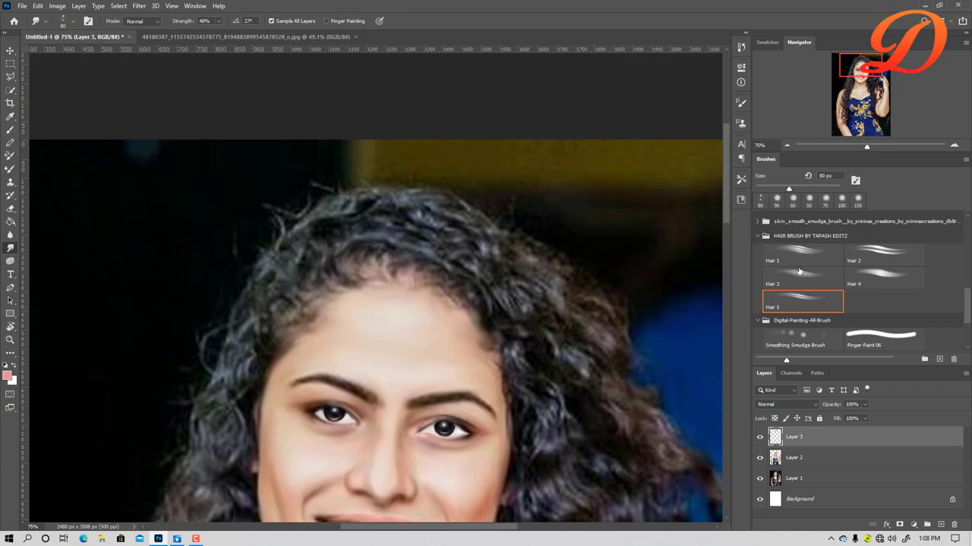
Switch to the Hair 4 brush at 50 px and smudge strands at the top of the head.
{"action": "left_click", "coordinate": [864, 280]}
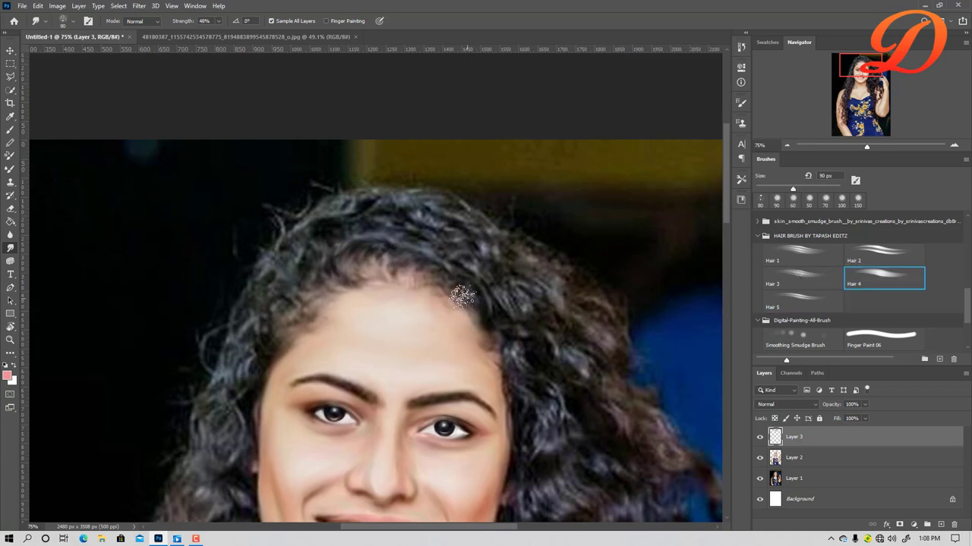
{"action": "key", "text": "bracketleft"}
{"action": "key", "text": "bracketleft"}
{"action": "key", "text": "bracketleft"}
{"action": "key", "text": "bracketleft"}
{"action": "left_click_drag", "start_coordinate": [353, 253], "coordinate": [398, 254]}
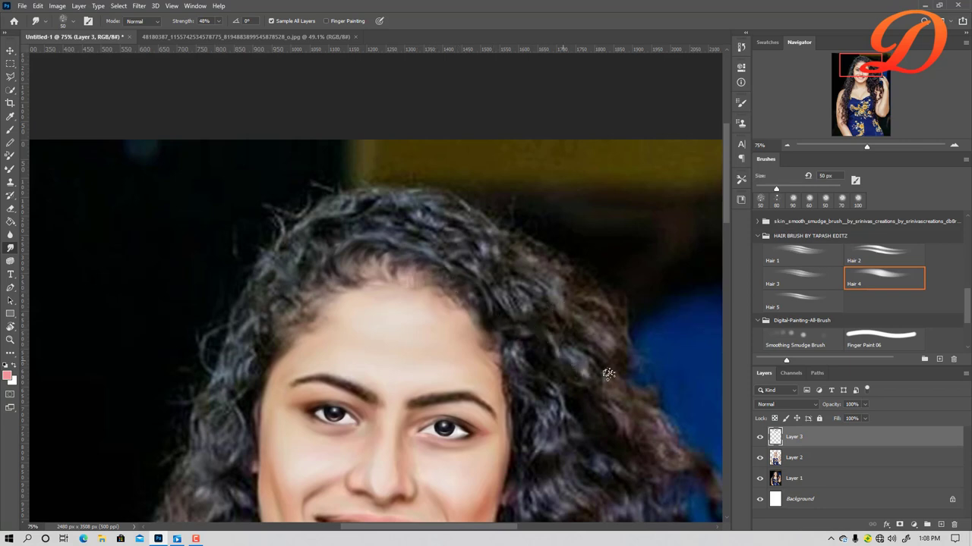
{"action": "mouse_move", "coordinate": [615, 400]}
{"action": "left_mouse_down"}
{"action": "mouse_move", "coordinate": [574, 297]}
{"action": "mouse_move", "coordinate": [538, 275]}
{"action": "left_mouse_up"}
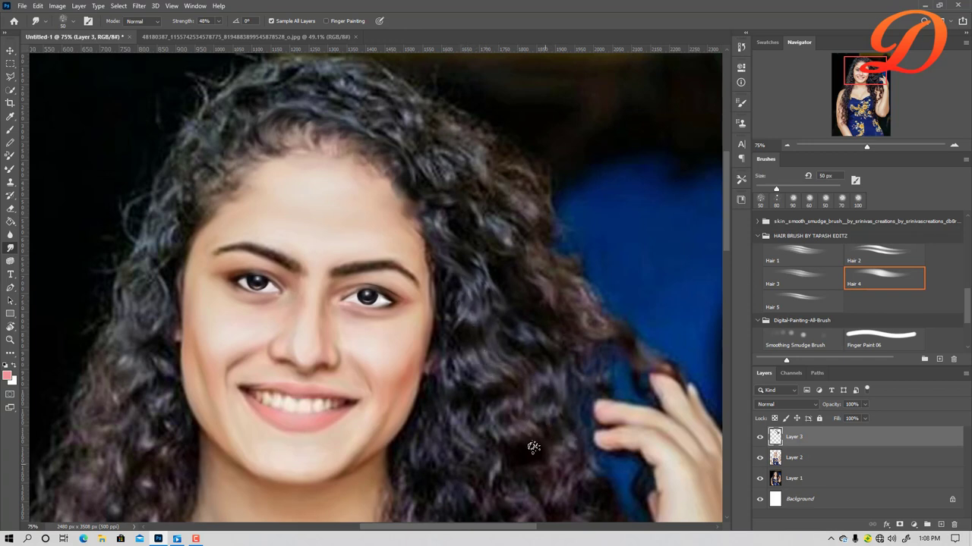
Switch to the Hair 1 brush at 50 px and smudge the curls beside the face.
{"action": "left_click", "coordinate": [806, 254]}
{"action": "key", "text": "bracketleft"}
{"action": "key", "text": "bracketleft"}
{"action": "key", "text": "bracketleft"}
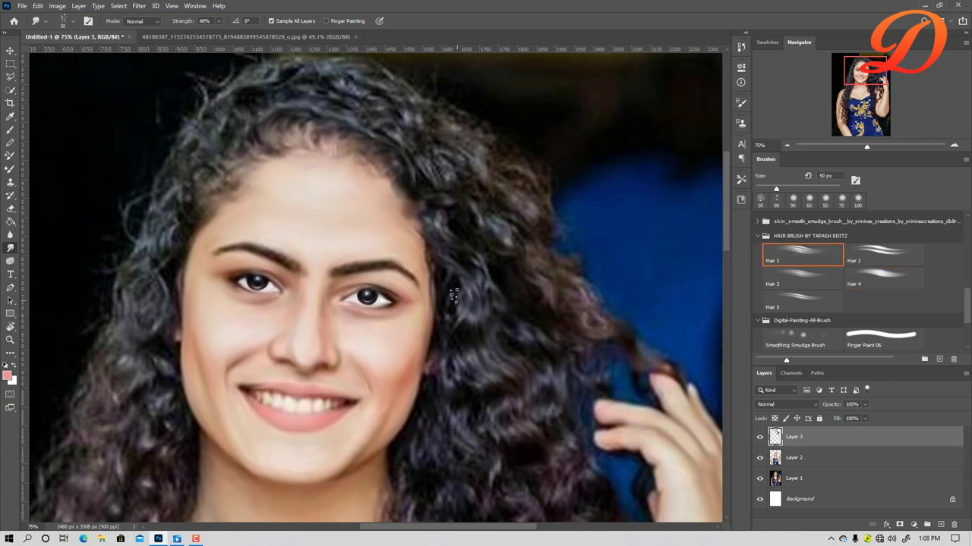
{"action": "left_click_drag", "start_coordinate": [450, 285], "coordinate": [465, 304]}
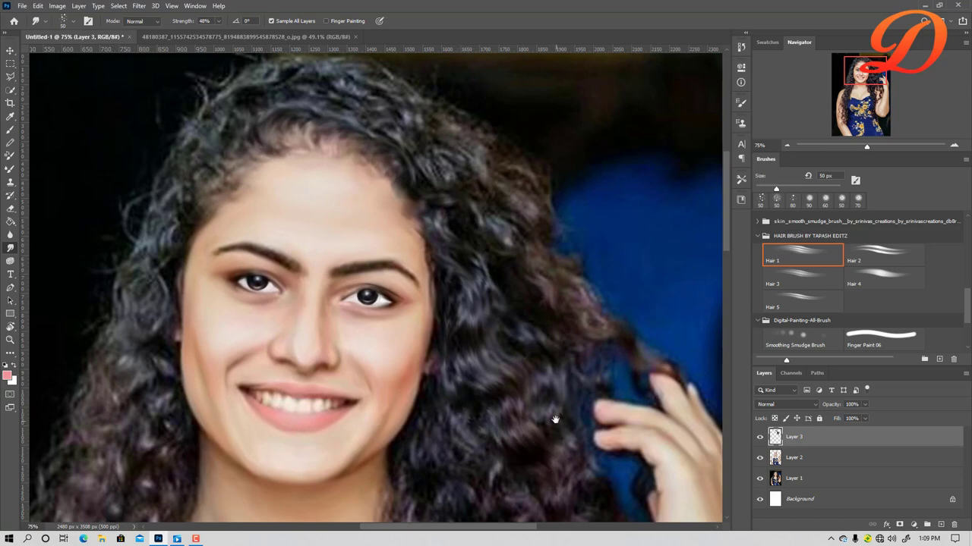
{"action": "left_click_drag", "start_coordinate": [554, 420], "coordinate": [520, 230]}
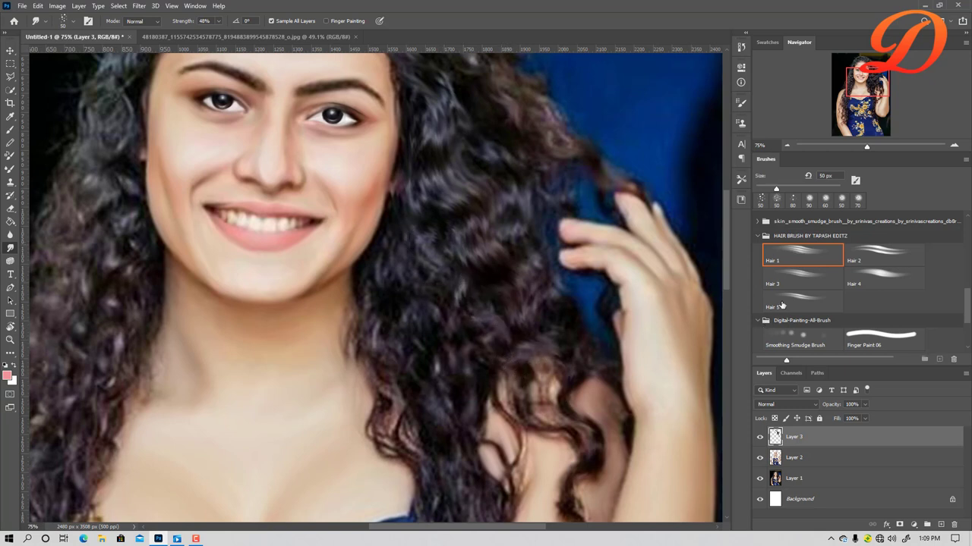
Pick the Hair 3 brush at 45 px and smudge the first right-side curls.
{"action": "left_click", "coordinate": [861, 282]}
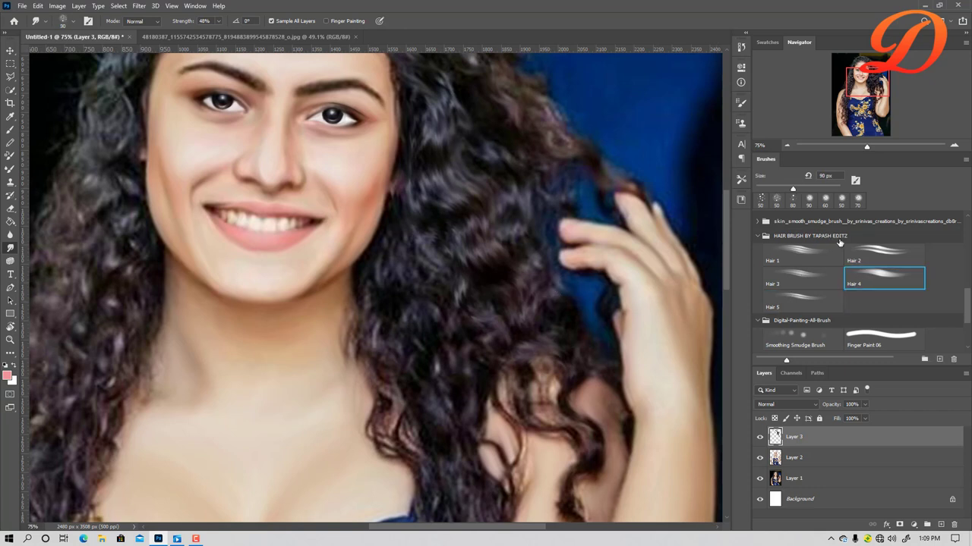
{"action": "left_click", "coordinate": [869, 253]}
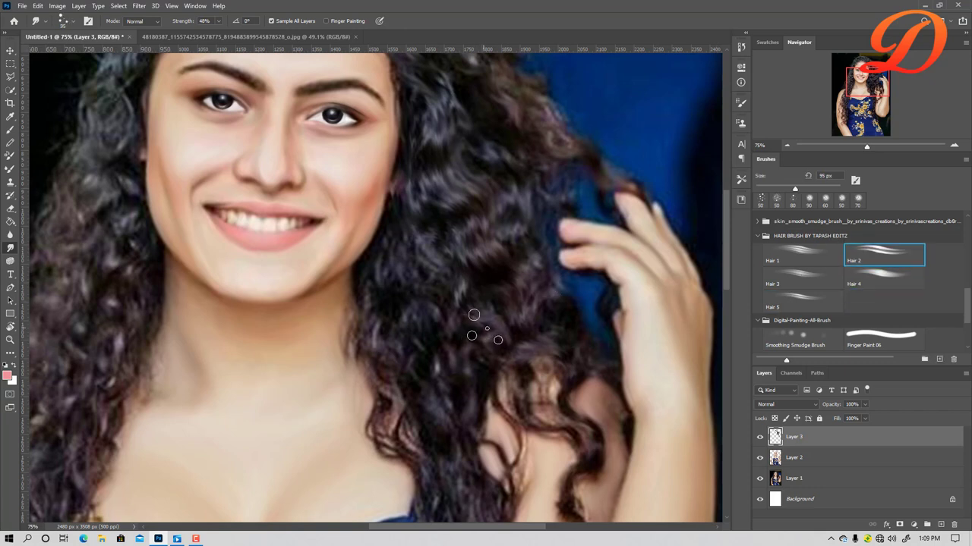
{"action": "left_click", "coordinate": [801, 275]}
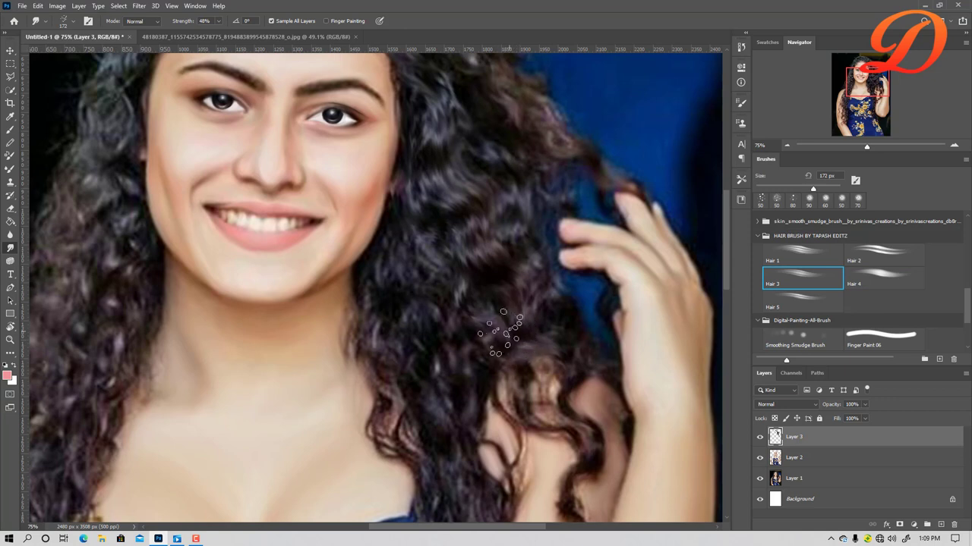
{"action": "key", "text": "bracketleft"}
{"action": "key", "text": "bracketleft"}
{"action": "key", "text": "bracketleft"}
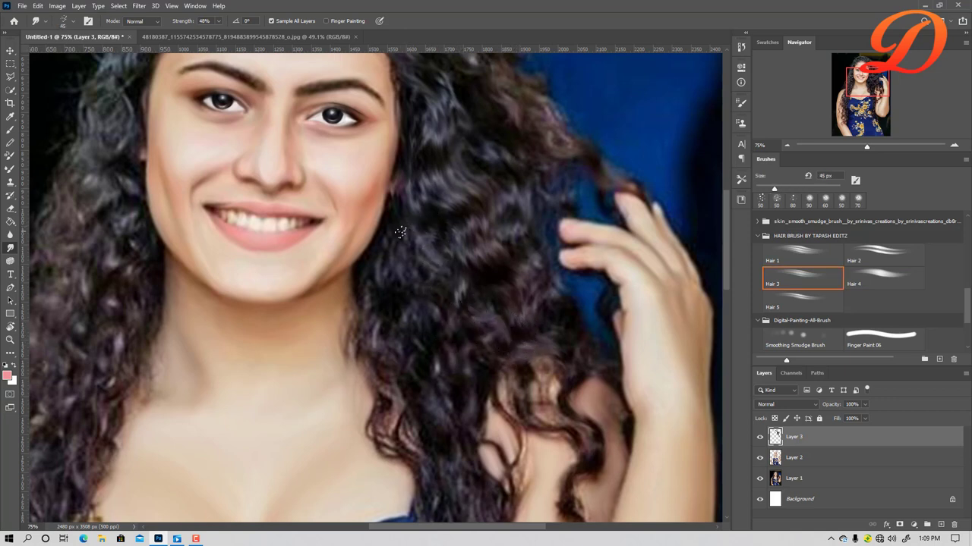
{"action": "left_click_drag", "start_coordinate": [400, 232], "coordinate": [421, 246]}
Lower smudge strength to 87% and smear the right curls down over the shoulder.
{"action": "left_click_drag", "start_coordinate": [175, 25], "coordinate": [173, 25]}
{"action": "left_click_drag", "start_coordinate": [403, 203], "coordinate": [472, 312]}
{"action": "left_click_drag", "start_coordinate": [393, 205], "coordinate": [437, 281]}
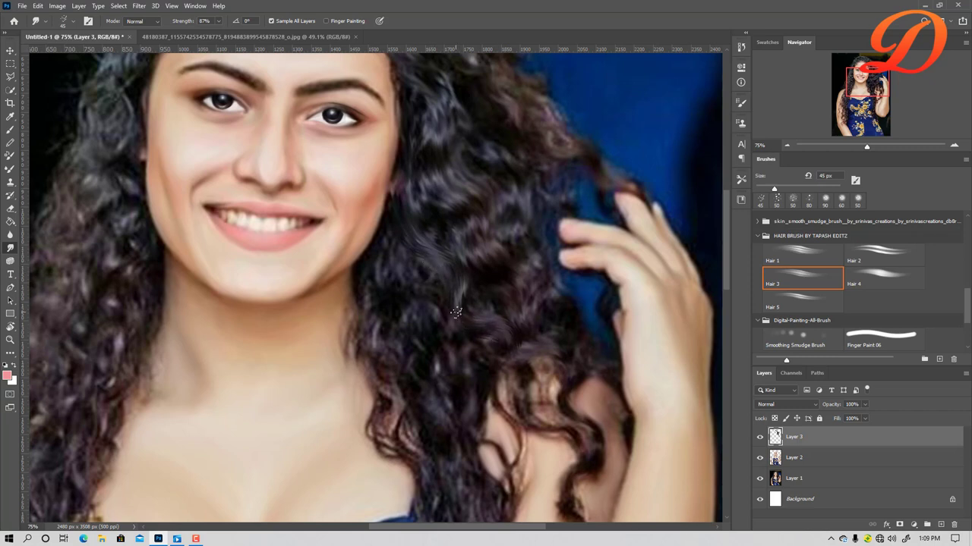
{"action": "left_click_drag", "start_coordinate": [501, 352], "coordinate": [567, 418]}
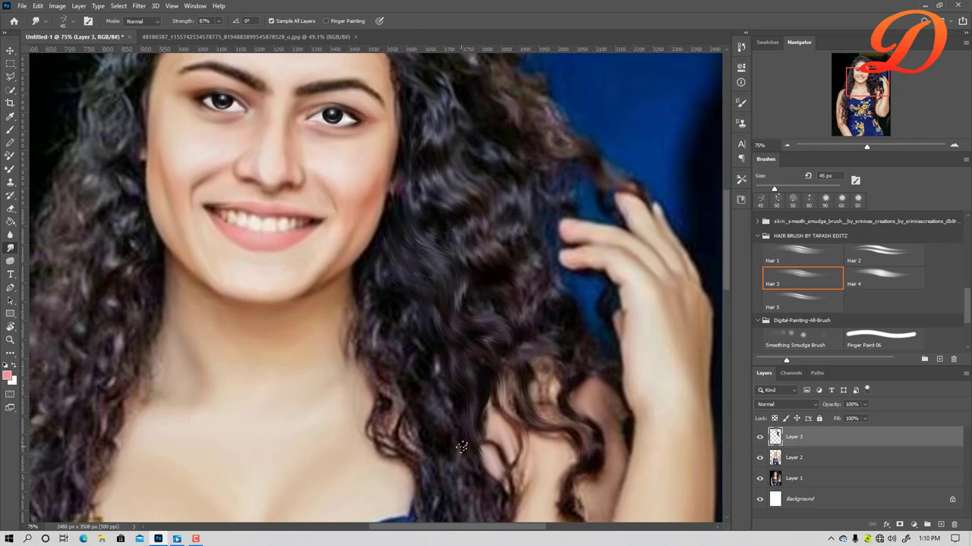
Smudge the hair edge beside the neck and add painted streaks to the lower hair.
{"action": "scroll", "coordinate": [471, 425], "scroll_direction": "down", "scroll_amount": 3}
{"action": "scroll", "coordinate": [467, 349], "scroll_direction": "down", "scroll_amount": 2}
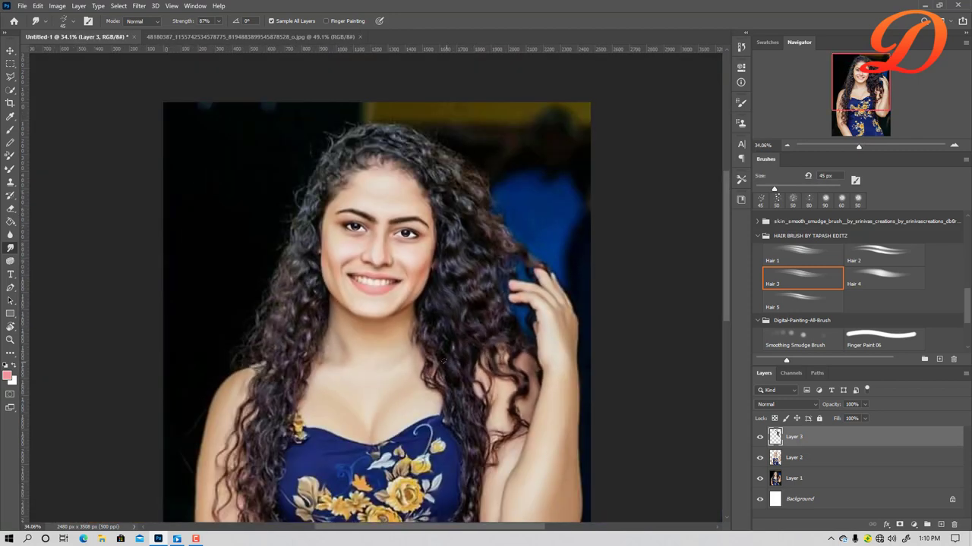
{"action": "scroll", "coordinate": [431, 352], "scroll_direction": "up", "scroll_amount": 2}
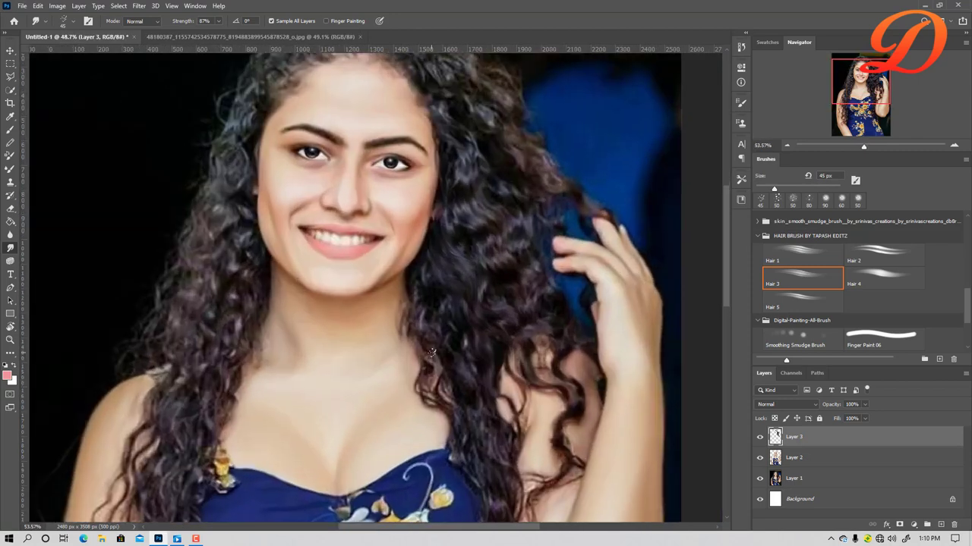
{"action": "scroll", "coordinate": [431, 352], "scroll_direction": "up", "scroll_amount": 2}
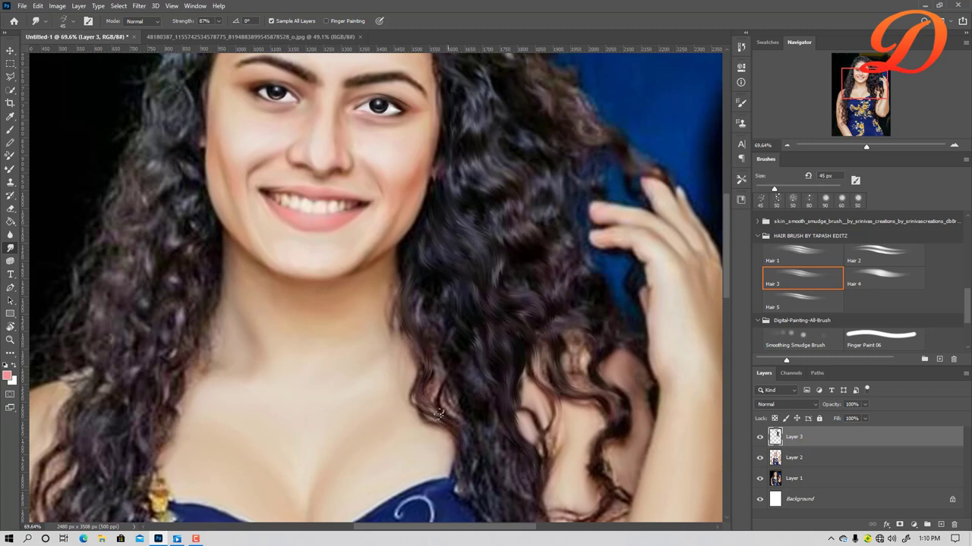
{"action": "left_click_drag", "start_coordinate": [405, 247], "coordinate": [386, 326]}
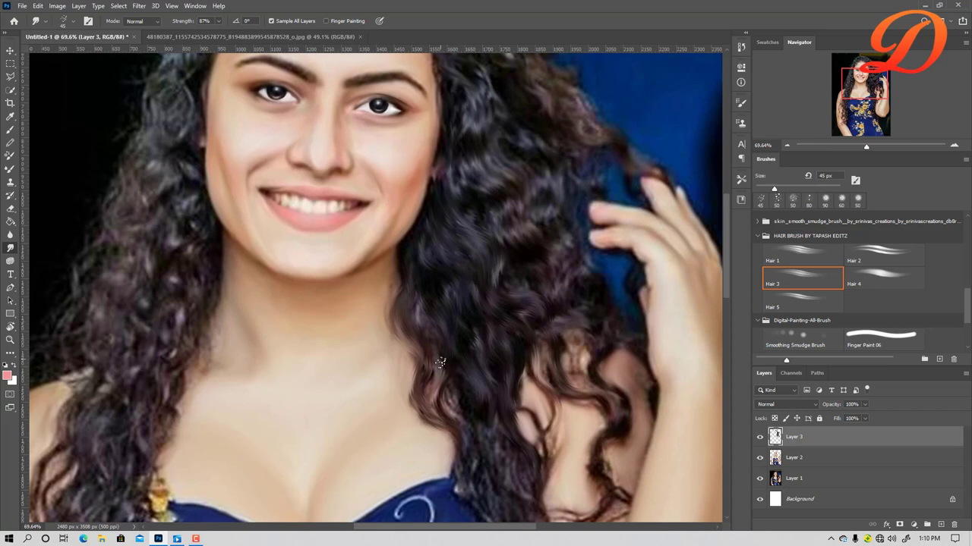
{"action": "left_click_drag", "start_coordinate": [440, 362], "coordinate": [457, 455]}
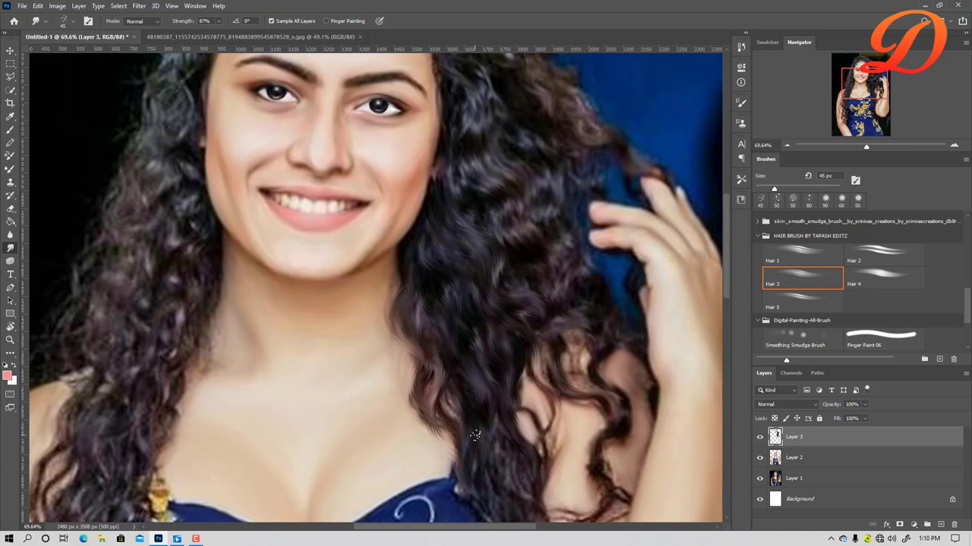
{"action": "left_click_drag", "start_coordinate": [479, 403], "coordinate": [508, 457]}
Smudge the hair edge over the dress top and define the curly strands beside the arm.
{"action": "left_click_drag", "start_coordinate": [516, 344], "coordinate": [489, 191]}
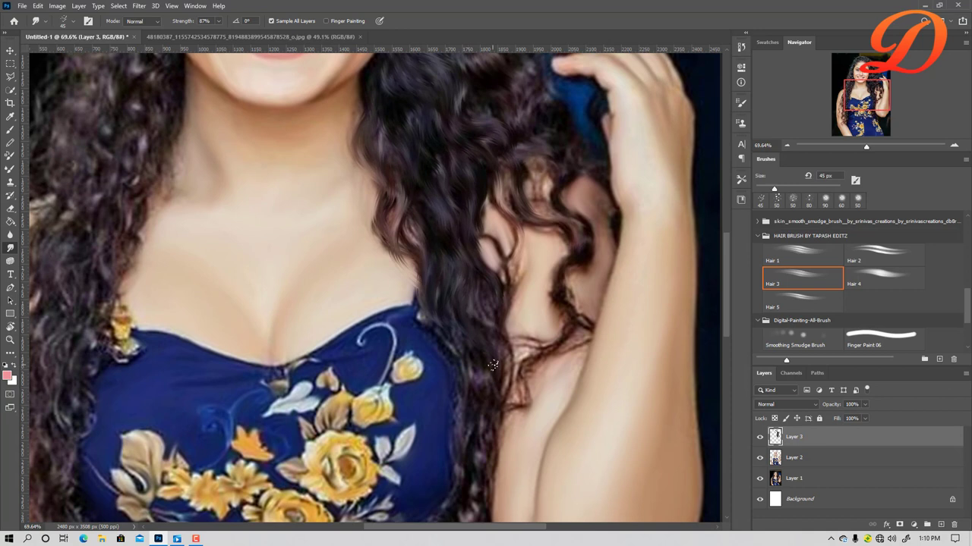
{"action": "left_click_drag", "start_coordinate": [423, 311], "coordinate": [427, 333]}
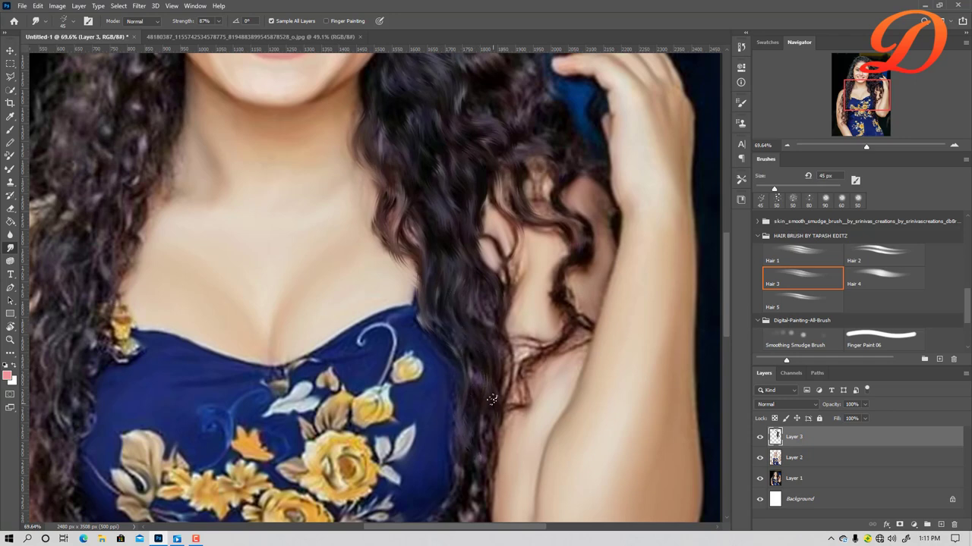
{"action": "left_click_drag", "start_coordinate": [486, 352], "coordinate": [432, 196]}
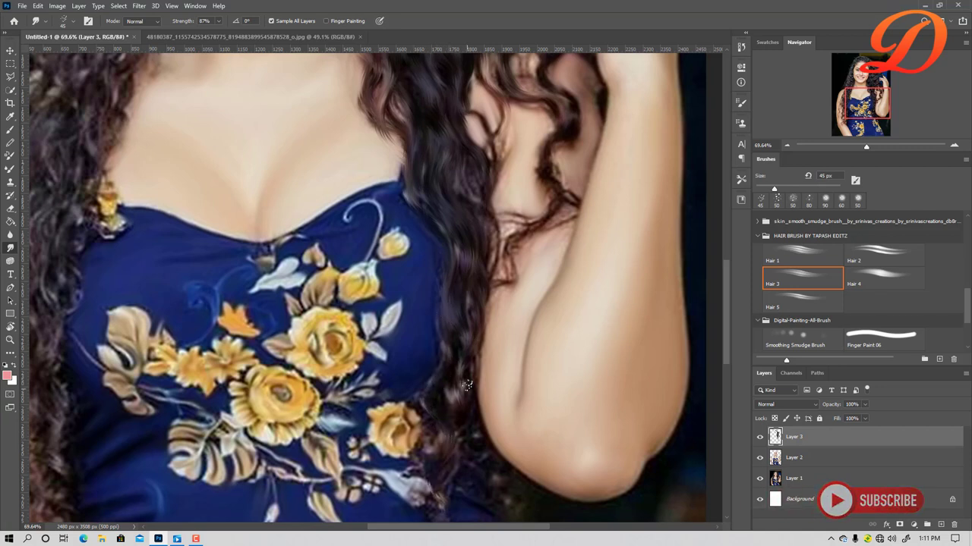
{"action": "scroll", "coordinate": [473, 299], "scroll_direction": "down", "scroll_amount": 3}
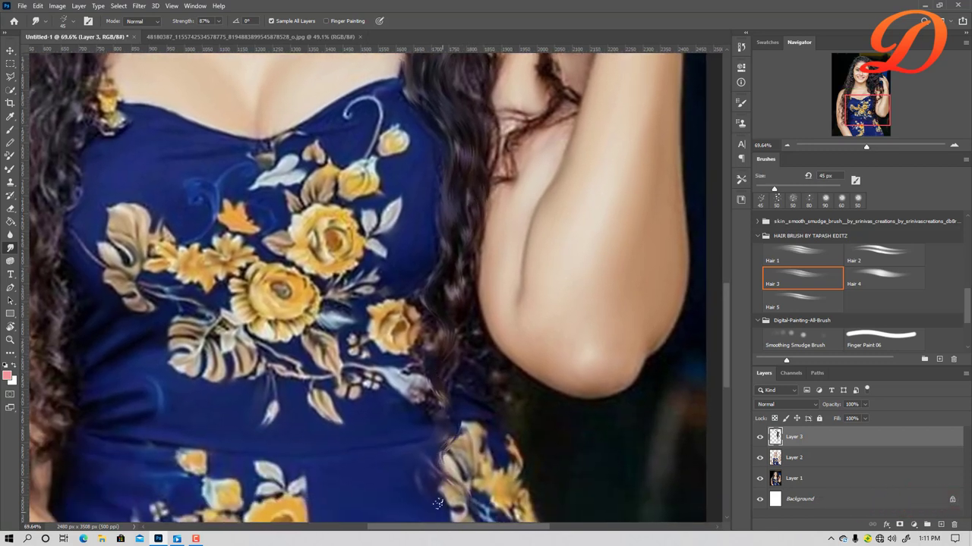
{"action": "left_click_drag", "start_coordinate": [452, 279], "coordinate": [434, 391]}
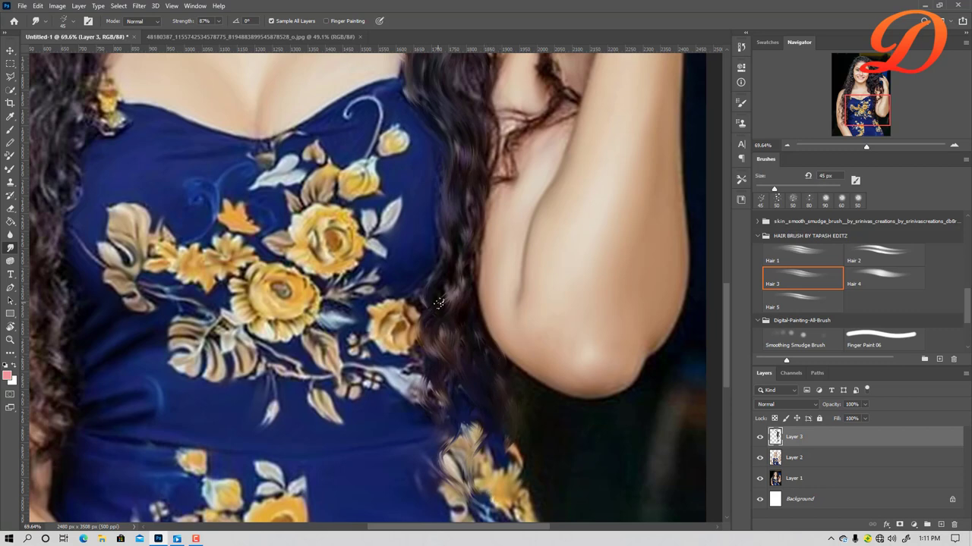
Fit the photo to the window and smear the strands along the lower-right hair edge.
{"action": "key", "text": "ctrl+0"}
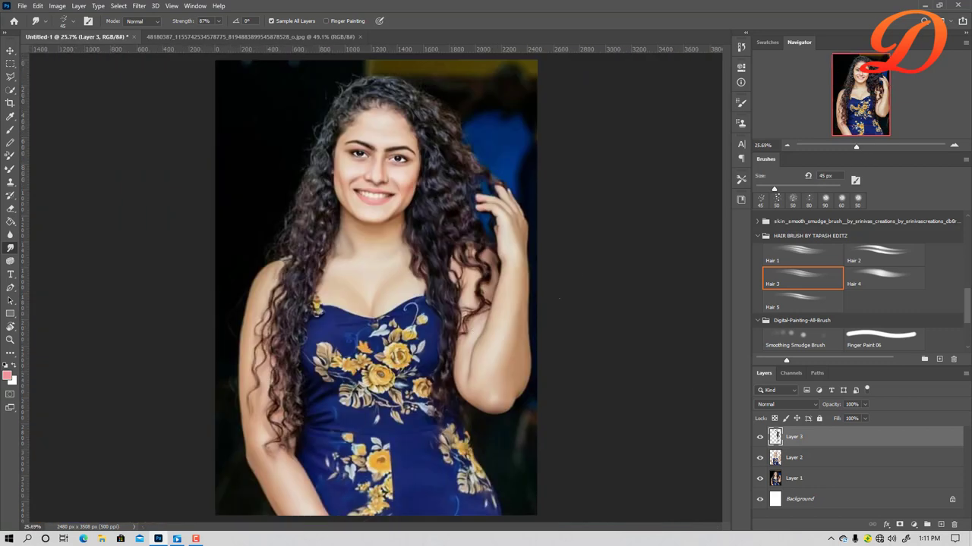
{"action": "scroll", "coordinate": [390, 244], "scroll_direction": "up", "scroll_amount": 2}
{"action": "scroll", "coordinate": [393, 247], "scroll_direction": "up", "scroll_amount": 3}
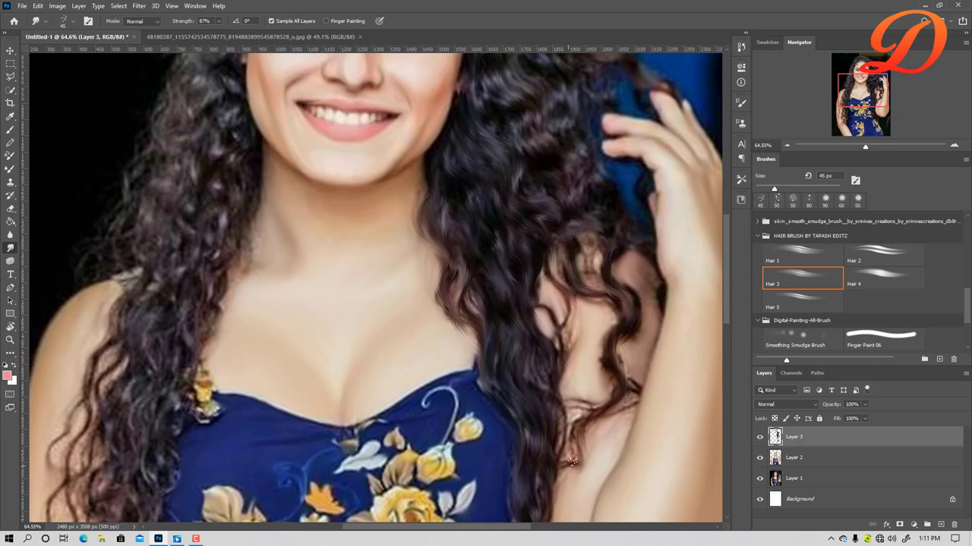
{"action": "left_click_drag", "start_coordinate": [569, 426], "coordinate": [576, 464]}
{"action": "left_click_drag", "start_coordinate": [595, 399], "coordinate": [638, 409]}
{"action": "left_click_drag", "start_coordinate": [619, 373], "coordinate": [593, 446]}
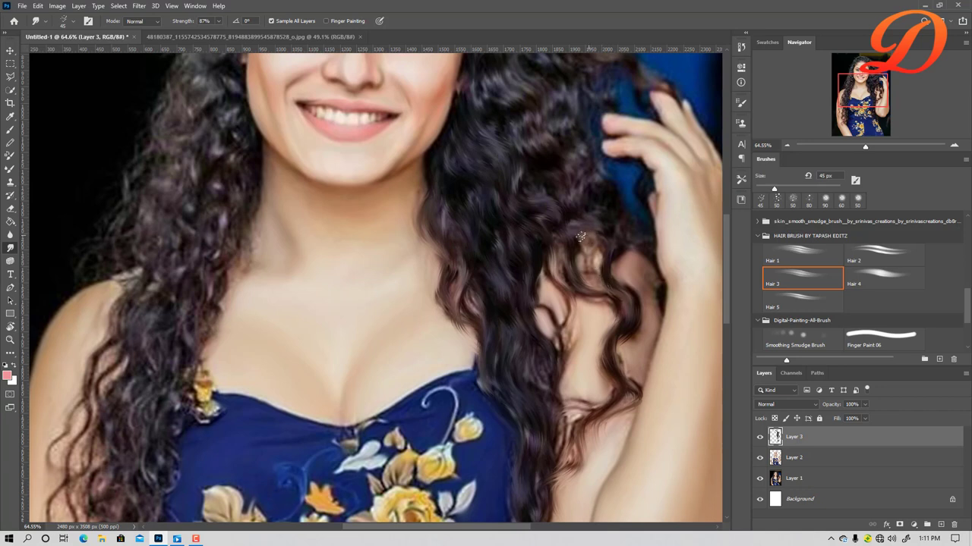
Smooth the strands on the right side of the hair.
{"action": "left_click_drag", "start_coordinate": [580, 237], "coordinate": [592, 292]}
{"action": "left_click_drag", "start_coordinate": [590, 243], "coordinate": [611, 286]}
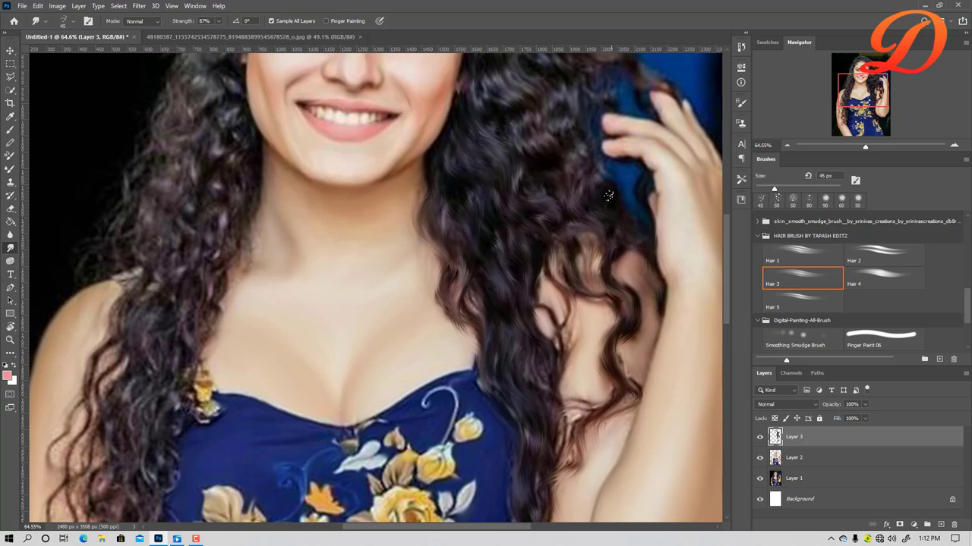
{"action": "left_click_drag", "start_coordinate": [593, 197], "coordinate": [586, 346]}
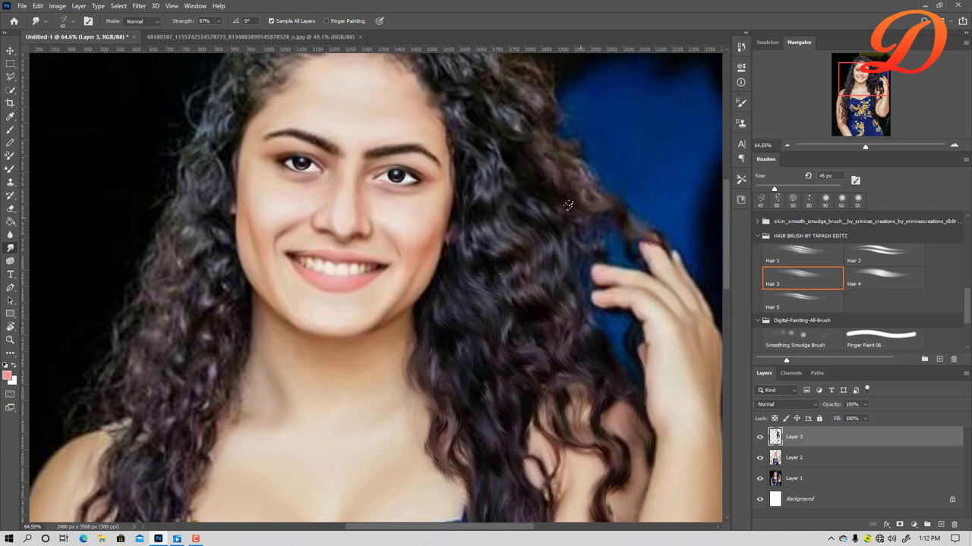
Darken and smooth the hair strands between the curls and the raised fingers.
{"action": "left_click_drag", "start_coordinate": [597, 227], "coordinate": [604, 267]}
{"action": "left_click_drag", "start_coordinate": [523, 168], "coordinate": [590, 267]}
{"action": "left_click_drag", "start_coordinate": [508, 169], "coordinate": [593, 264]}
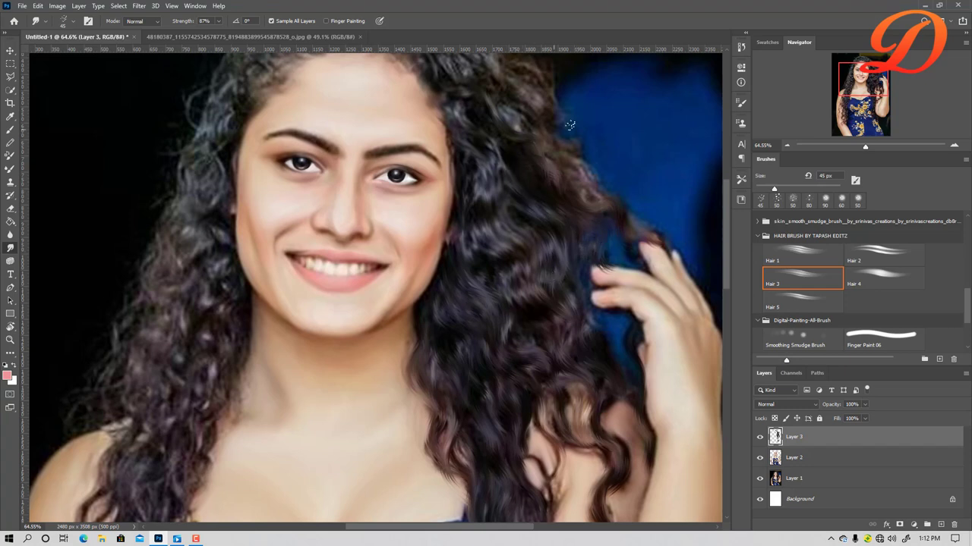
{"action": "left_click_drag", "start_coordinate": [570, 124], "coordinate": [495, 260]}
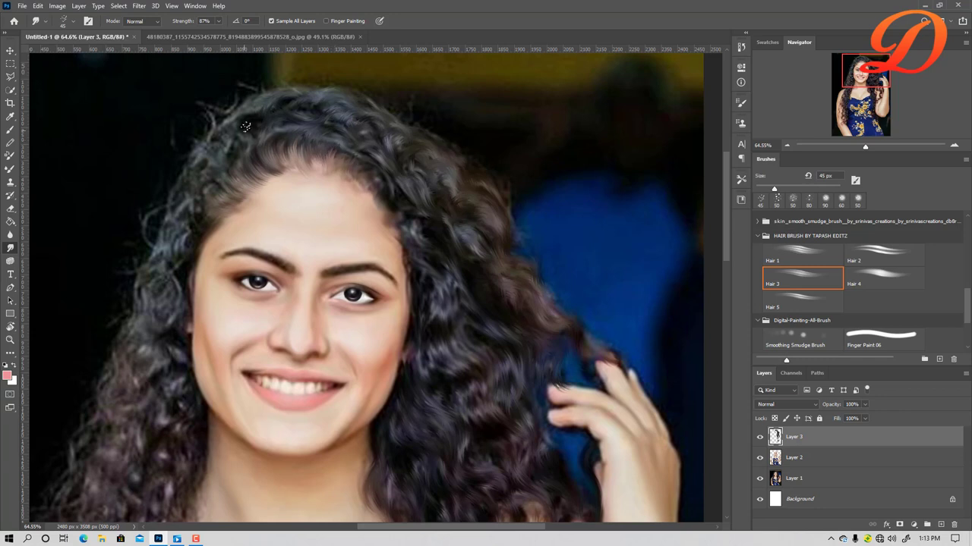
Smudge the curls along the top hairline with the Hair 3 brush.
{"action": "mouse_move", "coordinate": [248, 151]}
{"action": "left_mouse_down"}
{"action": "mouse_move", "coordinate": [251, 131]}
{"action": "mouse_move", "coordinate": [284, 103]}
{"action": "left_mouse_up"}
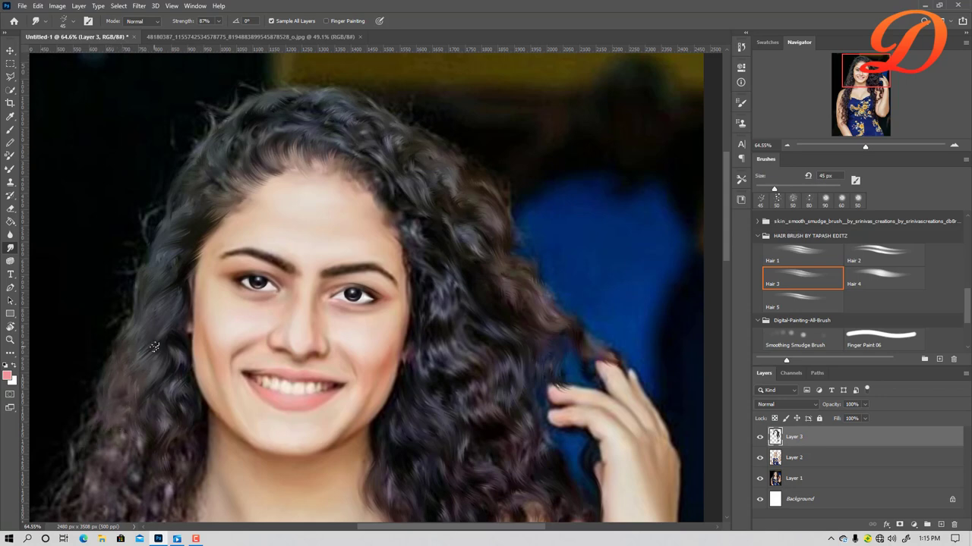
Pan the canvas down from the face to the lower curls, neckline and dress.
{"action": "scroll", "coordinate": [147, 296], "scroll_direction": "down", "scroll_amount": 3}
{"action": "scroll", "coordinate": [170, 416], "scroll_direction": "down", "scroll_amount": 3}
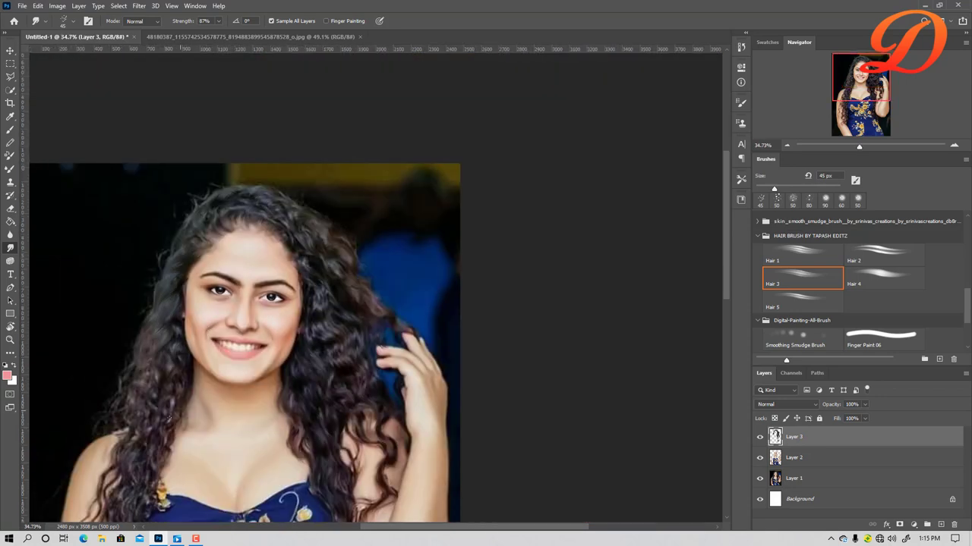
{"action": "scroll", "coordinate": [183, 304], "scroll_direction": "up", "scroll_amount": 2}
{"action": "scroll", "coordinate": [182, 304], "scroll_direction": "up", "scroll_amount": 3}
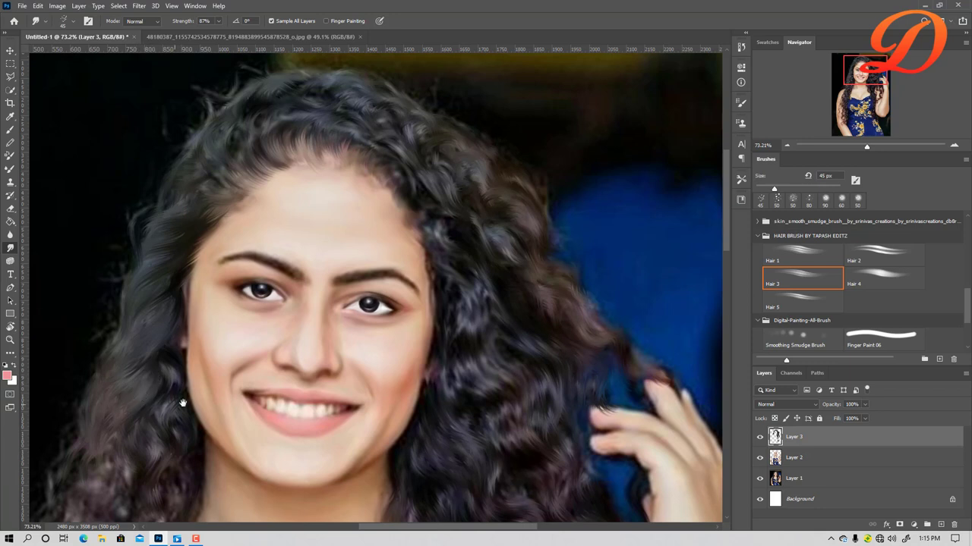
{"action": "left_click_drag", "start_coordinate": [179, 402], "coordinate": [228, 277]}
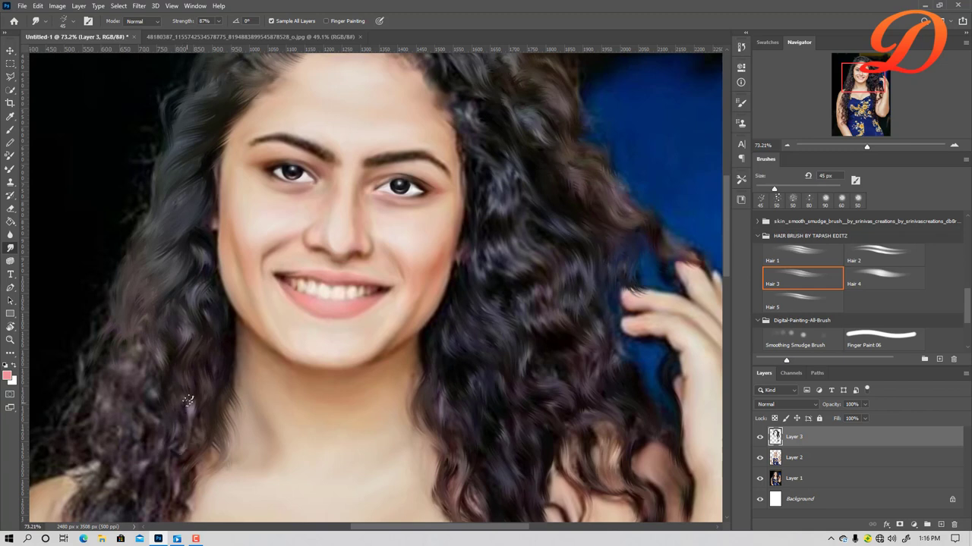
{"action": "left_click_drag", "start_coordinate": [216, 355], "coordinate": [252, 231]}
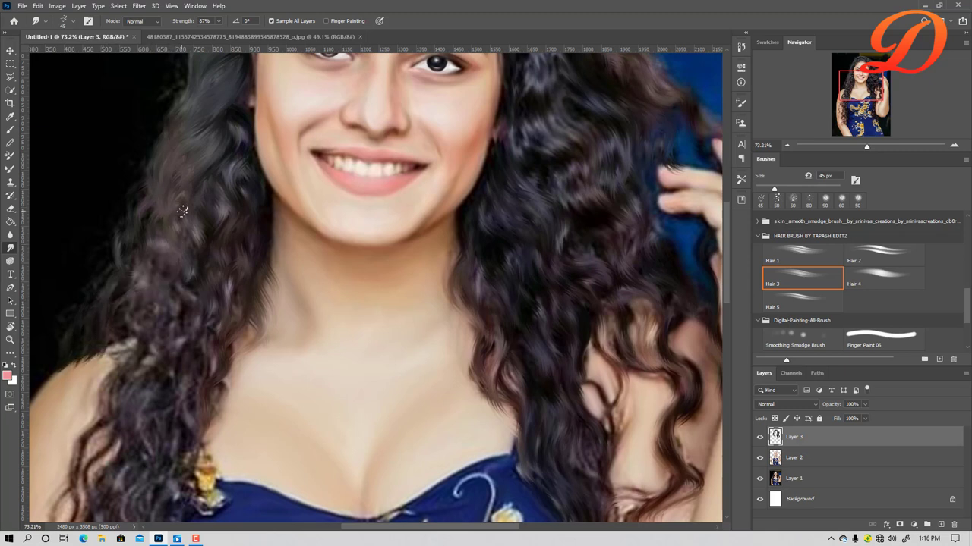
Hide and re-show the original photo layer to compare, then pan to the left-side hair.
{"action": "left_click", "coordinate": [760, 478]}
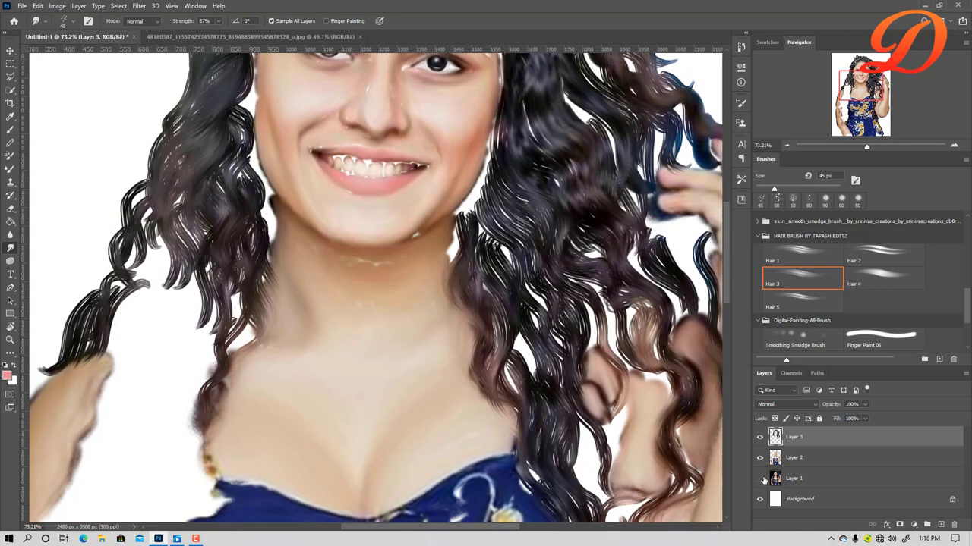
{"action": "left_click", "coordinate": [761, 478]}
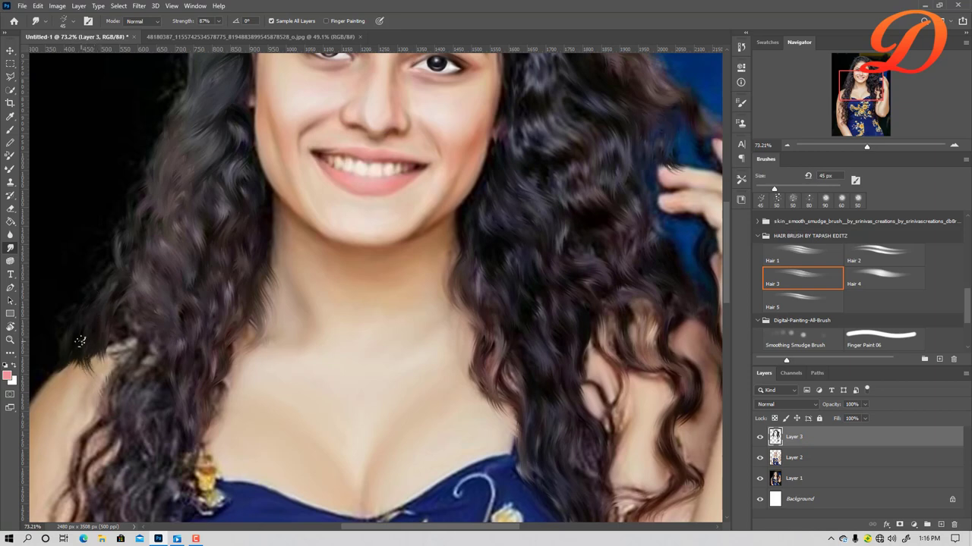
{"action": "left_click_drag", "start_coordinate": [216, 296], "coordinate": [338, 284]}
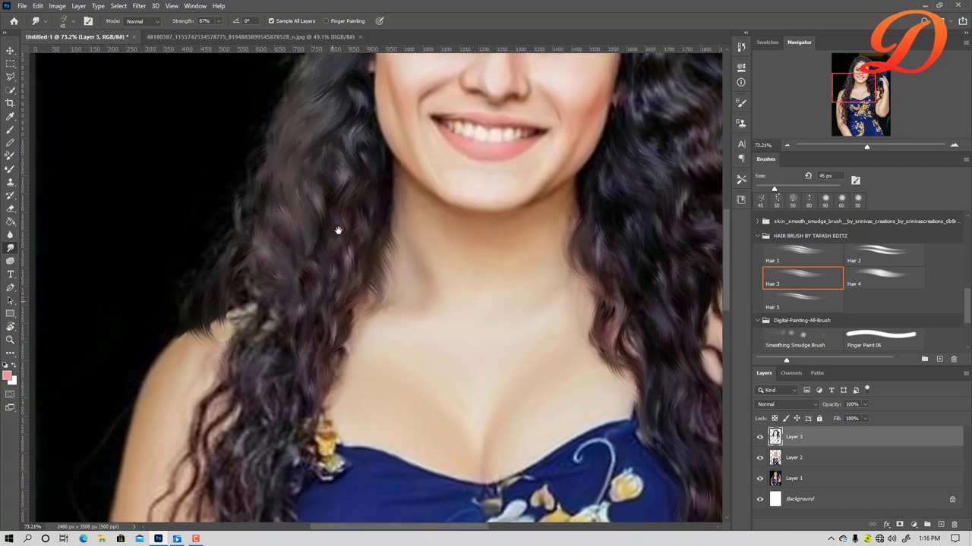
{"action": "left_click_drag", "start_coordinate": [320, 319], "coordinate": [335, 243]}
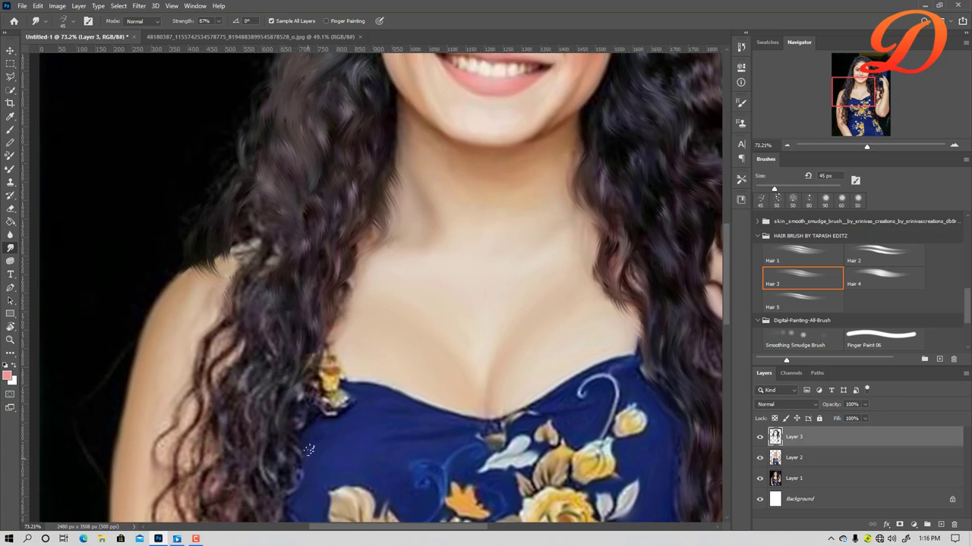
Smudge the left curls down over the shoulder and dress into smooth strands.
{"action": "left_click_drag", "start_coordinate": [300, 383], "coordinate": [319, 428]}
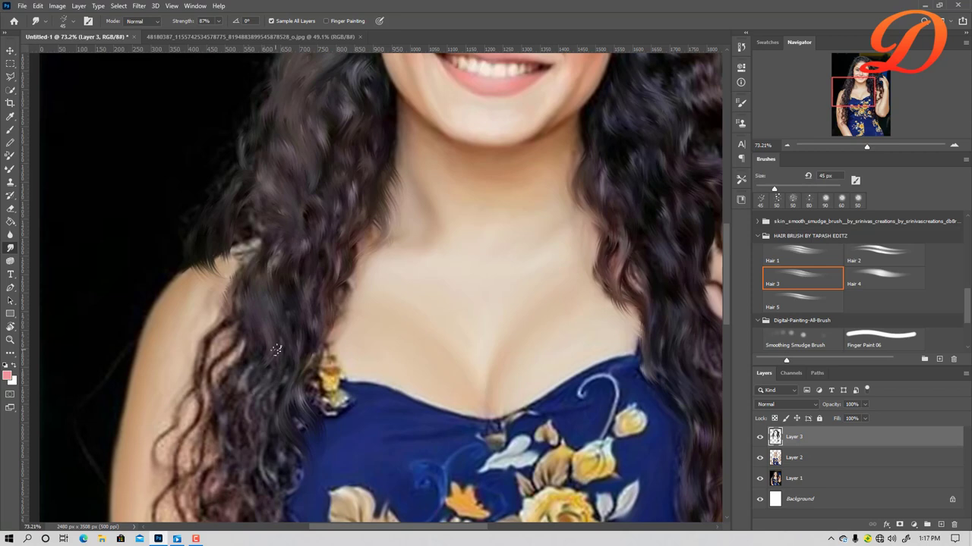
{"action": "scroll", "coordinate": [296, 364], "scroll_direction": "down", "scroll_amount": 3}
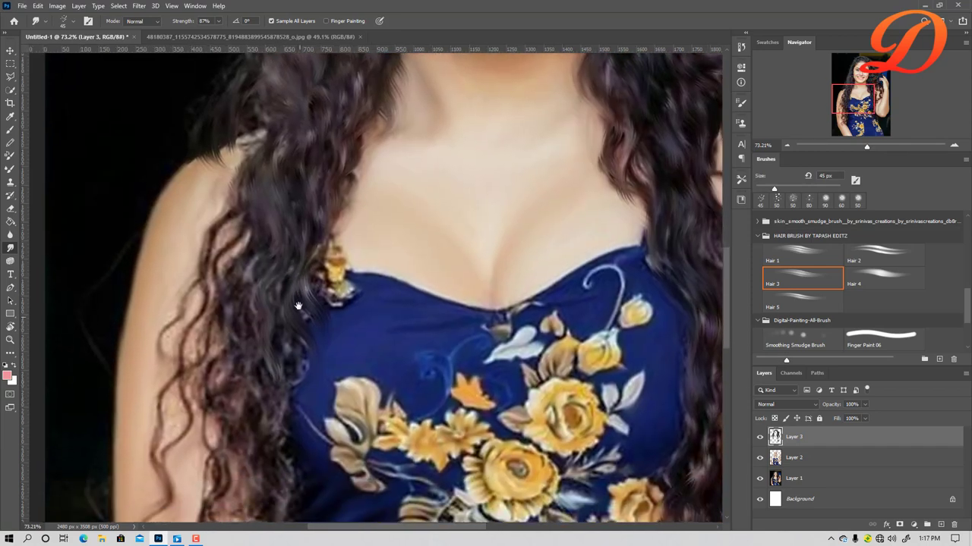
{"action": "left_click_drag", "start_coordinate": [291, 268], "coordinate": [288, 372]}
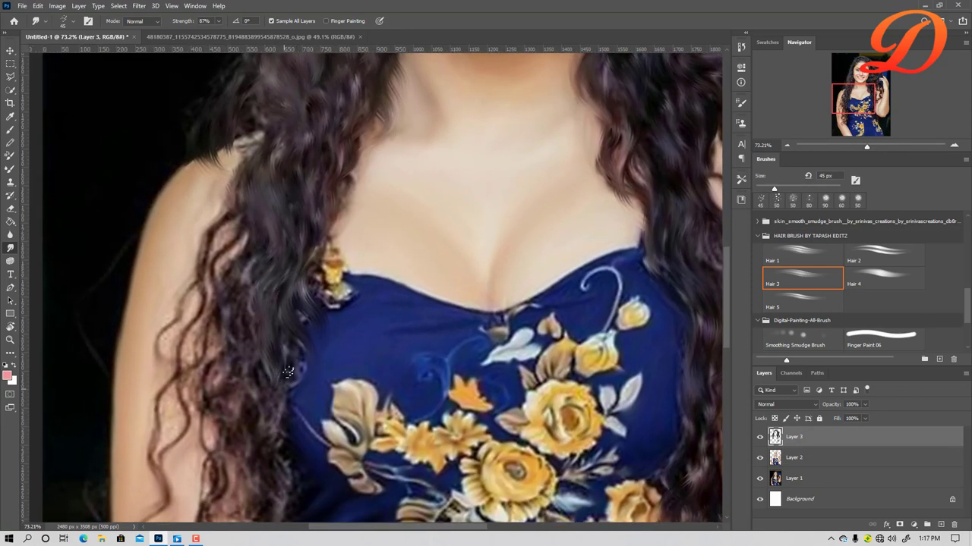
{"action": "left_click_drag", "start_coordinate": [278, 303], "coordinate": [288, 448]}
{"action": "left_click_drag", "start_coordinate": [235, 199], "coordinate": [163, 520]}
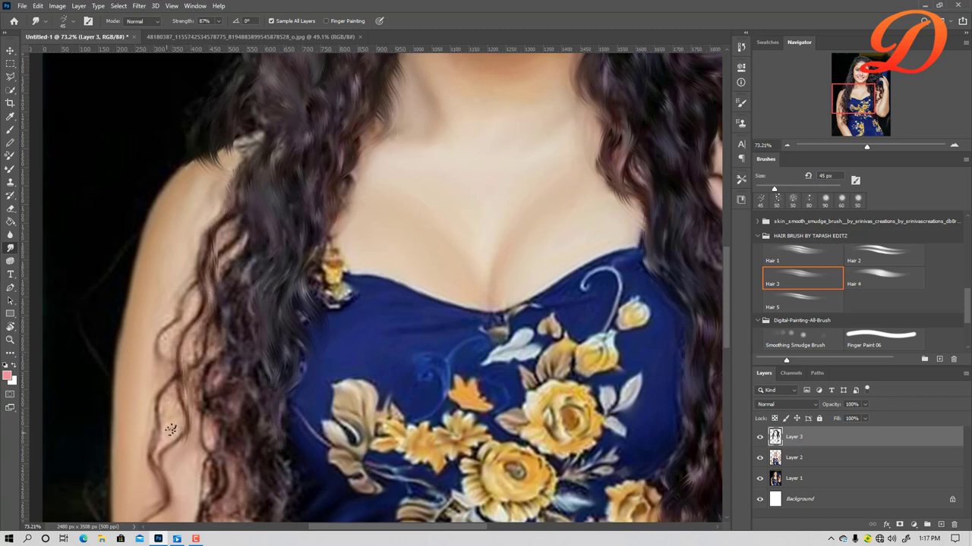
{"action": "mouse_move", "coordinate": [174, 371]}
{"action": "left_mouse_down"}
{"action": "mouse_move", "coordinate": [154, 444]}
{"action": "mouse_move", "coordinate": [200, 353]}
{"action": "mouse_move", "coordinate": [194, 277]}
{"action": "mouse_move", "coordinate": [164, 341]}
{"action": "mouse_move", "coordinate": [211, 259]}
{"action": "left_mouse_up"}
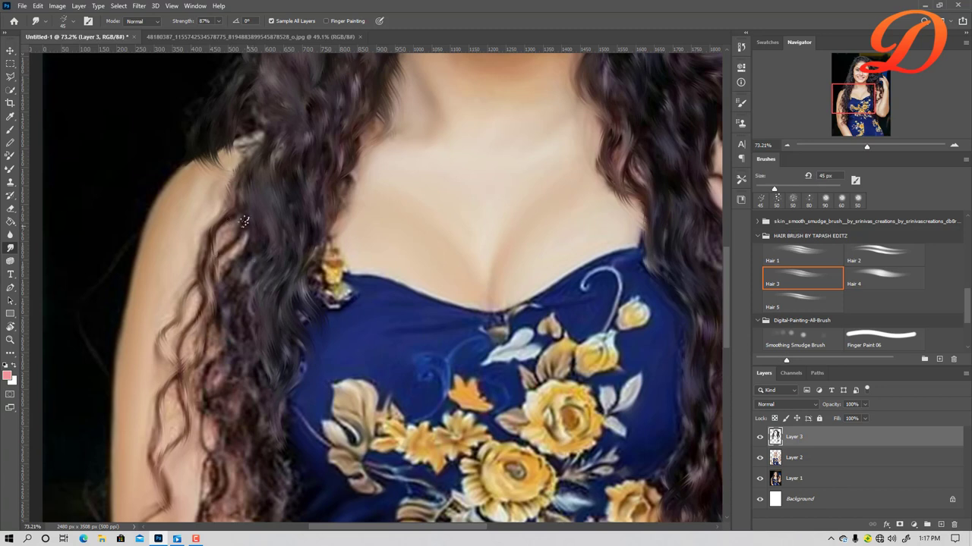
{"action": "mouse_move", "coordinate": [232, 219]}
{"action": "left_mouse_down"}
{"action": "mouse_move", "coordinate": [250, 257]}
{"action": "mouse_move", "coordinate": [263, 262]}
{"action": "mouse_move", "coordinate": [255, 345]}
{"action": "left_mouse_up"}
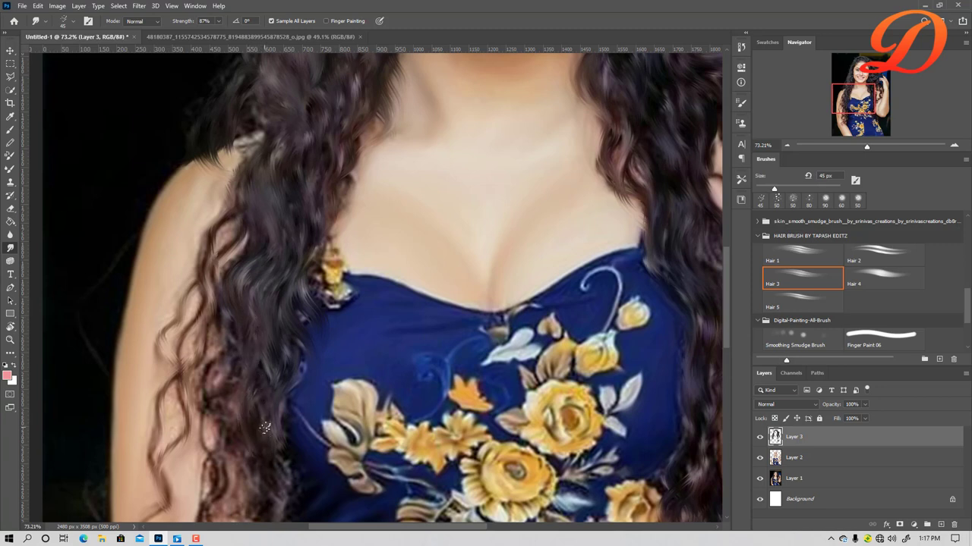
{"action": "left_click_drag", "start_coordinate": [257, 379], "coordinate": [260, 374]}
{"action": "left_click_drag", "start_coordinate": [264, 442], "coordinate": [344, 256]}
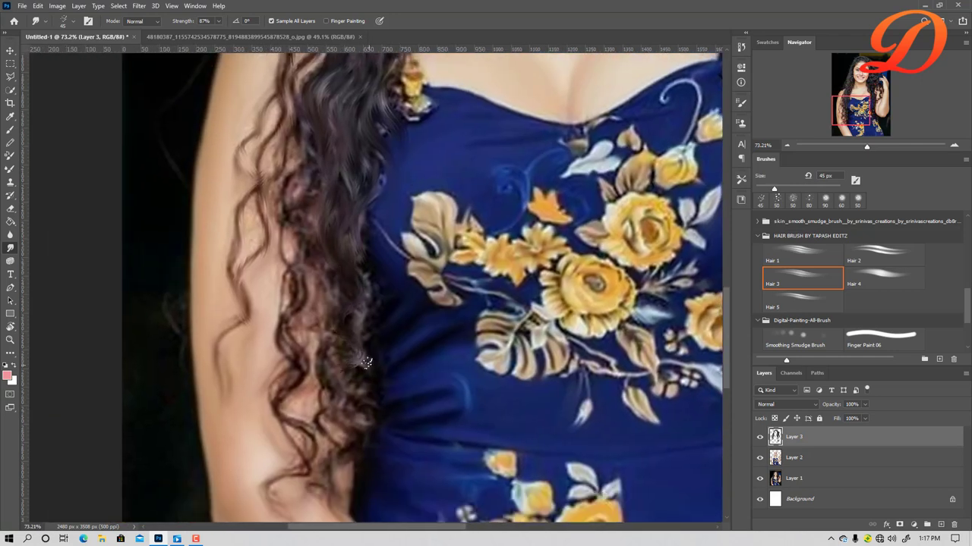
Smudge the hair ends beside the dress and along the left arm edge.
{"action": "mouse_move", "coordinate": [360, 357]}
{"action": "left_mouse_down"}
{"action": "mouse_move", "coordinate": [344, 389]}
{"action": "mouse_move", "coordinate": [354, 362]}
{"action": "left_mouse_up"}
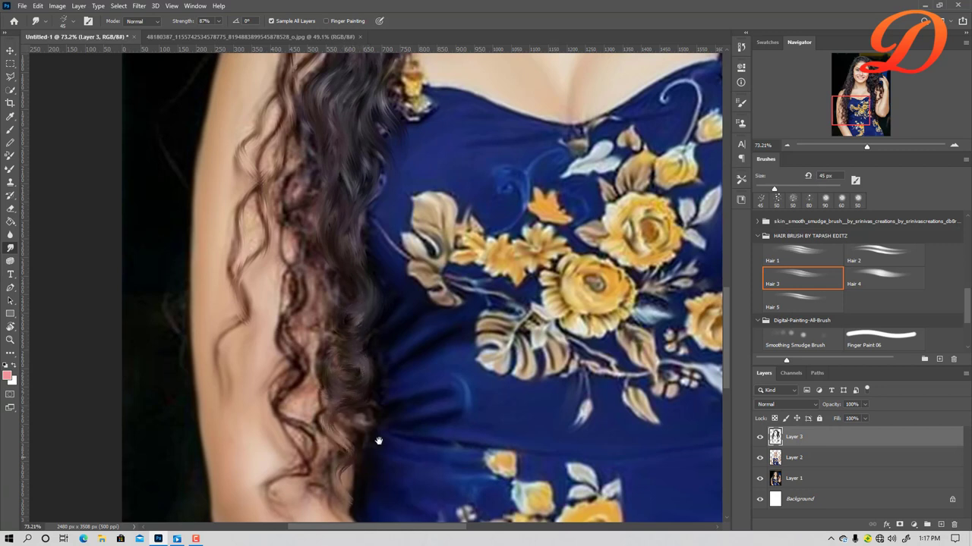
{"action": "left_click_drag", "start_coordinate": [383, 429], "coordinate": [406, 301]}
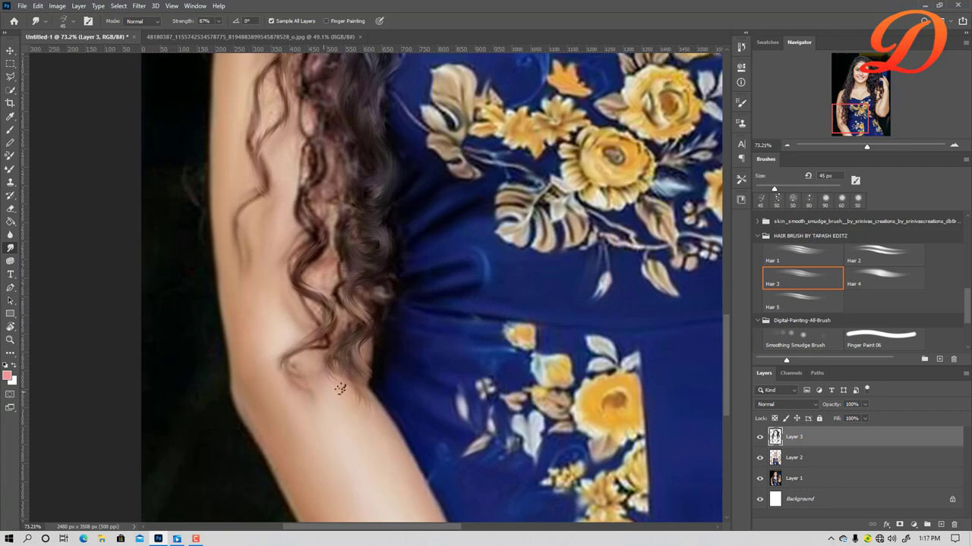
{"action": "left_click_drag", "start_coordinate": [328, 332], "coordinate": [287, 360]}
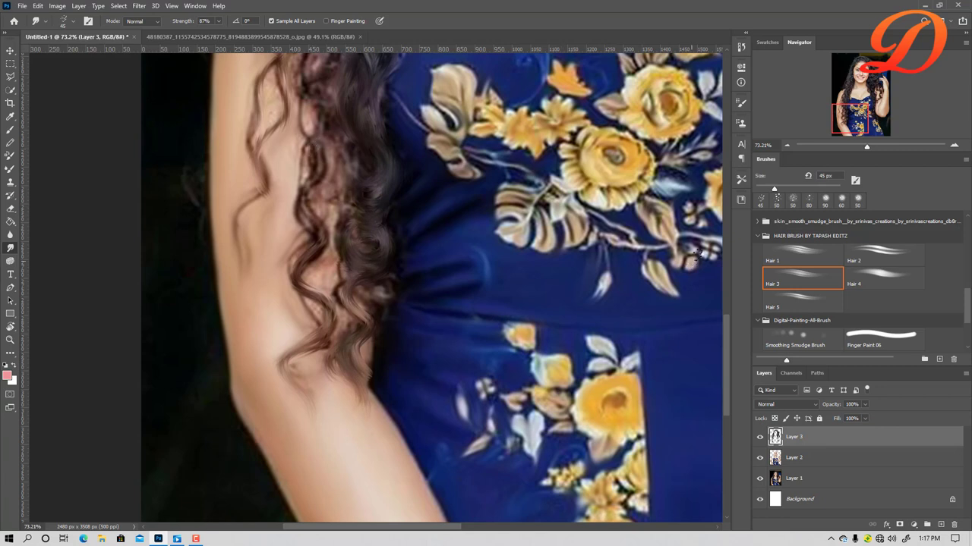
Smudge hair beside the arm with Hair 1 at 40 px, then Hair 3 at 35 px.
{"action": "left_click", "coordinate": [817, 254]}
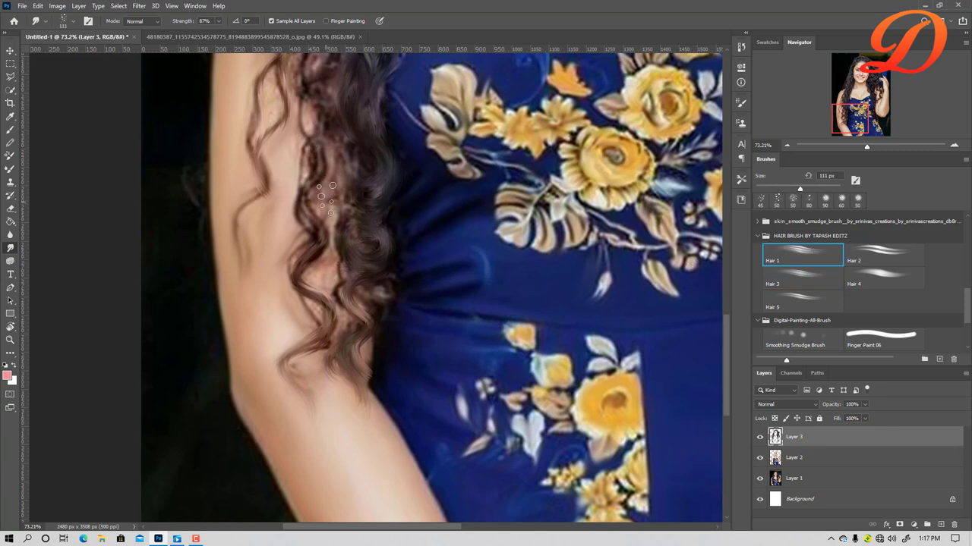
{"action": "key", "text": "bracketleft"}
{"action": "key", "text": "bracketleft"}
{"action": "key", "text": "bracketleft"}
{"action": "key", "text": "bracketleft"}
{"action": "key", "text": "bracketleft"}
{"action": "key", "text": "bracketleft"}
{"action": "key", "text": "bracketleft"}
{"action": "left_click_drag", "start_coordinate": [305, 347], "coordinate": [314, 406]}
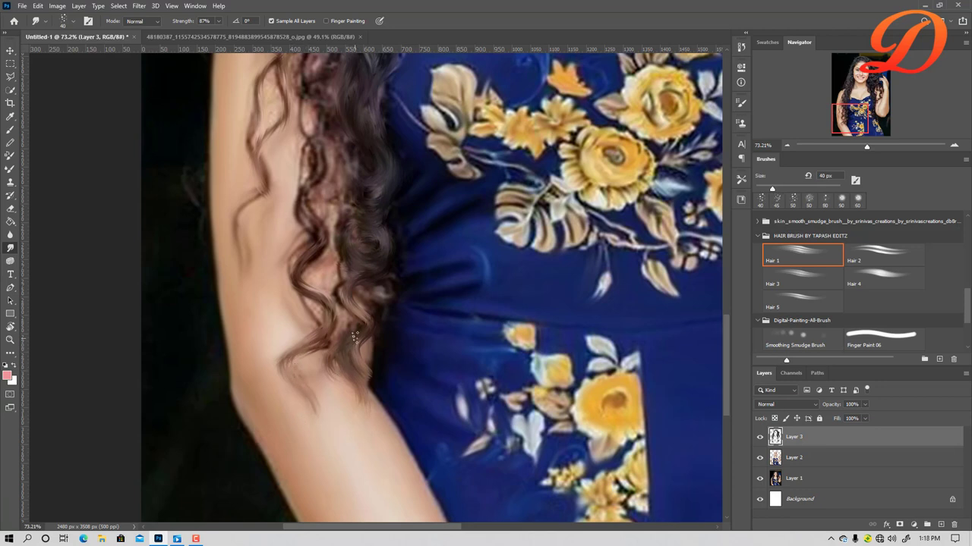
{"action": "left_click", "coordinate": [790, 277]}
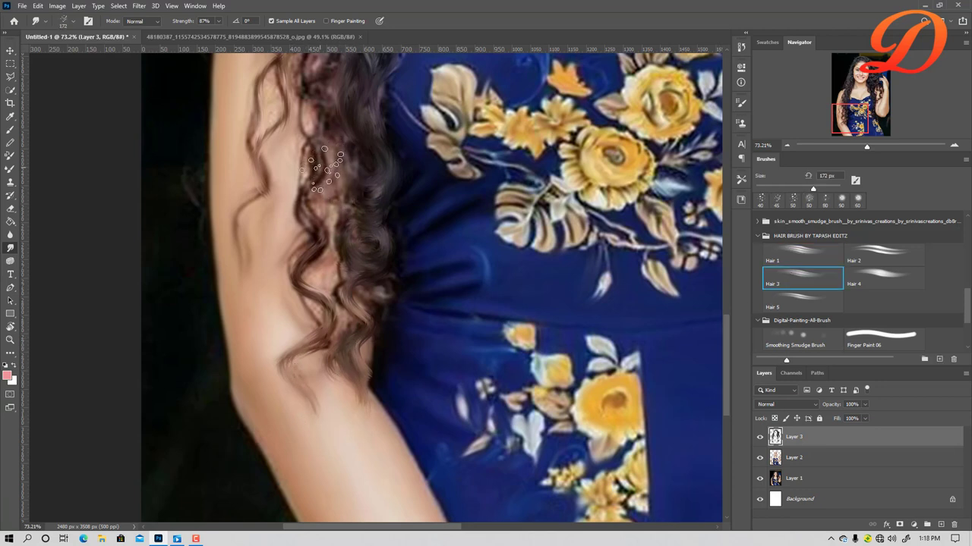
{"action": "key", "text": "bracketleft"}
{"action": "key", "text": "bracketleft"}
{"action": "key", "text": "bracketleft"}
{"action": "left_click_drag", "start_coordinate": [324, 137], "coordinate": [312, 200]}
{"action": "left_click_drag", "start_coordinate": [305, 149], "coordinate": [311, 296]}
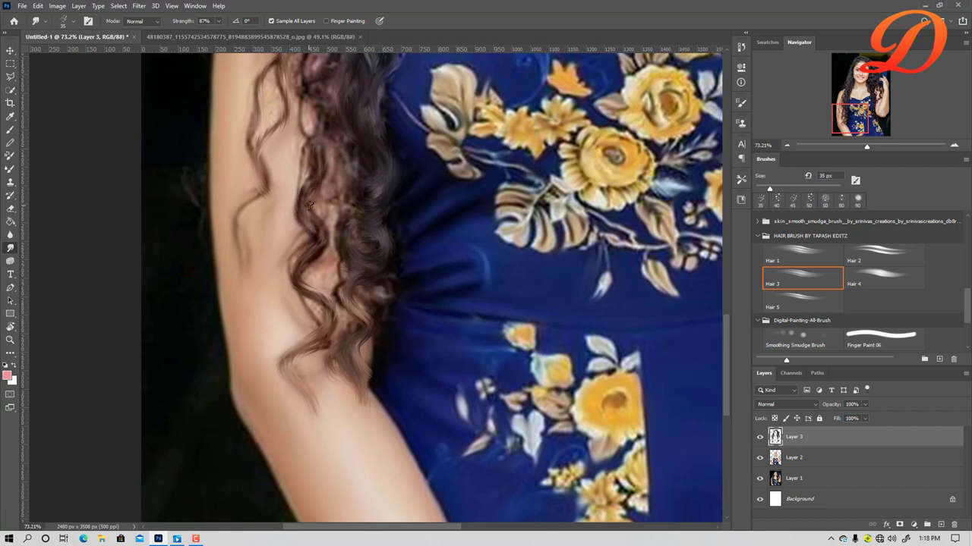
{"action": "left_click_drag", "start_coordinate": [313, 239], "coordinate": [342, 273]}
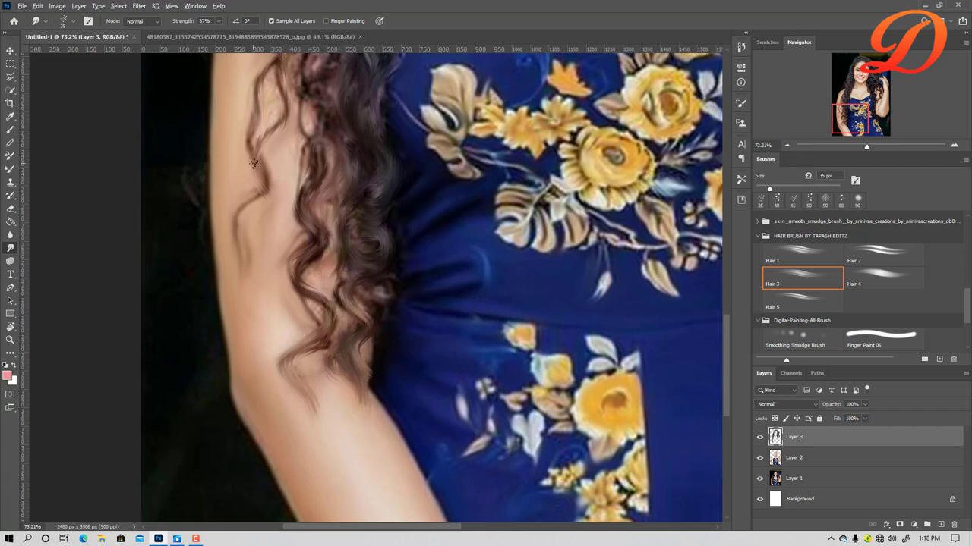
Smudge the curls over the shoulder and a strand onto the arm skin.
{"action": "left_click_drag", "start_coordinate": [339, 162], "coordinate": [357, 287]}
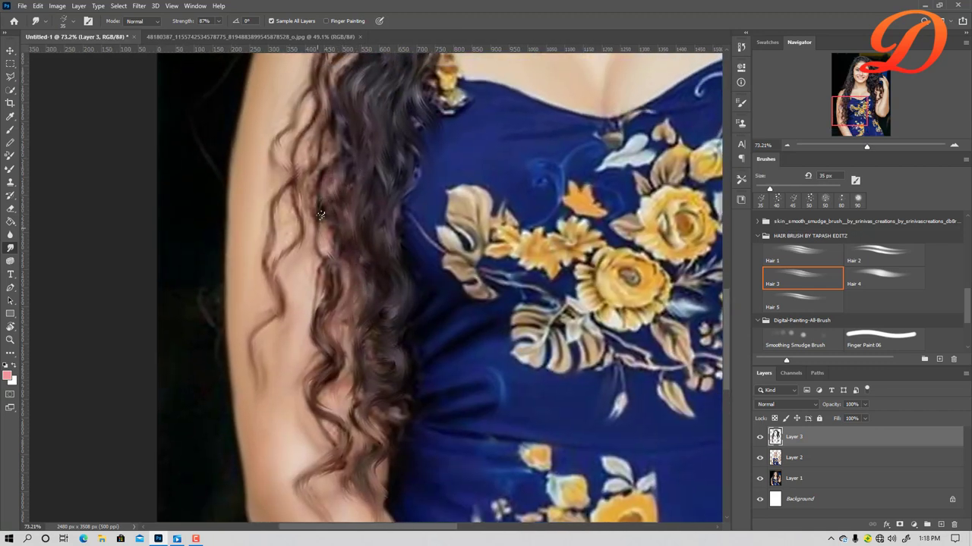
{"action": "mouse_move", "coordinate": [331, 195]}
{"action": "left_mouse_down"}
{"action": "mouse_move", "coordinate": [334, 118]}
{"action": "mouse_move", "coordinate": [356, 248]}
{"action": "left_mouse_up"}
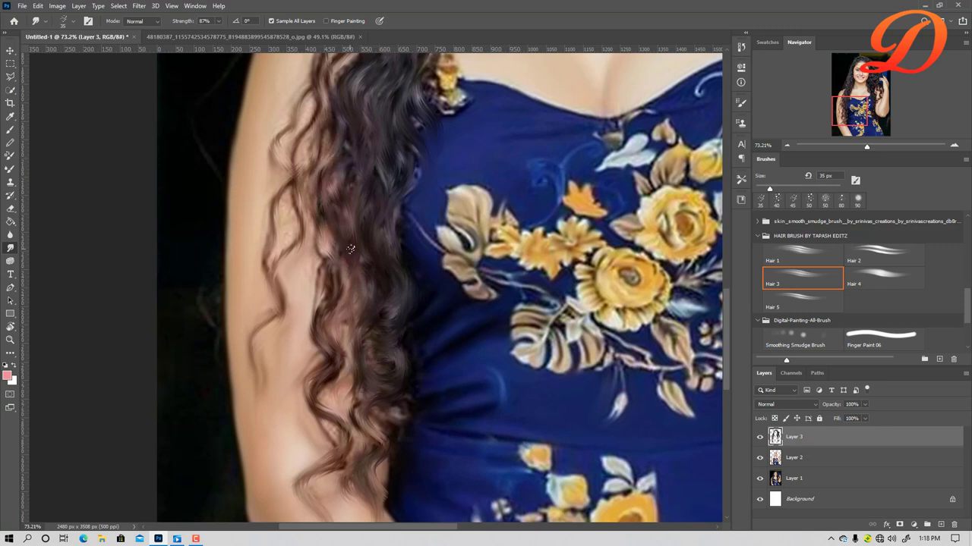
{"action": "left_click_drag", "start_coordinate": [325, 244], "coordinate": [312, 328]}
Pan across the bodice, face, head and raised hand, then zoom out to review the portrait.
{"action": "left_click_drag", "start_coordinate": [393, 228], "coordinate": [382, 326]}
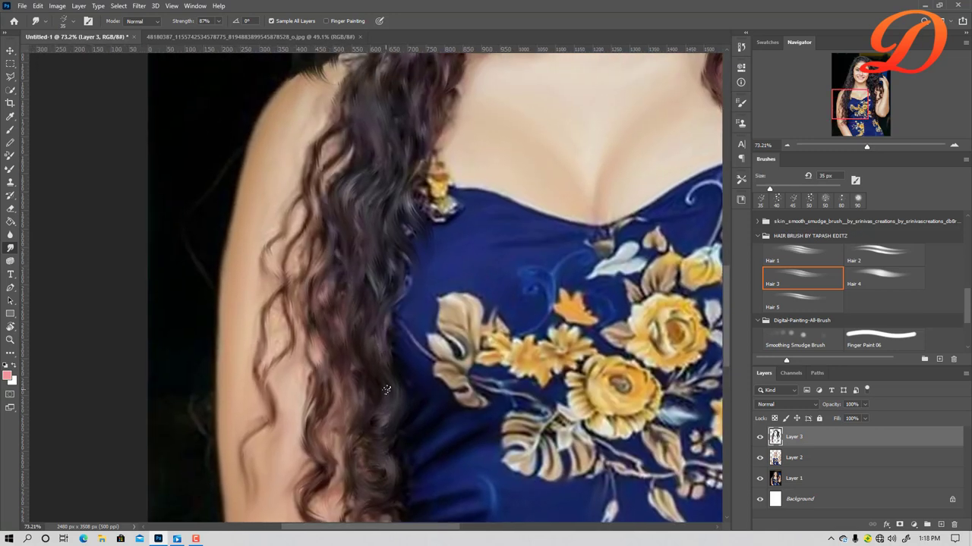
{"action": "left_click_drag", "start_coordinate": [410, 323], "coordinate": [414, 227]}
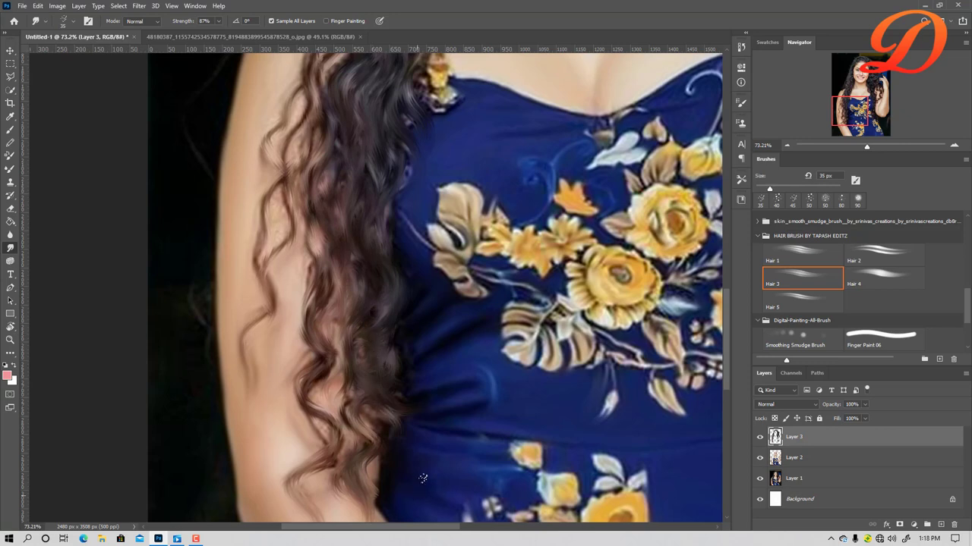
{"action": "mouse_move", "coordinate": [434, 189]}
{"action": "left_mouse_down"}
{"action": "mouse_move", "coordinate": [448, 297]}
{"action": "mouse_move", "coordinate": [411, 373]}
{"action": "left_mouse_up"}
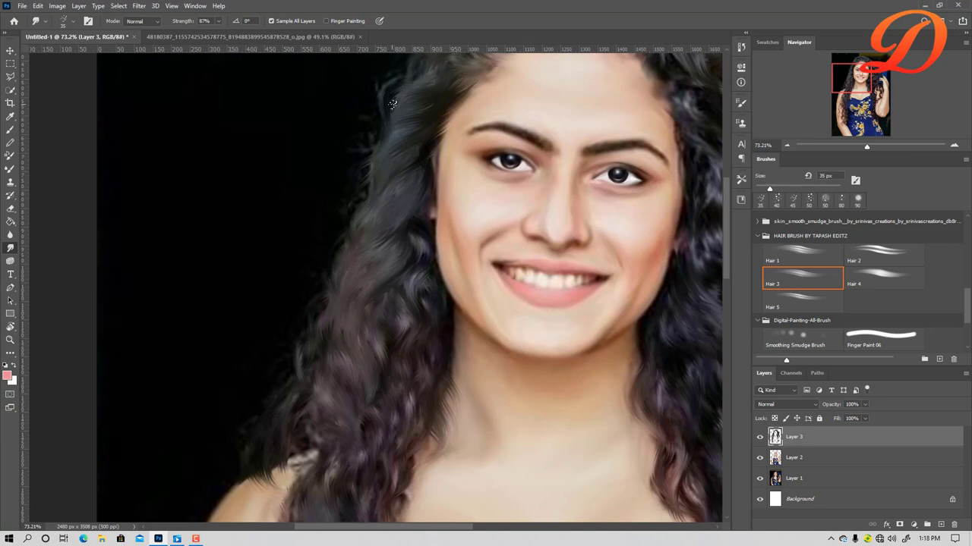
{"action": "left_click_drag", "start_coordinate": [447, 145], "coordinate": [426, 282]}
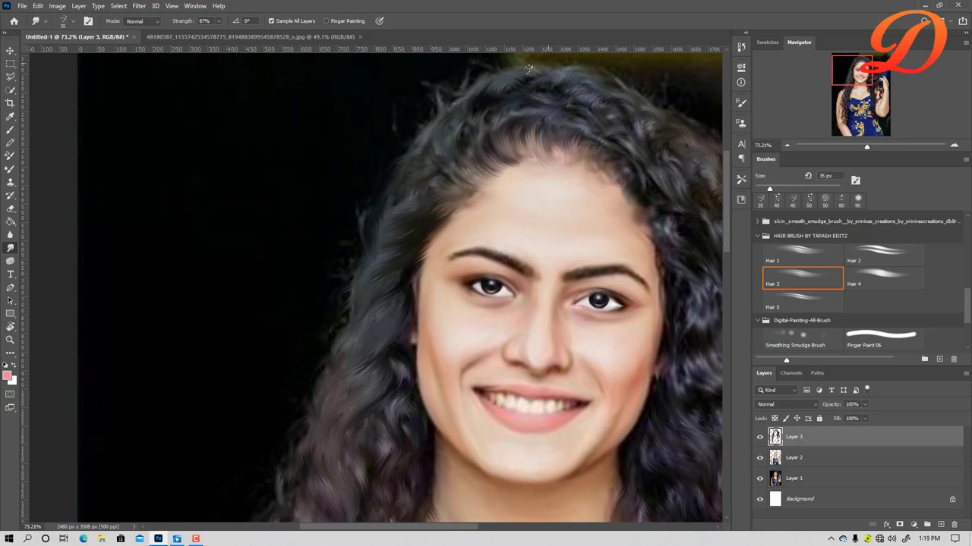
{"action": "left_click_drag", "start_coordinate": [509, 174], "coordinate": [421, 277]}
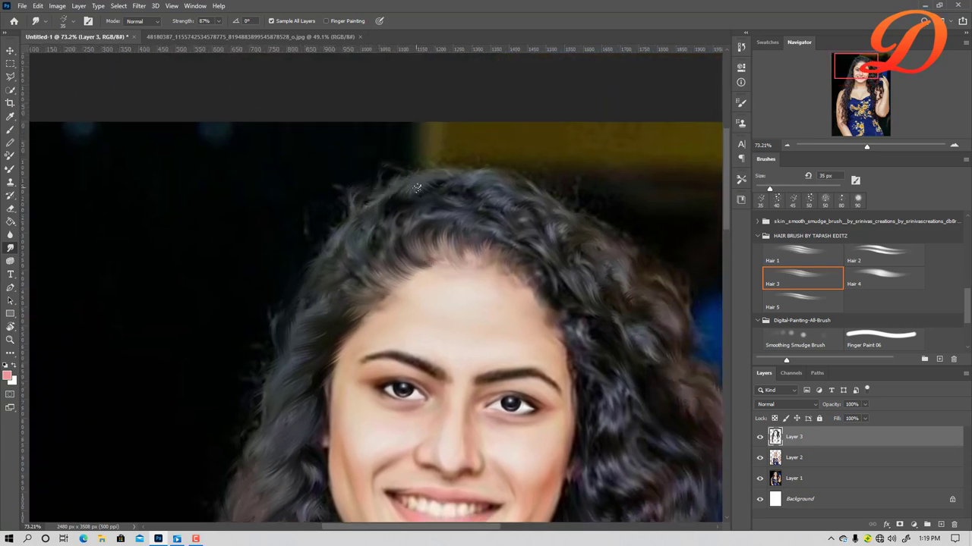
{"action": "left_click_drag", "start_coordinate": [600, 270], "coordinate": [449, 145]}
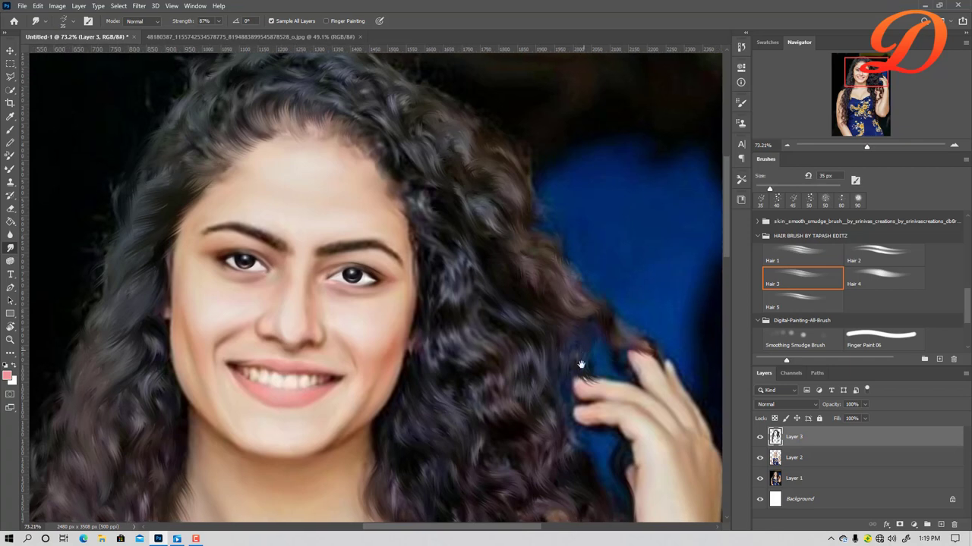
{"action": "mouse_move", "coordinate": [581, 357]}
{"action": "left_mouse_down"}
{"action": "mouse_move", "coordinate": [597, 228]}
{"action": "mouse_move", "coordinate": [523, 136]}
{"action": "mouse_move", "coordinate": [536, 114]}
{"action": "mouse_move", "coordinate": [537, 61]}
{"action": "left_mouse_up"}
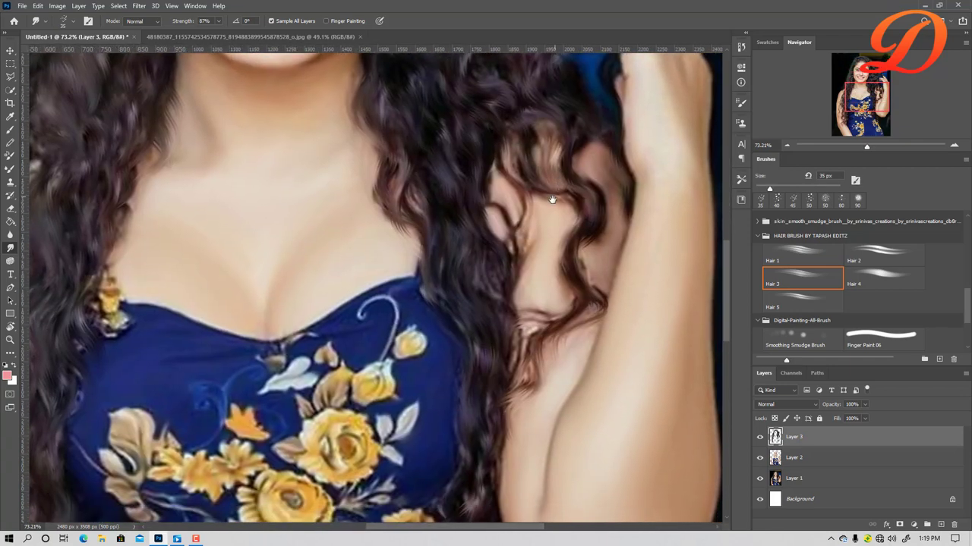
{"action": "scroll", "coordinate": [511, 293], "scroll_direction": "down", "scroll_amount": 3}
{"action": "scroll", "coordinate": [512, 292], "scroll_direction": "down", "scroll_amount": 3}
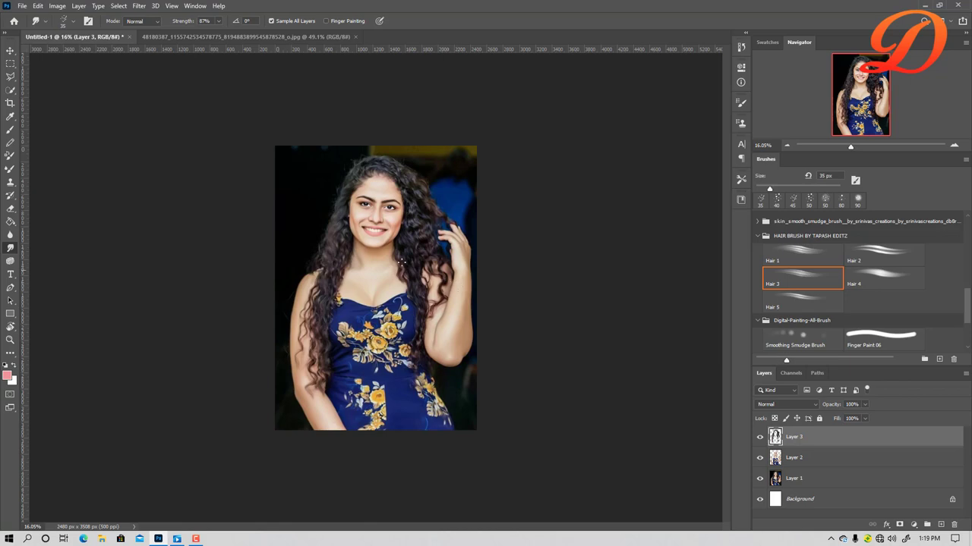
Set up a small 6 px soft round brush in default black and test a dark strand.
{"action": "scroll", "coordinate": [400, 262], "scroll_direction": "up", "scroll_amount": 2}
{"action": "scroll", "coordinate": [379, 235], "scroll_direction": "up", "scroll_amount": 3}
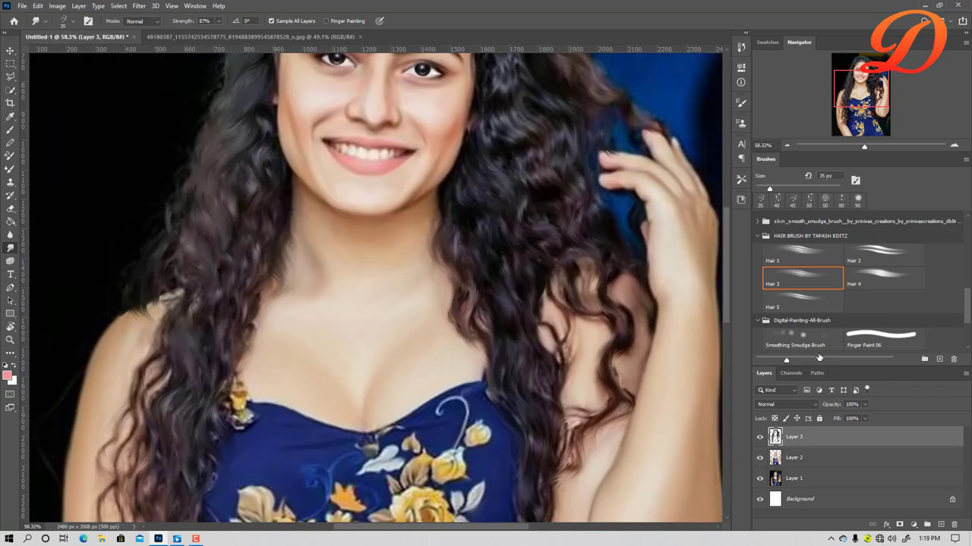
{"action": "left_click", "coordinate": [809, 304]}
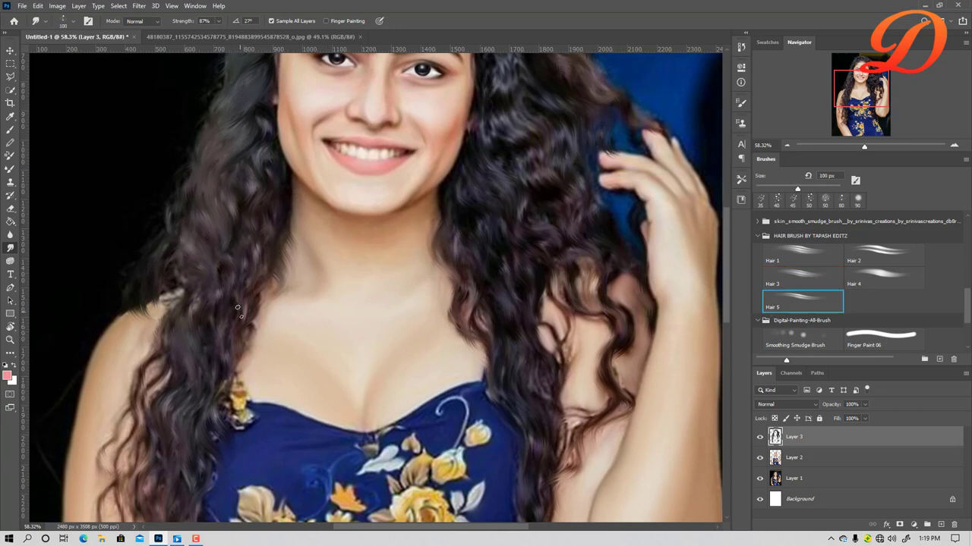
{"action": "key", "text": "bracketleft"}
{"action": "key", "text": "bracketleft"}
{"action": "key", "text": "bracketleft"}
{"action": "key", "text": "bracketleft"}
{"action": "key", "text": "bracketleft"}
{"action": "key", "text": "bracketleft"}
{"action": "key", "text": "b"}
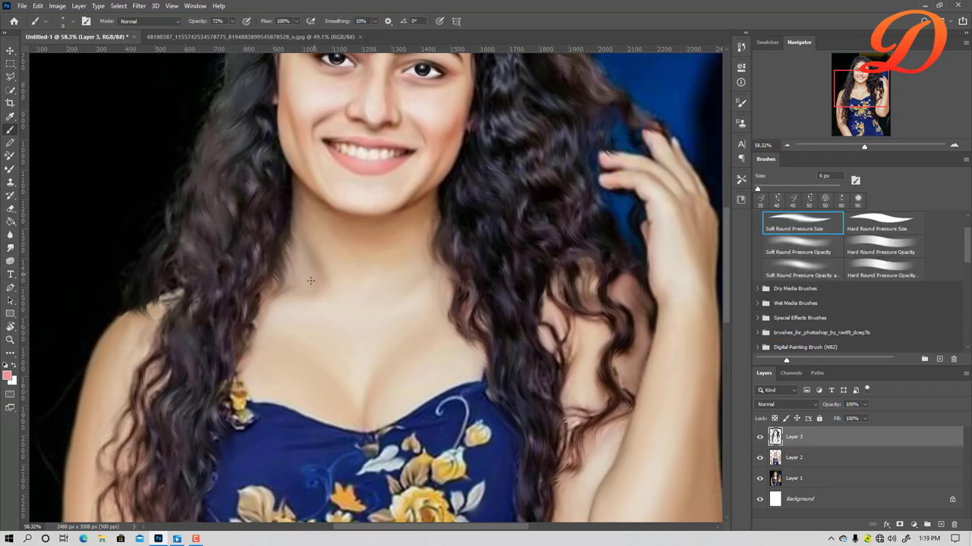
{"action": "left_click", "coordinate": [5, 366]}
{"action": "scroll", "coordinate": [294, 197], "scroll_direction": "up", "scroll_amount": 3}
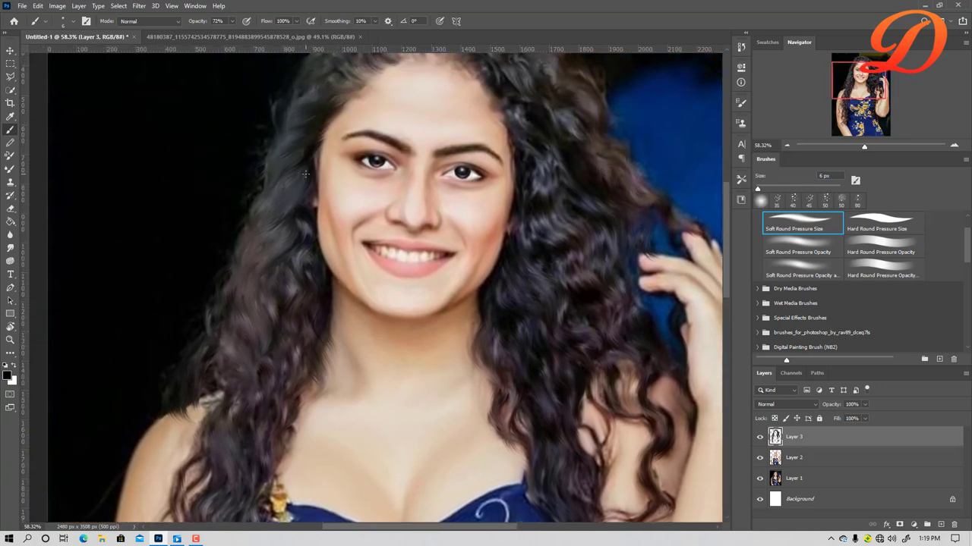
{"action": "mouse_move", "coordinate": [302, 193]}
{"action": "left_mouse_down"}
{"action": "mouse_move", "coordinate": [267, 231]}
{"action": "mouse_move", "coordinate": [276, 211]}
{"action": "mouse_move", "coordinate": [251, 220]}
{"action": "left_mouse_up"}
On a new Layer 4, paint thin black strands down the left hair.
{"action": "left_click", "coordinate": [941, 525]}
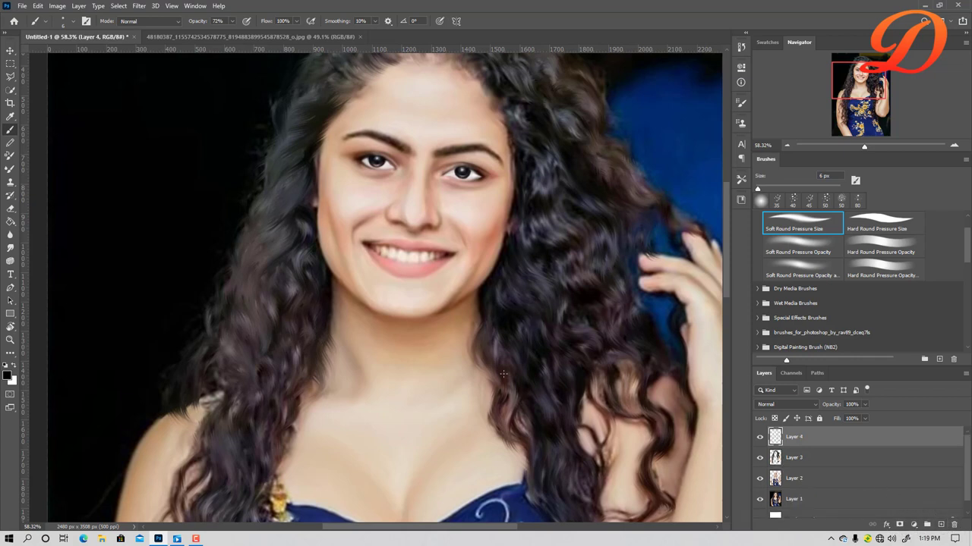
{"action": "left_click_drag", "start_coordinate": [296, 196], "coordinate": [248, 240]}
{"action": "left_click_drag", "start_coordinate": [300, 174], "coordinate": [281, 229]}
{"action": "left_click_drag", "start_coordinate": [302, 172], "coordinate": [258, 212]}
{"action": "left_click_drag", "start_coordinate": [300, 177], "coordinate": [254, 223]}
{"action": "mouse_move", "coordinate": [301, 173]}
{"action": "left_mouse_down"}
{"action": "mouse_move", "coordinate": [257, 208]}
{"action": "mouse_move", "coordinate": [269, 193]}
{"action": "left_mouse_up"}
{"action": "left_click_drag", "start_coordinate": [283, 242], "coordinate": [240, 296]}
{"action": "left_click_drag", "start_coordinate": [283, 239], "coordinate": [232, 290]}
{"action": "mouse_move", "coordinate": [277, 235]}
{"action": "left_mouse_down"}
{"action": "mouse_move", "coordinate": [237, 284]}
{"action": "mouse_move", "coordinate": [261, 337]}
{"action": "left_mouse_up"}
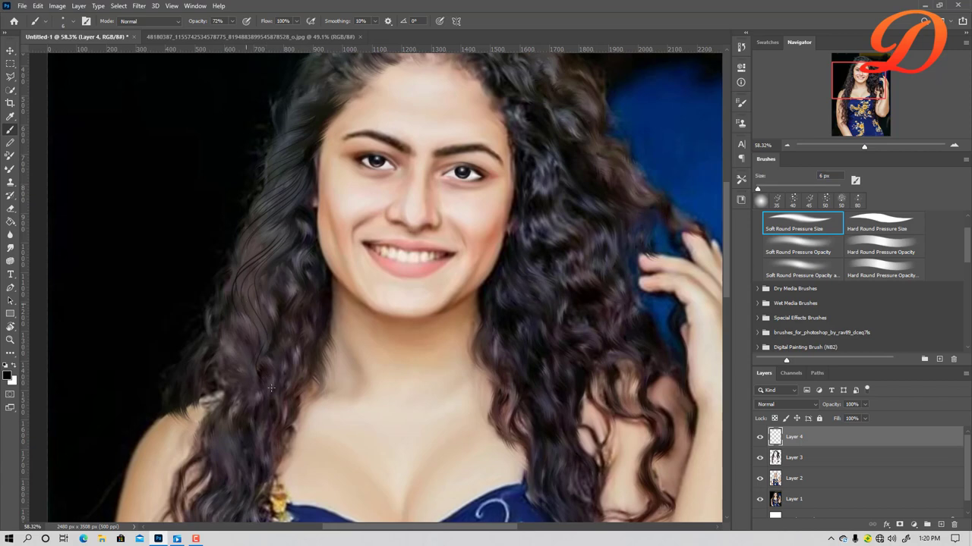
Paint more thin black strand lines through the upper-left hair and down its length.
{"action": "scroll", "coordinate": [218, 402], "scroll_direction": "down", "scroll_amount": 3}
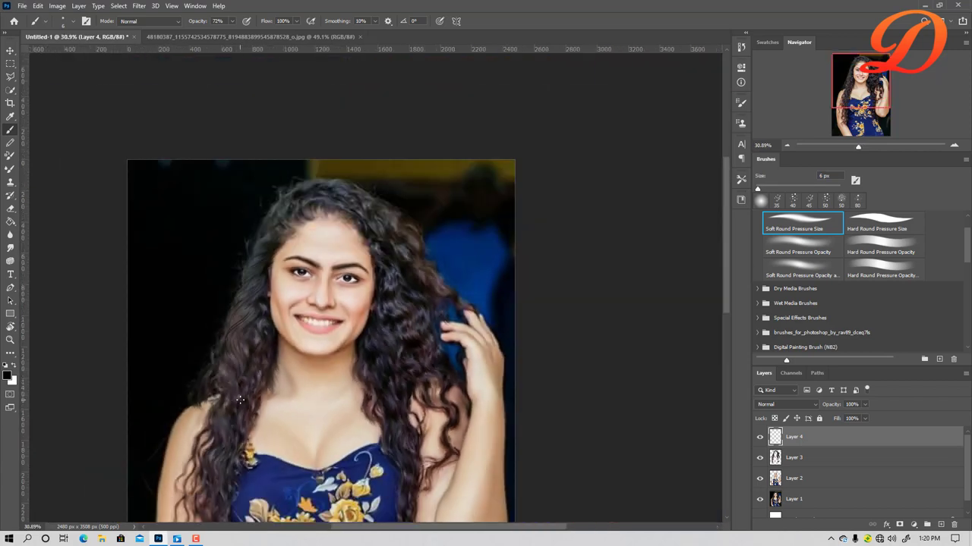
{"action": "scroll", "coordinate": [244, 401], "scroll_direction": "up", "scroll_amount": 3}
{"action": "scroll", "coordinate": [288, 289], "scroll_direction": "up", "scroll_amount": 2}
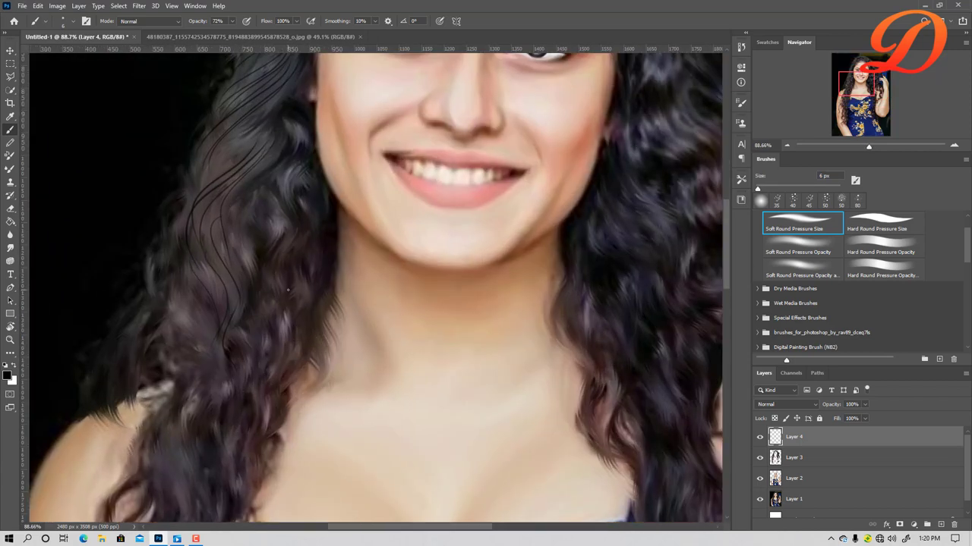
{"action": "left_click_drag", "start_coordinate": [258, 138], "coordinate": [202, 181]}
{"action": "left_click_drag", "start_coordinate": [255, 127], "coordinate": [202, 170]}
{"action": "left_click_drag", "start_coordinate": [265, 110], "coordinate": [190, 199]}
{"action": "left_click_drag", "start_coordinate": [258, 134], "coordinate": [205, 173]}
{"action": "left_click_drag", "start_coordinate": [270, 152], "coordinate": [206, 220]}
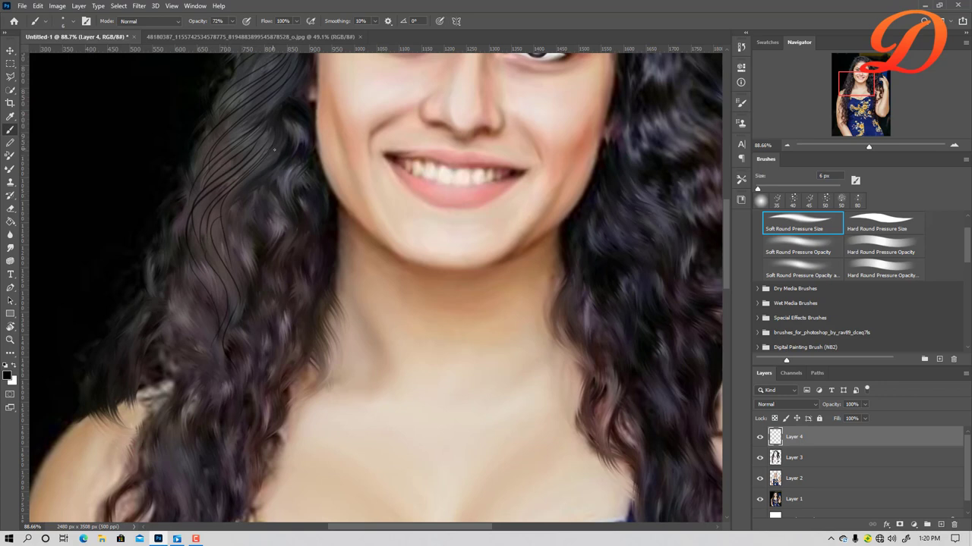
{"action": "mouse_move", "coordinate": [275, 149]}
{"action": "left_mouse_down"}
{"action": "mouse_move", "coordinate": [215, 224]}
{"action": "mouse_move", "coordinate": [193, 336]}
{"action": "left_mouse_up"}
{"action": "mouse_move", "coordinate": [181, 302]}
{"action": "left_mouse_down"}
{"action": "mouse_move", "coordinate": [200, 351]}
{"action": "mouse_move", "coordinate": [182, 328]}
{"action": "mouse_move", "coordinate": [199, 353]}
{"action": "mouse_move", "coordinate": [189, 356]}
{"action": "mouse_move", "coordinate": [197, 350]}
{"action": "left_mouse_up"}
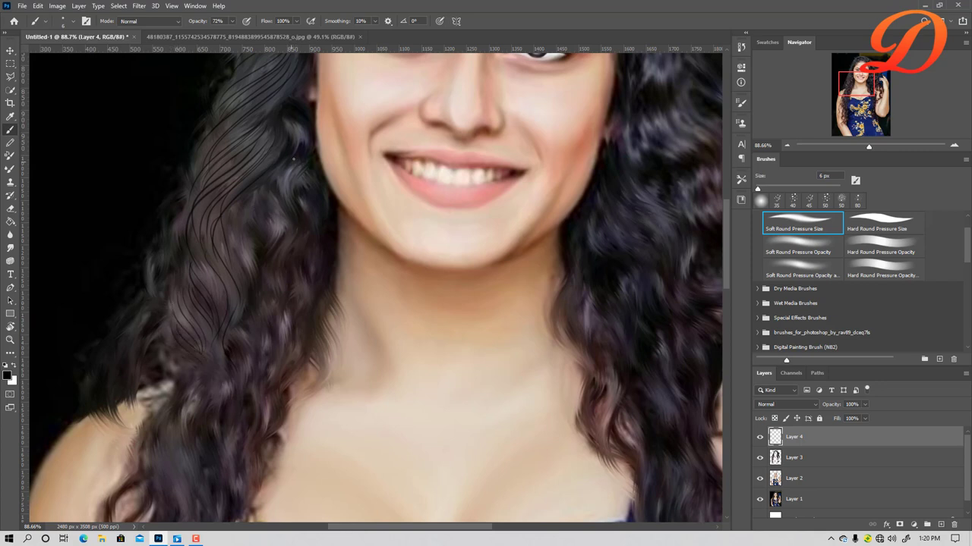
Paint strands beside the jaw, near the cheek and down the hair by the neck.
{"action": "left_click_drag", "start_coordinate": [299, 161], "coordinate": [286, 224]}
{"action": "mouse_move", "coordinate": [281, 176]}
{"action": "left_mouse_down"}
{"action": "mouse_move", "coordinate": [289, 255]}
{"action": "mouse_move", "coordinate": [268, 290]}
{"action": "left_mouse_up"}
{"action": "left_click_drag", "start_coordinate": [279, 340], "coordinate": [264, 421]}
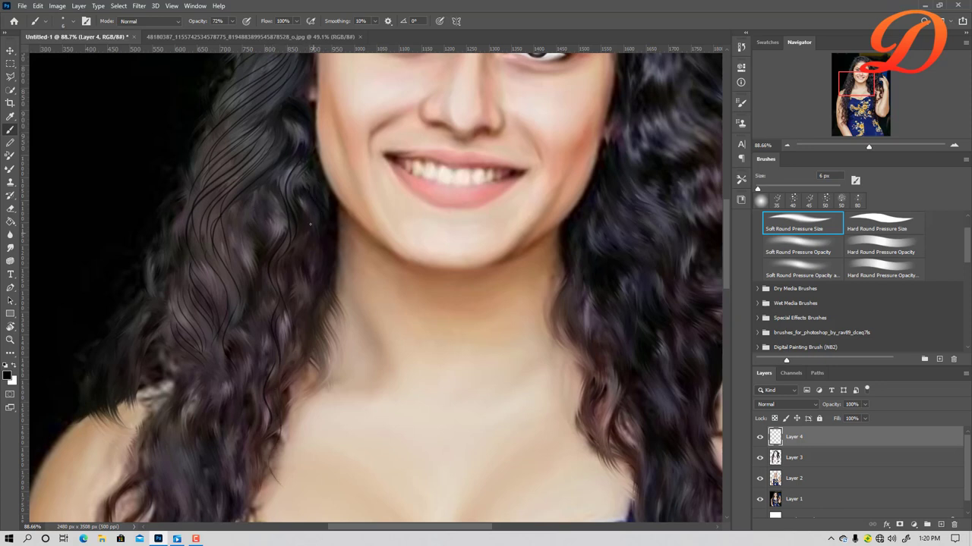
{"action": "left_click_drag", "start_coordinate": [310, 224], "coordinate": [306, 199]}
{"action": "left_click_drag", "start_coordinate": [322, 282], "coordinate": [337, 314]}
{"action": "left_click_drag", "start_coordinate": [309, 274], "coordinate": [318, 334]}
{"action": "left_click_drag", "start_coordinate": [304, 276], "coordinate": [319, 343]}
{"action": "left_click_drag", "start_coordinate": [301, 276], "coordinate": [317, 349]}
Add short and long strands in the lower-left hair.
{"action": "left_click_drag", "start_coordinate": [269, 210], "coordinate": [277, 247]}
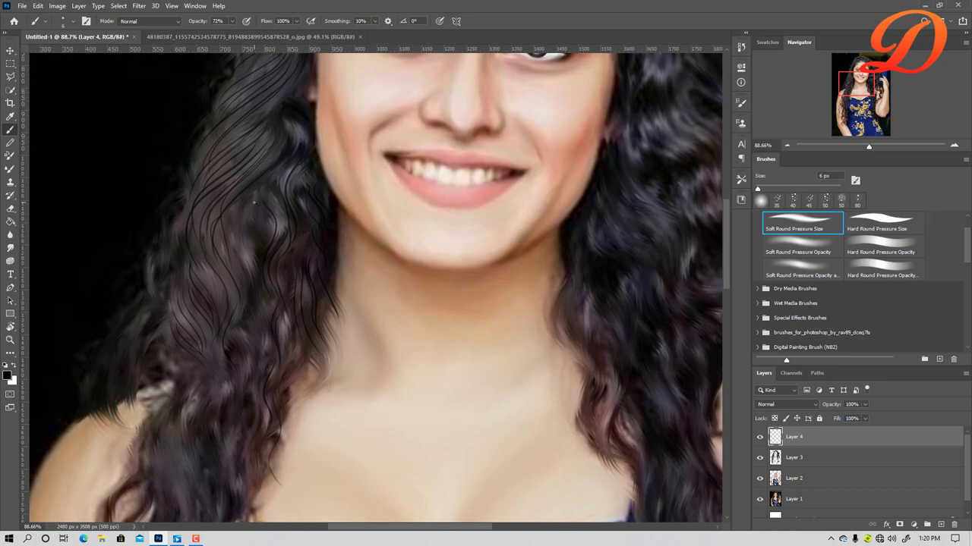
{"action": "mouse_move", "coordinate": [256, 205]}
{"action": "left_mouse_down"}
{"action": "mouse_move", "coordinate": [267, 238]}
{"action": "mouse_move", "coordinate": [256, 282]}
{"action": "left_mouse_up"}
{"action": "left_click_drag", "start_coordinate": [243, 216], "coordinate": [236, 286]}
{"action": "left_click_drag", "start_coordinate": [242, 330], "coordinate": [254, 366]}
{"action": "left_click_drag", "start_coordinate": [249, 327], "coordinate": [255, 353]}
Try Multiply blending on Layer 4 and bring the face and hair back into view.
{"action": "scroll", "coordinate": [257, 300], "scroll_direction": "down", "scroll_amount": 3}
{"action": "scroll", "coordinate": [265, 298], "scroll_direction": "down", "scroll_amount": 2}
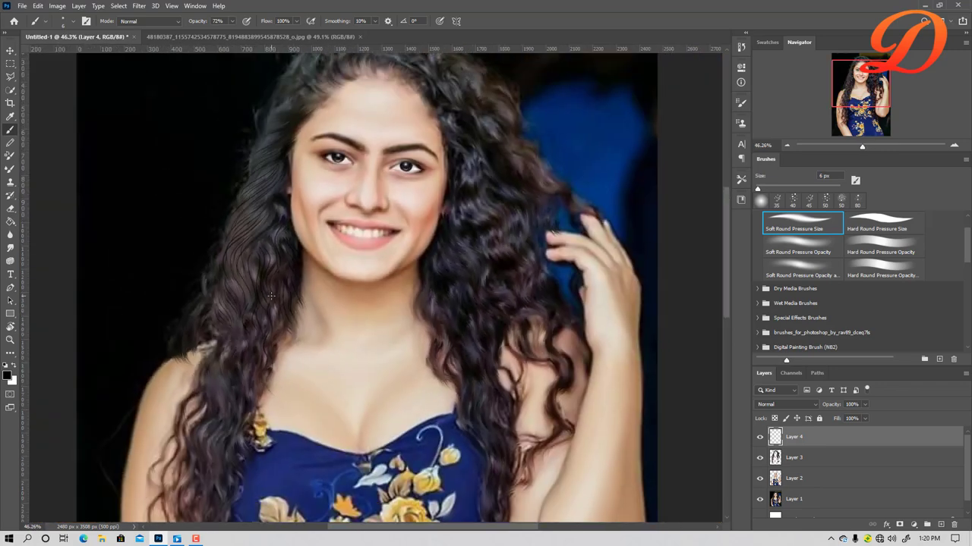
{"action": "scroll", "coordinate": [271, 296], "scroll_direction": "down", "scroll_amount": 2}
{"action": "scroll", "coordinate": [265, 302], "scroll_direction": "down", "scroll_amount": 2}
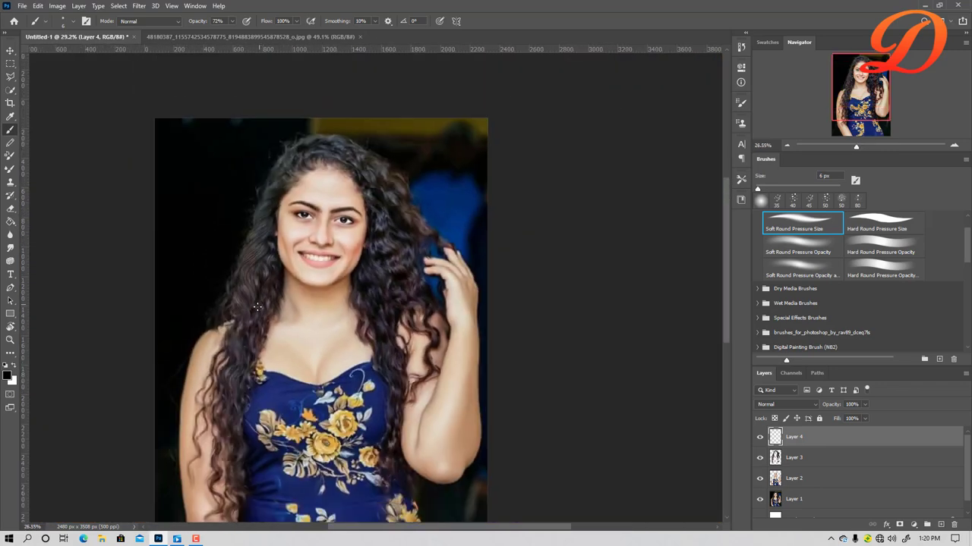
{"action": "scroll", "coordinate": [258, 308], "scroll_direction": "down", "scroll_amount": 1}
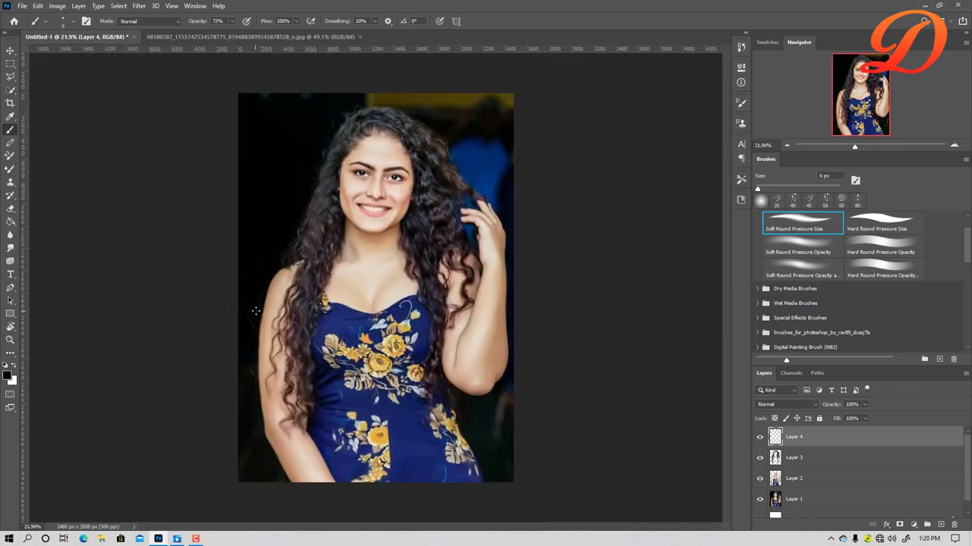
{"action": "left_click", "coordinate": [801, 403]}
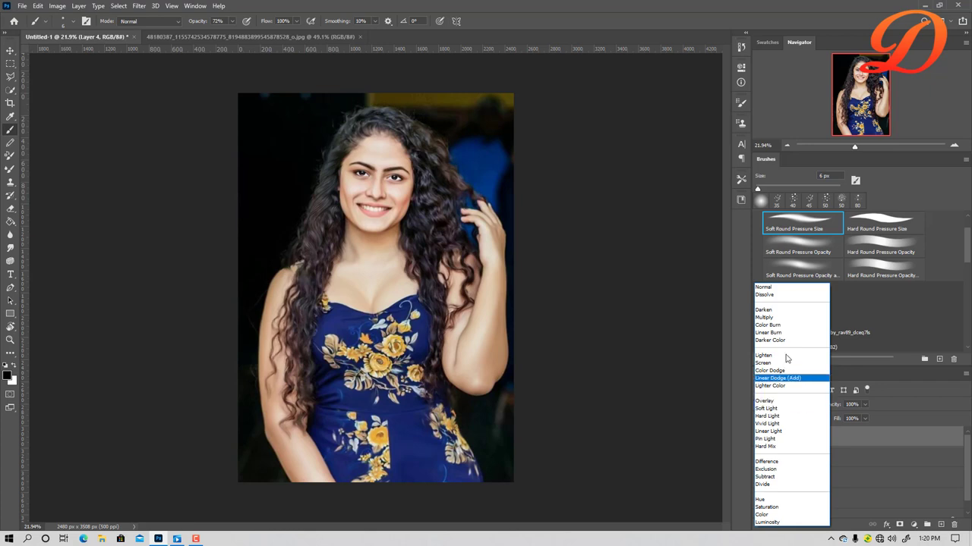
{"action": "left_click", "coordinate": [771, 318]}
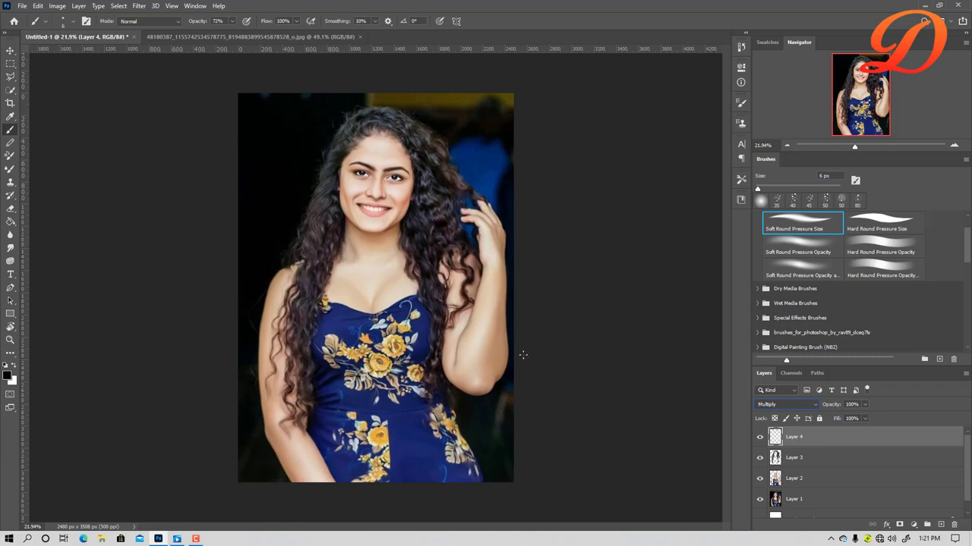
{"action": "left_click", "coordinate": [10, 50]}
{"action": "scroll", "coordinate": [454, 380], "scroll_direction": "up", "scroll_amount": 3}
{"action": "scroll", "coordinate": [454, 380], "scroll_direction": "up", "scroll_amount": 2}
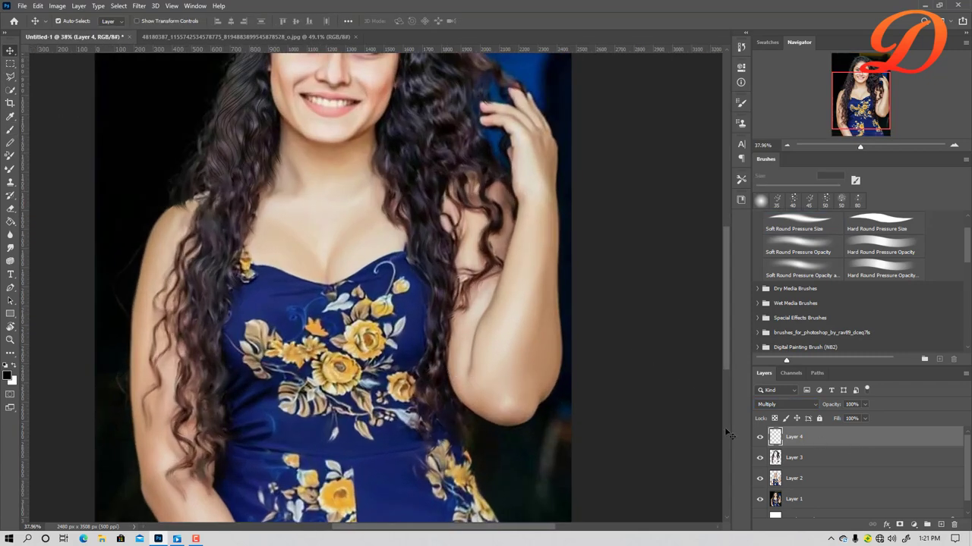
{"action": "left_click_drag", "start_coordinate": [342, 228], "coordinate": [343, 351]}
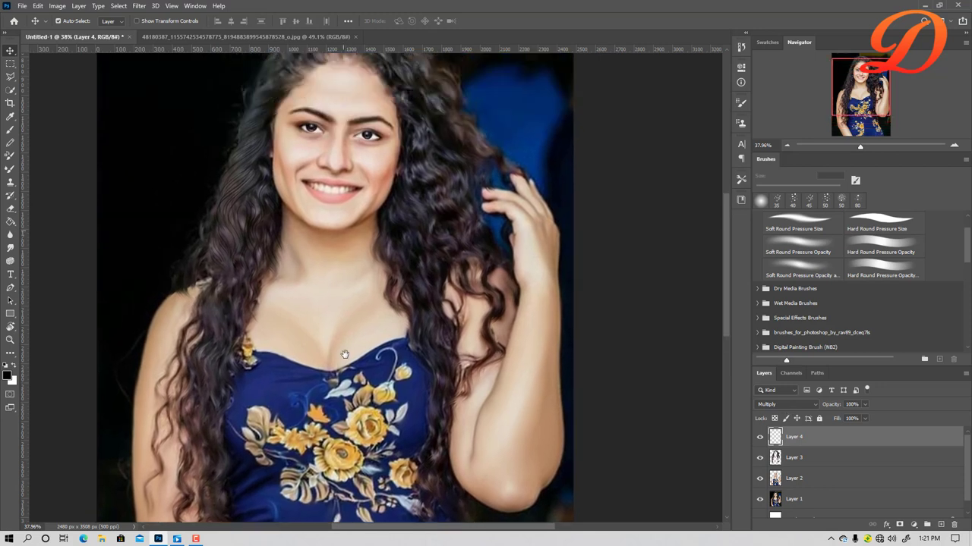
Try Divide, then set Layer 4 to Overlay and lower its opacity to 51%.
{"action": "left_click", "coordinate": [782, 404]}
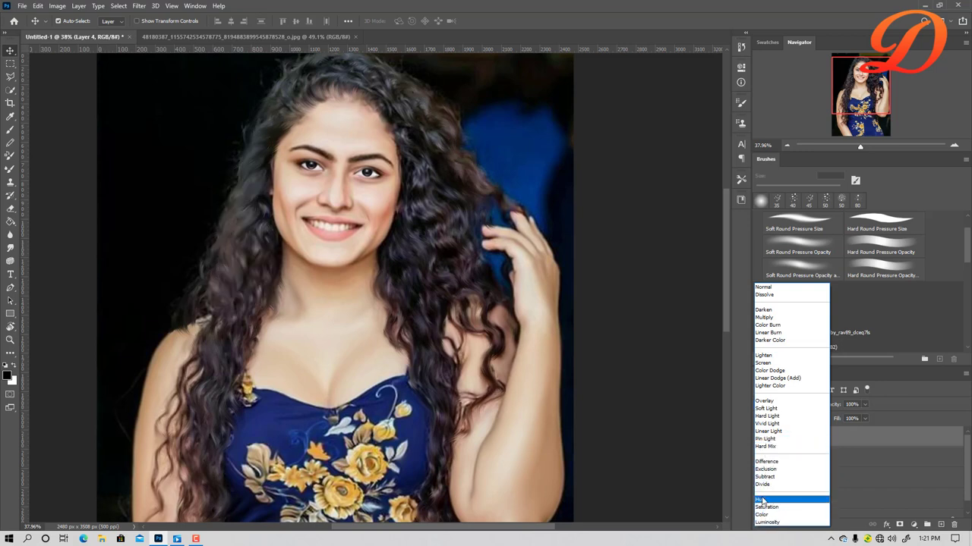
{"action": "left_click", "coordinate": [763, 485]}
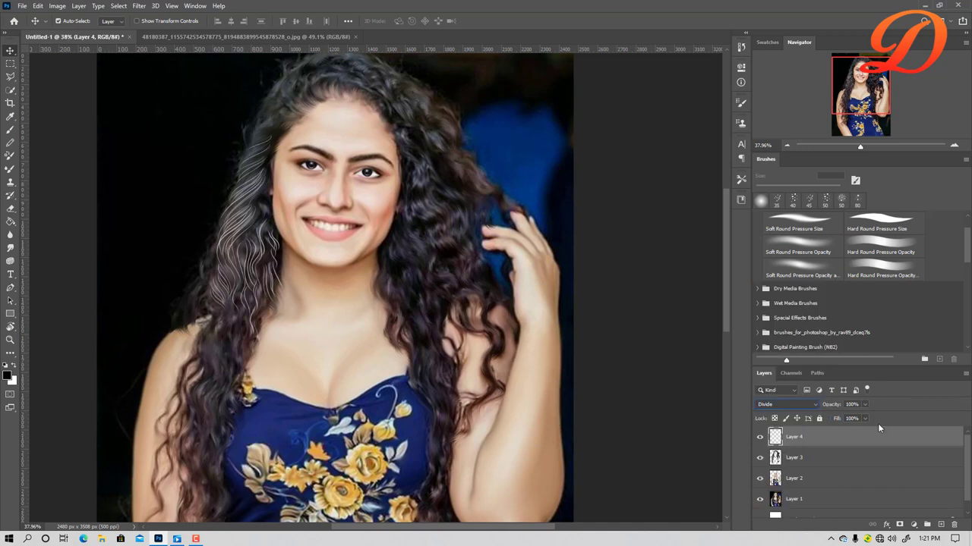
{"action": "left_click", "coordinate": [795, 406]}
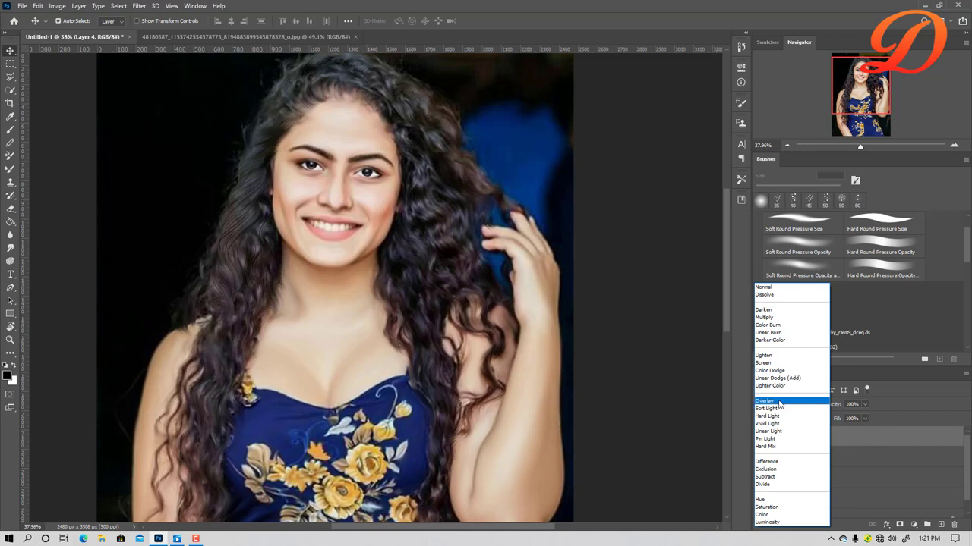
{"action": "left_click", "coordinate": [779, 401]}
{"action": "right_click", "coordinate": [243, 350]}
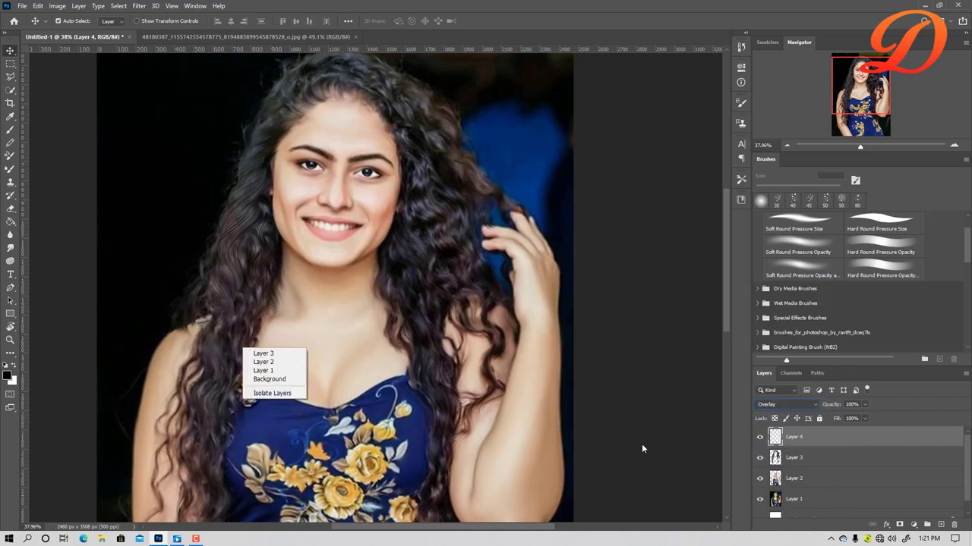
{"action": "left_click", "coordinate": [843, 402]}
{"action": "left_click_drag", "start_coordinate": [837, 405], "coordinate": [826, 410]}
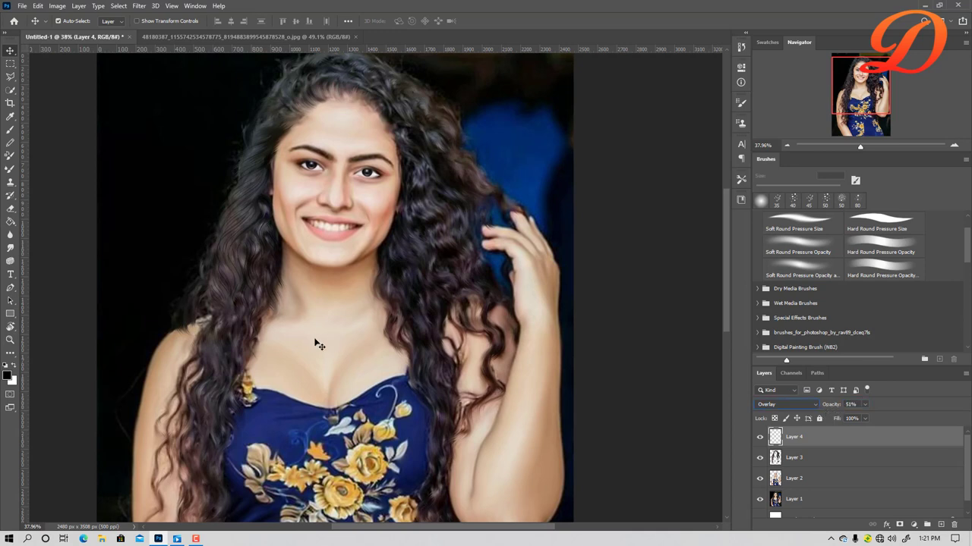
On Layer 3, paint thin dark strands on the left hair with the 6 px brush.
{"action": "left_click", "coordinate": [258, 310]}
{"action": "scroll", "coordinate": [251, 298], "scroll_direction": "up", "scroll_amount": 3}
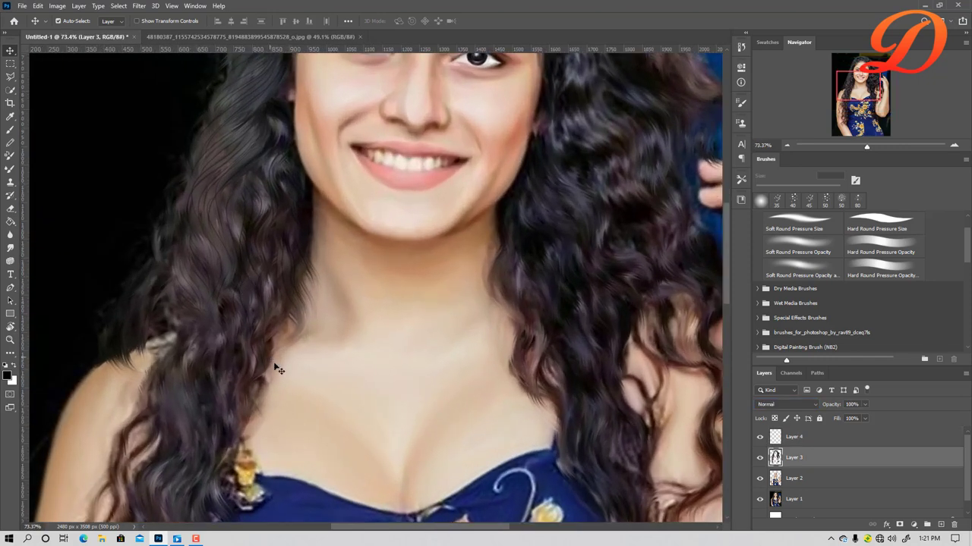
{"action": "left_click_drag", "start_coordinate": [336, 364], "coordinate": [369, 245]}
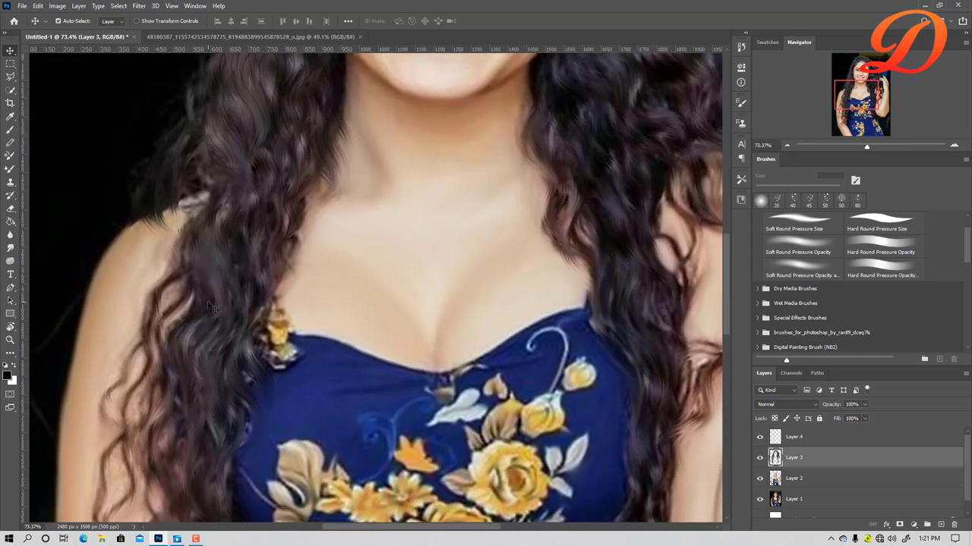
{"action": "key", "text": "b"}
{"action": "left_click_drag", "start_coordinate": [225, 211], "coordinate": [220, 274]}
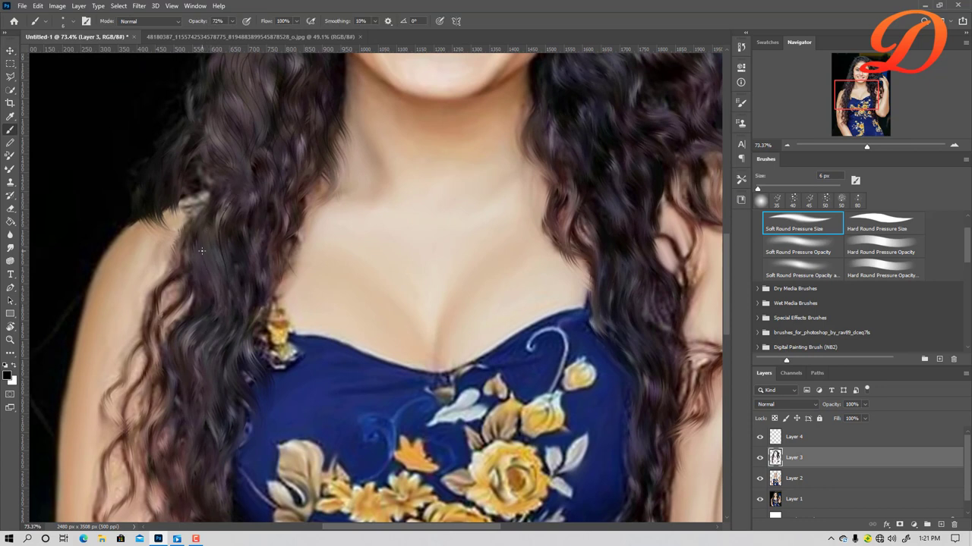
{"action": "left_click_drag", "start_coordinate": [196, 330], "coordinate": [212, 414]}
{"action": "left_click_drag", "start_coordinate": [190, 329], "coordinate": [188, 365]}
Paint fine strands along the left hair edge and the lower curl beside the dress.
{"action": "left_click_drag", "start_coordinate": [208, 426], "coordinate": [199, 317]}
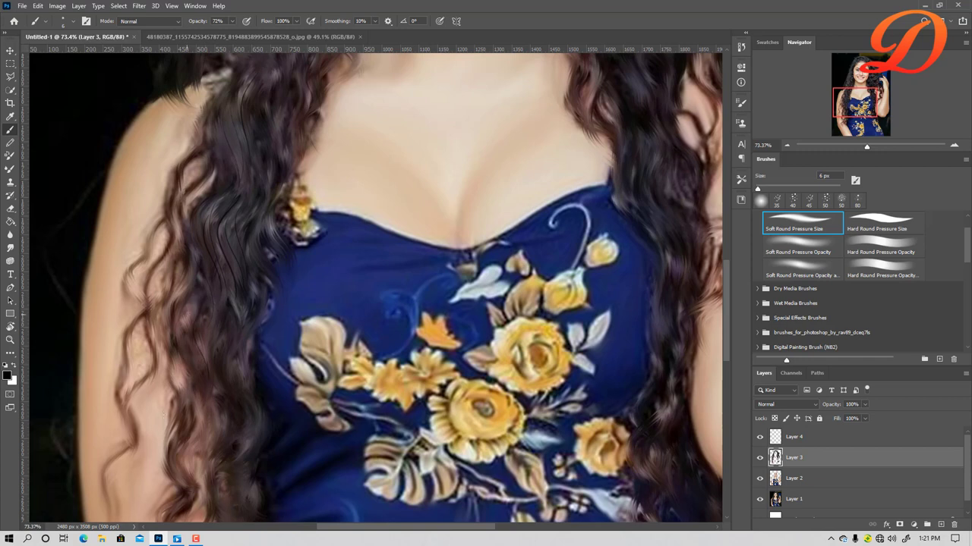
{"action": "left_click_drag", "start_coordinate": [156, 266], "coordinate": [156, 331]}
{"action": "key", "text": "ctrl+z"}
{"action": "left_click_drag", "start_coordinate": [131, 435], "coordinate": [98, 493]}
{"action": "left_click_drag", "start_coordinate": [192, 308], "coordinate": [186, 357]}
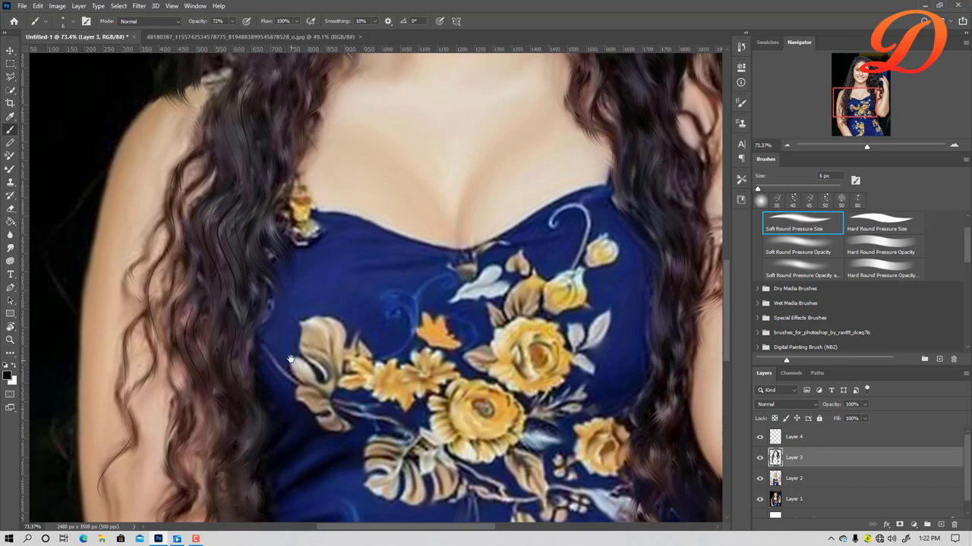
{"action": "left_click_drag", "start_coordinate": [290, 362], "coordinate": [312, 216]}
{"action": "left_click_drag", "start_coordinate": [196, 325], "coordinate": [206, 265]}
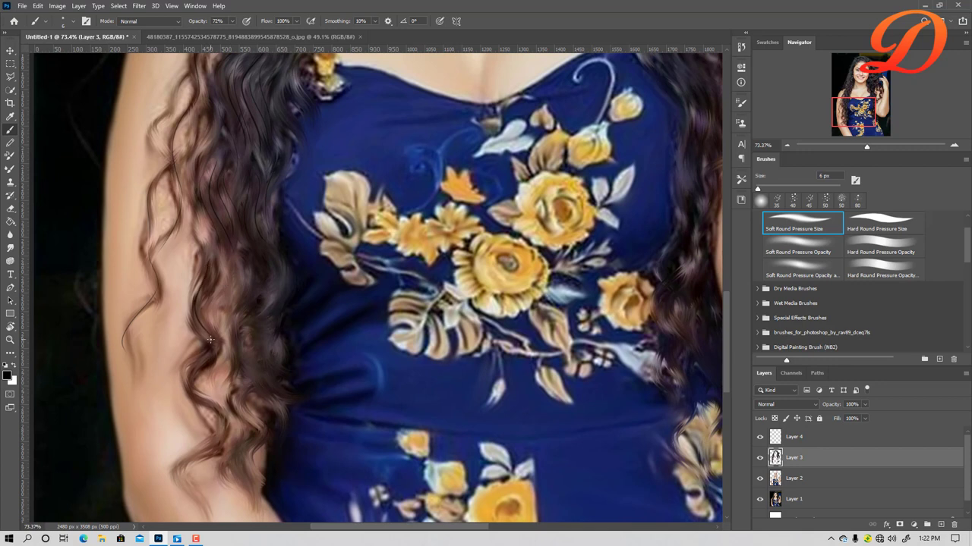
{"action": "left_click_drag", "start_coordinate": [208, 355], "coordinate": [192, 378]}
{"action": "left_click_drag", "start_coordinate": [203, 449], "coordinate": [184, 500]}
{"action": "left_click_drag", "start_coordinate": [202, 454], "coordinate": [174, 484]}
{"action": "left_click_drag", "start_coordinate": [217, 448], "coordinate": [180, 494]}
{"action": "left_click_drag", "start_coordinate": [237, 380], "coordinate": [254, 489]}
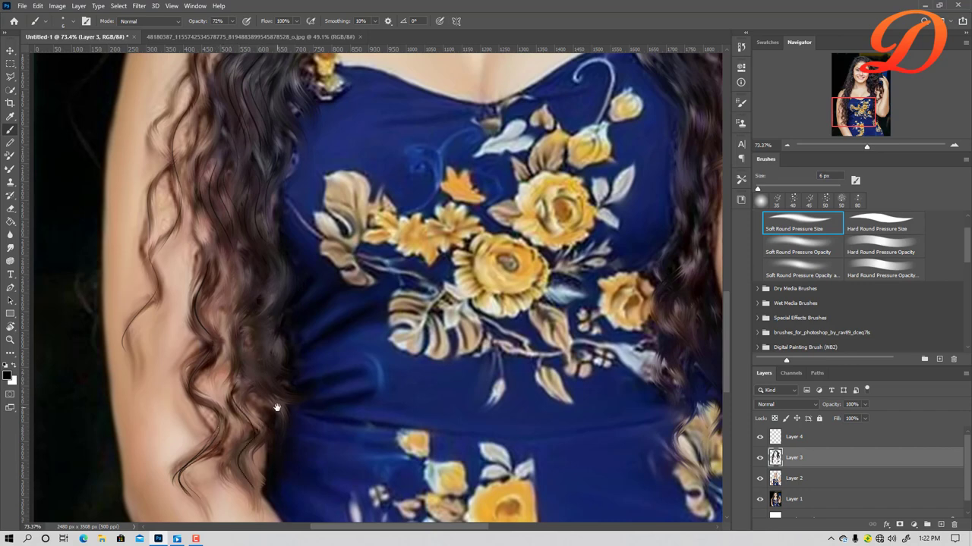
Paint fine strands on the curls beside the arm, then zoom out.
{"action": "left_click_drag", "start_coordinate": [277, 407], "coordinate": [308, 275]}
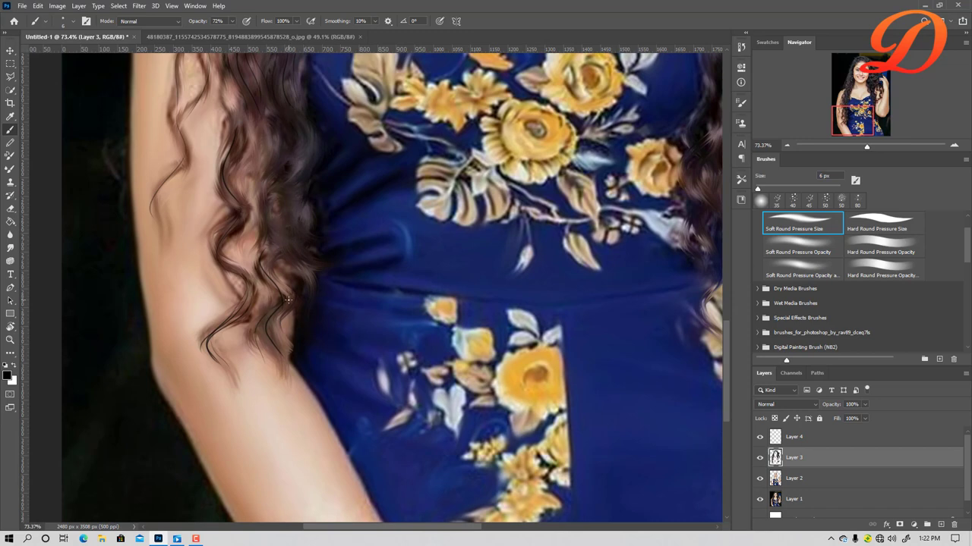
{"action": "left_click_drag", "start_coordinate": [336, 195], "coordinate": [341, 353]}
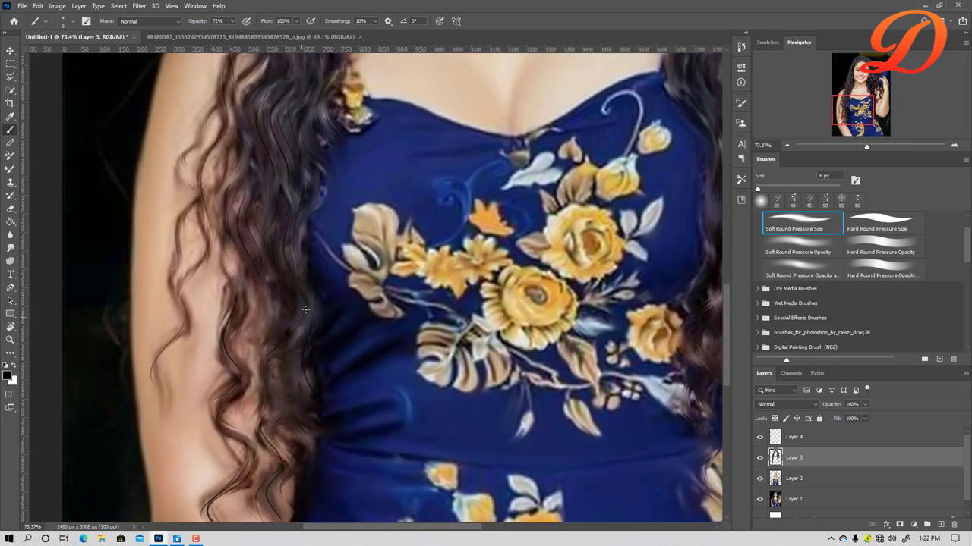
{"action": "mouse_move", "coordinate": [305, 310]}
{"action": "left_mouse_down"}
{"action": "mouse_move", "coordinate": [307, 387]}
{"action": "mouse_move", "coordinate": [287, 419]}
{"action": "left_mouse_up"}
{"action": "left_click_drag", "start_coordinate": [277, 366], "coordinate": [287, 429]}
{"action": "mouse_move", "coordinate": [272, 339]}
{"action": "left_mouse_down"}
{"action": "mouse_move", "coordinate": [268, 363]}
{"action": "mouse_move", "coordinate": [281, 376]}
{"action": "left_mouse_up"}
{"action": "mouse_move", "coordinate": [271, 298]}
{"action": "left_mouse_down"}
{"action": "mouse_move", "coordinate": [260, 372]}
{"action": "mouse_move", "coordinate": [257, 352]}
{"action": "left_mouse_up"}
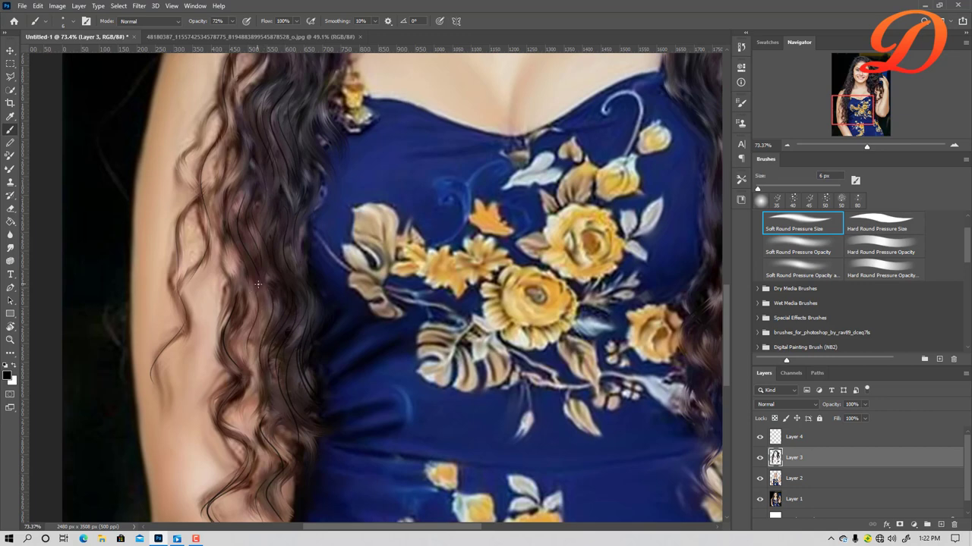
{"action": "scroll", "coordinate": [366, 363], "scroll_direction": "down", "scroll_amount": 3}
Undo the last hair strokes and paint a fresh thin dark strand across the crown.
{"action": "scroll", "coordinate": [366, 363], "scroll_direction": "down", "scroll_amount": 2}
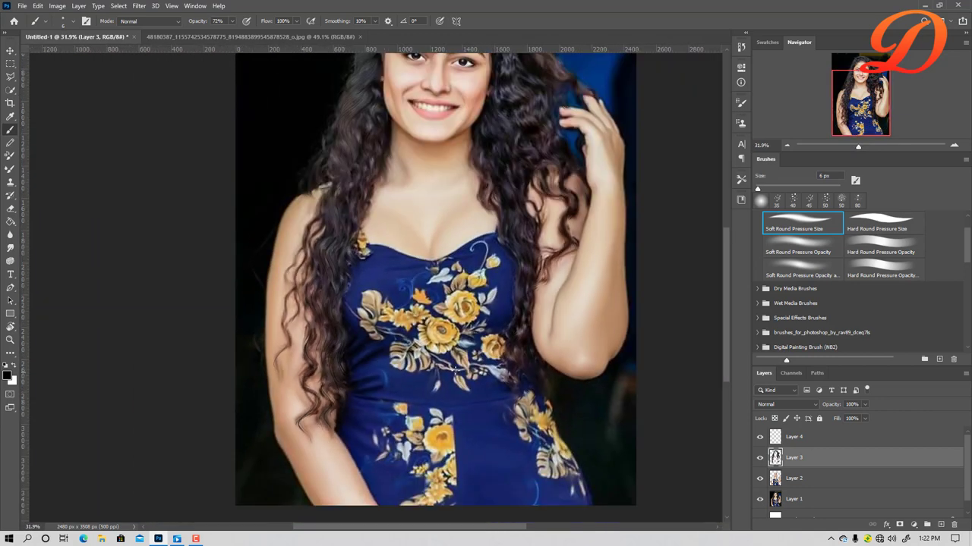
{"action": "scroll", "coordinate": [494, 387], "scroll_direction": "down", "scroll_amount": 1}
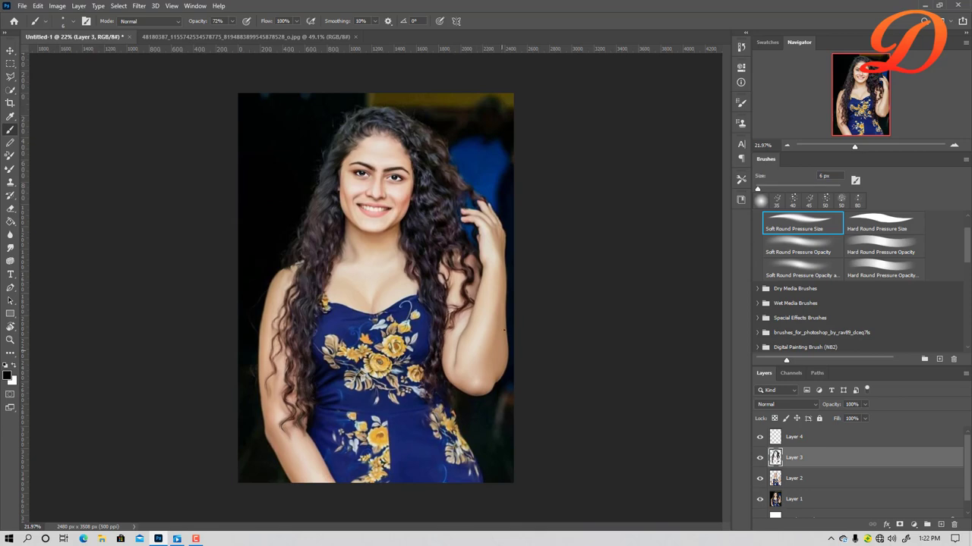
{"action": "scroll", "coordinate": [432, 312], "scroll_direction": "up", "scroll_amount": 1}
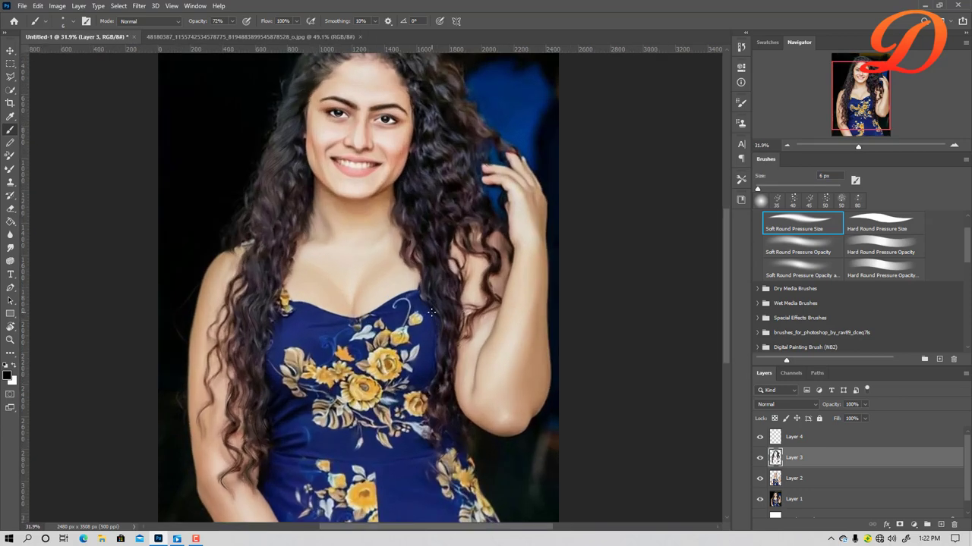
{"action": "scroll", "coordinate": [431, 312], "scroll_direction": "up", "scroll_amount": 1}
{"action": "mouse_move", "coordinate": [488, 132]}
{"action": "left_mouse_down"}
{"action": "mouse_move", "coordinate": [489, 538]}
{"action": "mouse_move", "coordinate": [494, 509]}
{"action": "left_mouse_up"}
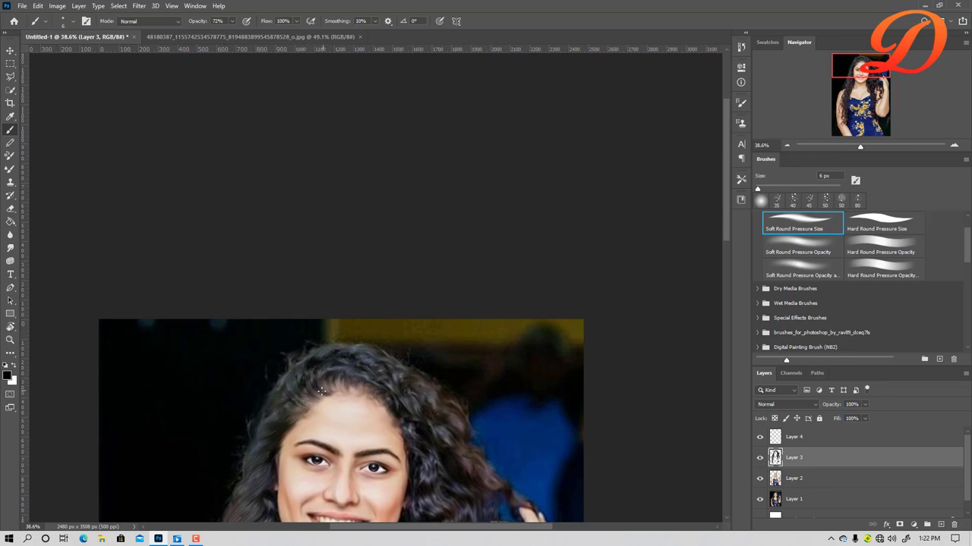
{"action": "scroll", "coordinate": [327, 365], "scroll_direction": "up", "scroll_amount": 2}
{"action": "scroll", "coordinate": [322, 387], "scroll_direction": "up", "scroll_amount": 3}
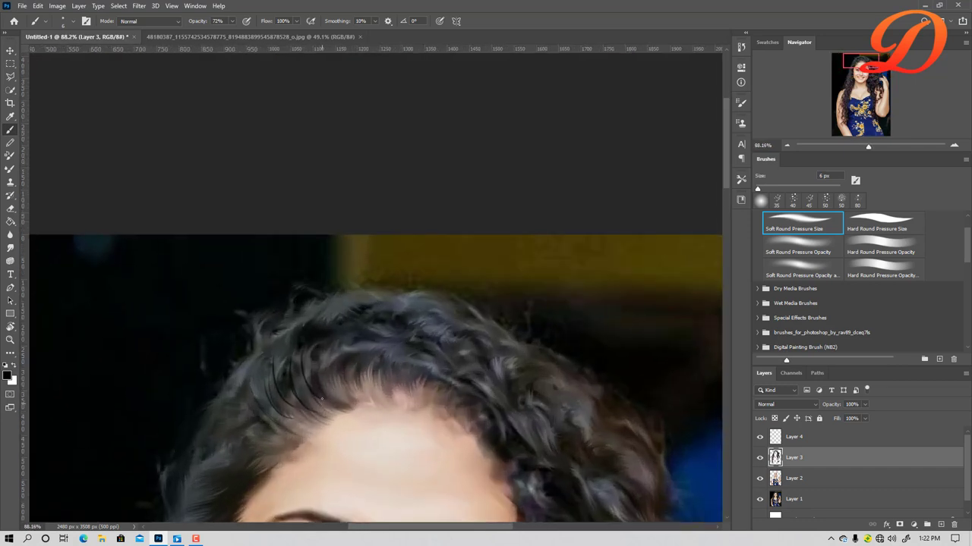
{"action": "key", "text": "ctrl+z"}
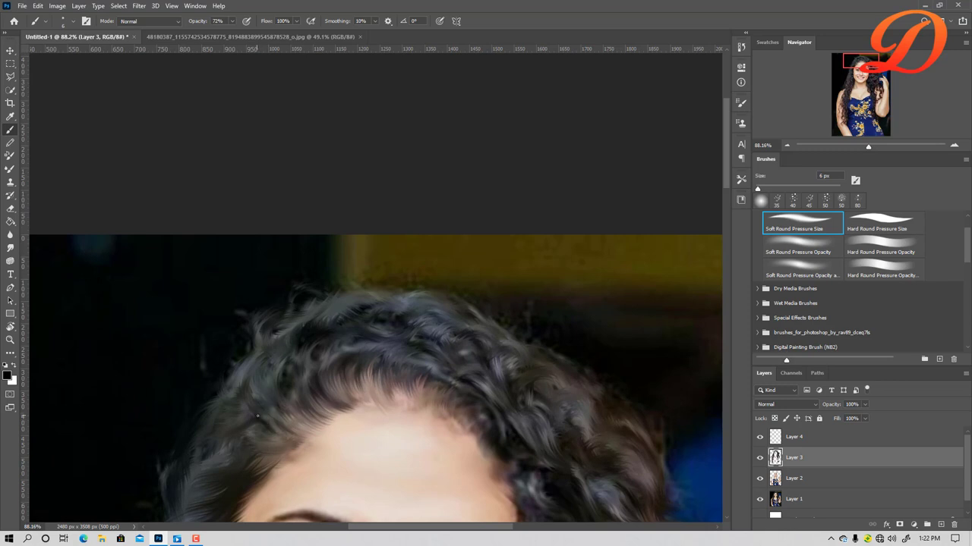
{"action": "mouse_move", "coordinate": [257, 418]}
{"action": "left_mouse_down"}
{"action": "mouse_move", "coordinate": [256, 401]}
{"action": "mouse_move", "coordinate": [266, 408]}
{"action": "mouse_move", "coordinate": [269, 383]}
{"action": "mouse_move", "coordinate": [288, 362]}
{"action": "mouse_move", "coordinate": [349, 348]}
{"action": "mouse_move", "coordinate": [355, 331]}
{"action": "mouse_move", "coordinate": [398, 335]}
{"action": "left_mouse_up"}
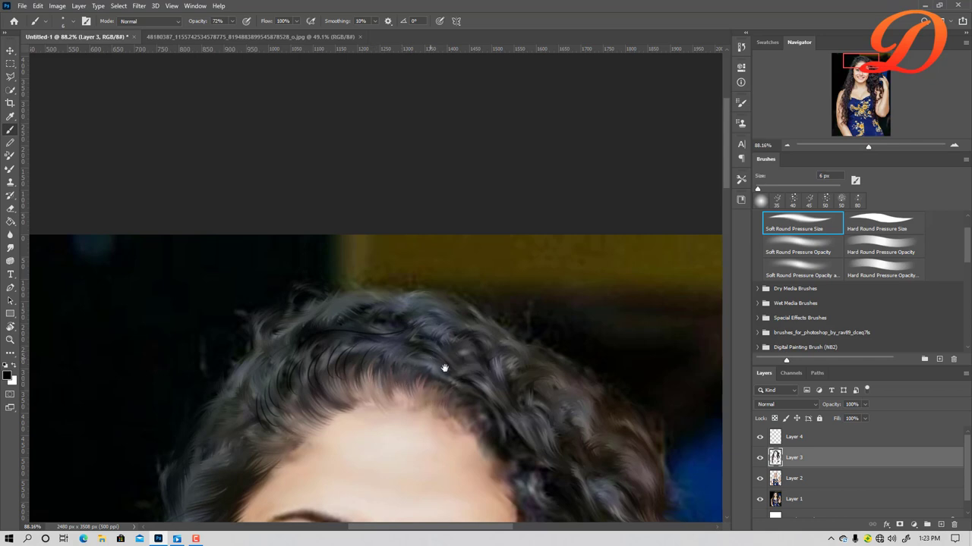
Paint several thin dark wavy strands down the curls right of the face.
{"action": "mouse_move", "coordinate": [445, 369]}
{"action": "left_mouse_down"}
{"action": "mouse_move", "coordinate": [407, 291]}
{"action": "mouse_move", "coordinate": [443, 299]}
{"action": "left_mouse_up"}
{"action": "left_click_drag", "start_coordinate": [490, 365], "coordinate": [482, 338]}
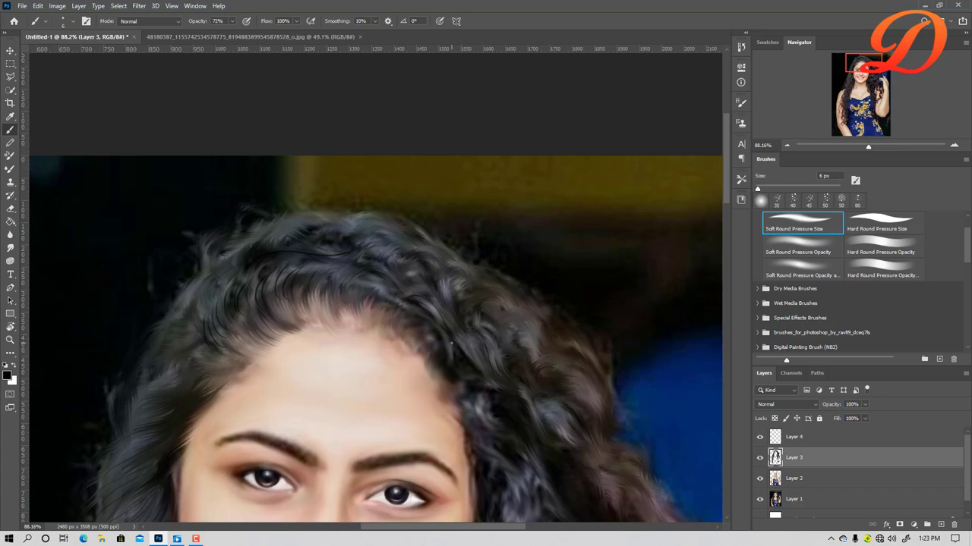
{"action": "mouse_move", "coordinate": [445, 264]}
{"action": "left_mouse_down"}
{"action": "mouse_move", "coordinate": [478, 302]}
{"action": "mouse_move", "coordinate": [527, 327]}
{"action": "left_mouse_up"}
{"action": "left_click_drag", "start_coordinate": [474, 314], "coordinate": [501, 369]}
{"action": "left_click_drag", "start_coordinate": [633, 365], "coordinate": [616, 204]}
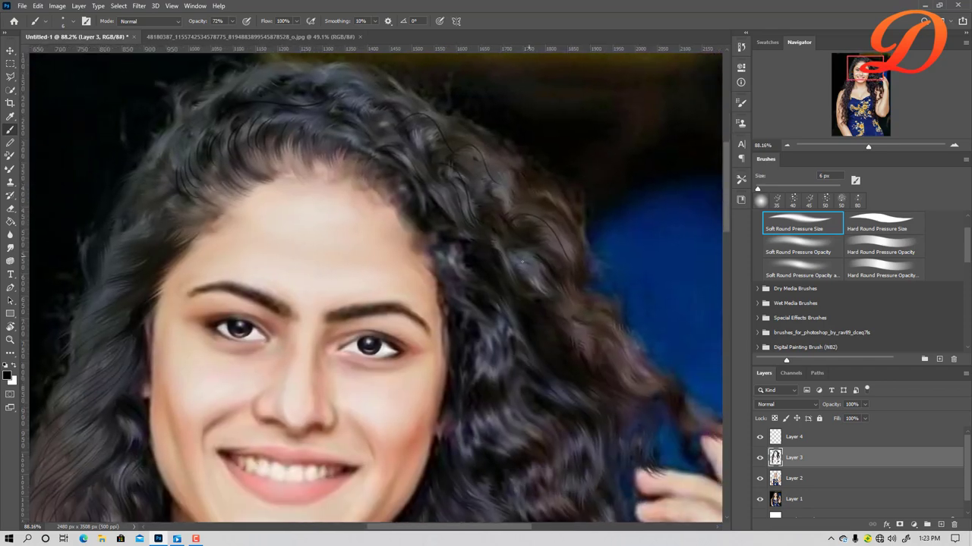
{"action": "left_click_drag", "start_coordinate": [551, 306], "coordinate": [580, 333]}
{"action": "left_click_drag", "start_coordinate": [624, 386], "coordinate": [664, 395]}
On overlay Layer 4, paint fine strands down the right-side curls.
{"action": "left_click", "coordinate": [774, 439]}
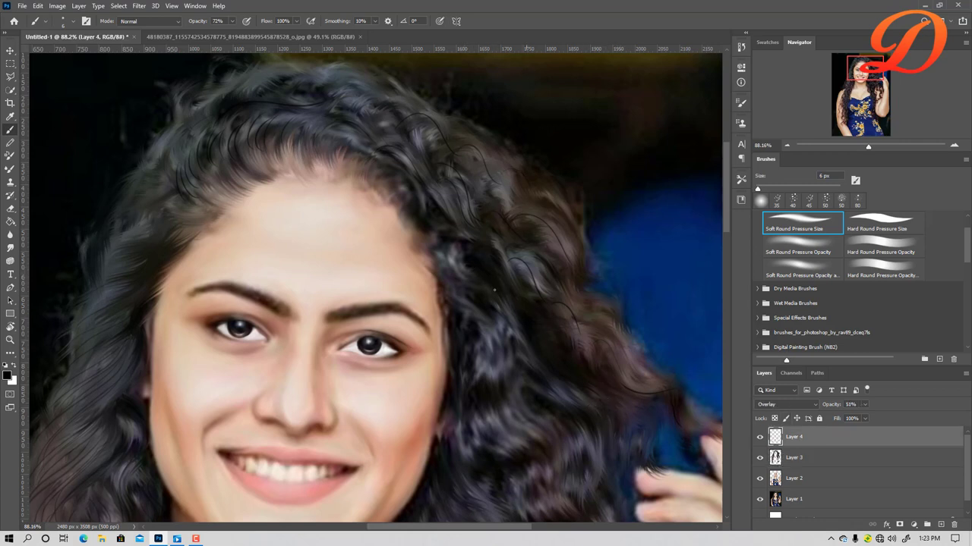
{"action": "mouse_move", "coordinate": [497, 316]}
{"action": "left_mouse_down"}
{"action": "mouse_move", "coordinate": [494, 381]}
{"action": "mouse_move", "coordinate": [529, 417]}
{"action": "left_mouse_up"}
{"action": "left_click_drag", "start_coordinate": [488, 322], "coordinate": [475, 448]}
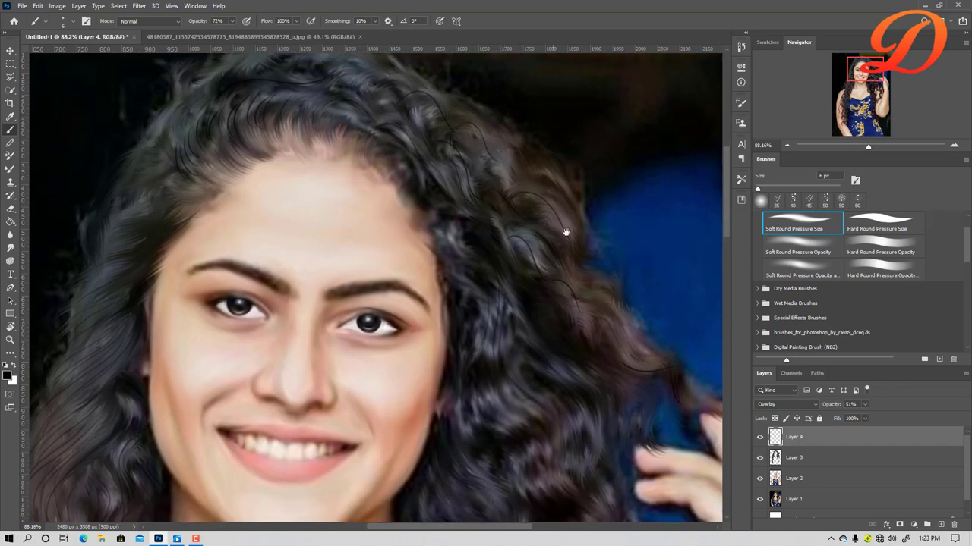
{"action": "scroll", "coordinate": [531, 197], "scroll_direction": "down", "scroll_amount": 5}
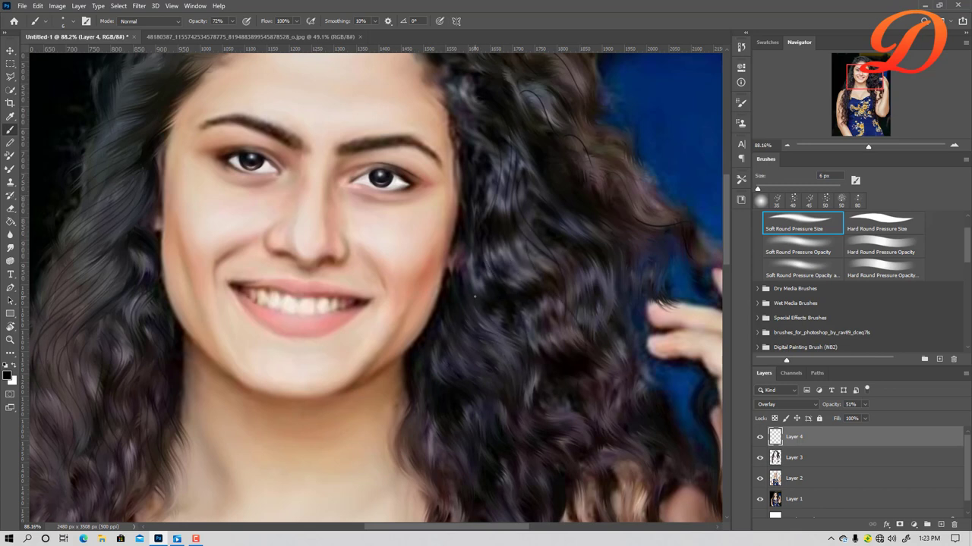
{"action": "left_click_drag", "start_coordinate": [487, 345], "coordinate": [499, 370]}
{"action": "mouse_move", "coordinate": [462, 331]}
{"action": "left_mouse_down"}
{"action": "mouse_move", "coordinate": [481, 365]}
{"action": "mouse_move", "coordinate": [466, 370]}
{"action": "left_mouse_up"}
{"action": "left_click_drag", "start_coordinate": [530, 383], "coordinate": [527, 402]}
{"action": "scroll", "coordinate": [532, 379], "scroll_direction": "down", "scroll_amount": 5}
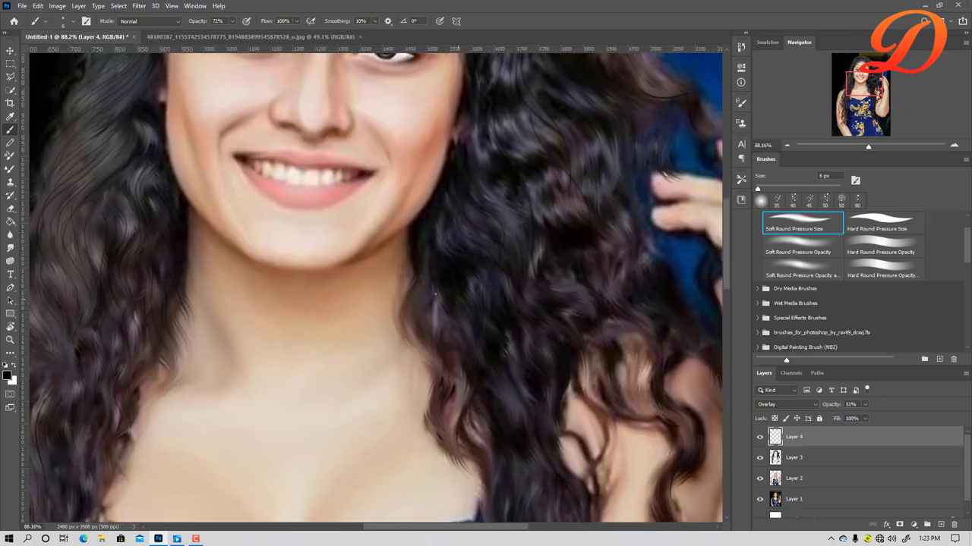
Paint strands along the hair edge by the chin, jaw and neck.
{"action": "left_click_drag", "start_coordinate": [414, 295], "coordinate": [425, 332]}
{"action": "mouse_move", "coordinate": [426, 295]}
{"action": "left_mouse_down"}
{"action": "mouse_move", "coordinate": [429, 323]}
{"action": "mouse_move", "coordinate": [403, 388]}
{"action": "mouse_move", "coordinate": [431, 424]}
{"action": "left_mouse_up"}
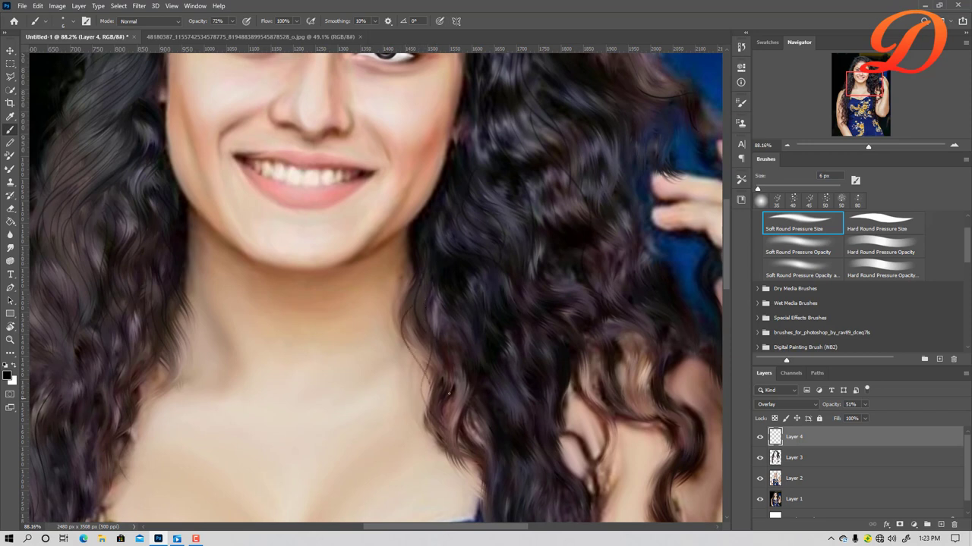
{"action": "mouse_move", "coordinate": [430, 356]}
{"action": "left_mouse_down"}
{"action": "mouse_move", "coordinate": [434, 439]}
{"action": "mouse_move", "coordinate": [455, 464]}
{"action": "left_mouse_up"}
{"action": "left_click_drag", "start_coordinate": [430, 390], "coordinate": [420, 454]}
{"action": "left_click_drag", "start_coordinate": [410, 265], "coordinate": [393, 334]}
{"action": "left_click_drag", "start_coordinate": [408, 294], "coordinate": [396, 337]}
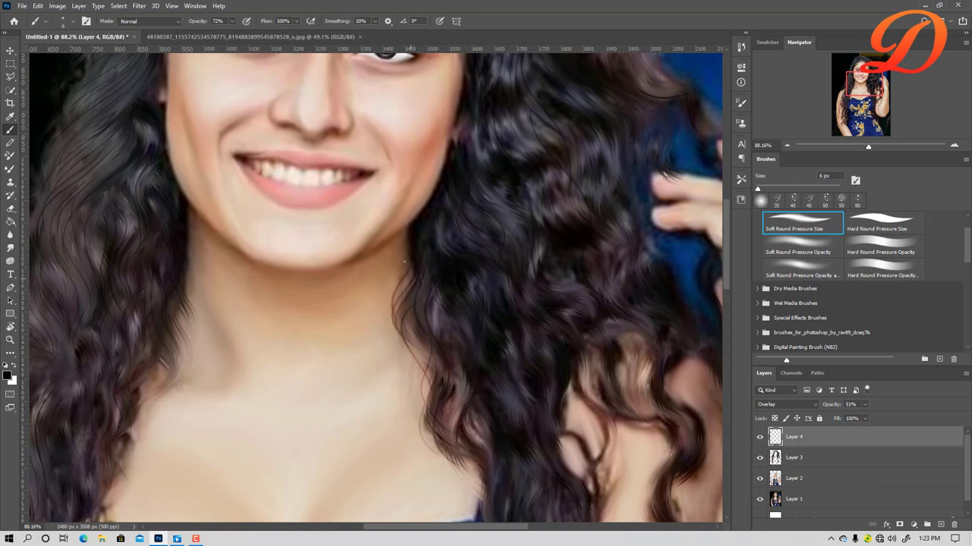
{"action": "left_click_drag", "start_coordinate": [411, 269], "coordinate": [393, 305]}
{"action": "mouse_move", "coordinate": [405, 263]}
{"action": "left_mouse_down"}
{"action": "mouse_move", "coordinate": [386, 296]}
{"action": "mouse_move", "coordinate": [407, 342]}
{"action": "left_mouse_up"}
{"action": "scroll", "coordinate": [484, 330], "scroll_direction": "down", "scroll_amount": 3}
{"action": "scroll", "coordinate": [486, 334], "scroll_direction": "down", "scroll_amount": 3}
{"action": "scroll", "coordinate": [508, 347], "scroll_direction": "up", "scroll_amount": 4}
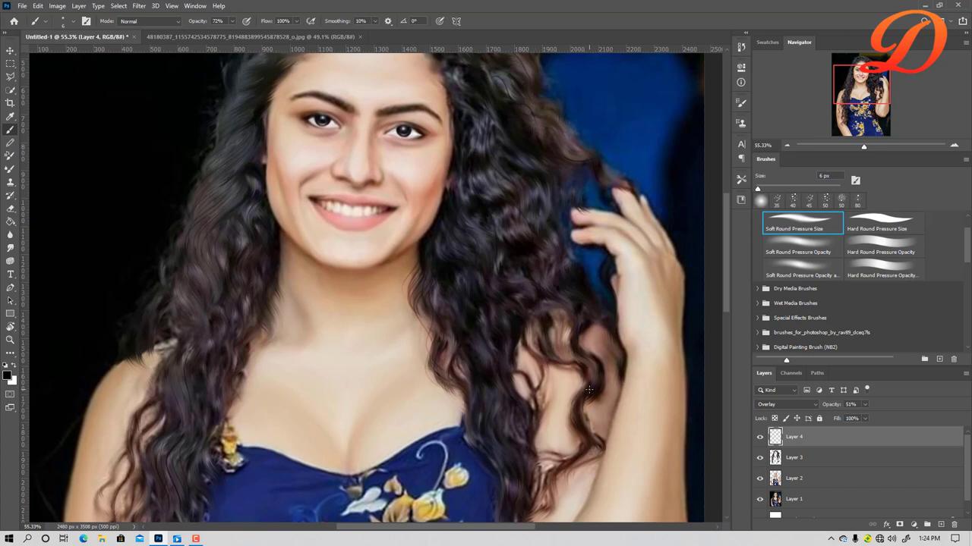
Add faint strands over the curls near the raised hand.
{"action": "left_click_drag", "start_coordinate": [575, 398], "coordinate": [573, 449]}
{"action": "mouse_move", "coordinate": [554, 481]}
{"action": "left_mouse_down"}
{"action": "mouse_move", "coordinate": [548, 509]}
{"action": "mouse_move", "coordinate": [583, 450]}
{"action": "left_mouse_up"}
{"action": "mouse_move", "coordinate": [582, 376]}
{"action": "left_mouse_down"}
{"action": "mouse_move", "coordinate": [547, 352]}
{"action": "mouse_move", "coordinate": [561, 329]}
{"action": "left_mouse_up"}
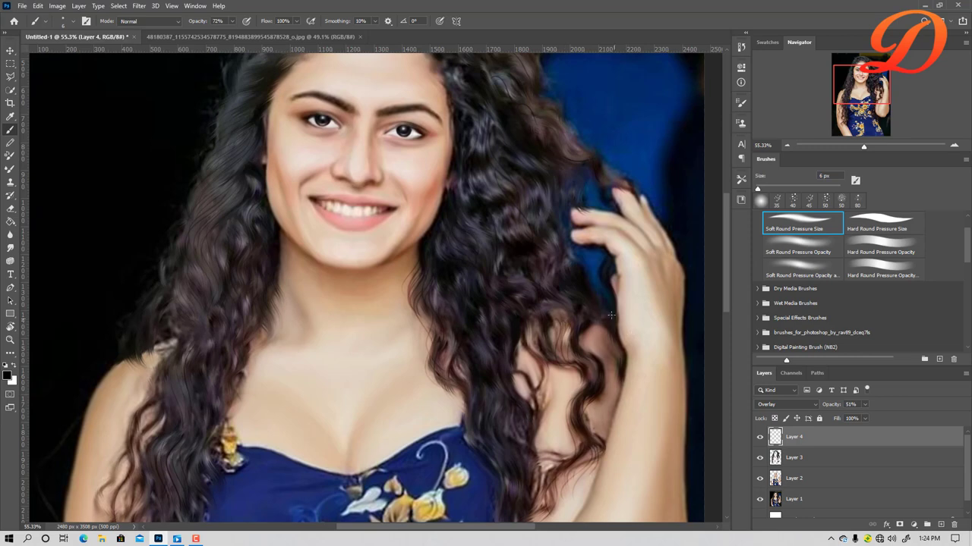
{"action": "left_click_drag", "start_coordinate": [612, 390], "coordinate": [612, 431]}
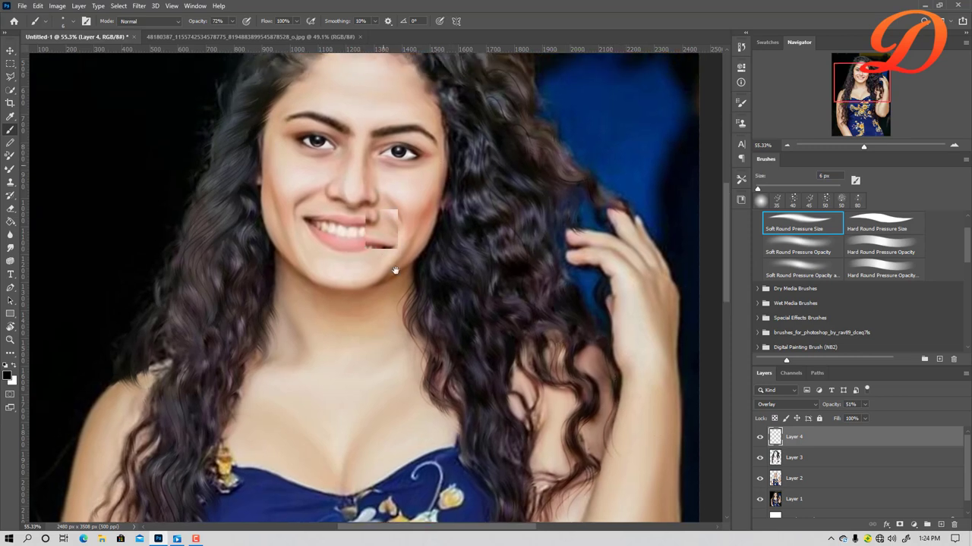
{"action": "left_click_drag", "start_coordinate": [392, 271], "coordinate": [438, 469]}
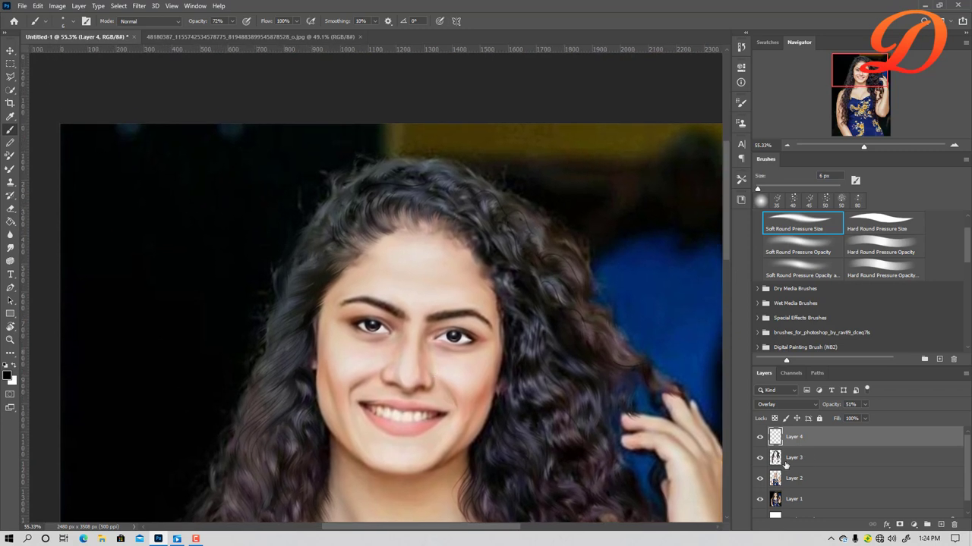
On Layer 3, set the Smudge tool to the Hair 3 tip at 30 px.
{"action": "left_click", "coordinate": [783, 456]}
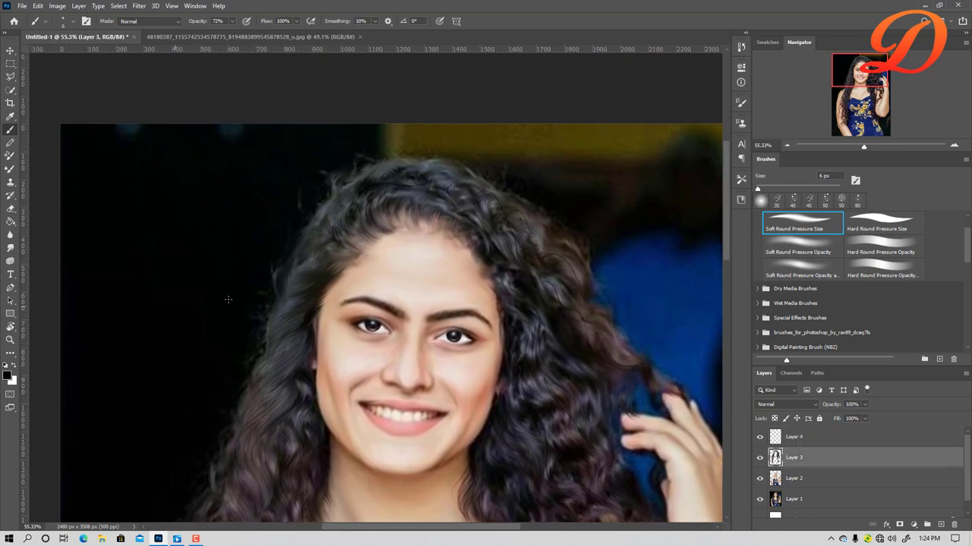
{"action": "left_click", "coordinate": [10, 248]}
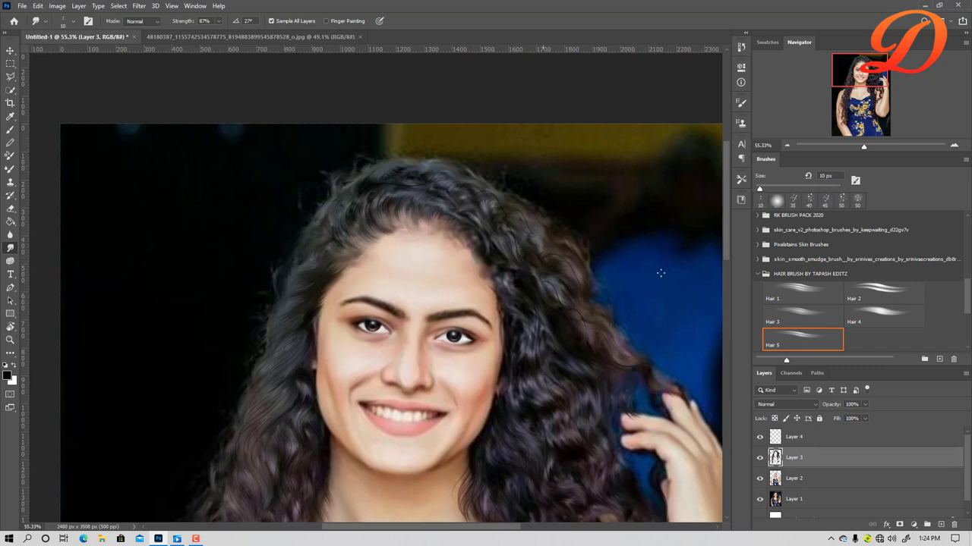
{"action": "left_click", "coordinate": [798, 317]}
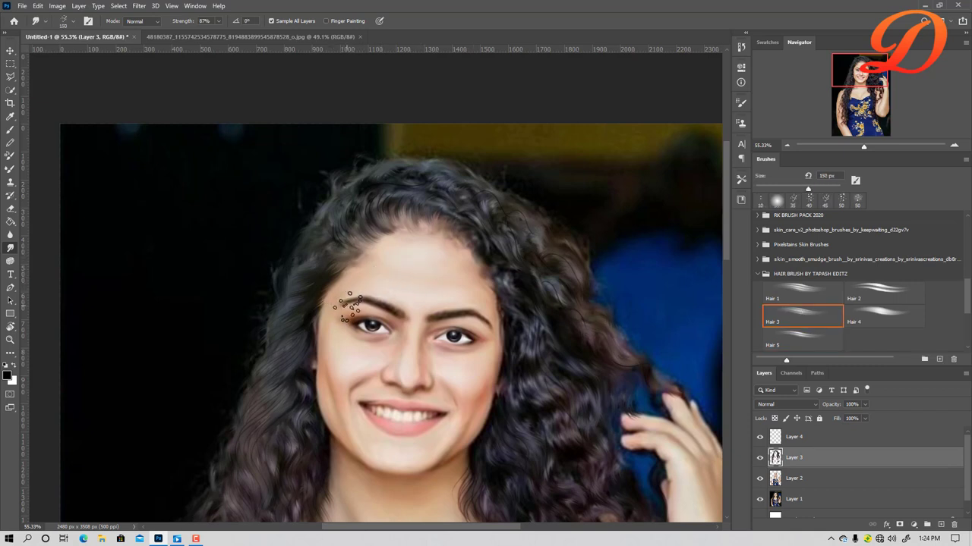
{"action": "key", "text": "bracketleft"}
{"action": "key", "text": "bracketleft"}
{"action": "key", "text": "bracketleft"}
{"action": "left_click_drag", "start_coordinate": [372, 251], "coordinate": [370, 249]}
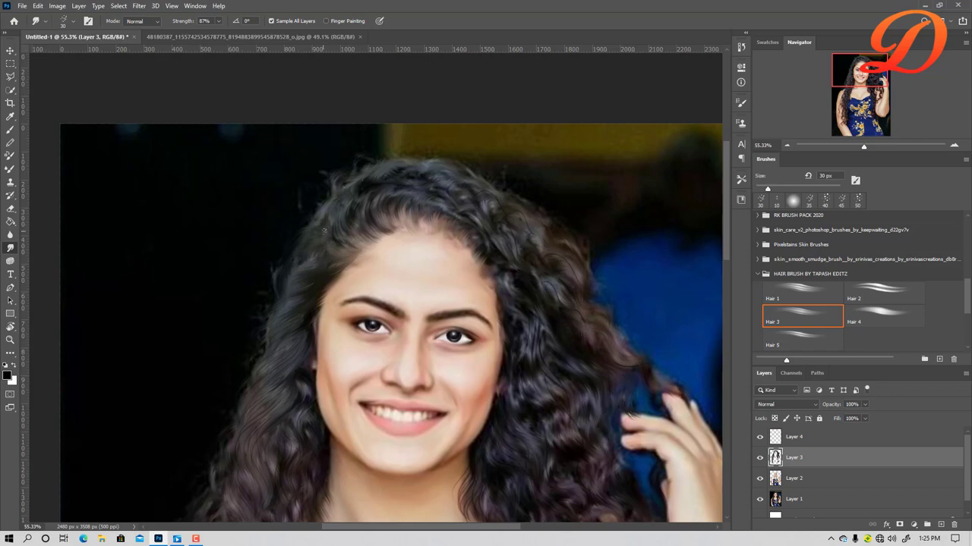
Add a new empty Layer 5 above Layer 4.
{"action": "scroll", "coordinate": [367, 157], "scroll_direction": "down", "scroll_amount": 6}
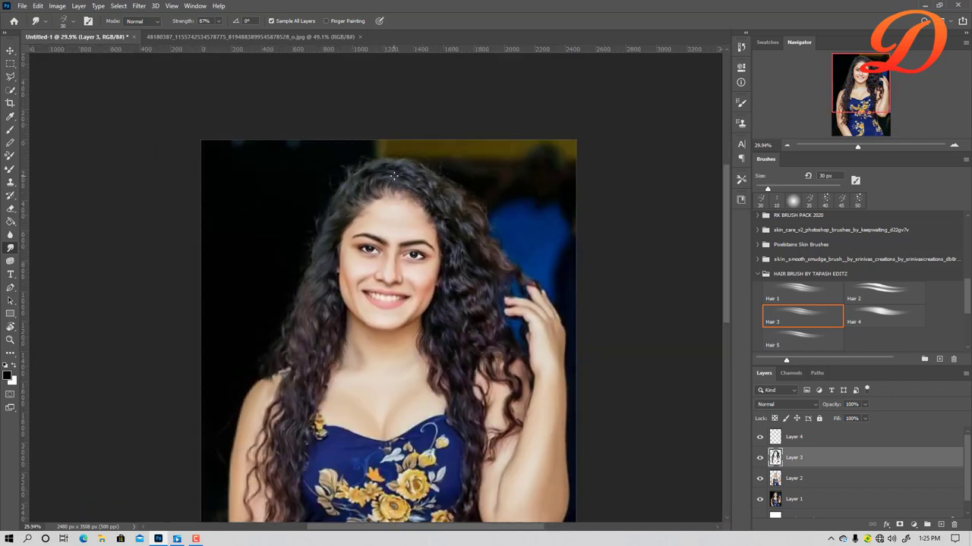
{"action": "scroll", "coordinate": [405, 192], "scroll_direction": "down", "scroll_amount": 2}
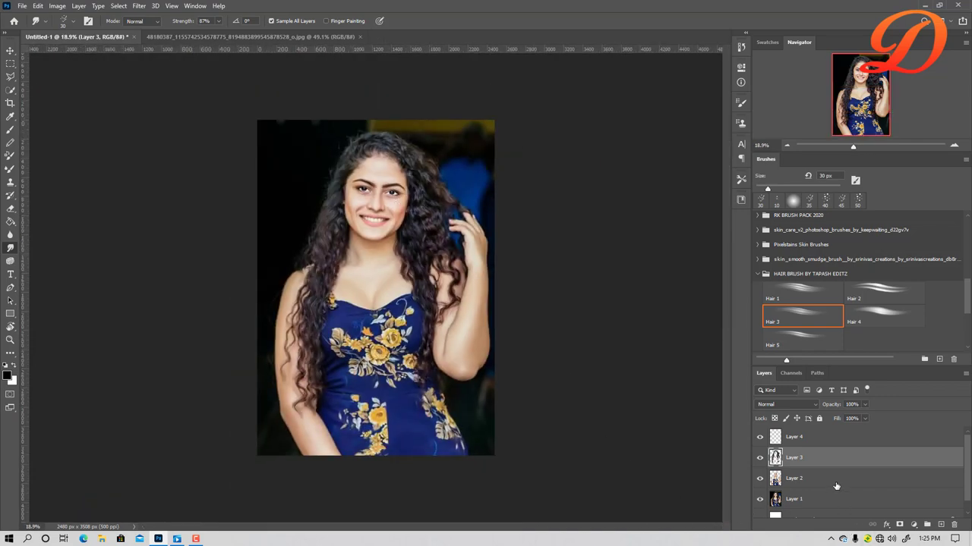
{"action": "left_click", "coordinate": [834, 440]}
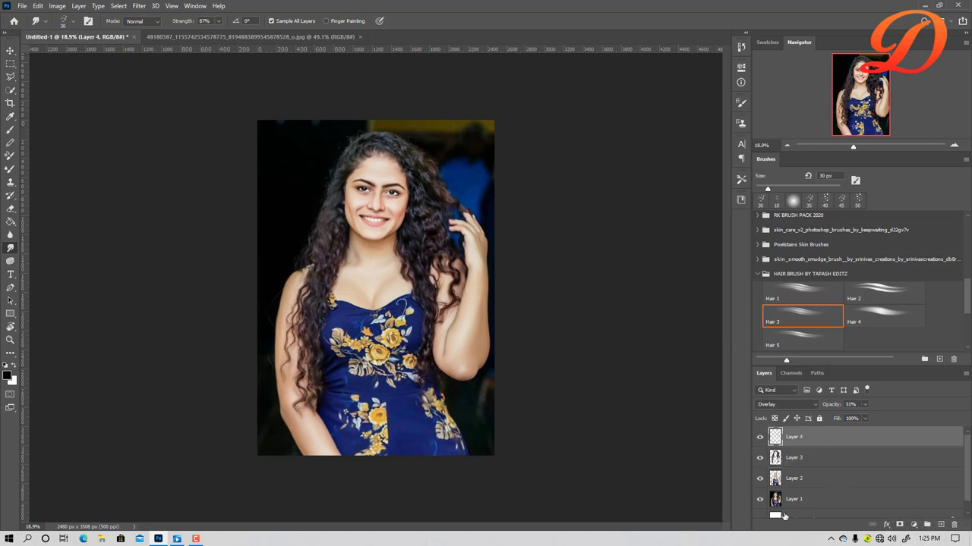
{"action": "left_click", "coordinate": [941, 524]}
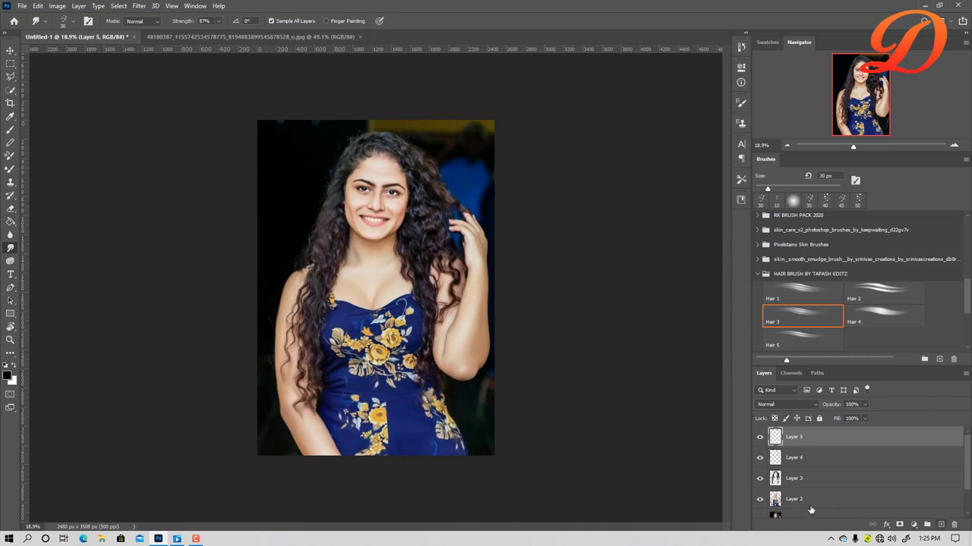
Choose the Soft Round Pressure Size brush and gather Layers 1–4 into Group 1.
{"action": "scroll", "coordinate": [417, 343], "scroll_direction": "up", "scroll_amount": 3}
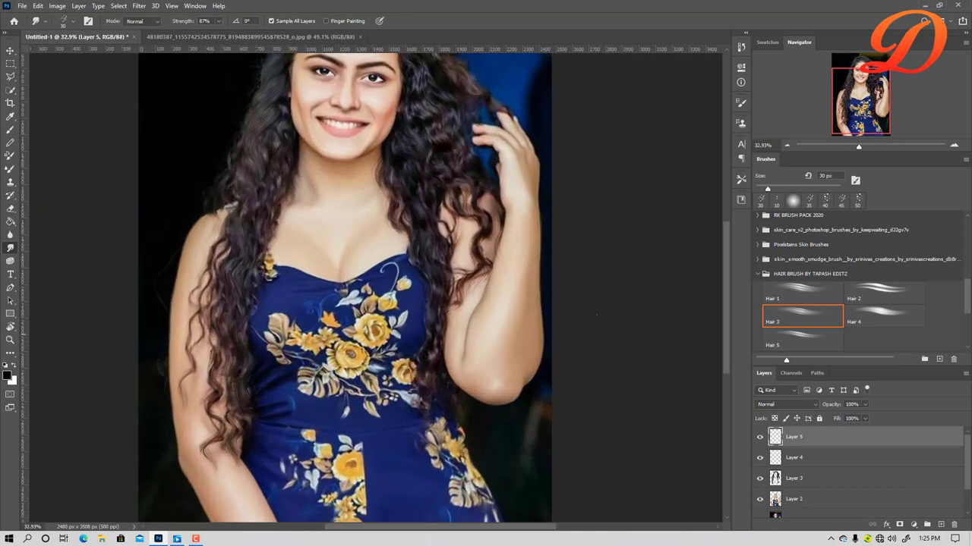
{"action": "left_click", "coordinate": [792, 201]}
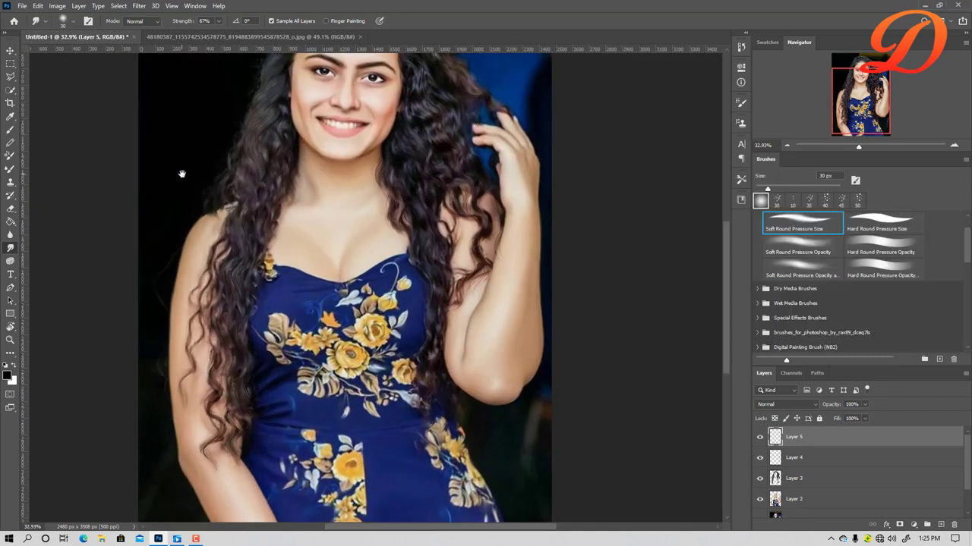
{"action": "mouse_move", "coordinate": [182, 174]}
{"action": "left_mouse_down"}
{"action": "mouse_move", "coordinate": [193, 314]}
{"action": "mouse_move", "coordinate": [295, 342]}
{"action": "mouse_move", "coordinate": [303, 284]}
{"action": "mouse_move", "coordinate": [286, 255]}
{"action": "left_mouse_up"}
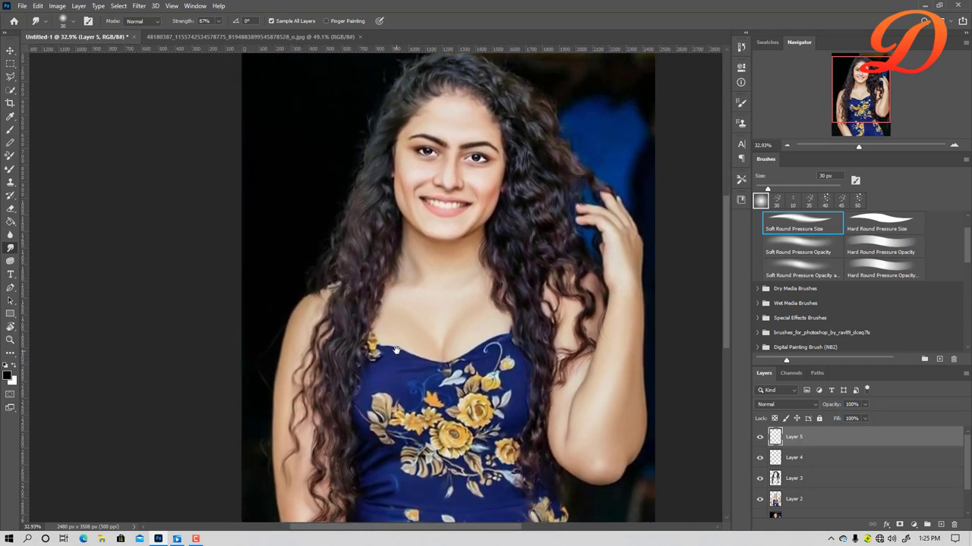
{"action": "left_click_drag", "start_coordinate": [398, 356], "coordinate": [398, 386]}
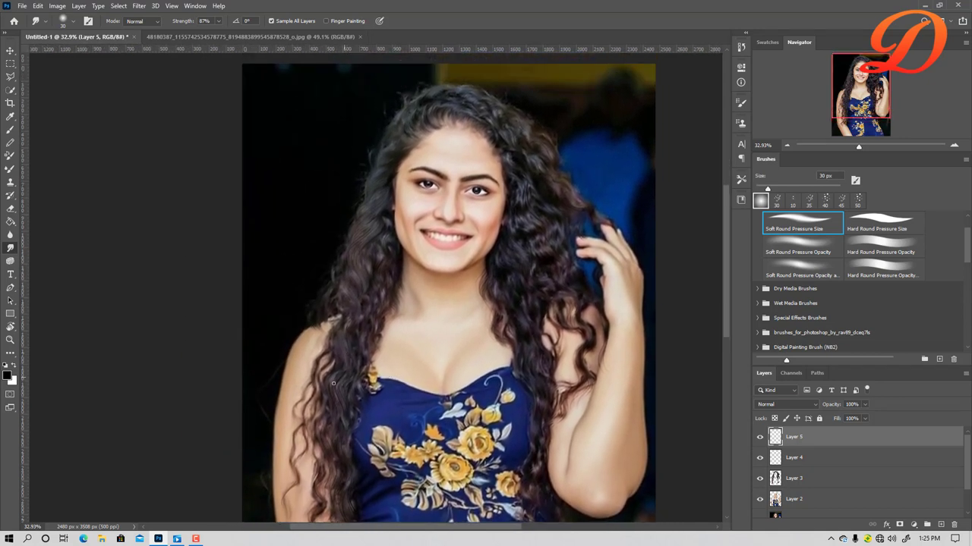
{"action": "scroll", "coordinate": [849, 479], "scroll_direction": "down", "scroll_amount": 2}
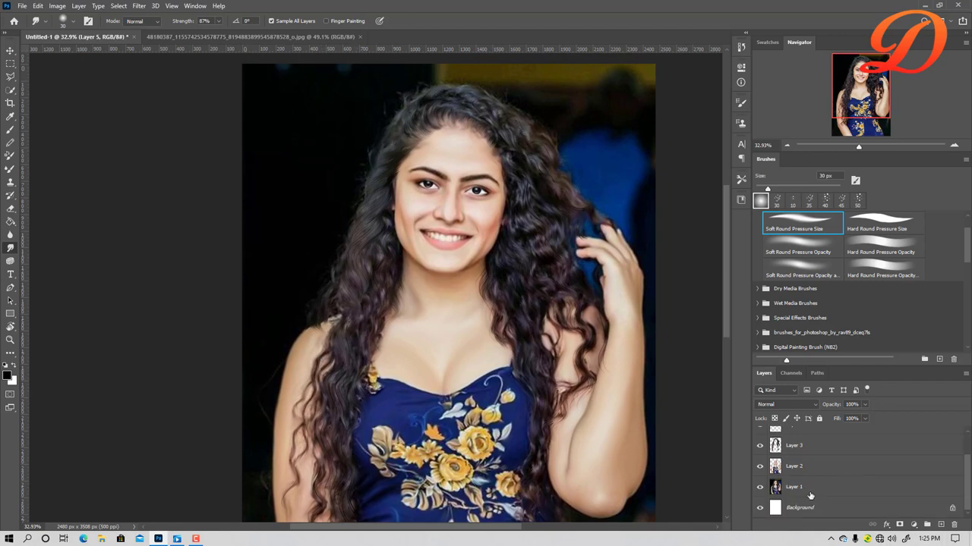
{"action": "key", "text": "ctrl+z"}
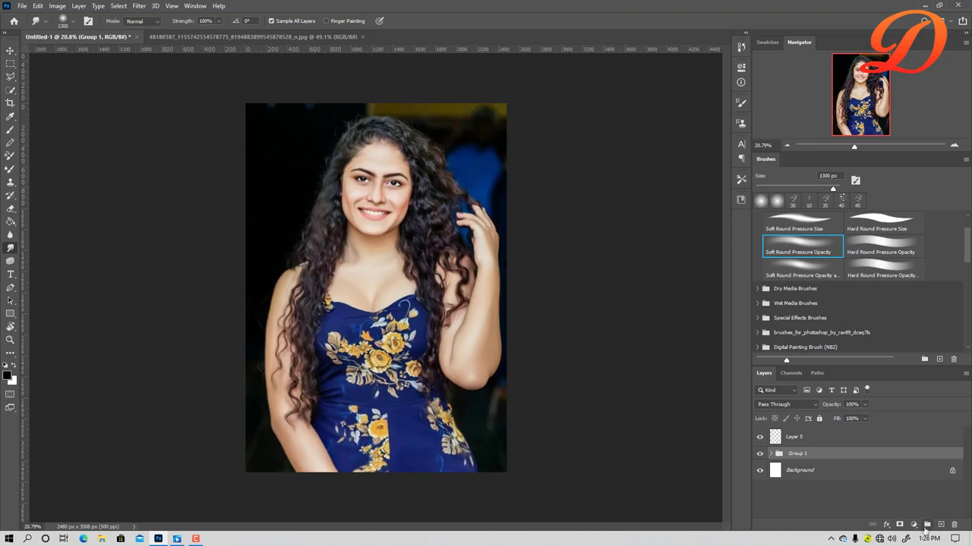
Add a mask to Group 1 and fade the corners with a 1500 px soft brush.
{"action": "left_click", "coordinate": [899, 524]}
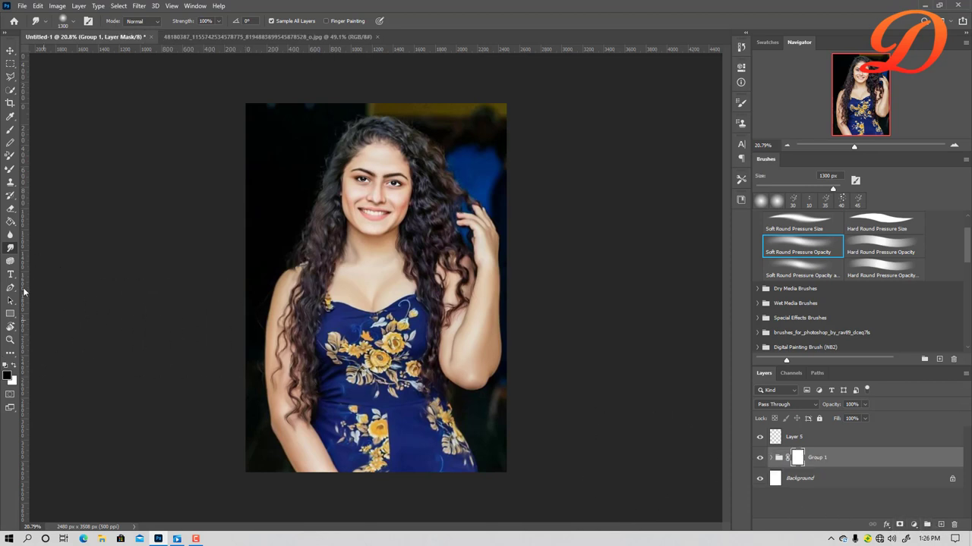
{"action": "key", "text": "b"}
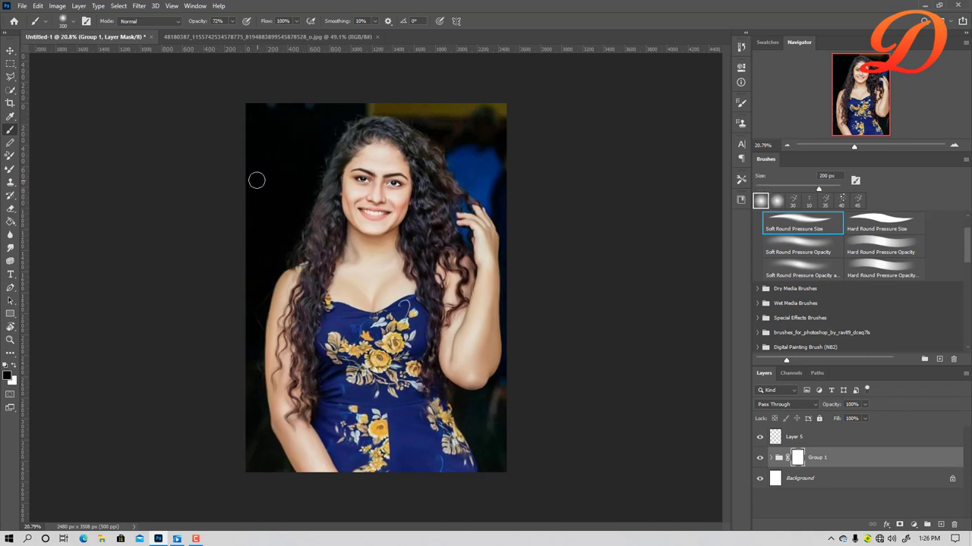
{"action": "key", "text": "bracketright"}
{"action": "key", "text": "bracketright"}
{"action": "key", "text": "bracketright"}
{"action": "key", "text": "bracketright"}
{"action": "key", "text": "bracketright"}
{"action": "key", "text": "bracketright"}
{"action": "mouse_move", "coordinate": [203, 143]}
{"action": "left_mouse_down"}
{"action": "mouse_move", "coordinate": [234, 126]}
{"action": "mouse_move", "coordinate": [202, 276]}
{"action": "mouse_move", "coordinate": [189, 427]}
{"action": "left_mouse_up"}
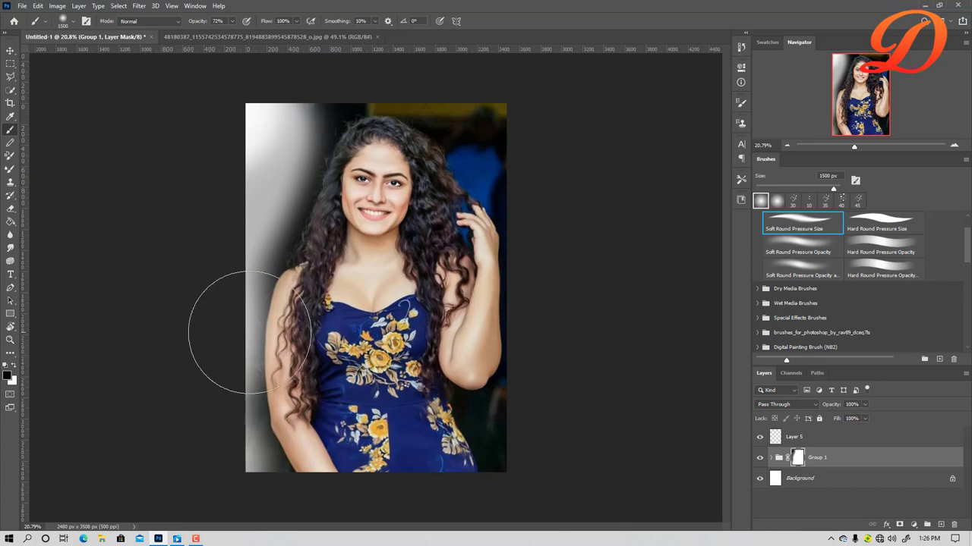
{"action": "left_click_drag", "start_coordinate": [535, 126], "coordinate": [421, 57]}
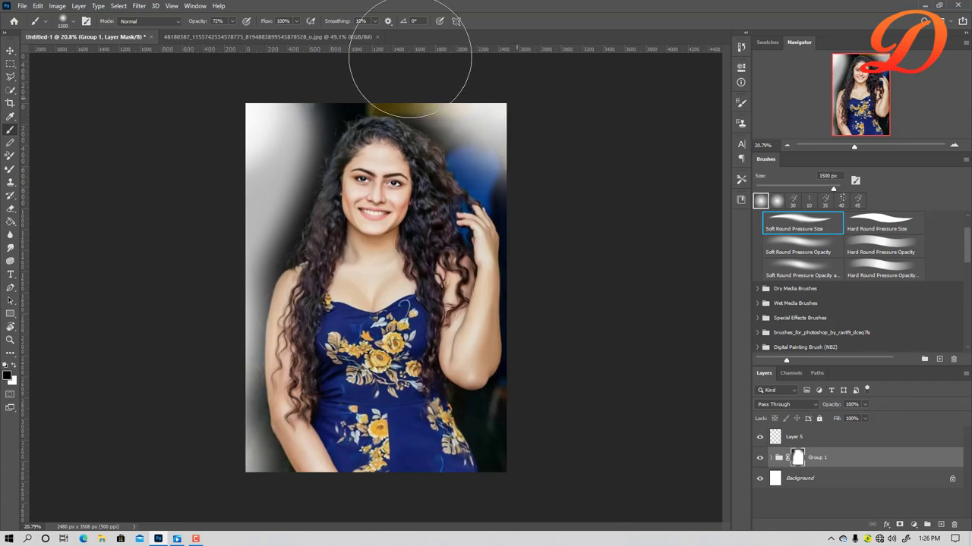
{"action": "left_click", "coordinate": [574, 461]}
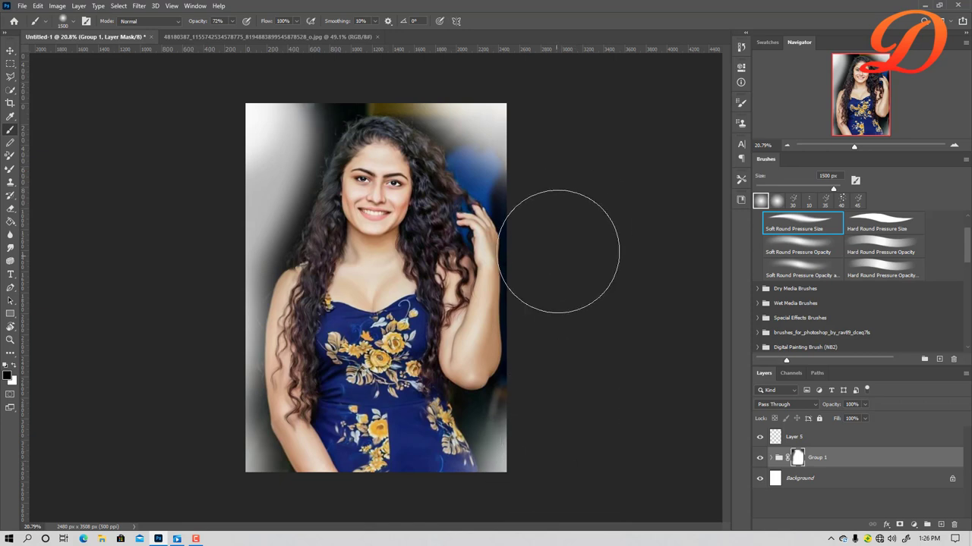
Resize the brush around 1300 px and whiten more of the left and top edges.
{"action": "key", "text": "bracketleft"}
{"action": "key", "text": "bracketleft"}
{"action": "key", "text": "bracketleft"}
{"action": "key", "text": "bracketleft"}
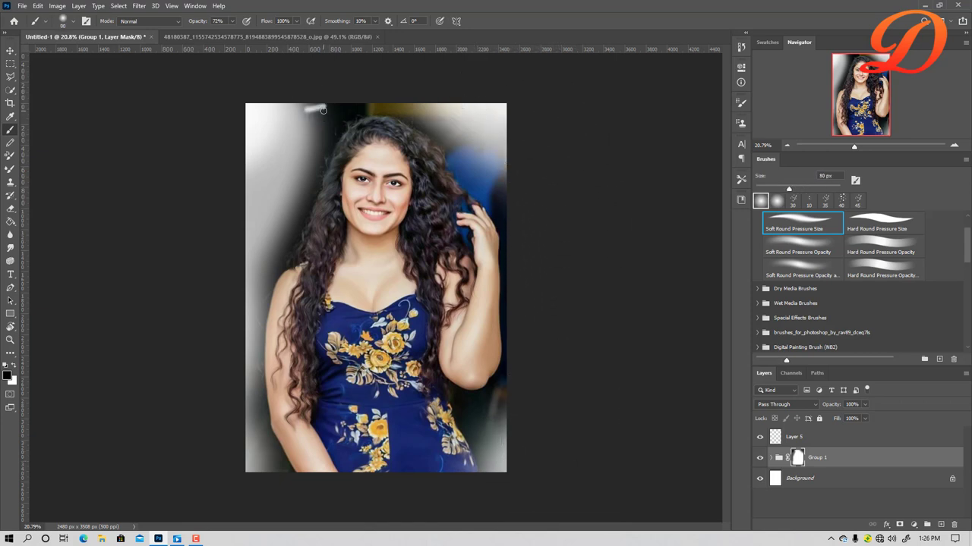
{"action": "left_click", "coordinate": [274, 121]}
{"action": "key", "text": "bracketright"}
{"action": "key", "text": "bracketright"}
{"action": "key", "text": "bracketright"}
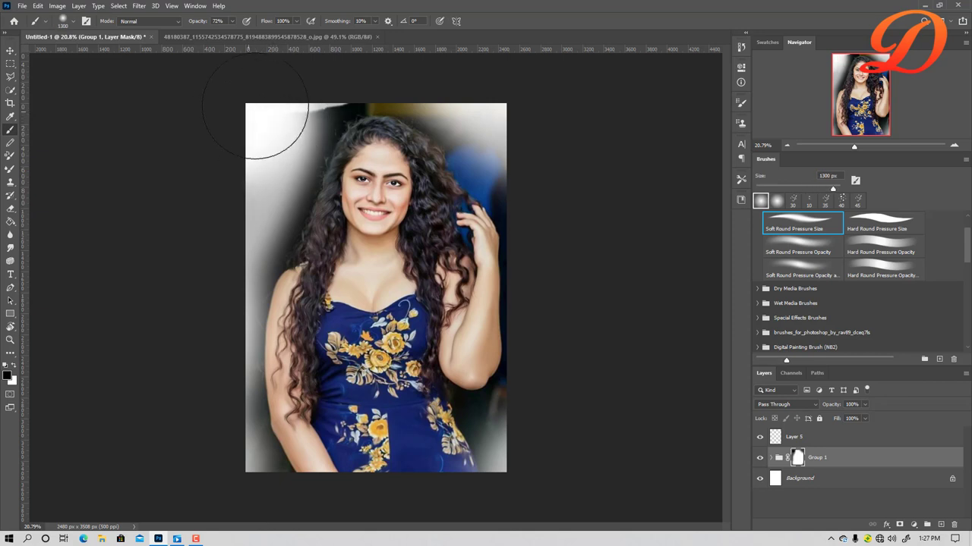
{"action": "key", "text": "bracketright"}
{"action": "key", "text": "bracketright"}
{"action": "key", "text": "bracketright"}
{"action": "left_click_drag", "start_coordinate": [264, 85], "coordinate": [246, 119]}
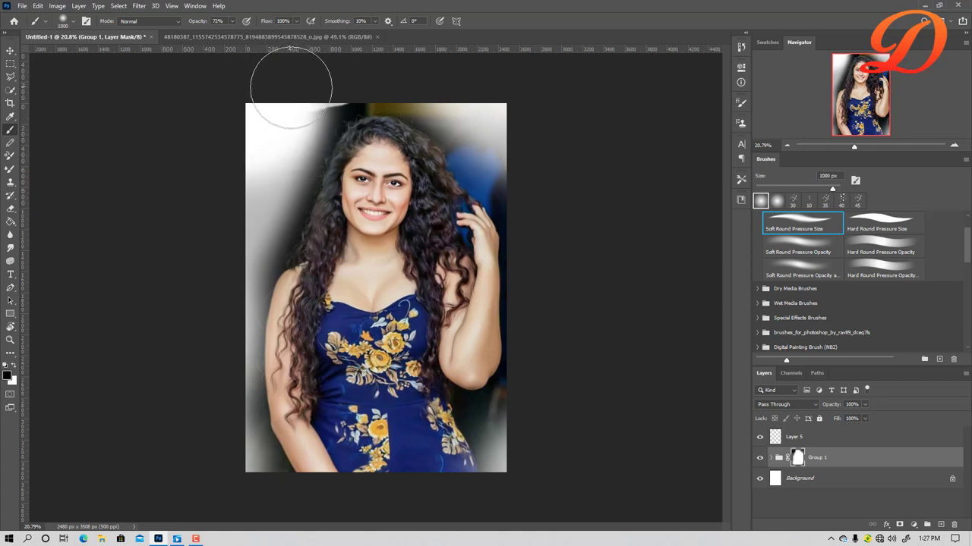
{"action": "key", "text": "bracketleft"}
{"action": "key", "text": "bracketleft"}
{"action": "left_click_drag", "start_coordinate": [324, 79], "coordinate": [354, 65]}
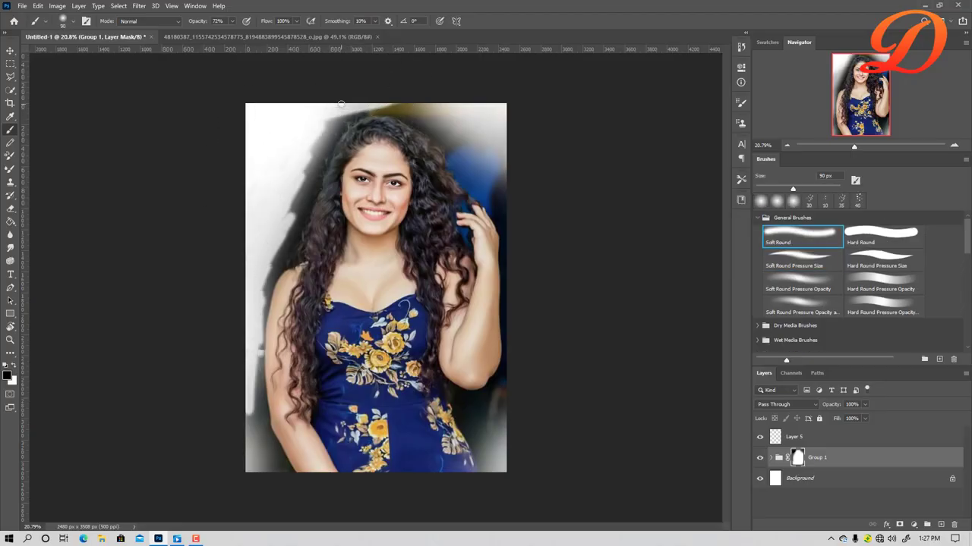
{"action": "left_click_drag", "start_coordinate": [251, 470], "coordinate": [238, 336]}
Switch to a hard round tip and paint the left background edge white.
{"action": "scroll", "coordinate": [238, 336], "scroll_direction": "up", "scroll_amount": 3}
{"action": "key", "text": "."}
{"action": "mouse_move", "coordinate": [174, 170]}
{"action": "left_mouse_down"}
{"action": "mouse_move", "coordinate": [216, 368]}
{"action": "mouse_move", "coordinate": [169, 520]}
{"action": "left_mouse_up"}
{"action": "left_click_drag", "start_coordinate": [208, 182], "coordinate": [213, 456]}
{"action": "scroll", "coordinate": [203, 257], "scroll_direction": "down", "scroll_amount": 3}
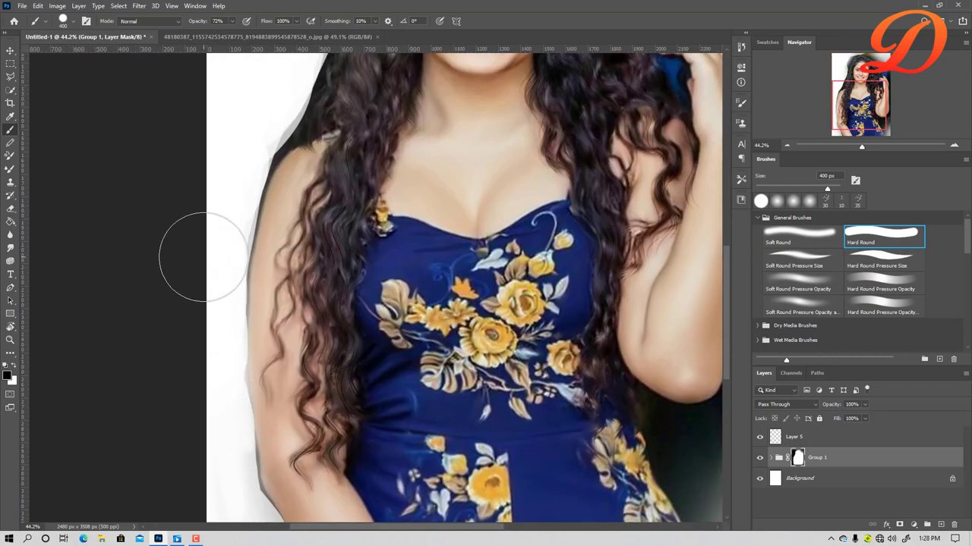
{"action": "scroll", "coordinate": [203, 256], "scroll_direction": "down", "scroll_amount": 3}
{"action": "left_click_drag", "start_coordinate": [270, 282], "coordinate": [291, 254]}
Set the brush to a small 35 px tip at full opacity.
{"action": "scroll", "coordinate": [290, 253], "scroll_direction": "up", "scroll_amount": 2}
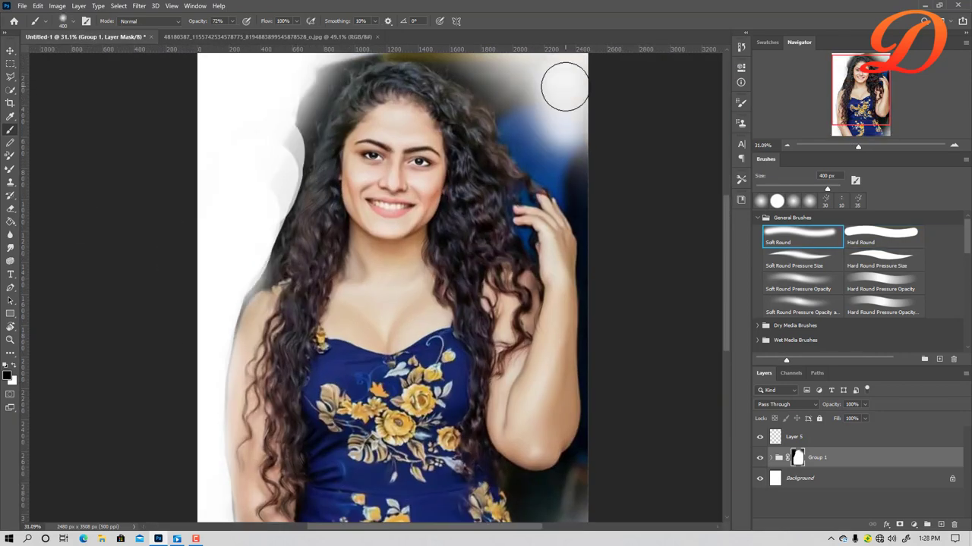
{"action": "scroll", "coordinate": [571, 321], "scroll_direction": "down", "scroll_amount": 3}
{"action": "scroll", "coordinate": [571, 322], "scroll_direction": "up", "scroll_amount": 3}
{"action": "left_click", "coordinate": [761, 200]}
{"action": "scroll", "coordinate": [302, 220], "scroll_direction": "up", "scroll_amount": 2}
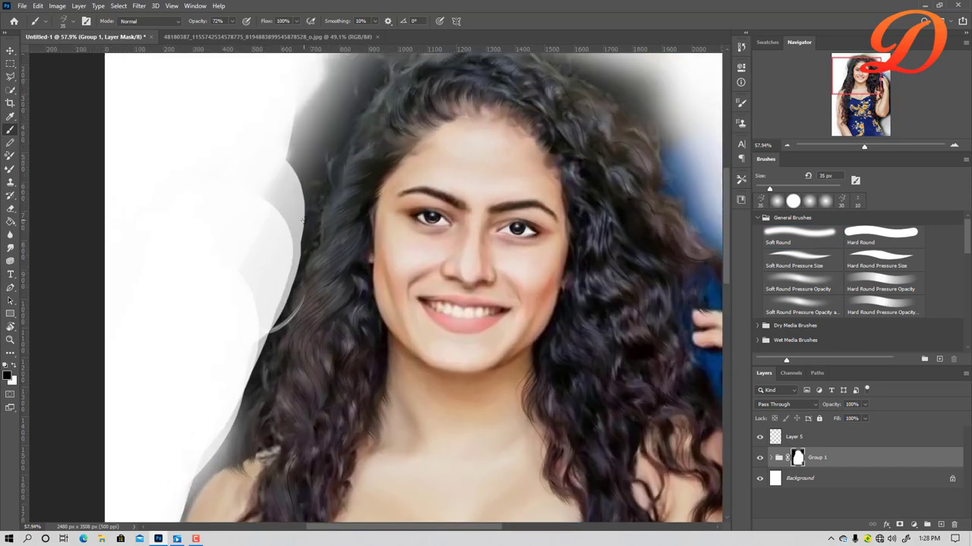
{"action": "key", "text": "0"}
{"action": "scroll", "coordinate": [379, 288], "scroll_direction": "down", "scroll_amount": 5}
Add Layer 6 above Background and paint a sampled dark colour over the white left edges.
{"action": "left_click", "coordinate": [805, 478]}
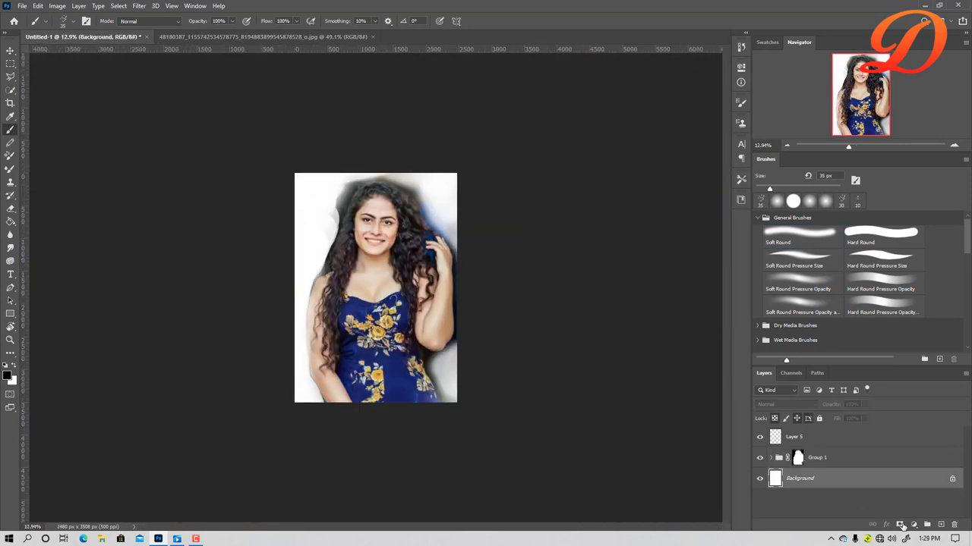
{"action": "left_click", "coordinate": [941, 525]}
{"action": "scroll", "coordinate": [375, 322], "scroll_direction": "up", "scroll_amount": 2}
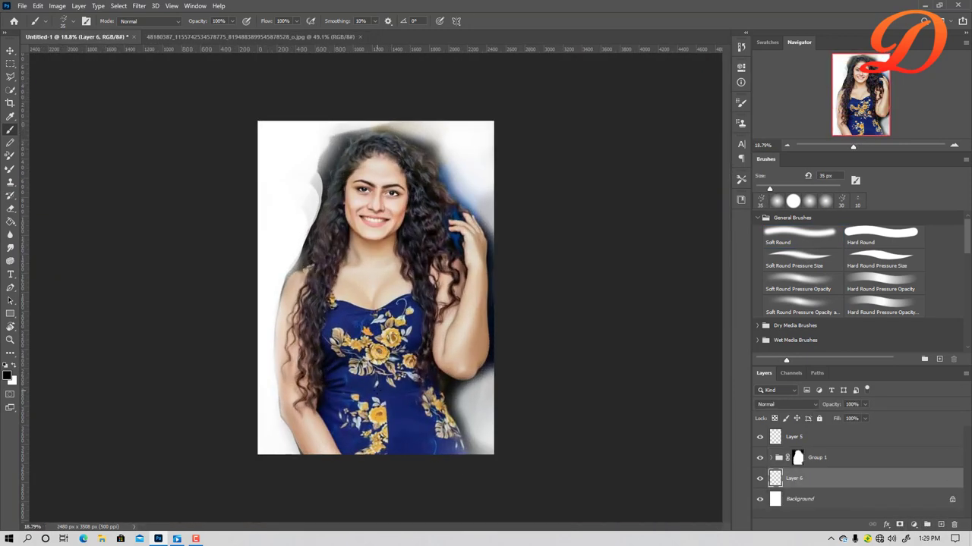
{"action": "scroll", "coordinate": [376, 322], "scroll_direction": "up", "scroll_amount": 2}
{"action": "scroll", "coordinate": [522, 322], "scroll_direction": "down", "scroll_amount": 2}
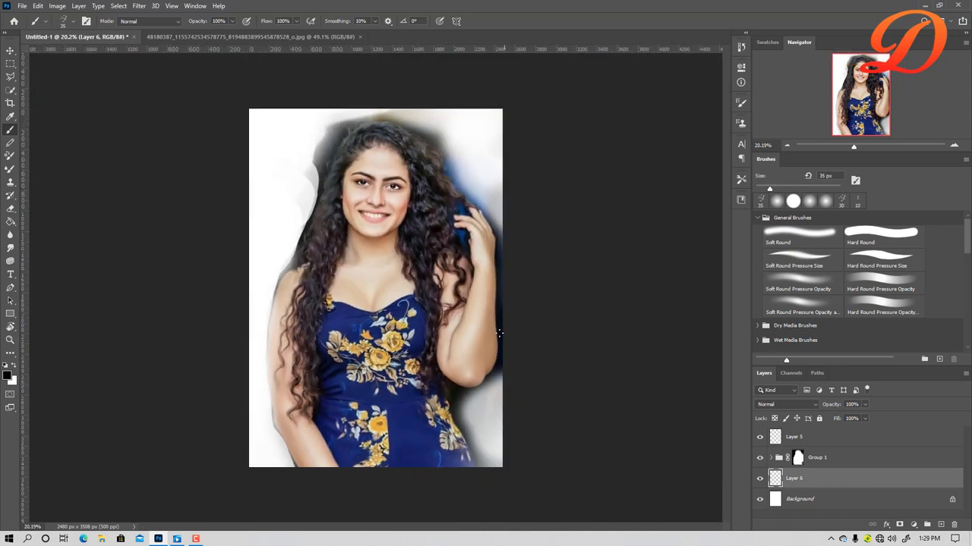
{"action": "key", "text": "i"}
{"action": "left_click", "coordinate": [500, 331], "text": "alt"}
{"action": "left_click", "coordinate": [820, 234]}
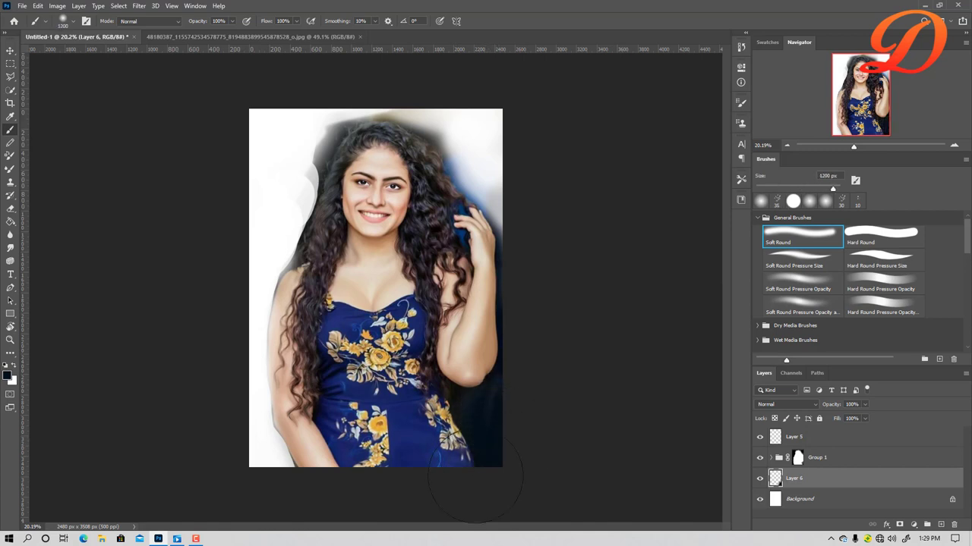
{"action": "left_click_drag", "start_coordinate": [243, 478], "coordinate": [243, 478]}
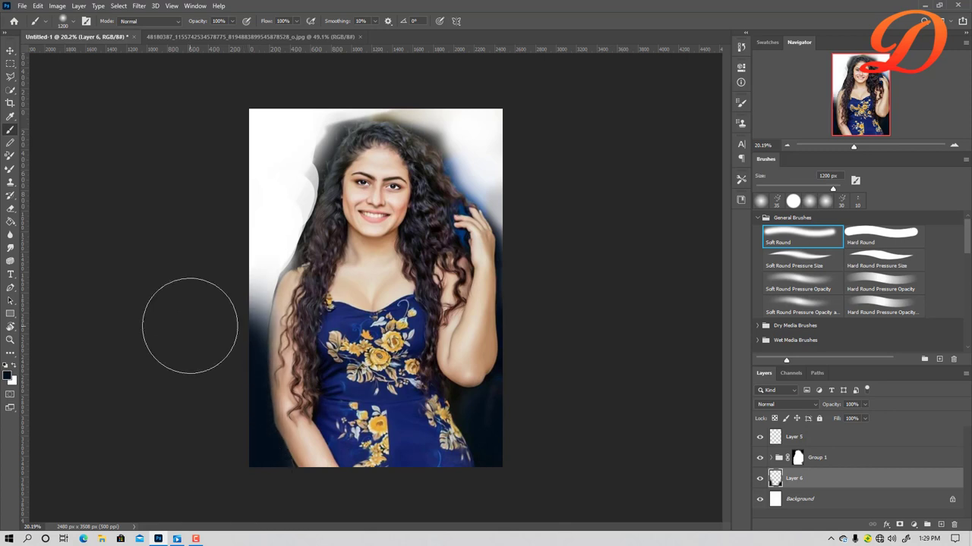
{"action": "left_click", "coordinate": [215, 243]}
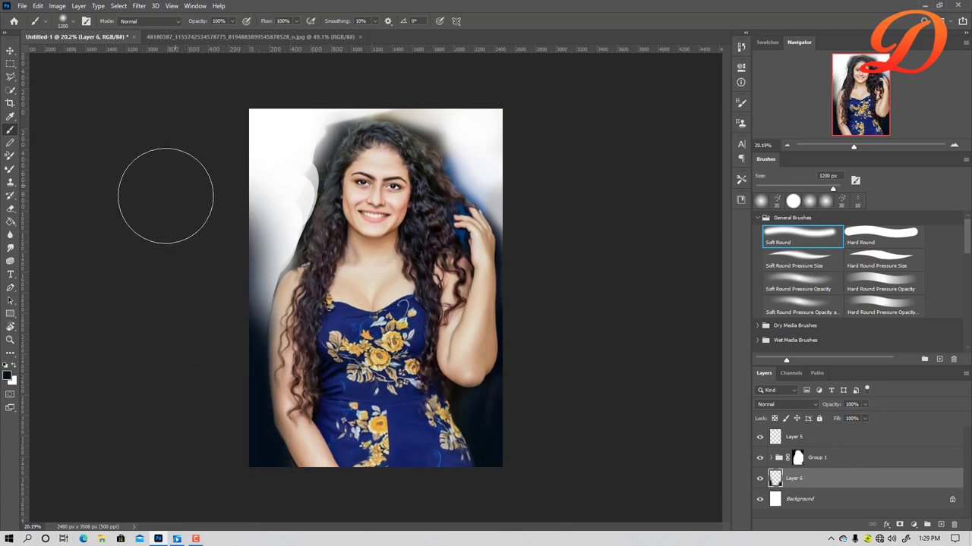
{"action": "left_click_drag", "start_coordinate": [158, 132], "coordinate": [194, 110]}
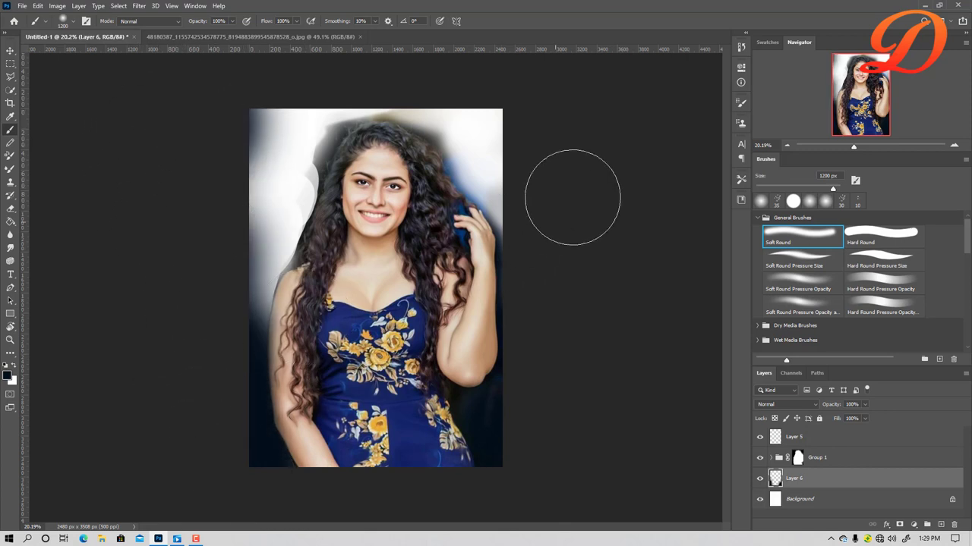
Sample a blue and paint over the top-right, left edge and top glow.
{"action": "key", "text": "i"}
{"action": "left_click_drag", "start_coordinate": [479, 207], "coordinate": [467, 218]}
{"action": "key", "text": "b"}
{"action": "left_click_drag", "start_coordinate": [538, 134], "coordinate": [491, 113]}
{"action": "left_click_drag", "start_coordinate": [273, 132], "coordinate": [258, 341]}
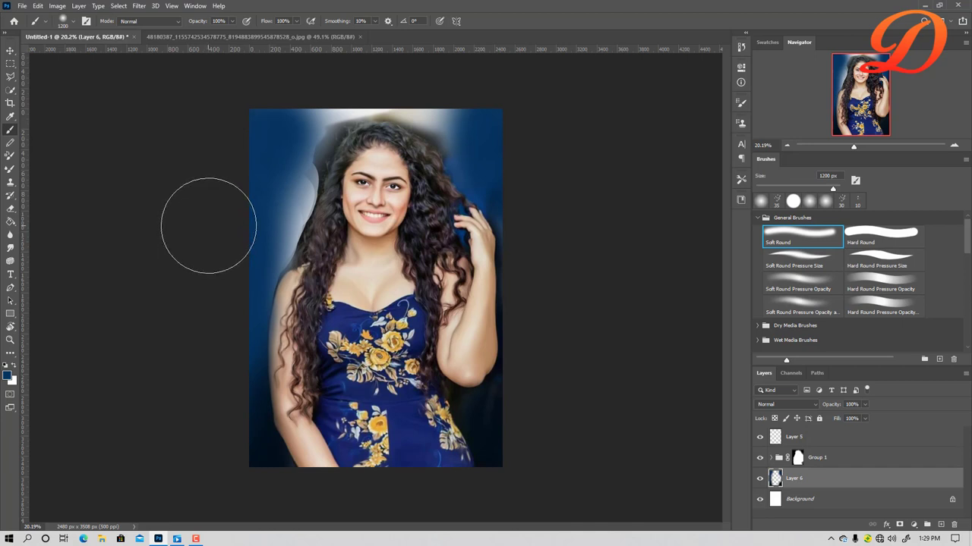
{"action": "left_click_drag", "start_coordinate": [321, 109], "coordinate": [428, 99]}
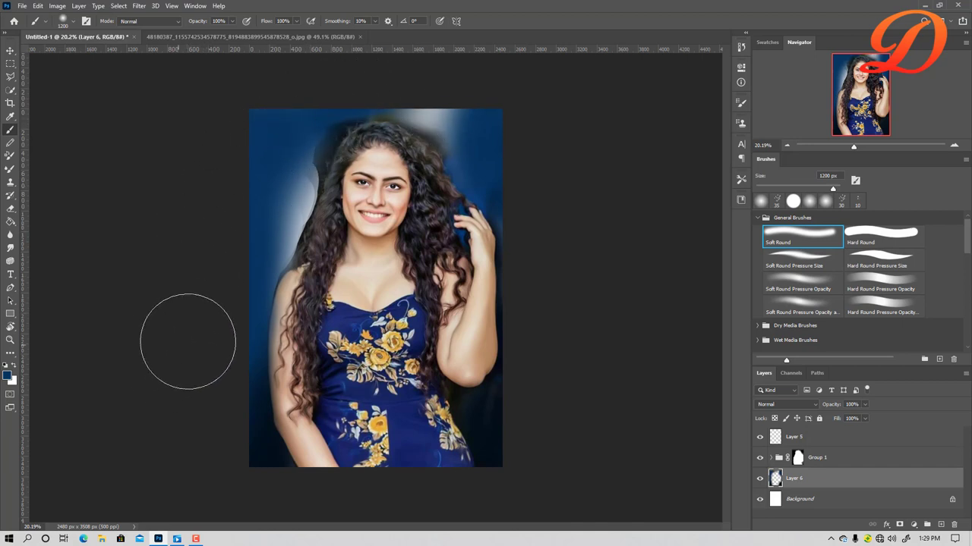
{"action": "left_click_drag", "start_coordinate": [305, 258], "coordinate": [346, 157]}
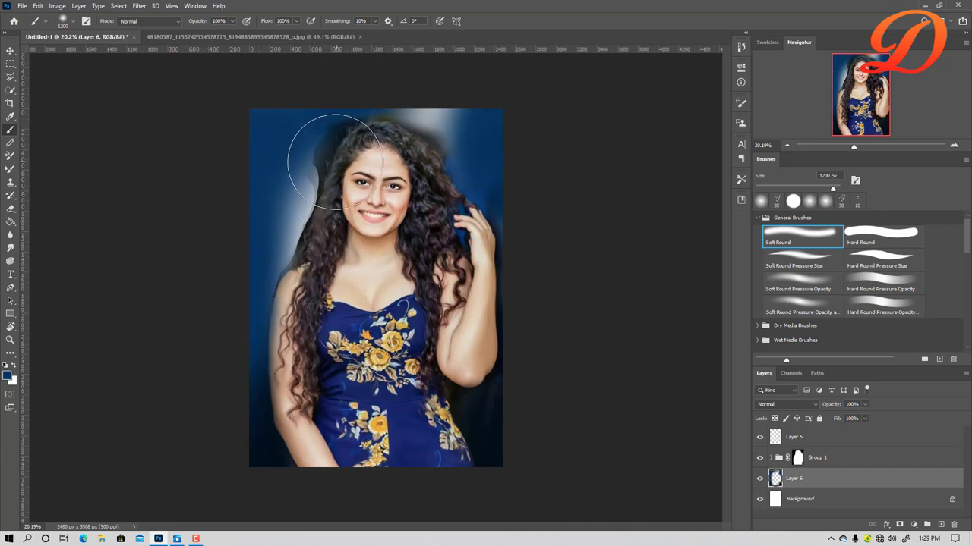
Paint sampled darker blues over the top glow and lower-left, then darken lower-left on Layer 5.
{"action": "key", "text": "i"}
{"action": "left_click", "coordinate": [386, 119]}
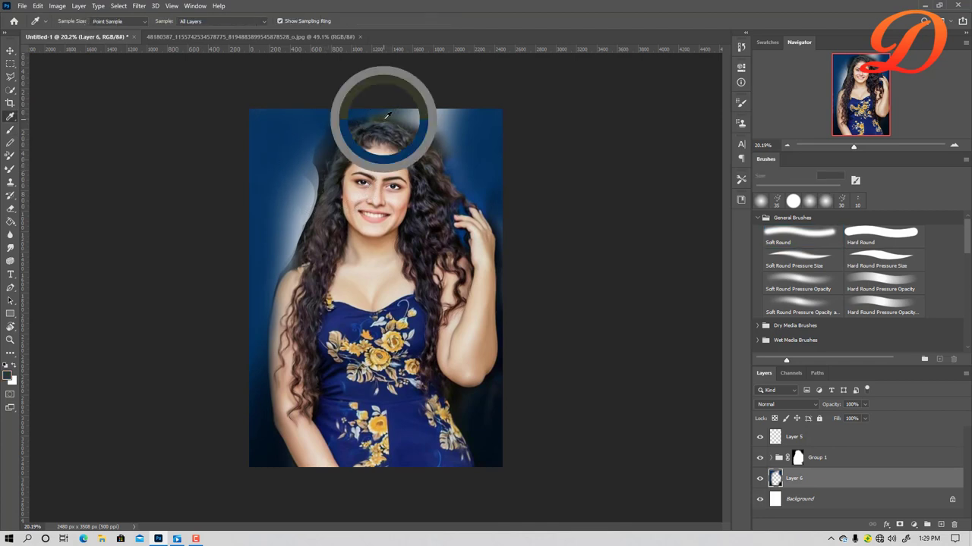
{"action": "key", "text": "b"}
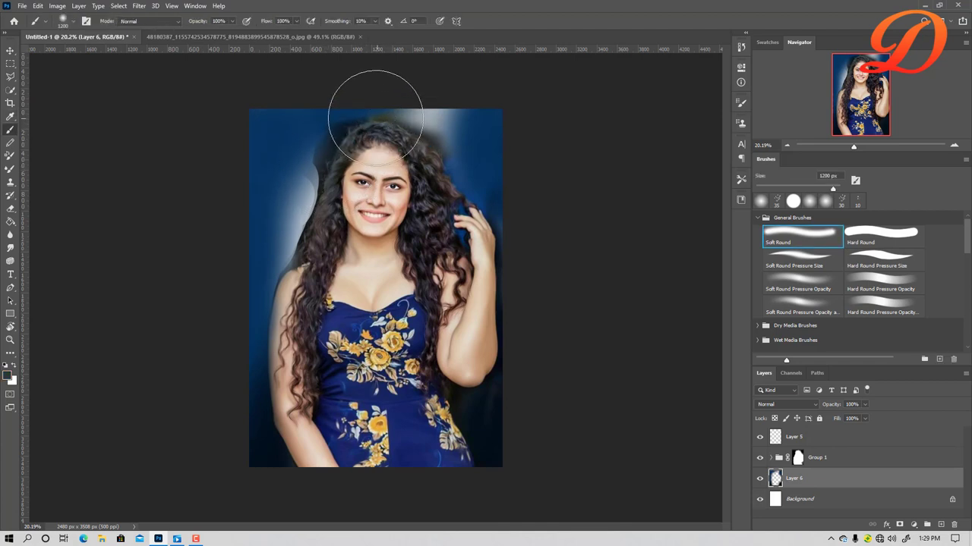
{"action": "left_click_drag", "start_coordinate": [368, 109], "coordinate": [455, 114]}
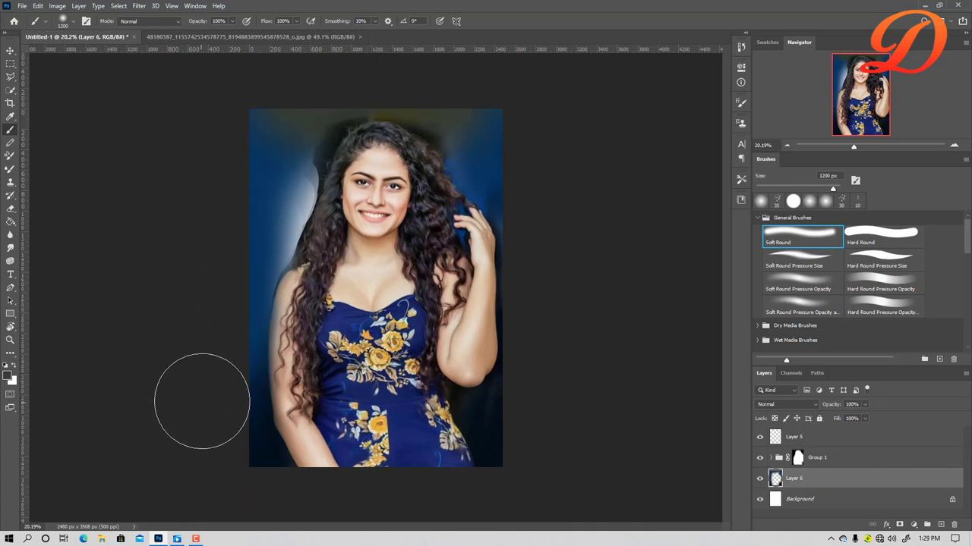
{"action": "key", "text": "i"}
{"action": "left_click", "coordinate": [479, 444]}
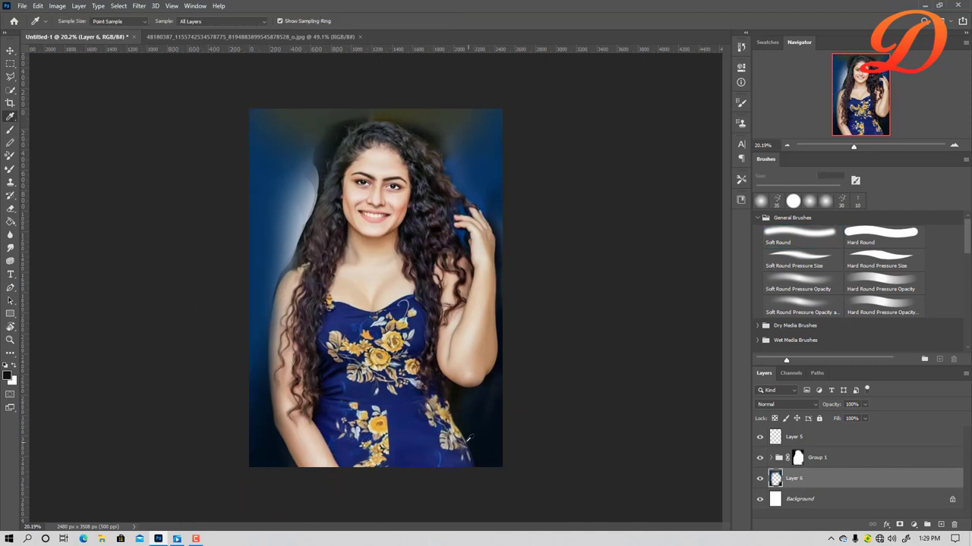
{"action": "key", "text": "b"}
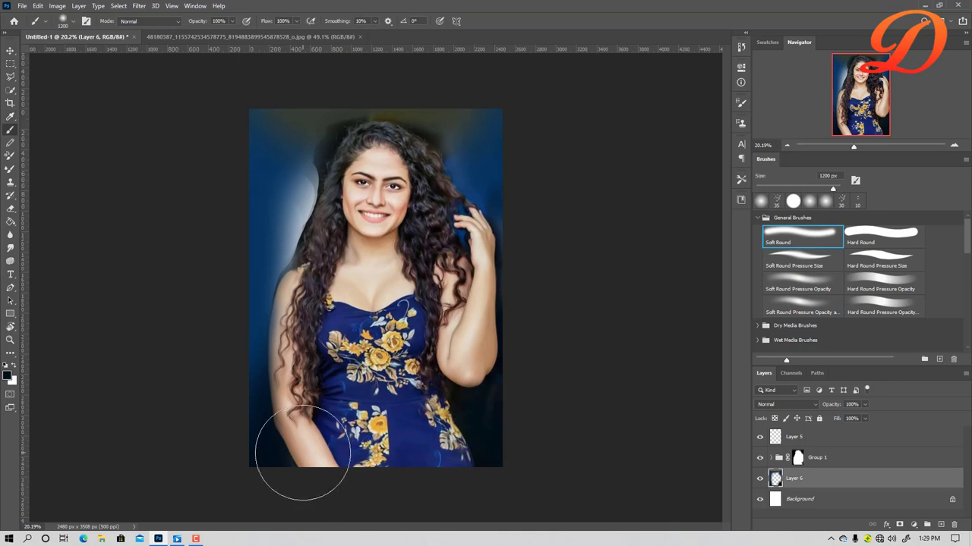
{"action": "left_click_drag", "start_coordinate": [304, 460], "coordinate": [302, 453]}
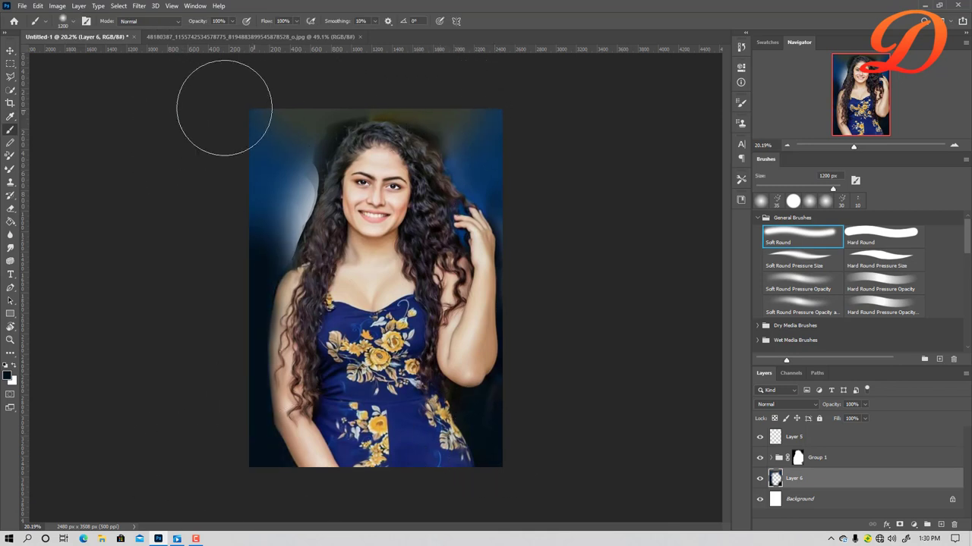
{"action": "left_click_drag", "start_coordinate": [471, 106], "coordinate": [471, 182]}
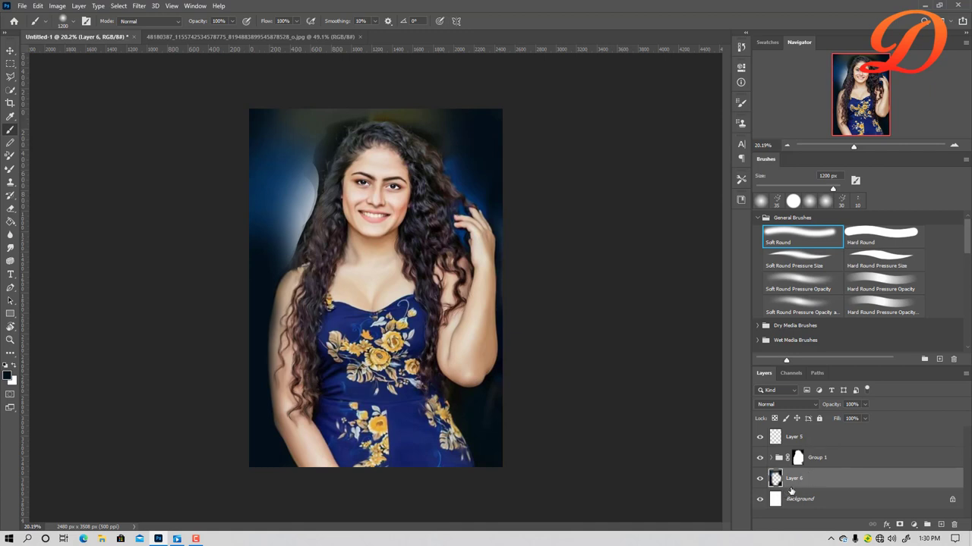
{"action": "left_click", "coordinate": [802, 438]}
{"action": "left_click_drag", "start_coordinate": [223, 456], "coordinate": [228, 469]}
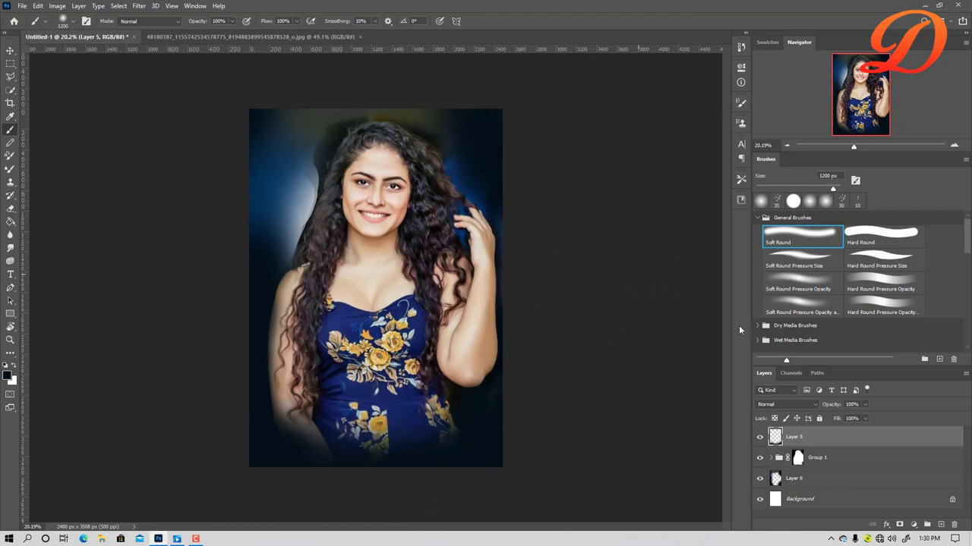
Free-transform Group 1, nudge it left twice with Shift+Left and once with Left, and commit.
{"action": "left_click", "coordinate": [823, 456]}
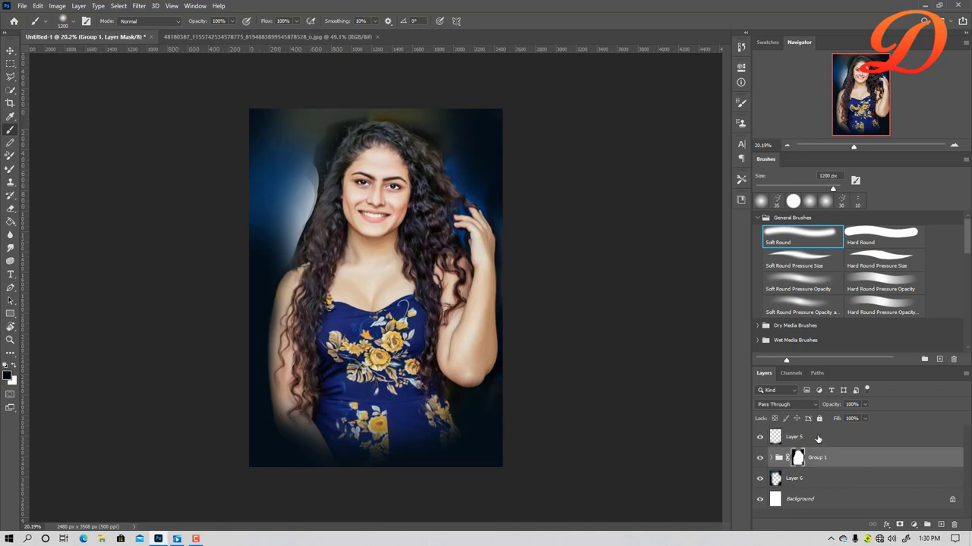
{"action": "key", "text": "ctrl+t"}
{"action": "key", "text": "shift+Left"}
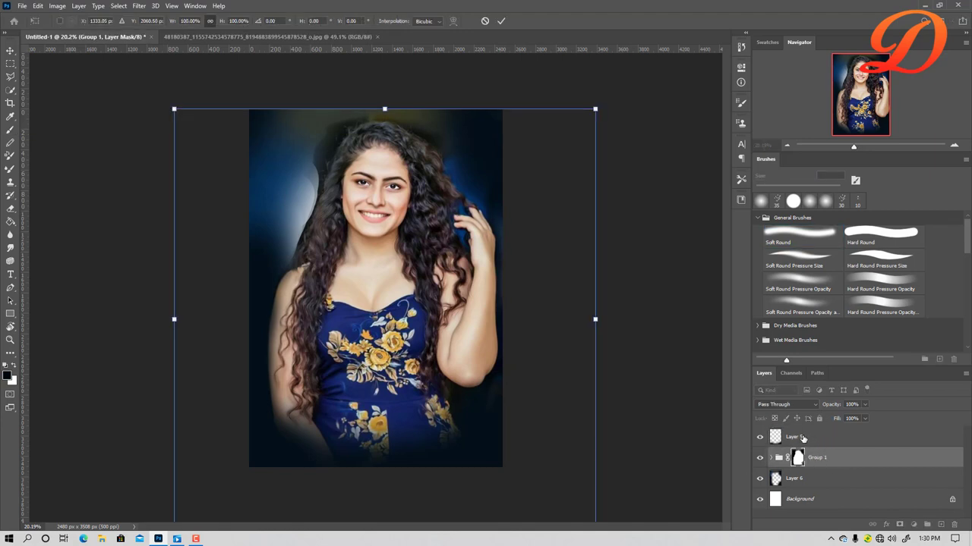
{"action": "key", "text": "shift+Left"}
{"action": "key", "text": "shift+Left"}
{"action": "key", "text": "shift+Left"}
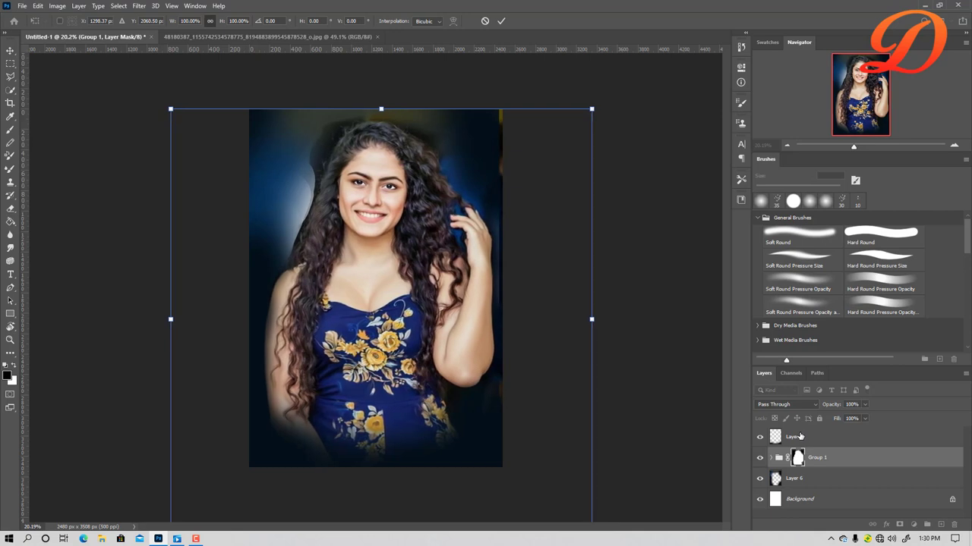
{"action": "key", "text": "Left"}
{"action": "key", "text": "Left"}
{"action": "key", "text": "Left"}
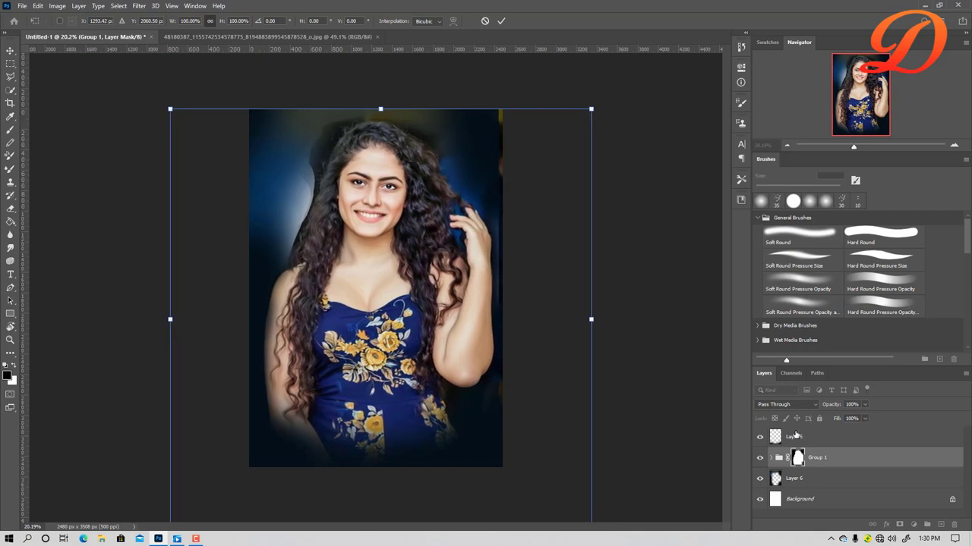
{"action": "key", "text": "Return"}
{"action": "key", "text": "b"}
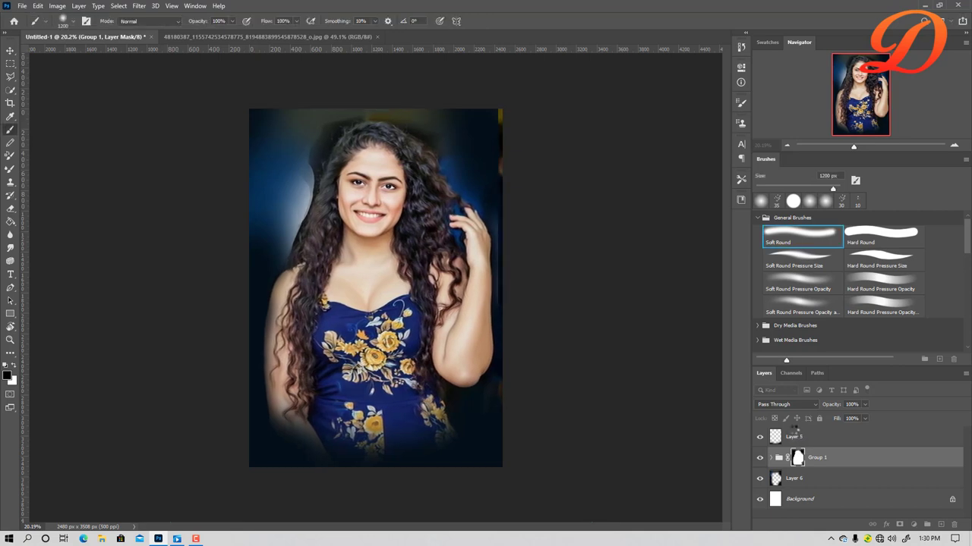
{"action": "key", "text": "alt+bracketleft"}
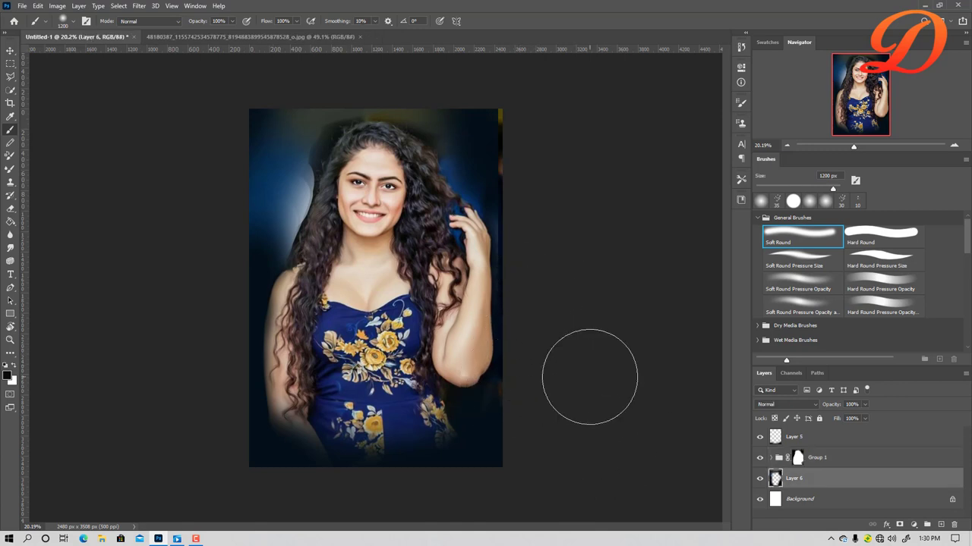
On Layer 5, darken beside the arm, shrink the brush to 700 px, and undo a stroke left of the hair.
{"action": "left_click", "coordinate": [806, 437]}
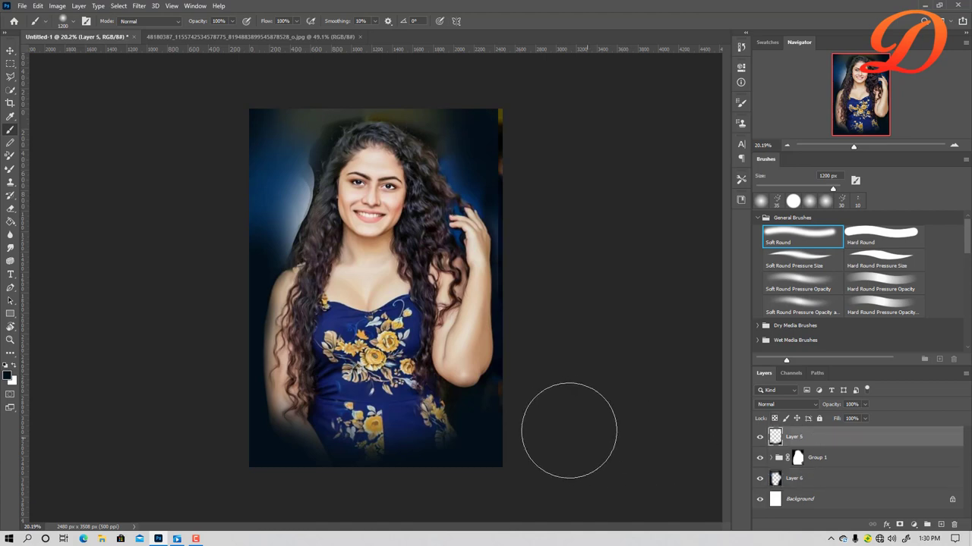
{"action": "left_click_drag", "start_coordinate": [560, 415], "coordinate": [548, 404]}
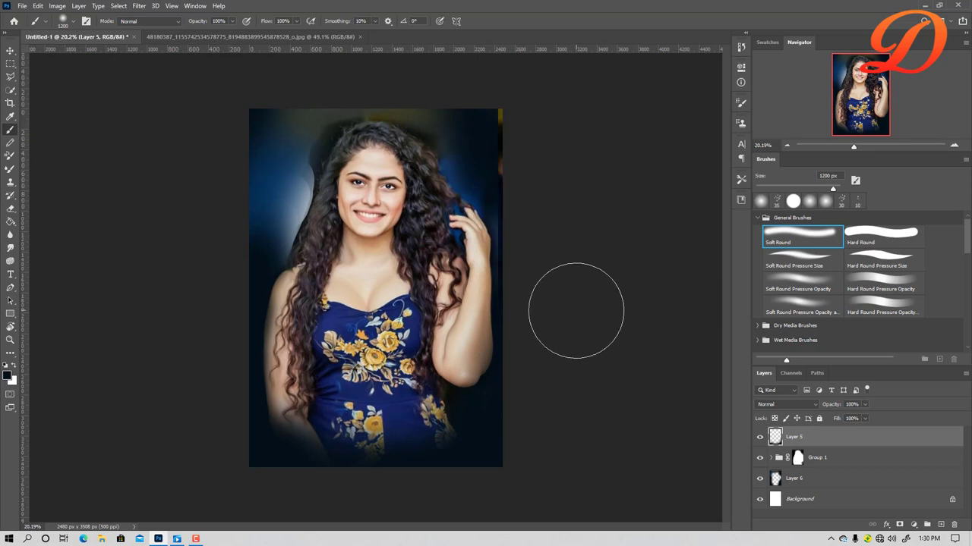
{"action": "key", "text": "bracketleft"}
{"action": "key", "text": "bracketleft"}
{"action": "key", "text": "bracketleft"}
{"action": "key", "text": "bracketleft"}
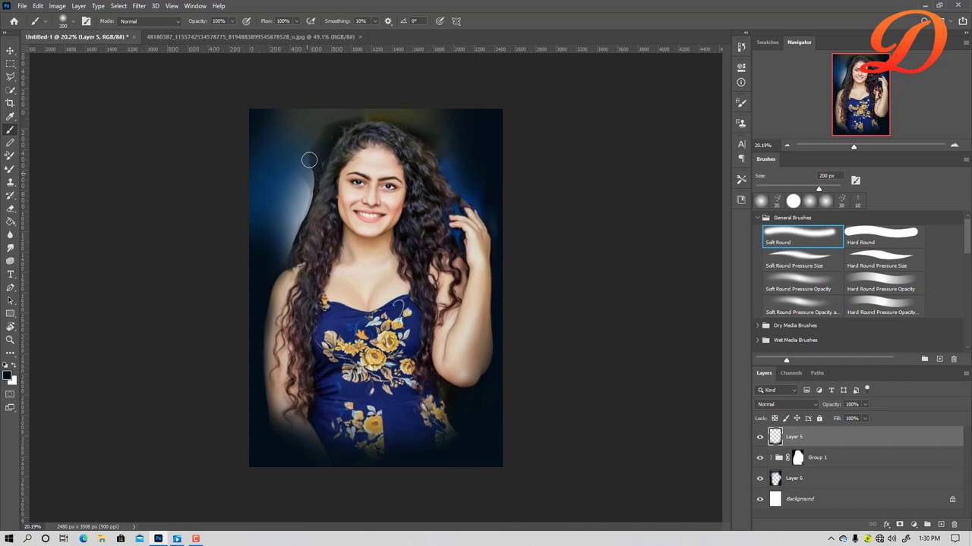
{"action": "left_click_drag", "start_coordinate": [309, 160], "coordinate": [303, 163]}
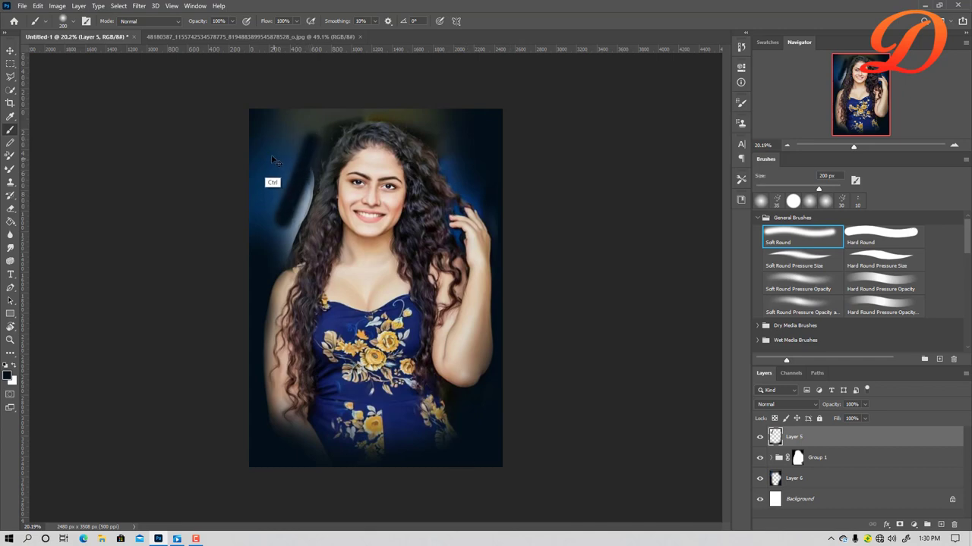
{"action": "key", "text": "ctrl+z"}
{"action": "scroll", "coordinate": [271, 146], "scroll_direction": "up", "scroll_amount": 3}
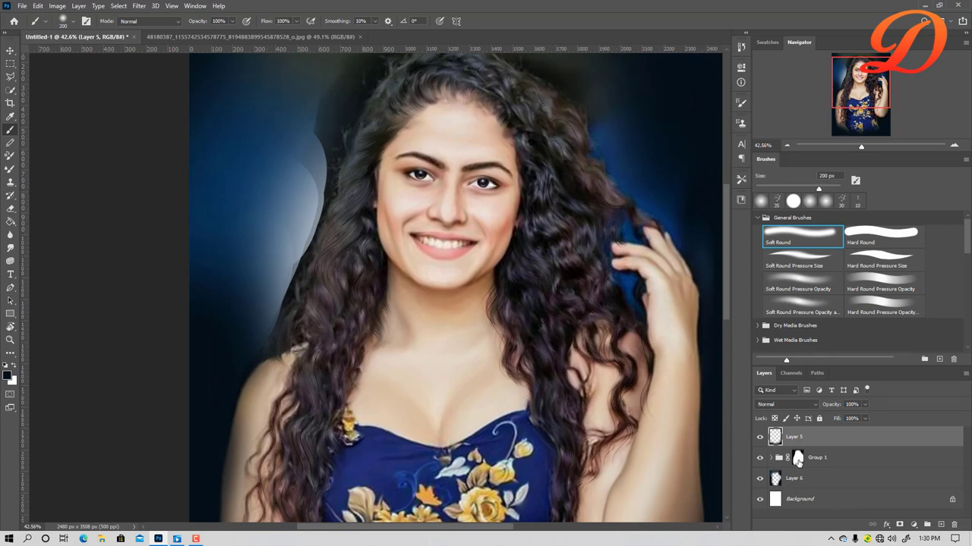
{"action": "left_click", "coordinate": [798, 458]}
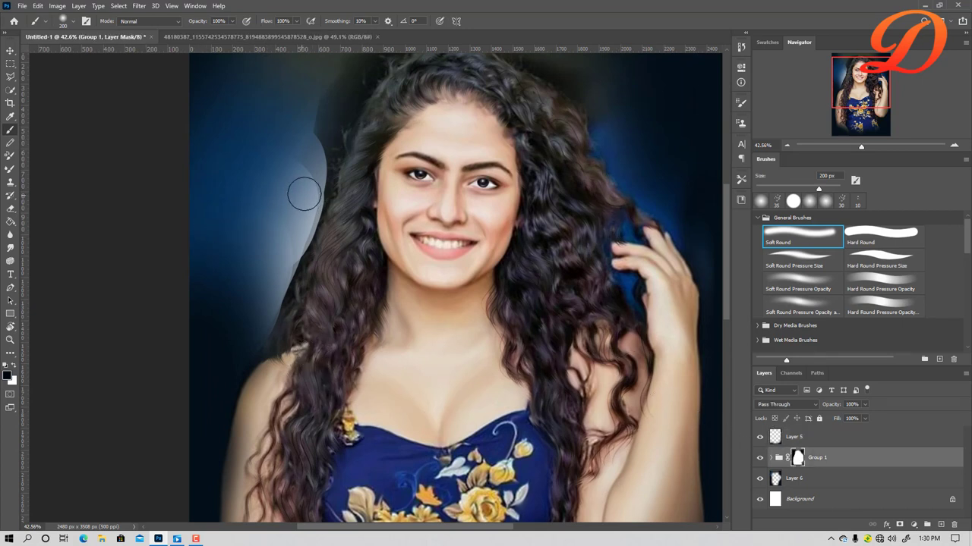
Mask away the pale glow along the hair's left, top and right edges, then add Layer 7.
{"action": "mouse_move", "coordinate": [303, 195]}
{"action": "left_mouse_down"}
{"action": "mouse_move", "coordinate": [317, 186]}
{"action": "mouse_move", "coordinate": [346, 100]}
{"action": "left_mouse_up"}
{"action": "left_click_drag", "start_coordinate": [307, 218], "coordinate": [287, 319]}
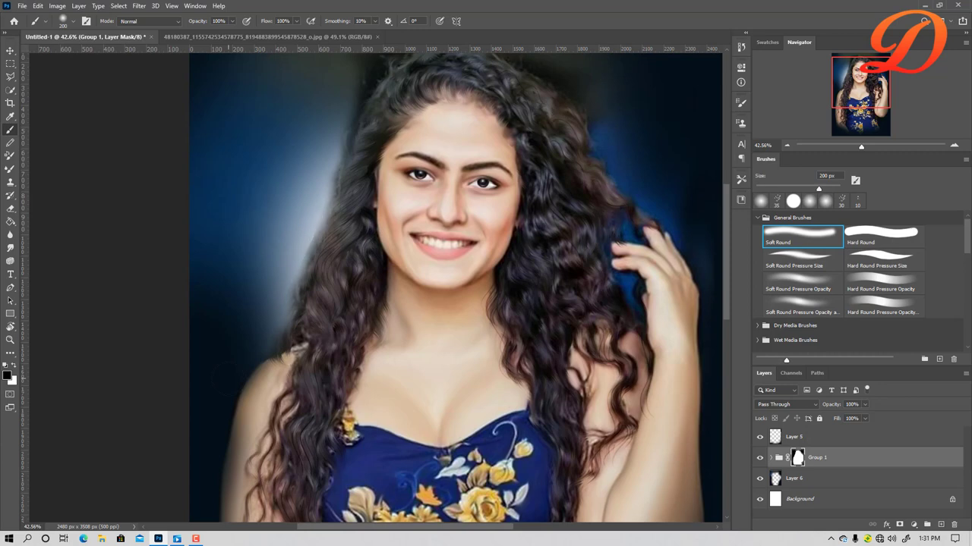
{"action": "left_click_drag", "start_coordinate": [373, 104], "coordinate": [307, 278]}
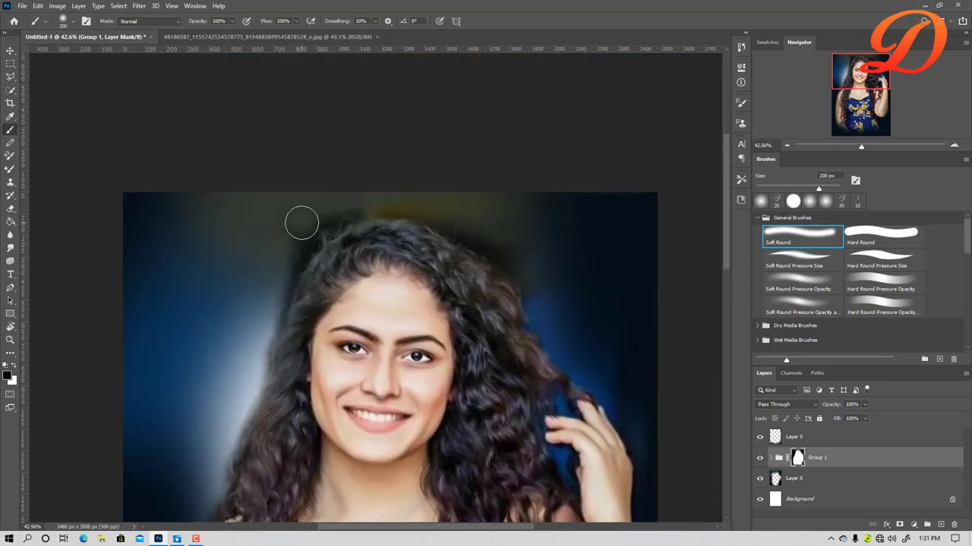
{"action": "left_click_drag", "start_coordinate": [301, 222], "coordinate": [628, 315]}
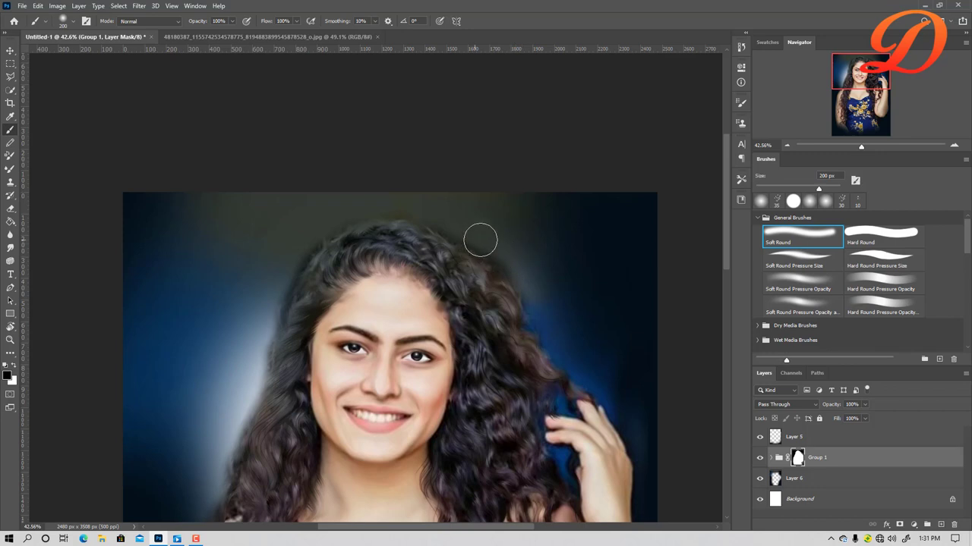
{"action": "key", "text": "ctrl+shift+alt+n"}
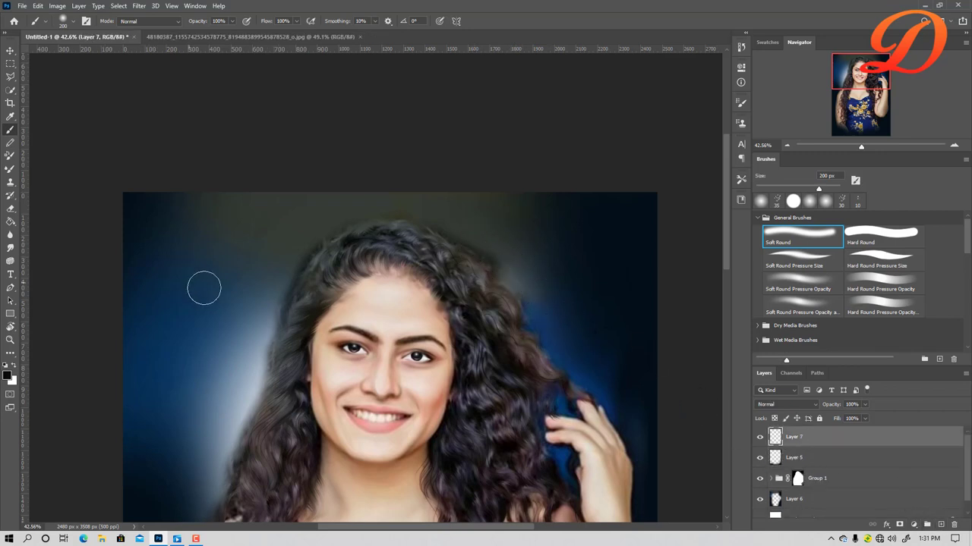
Set up the Smudge tool with the 30 px scatter brush on Layer 7.
{"action": "left_click", "coordinate": [10, 248]}
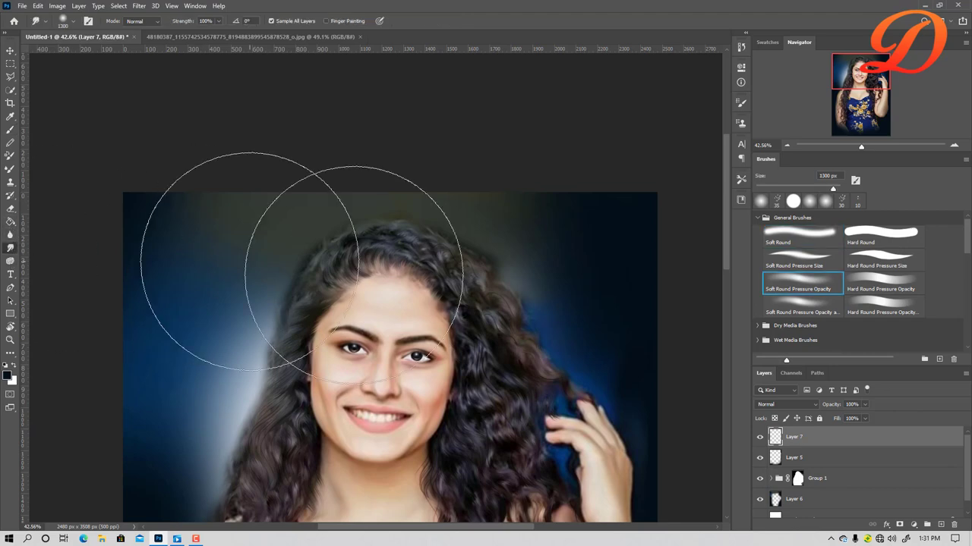
{"action": "left_click", "coordinate": [842, 201]}
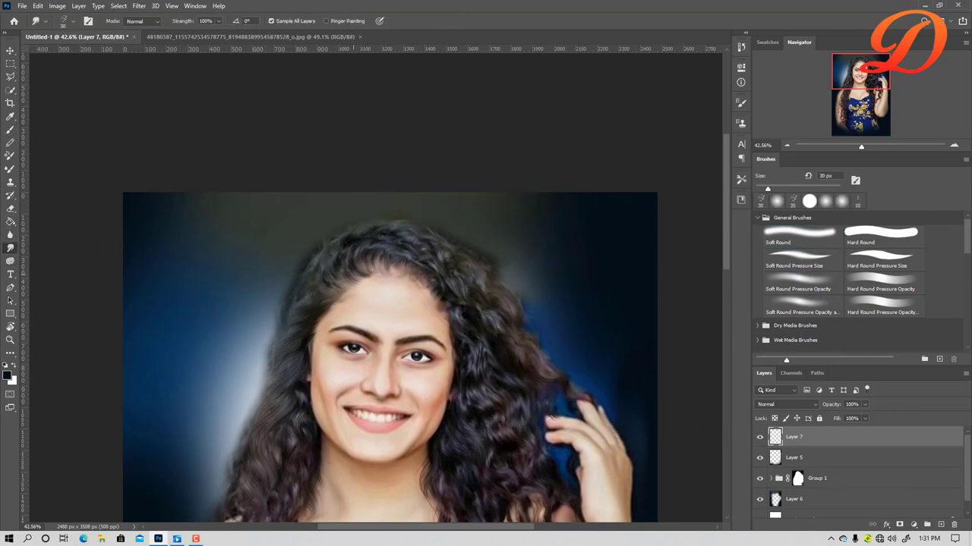
{"action": "scroll", "coordinate": [312, 293], "scroll_direction": "up", "scroll_amount": 2}
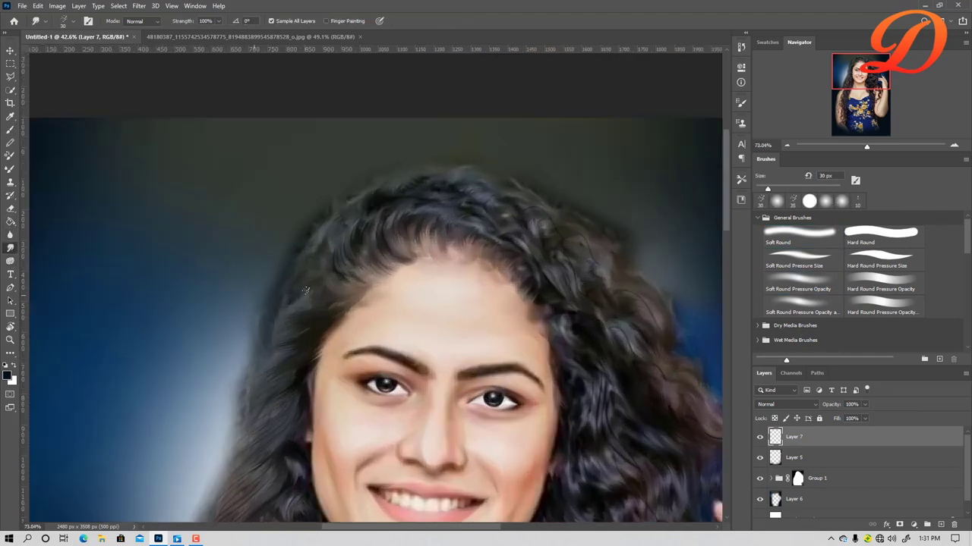
{"action": "scroll", "coordinate": [317, 206], "scroll_direction": "up", "scroll_amount": 2}
{"action": "scroll", "coordinate": [317, 206], "scroll_direction": "up", "scroll_amount": 1}
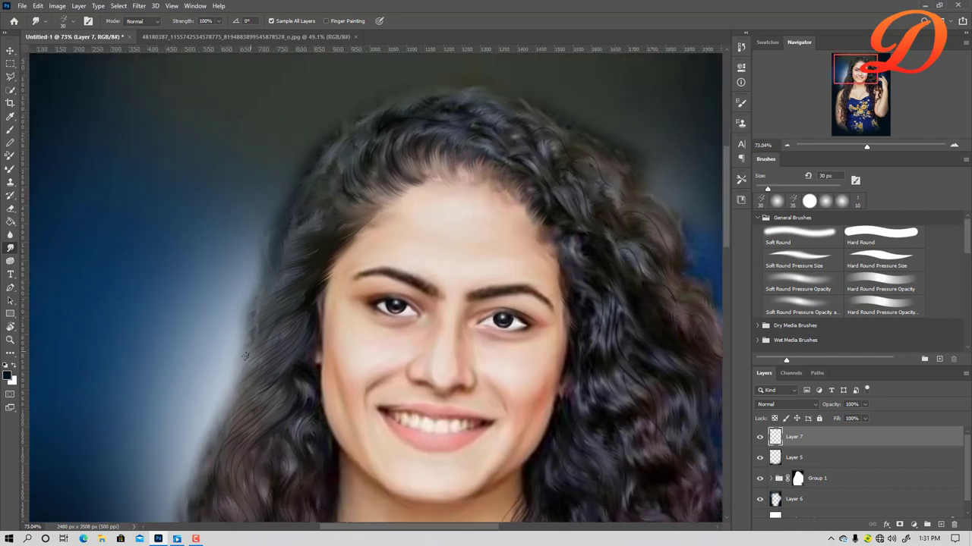
Smudge fine strands outward along the left and lower-left hair edge.
{"action": "left_click_drag", "start_coordinate": [262, 296], "coordinate": [271, 265]}
{"action": "left_click_drag", "start_coordinate": [260, 304], "coordinate": [243, 332]}
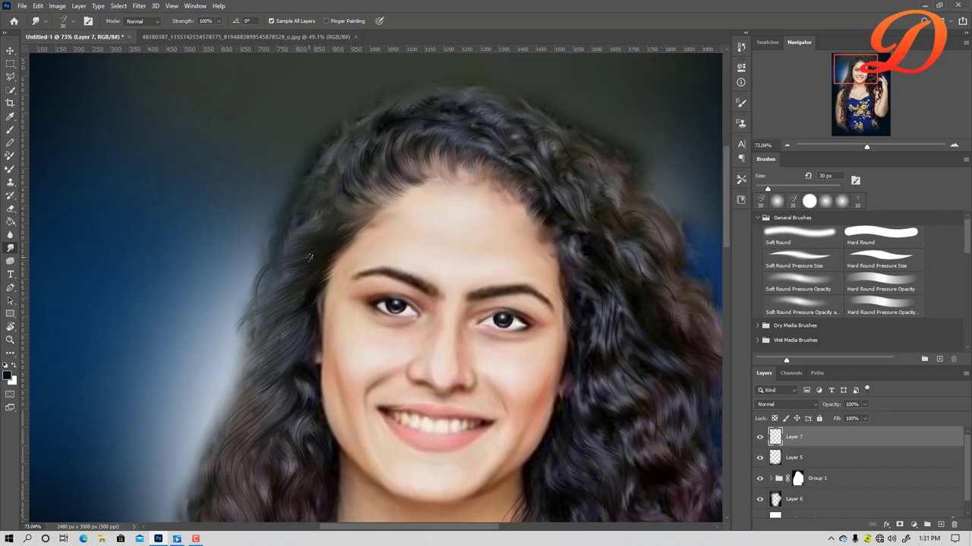
{"action": "mouse_move", "coordinate": [255, 285]}
{"action": "left_mouse_down"}
{"action": "mouse_move", "coordinate": [240, 351]}
{"action": "mouse_move", "coordinate": [251, 395]}
{"action": "left_mouse_up"}
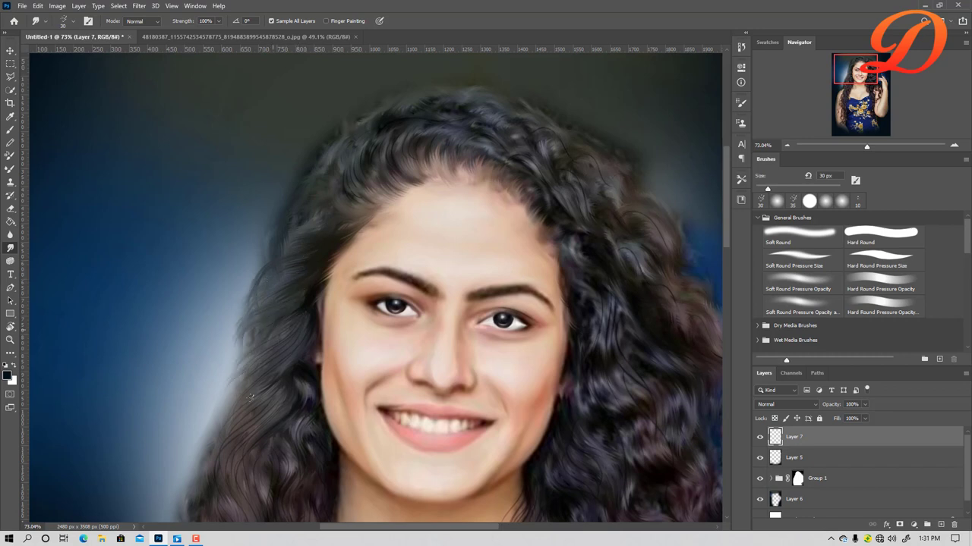
{"action": "left_click_drag", "start_coordinate": [285, 339], "coordinate": [230, 398]}
{"action": "mouse_move", "coordinate": [273, 360]}
{"action": "left_mouse_down"}
{"action": "mouse_move", "coordinate": [215, 413]}
{"action": "mouse_move", "coordinate": [222, 419]}
{"action": "left_mouse_up"}
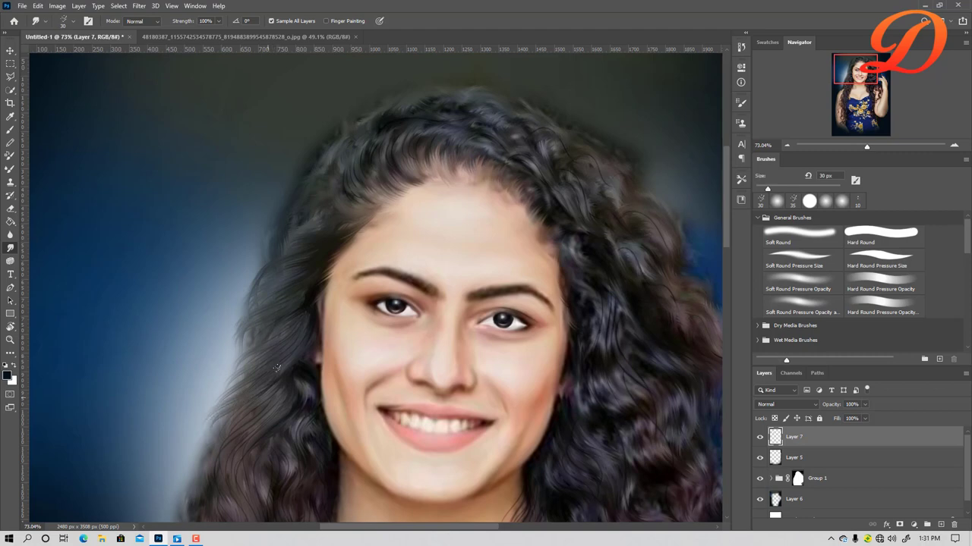
{"action": "left_click_drag", "start_coordinate": [291, 325], "coordinate": [239, 361]}
{"action": "scroll", "coordinate": [287, 302], "scroll_direction": "down", "scroll_amount": 3}
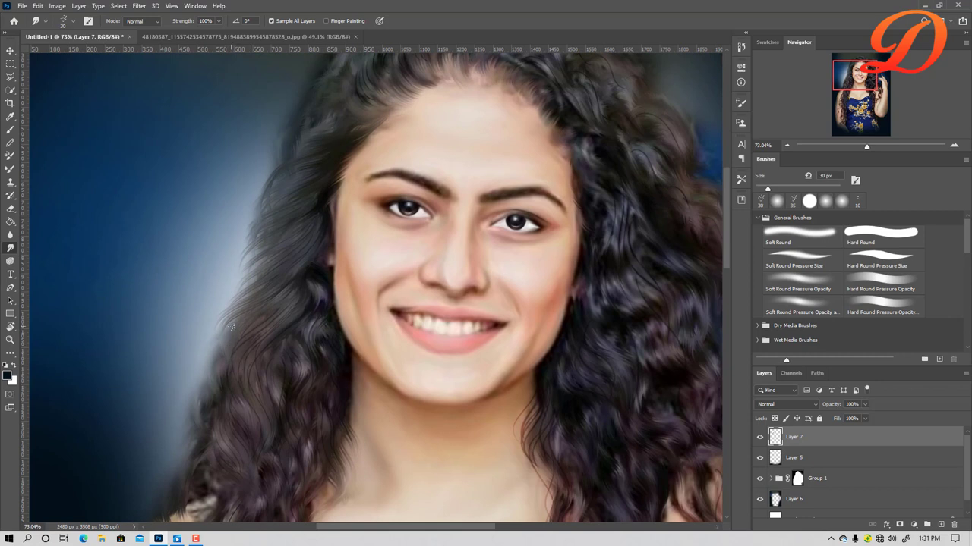
{"action": "left_click_drag", "start_coordinate": [213, 383], "coordinate": [193, 429]}
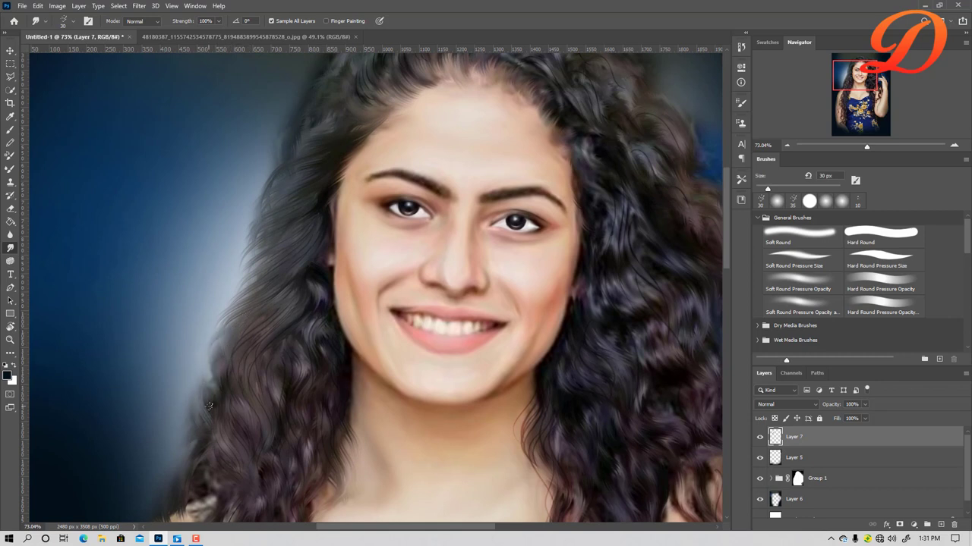
Pull a few more dark strands and wisps into the blue background, then select Layer 6.
{"action": "left_click_drag", "start_coordinate": [256, 407], "coordinate": [321, 278]}
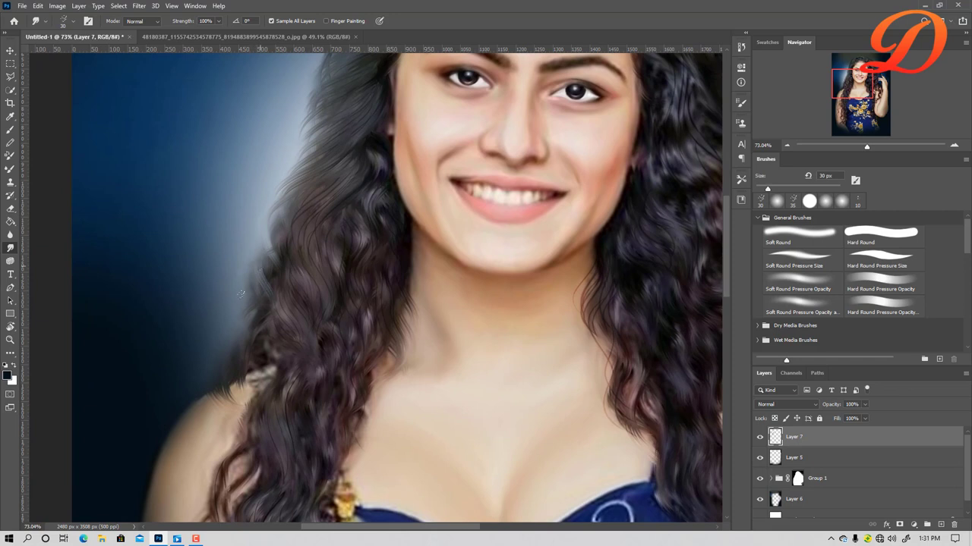
{"action": "left_click_drag", "start_coordinate": [267, 273], "coordinate": [239, 291]}
{"action": "left_click_drag", "start_coordinate": [227, 393], "coordinate": [212, 409]}
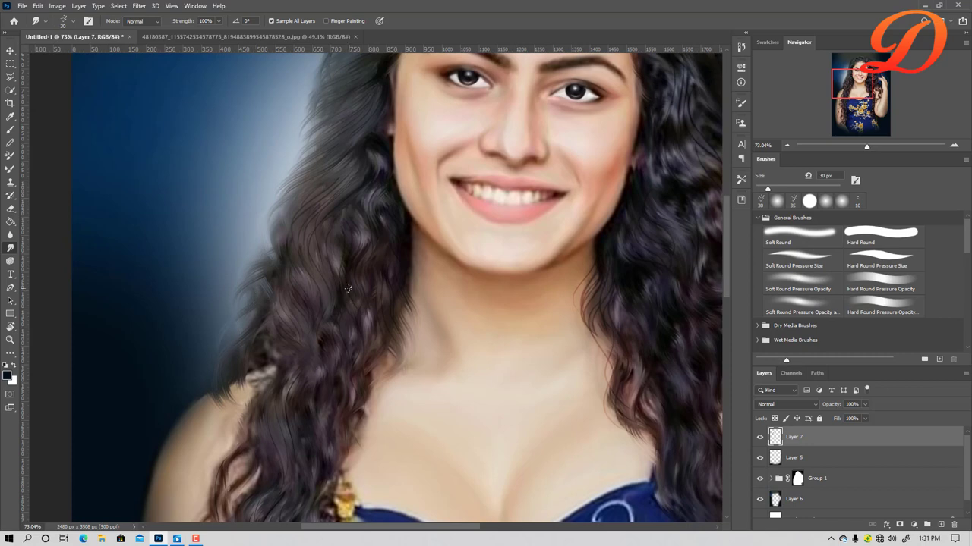
{"action": "scroll", "coordinate": [348, 288], "scroll_direction": "down", "scroll_amount": 3}
{"action": "scroll", "coordinate": [346, 300], "scroll_direction": "down", "scroll_amount": 3}
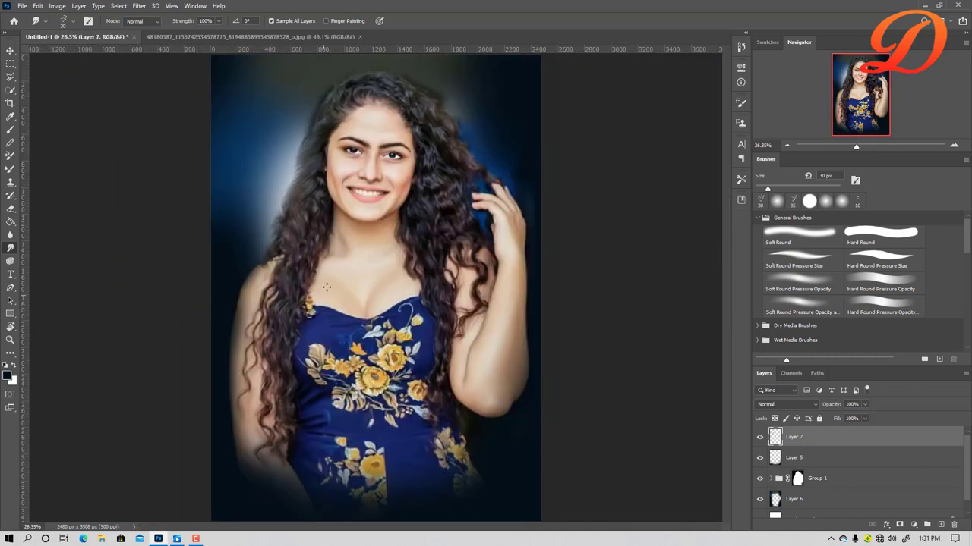
{"action": "scroll", "coordinate": [326, 251], "scroll_direction": "up", "scroll_amount": 2}
{"action": "left_click_drag", "start_coordinate": [342, 220], "coordinate": [427, 321]}
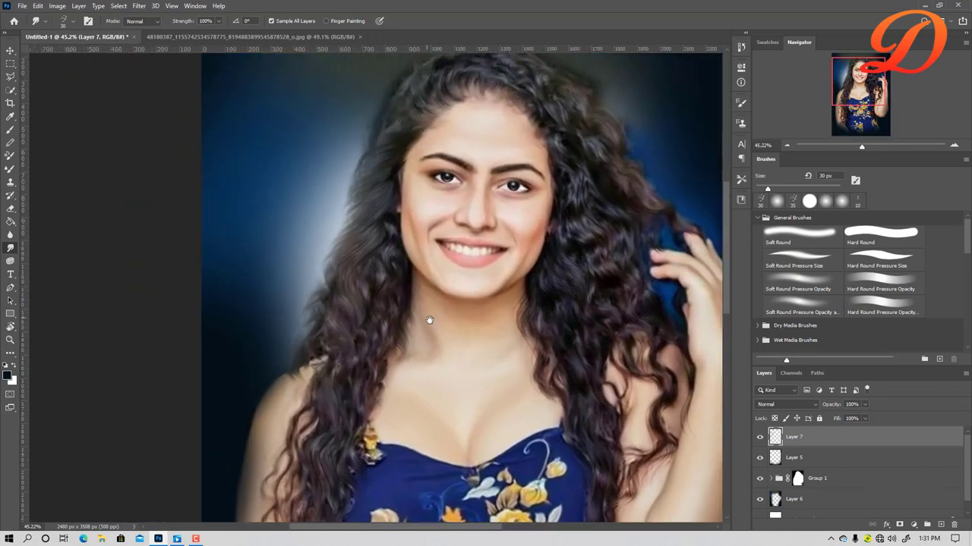
{"action": "left_click", "coordinate": [773, 501]}
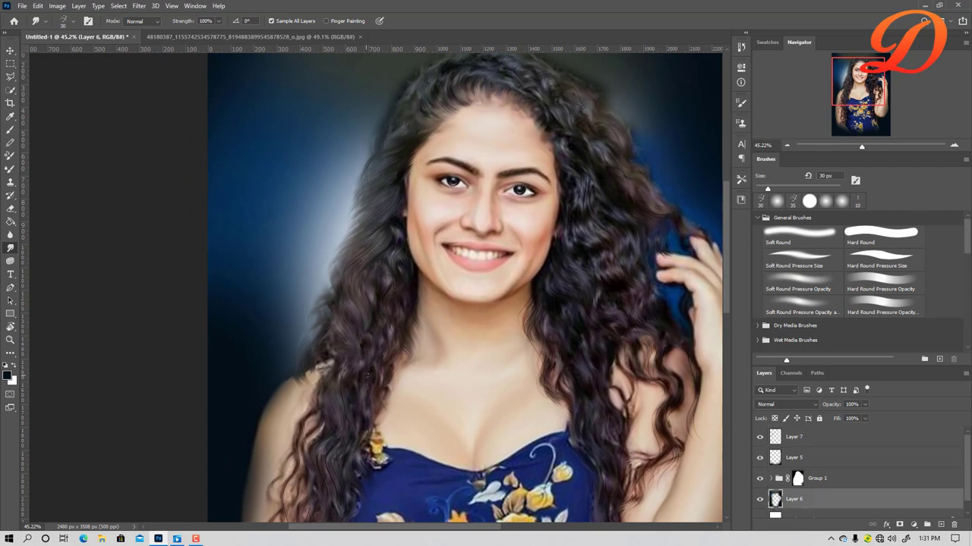
Sample the dark blue background and paint over the left glow with an 1100 px soft brush.
{"action": "key", "text": "i"}
{"action": "left_click_drag", "start_coordinate": [260, 202], "coordinate": [305, 207]}
{"action": "key", "text": "b"}
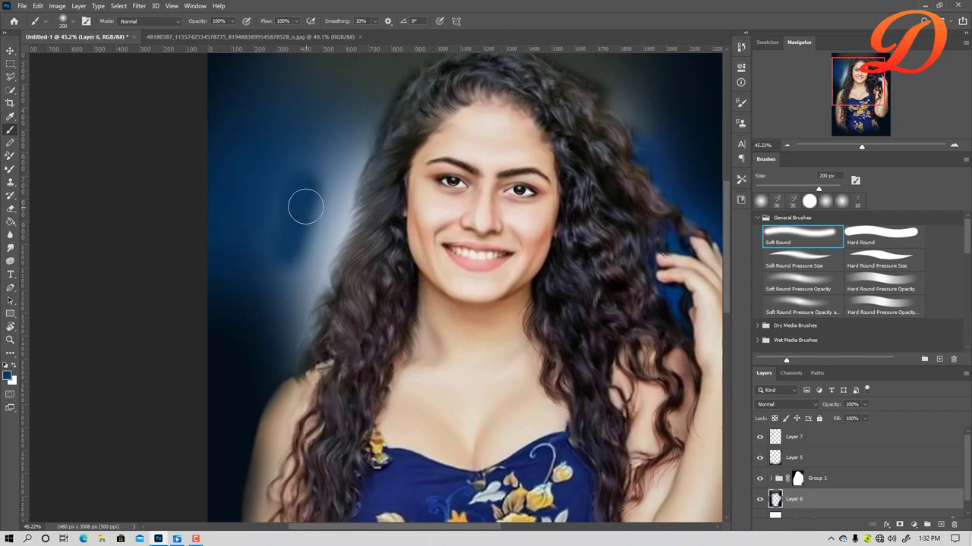
{"action": "key", "text": "ctrl+z"}
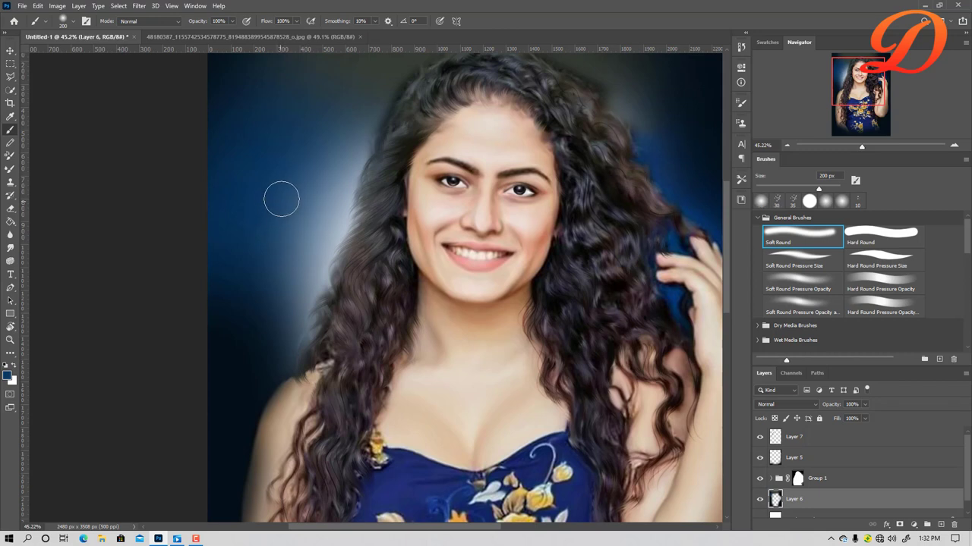
{"action": "key", "text": "bracketright"}
{"action": "key", "text": "bracketright"}
{"action": "key", "text": "bracketright"}
{"action": "left_click_drag", "start_coordinate": [304, 162], "coordinate": [234, 241]}
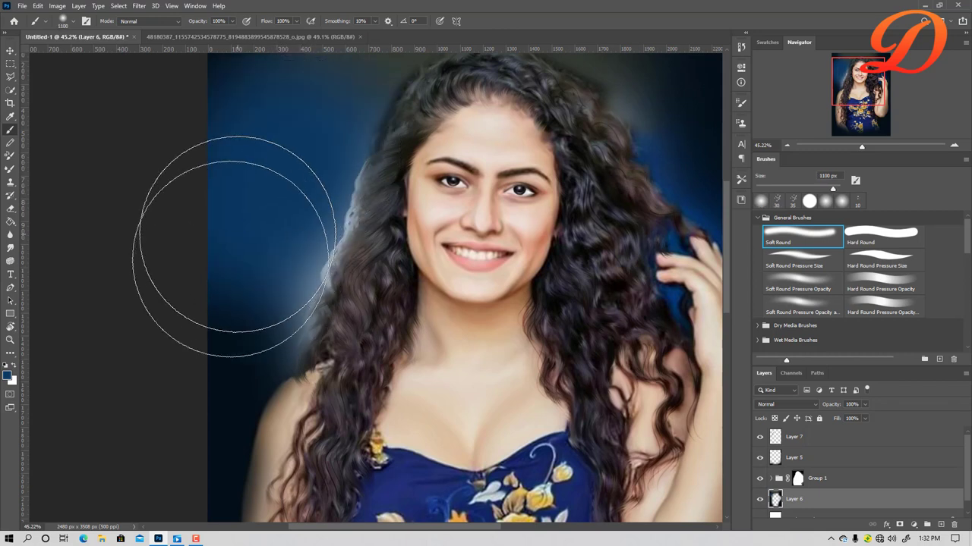
{"action": "scroll", "coordinate": [190, 349], "scroll_direction": "down", "scroll_amount": 3}
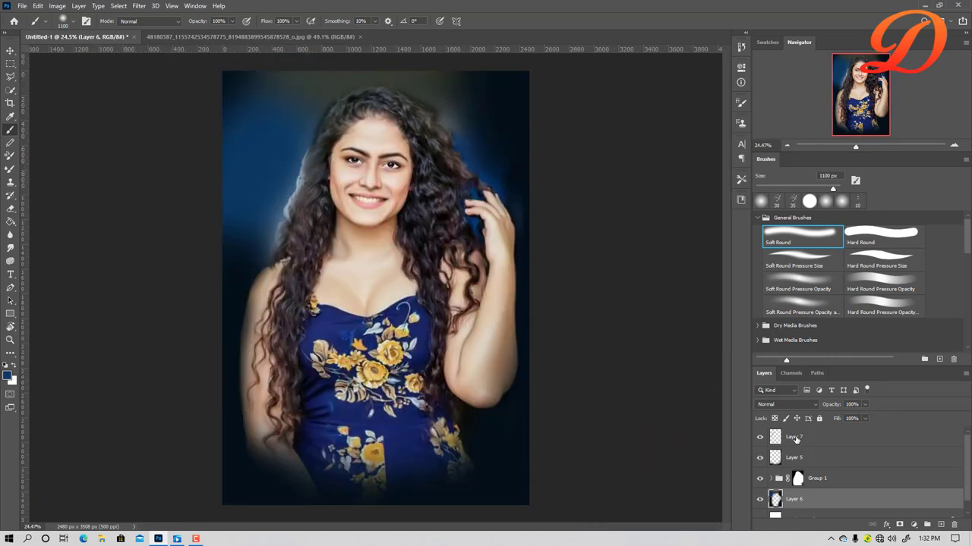
{"action": "left_click", "coordinate": [795, 438]}
Smudge more wisps from the upper-left hair edge into the blue using the 30 px brush.
{"action": "key", "text": "bracketleft"}
{"action": "key", "text": "bracketleft"}
{"action": "key", "text": "bracketleft"}
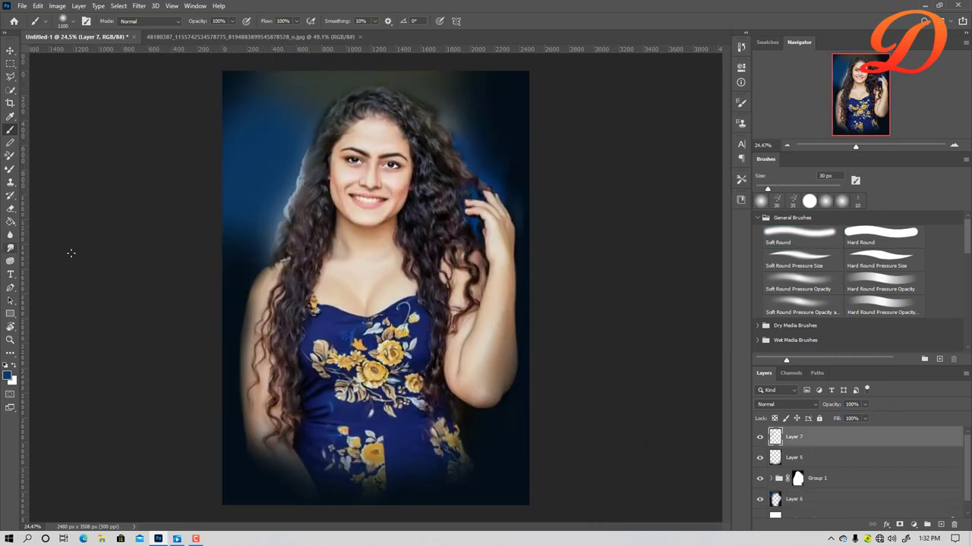
{"action": "key", "text": "r"}
{"action": "scroll", "coordinate": [341, 165], "scroll_direction": "up", "scroll_amount": 4}
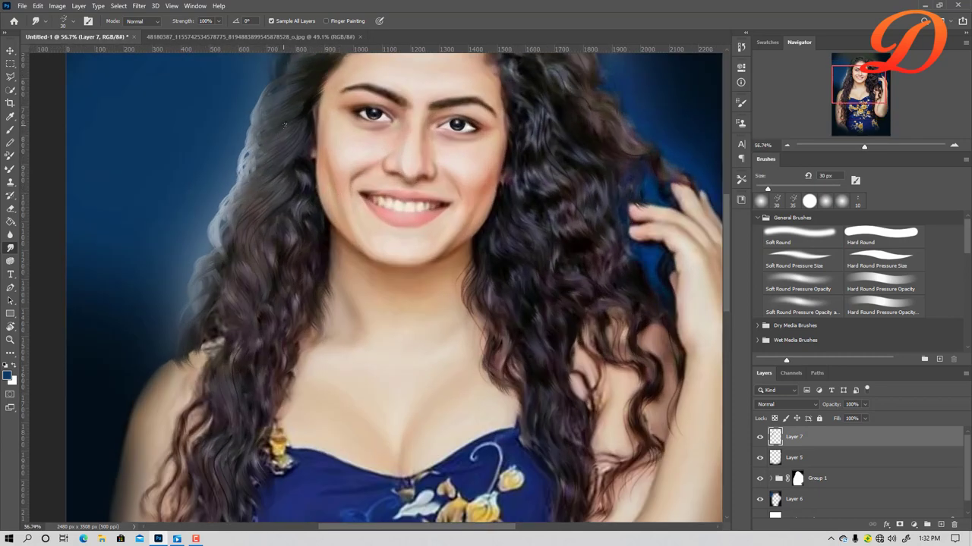
{"action": "mouse_move", "coordinate": [285, 123]}
{"action": "left_mouse_down"}
{"action": "mouse_move", "coordinate": [240, 160]}
{"action": "mouse_move", "coordinate": [222, 251]}
{"action": "left_mouse_up"}
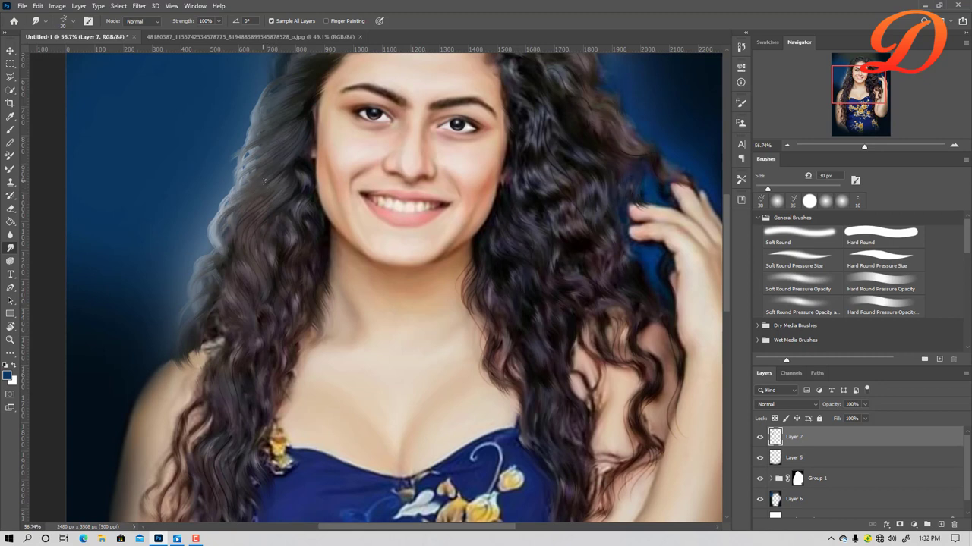
{"action": "mouse_move", "coordinate": [264, 179]}
{"action": "left_mouse_down"}
{"action": "mouse_move", "coordinate": [227, 209]}
{"action": "mouse_move", "coordinate": [196, 287]}
{"action": "left_mouse_up"}
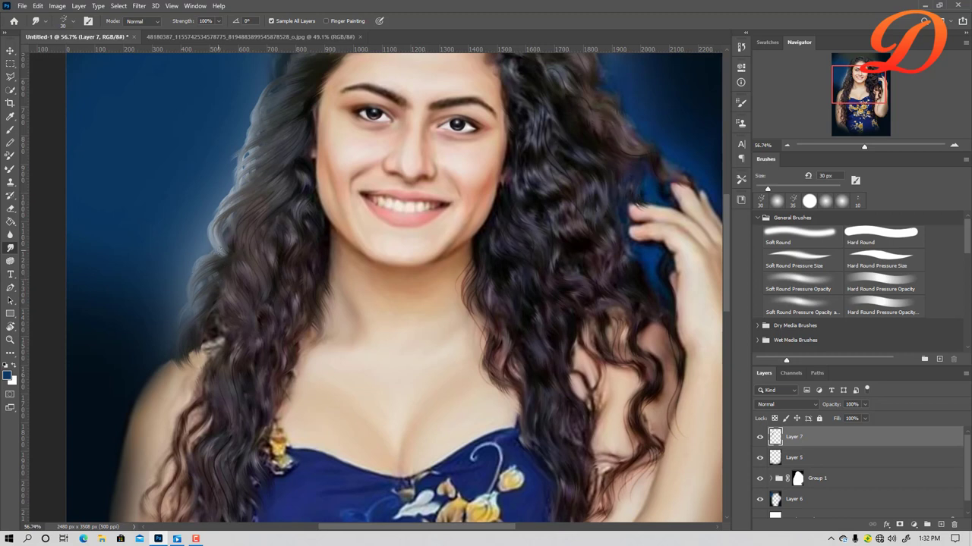
{"action": "left_click_drag", "start_coordinate": [250, 219], "coordinate": [214, 251]}
{"action": "left_click_drag", "start_coordinate": [355, 149], "coordinate": [247, 298]}
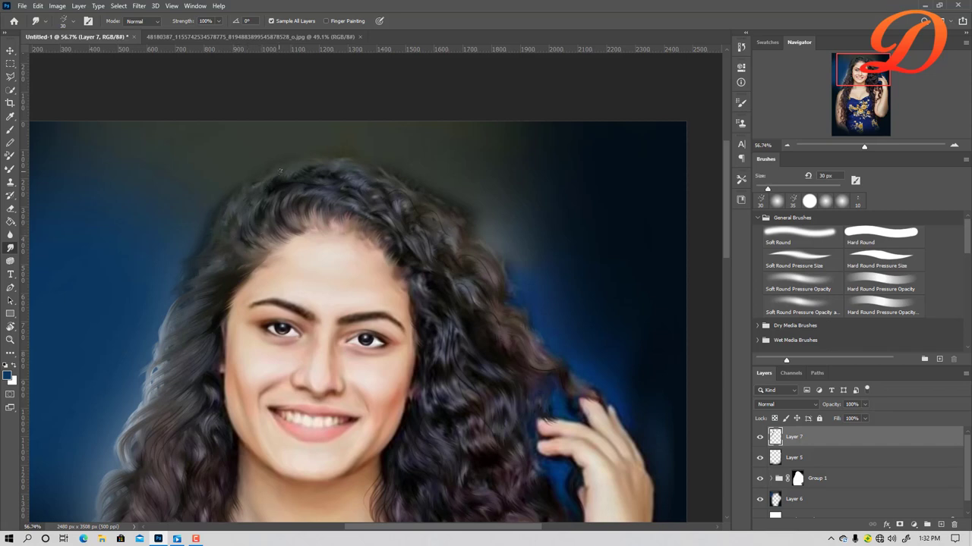
{"action": "key", "text": "b"}
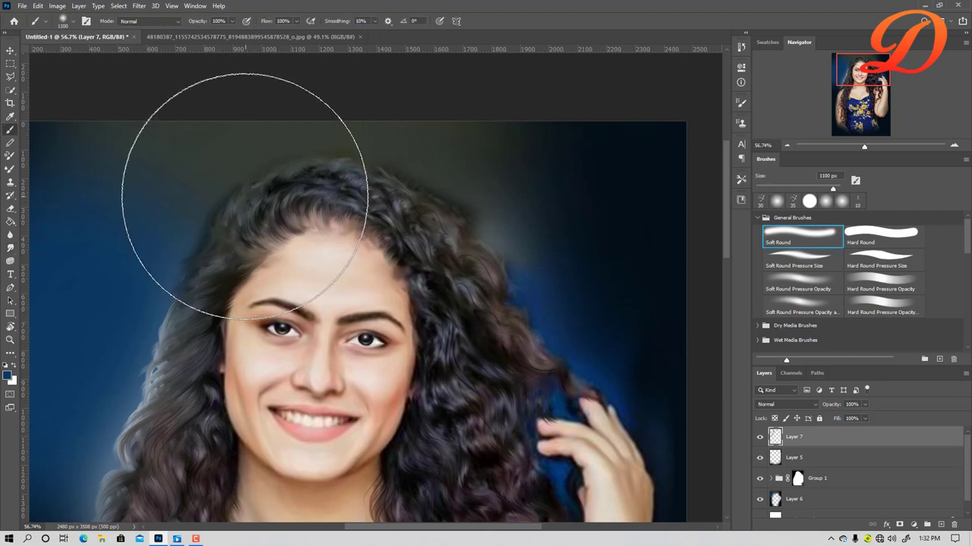
{"action": "key", "text": "bracketleft"}
{"action": "key", "text": "bracketleft"}
{"action": "key", "text": "bracketleft"}
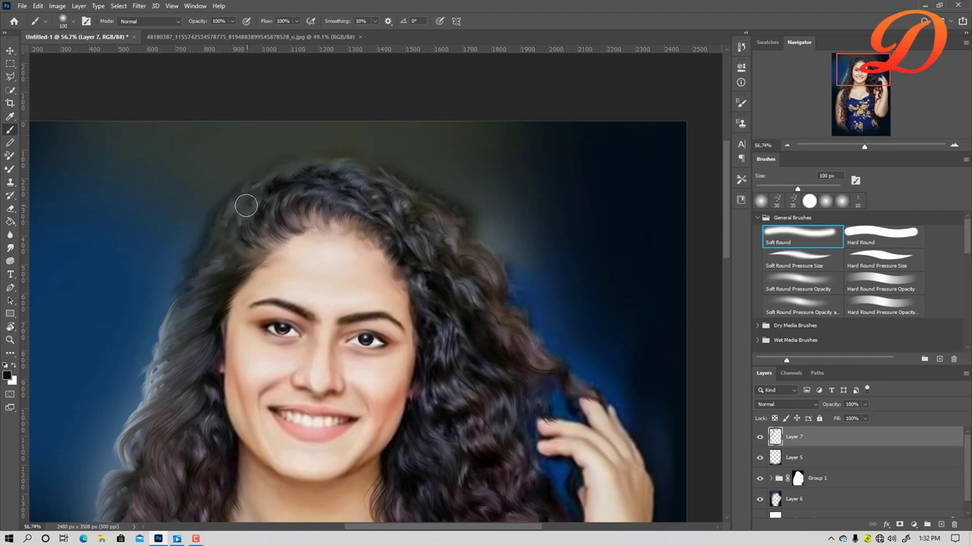
{"action": "key", "text": "bracketleft"}
{"action": "key", "text": "bracketleft"}
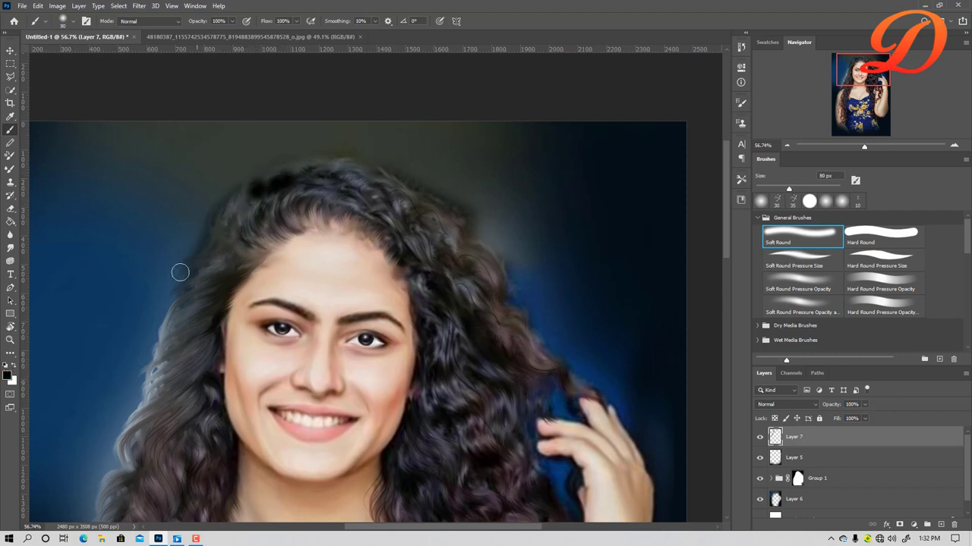
{"action": "left_click", "coordinate": [11, 248]}
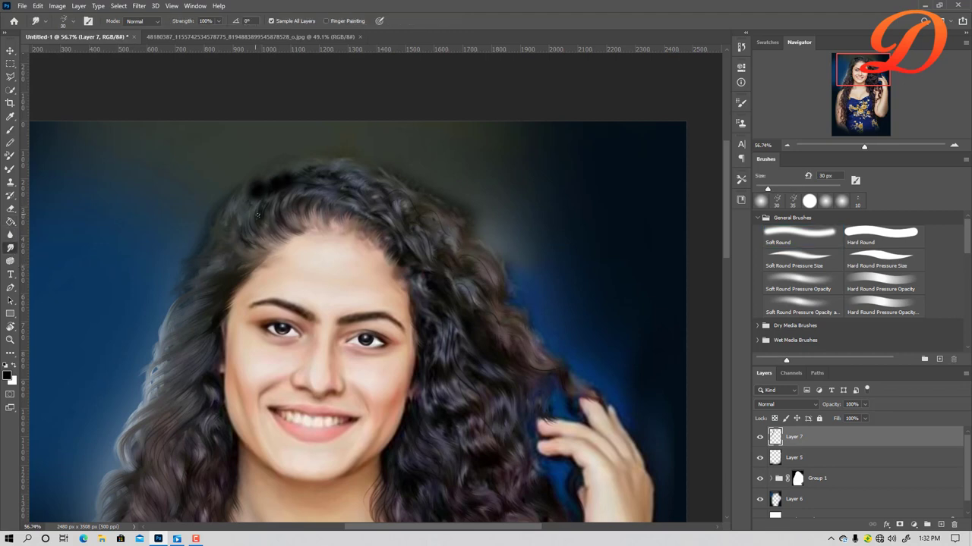
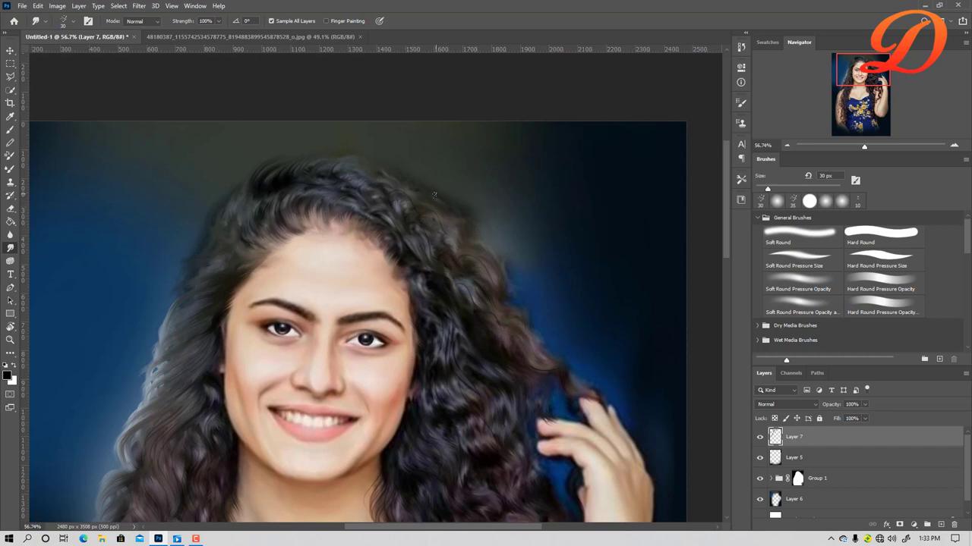
Scroll through the Layers panel and select Layer 6.
{"action": "scroll", "coordinate": [456, 209], "scroll_direction": "down", "scroll_amount": 2}
{"action": "scroll", "coordinate": [486, 213], "scroll_direction": "down", "scroll_amount": 2}
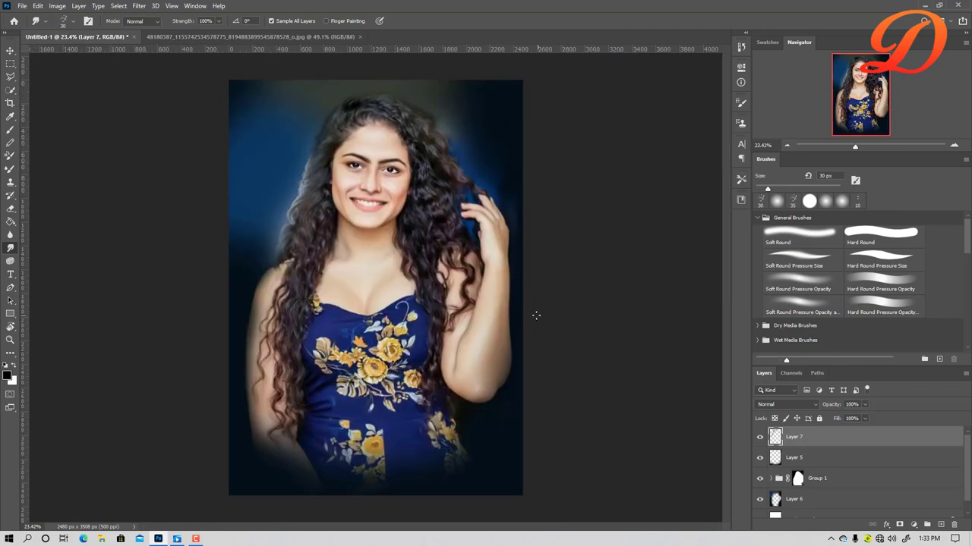
{"action": "scroll", "coordinate": [517, 217], "scroll_direction": "down", "scroll_amount": 2}
{"action": "scroll", "coordinate": [517, 217], "scroll_direction": "up", "scroll_amount": 2}
{"action": "scroll", "coordinate": [504, 199], "scroll_direction": "up", "scroll_amount": 2}
{"action": "scroll", "coordinate": [493, 180], "scroll_direction": "up", "scroll_amount": 2}
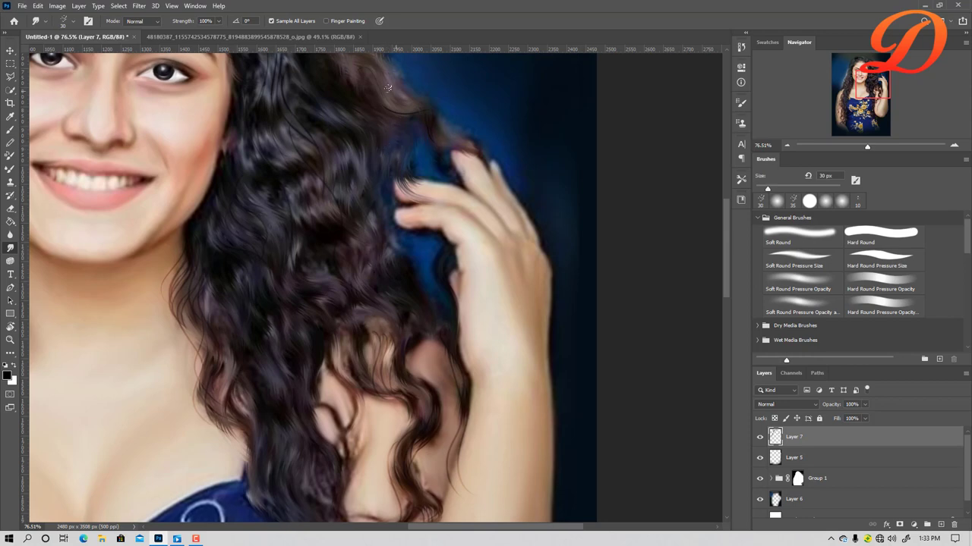
{"action": "scroll", "coordinate": [400, 128], "scroll_direction": "down", "scroll_amount": 2}
{"action": "scroll", "coordinate": [414, 165], "scroll_direction": "down", "scroll_amount": 1}
{"action": "scroll", "coordinate": [427, 204], "scroll_direction": "down", "scroll_amount": 2}
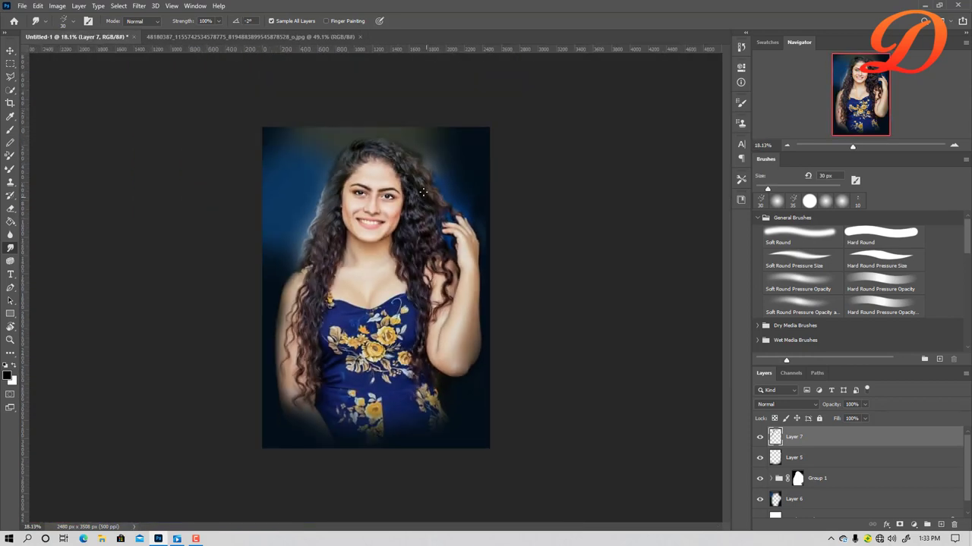
{"action": "scroll", "coordinate": [325, 134], "scroll_direction": "up", "scroll_amount": 1}
{"action": "scroll", "coordinate": [301, 139], "scroll_direction": "up", "scroll_amount": 1}
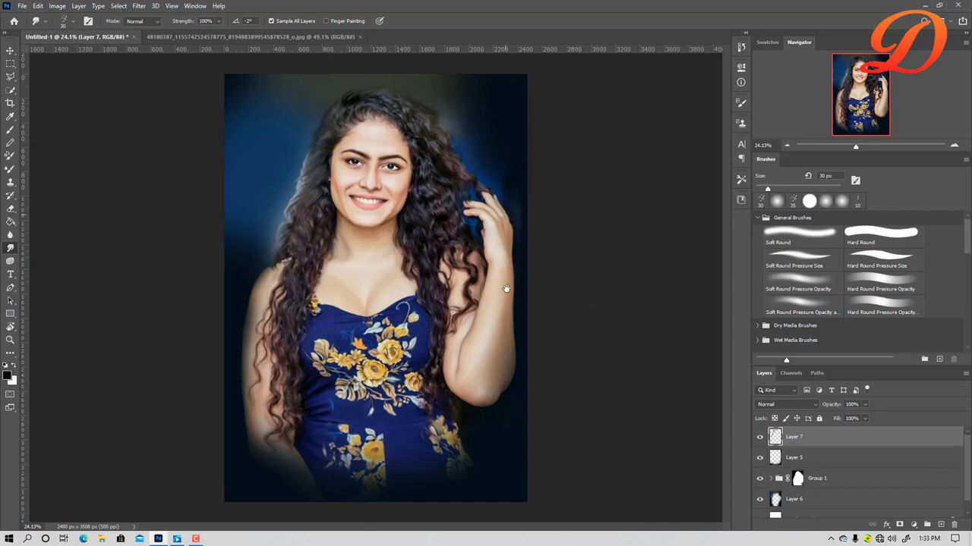
{"action": "scroll", "coordinate": [403, 250], "scroll_direction": "up", "scroll_amount": 2}
{"action": "scroll", "coordinate": [397, 182], "scroll_direction": "up", "scroll_amount": 3}
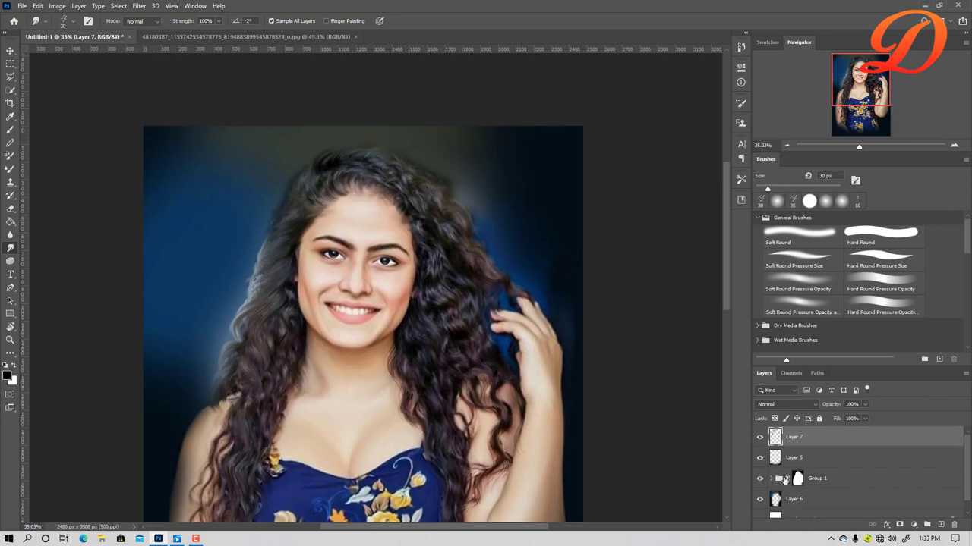
{"action": "left_click", "coordinate": [777, 502]}
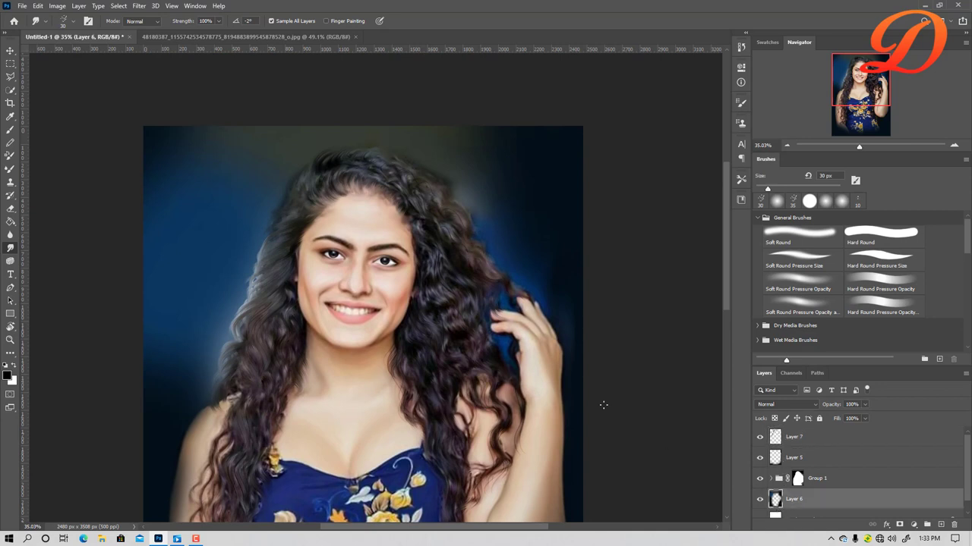
Set up a 600 px soft round brush loaded with the sampled dark background colour.
{"action": "key", "text": "b"}
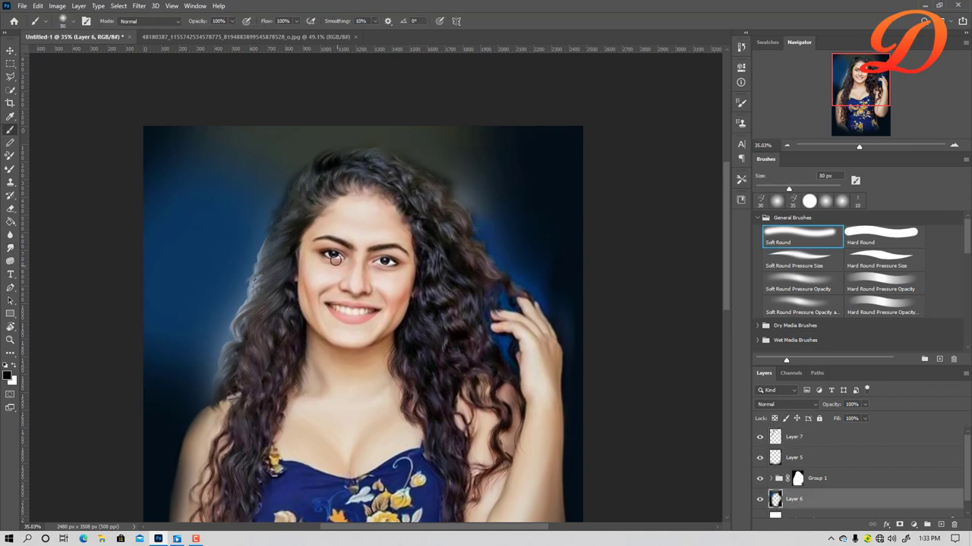
{"action": "key", "text": "bracketright"}
{"action": "key", "text": "bracketright"}
{"action": "key", "text": "bracketright"}
{"action": "key", "text": "bracketright"}
{"action": "key", "text": "bracketright"}
{"action": "key", "text": "bracketright"}
{"action": "key", "text": "bracketright"}
{"action": "key", "text": "i"}
{"action": "left_click", "coordinate": [551, 157]}
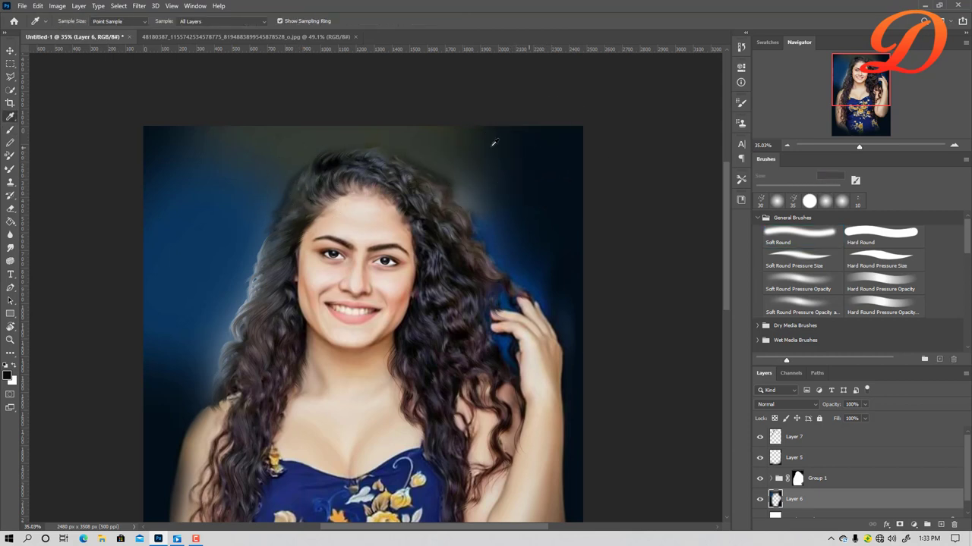
{"action": "key", "text": "b"}
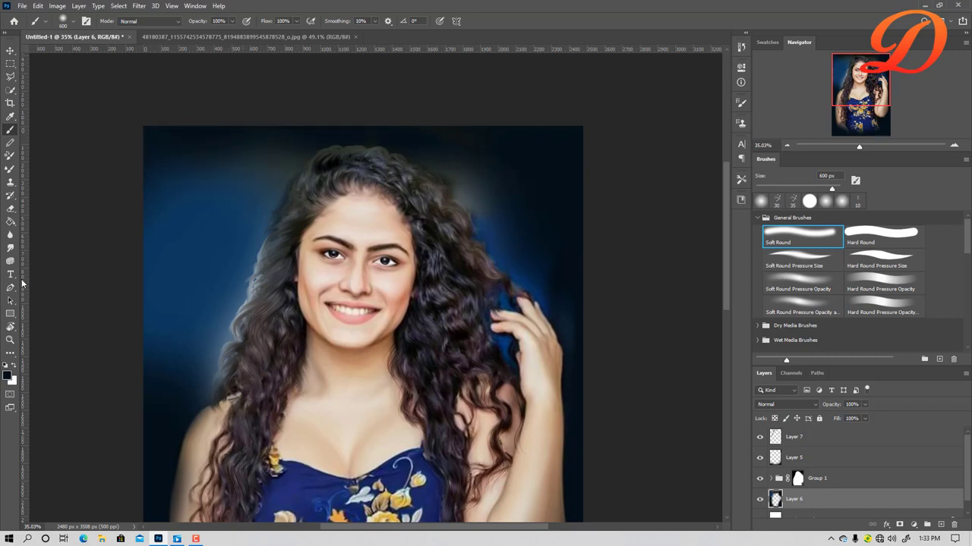
Target Group 1's mask and add the new empty Layer 8 above it.
{"action": "scroll", "coordinate": [110, 287], "scroll_direction": "down", "scroll_amount": 3}
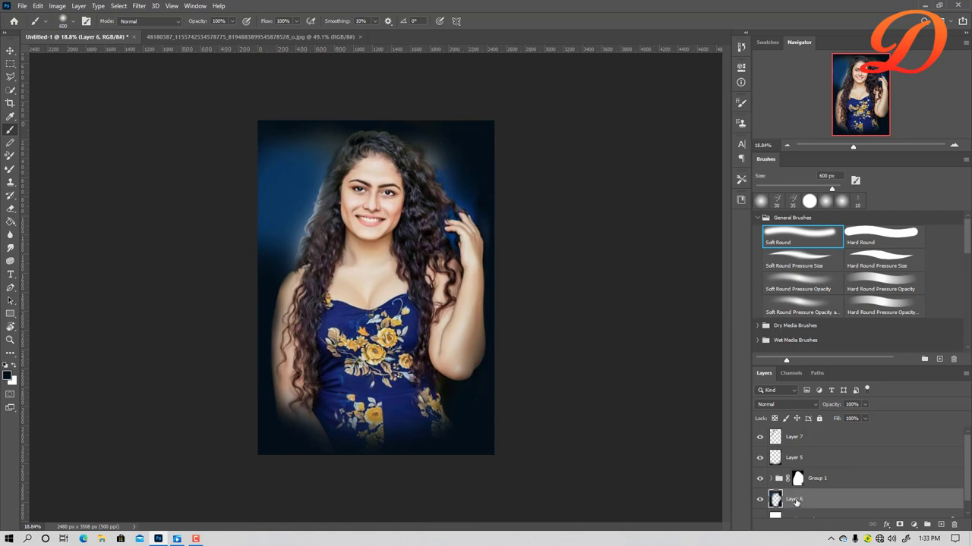
{"action": "left_click", "coordinate": [792, 472]}
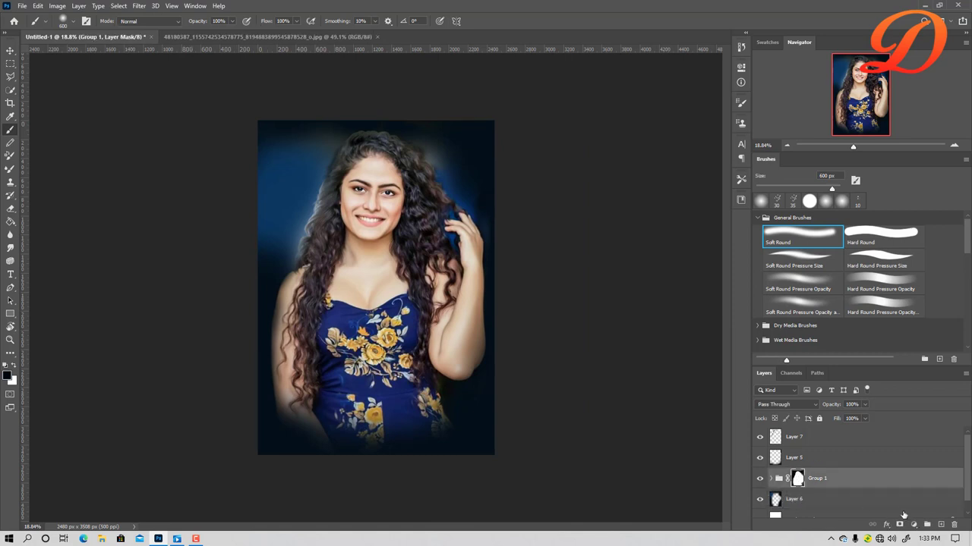
{"action": "left_click", "coordinate": [939, 525]}
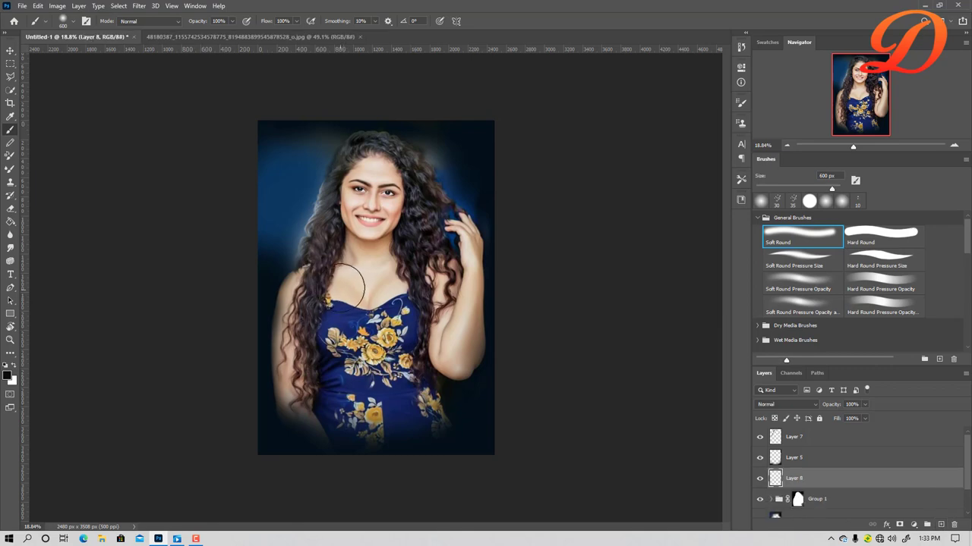
Set the foreground colour to bright pink f42db9.
{"action": "scroll", "coordinate": [339, 220], "scroll_direction": "up", "scroll_amount": 3}
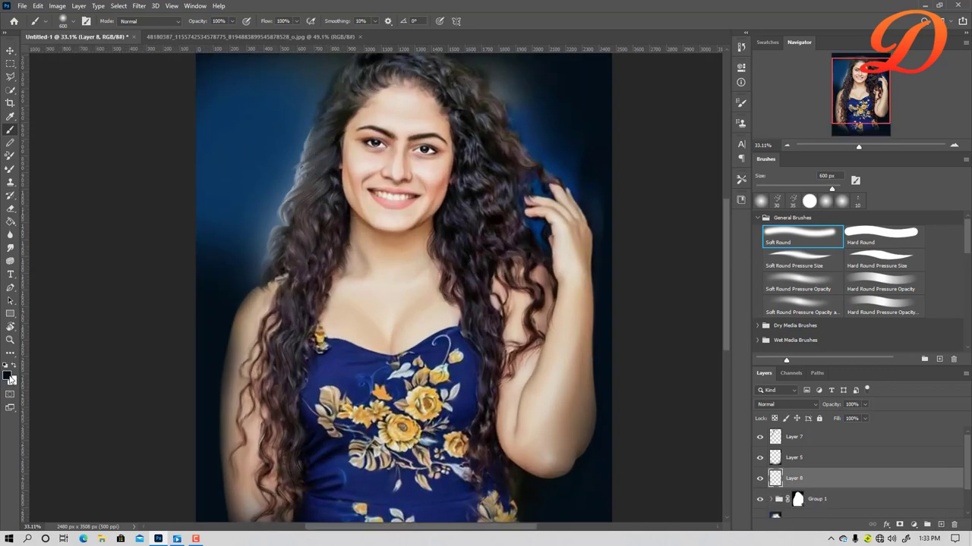
{"action": "left_click", "coordinate": [9, 376]}
{"action": "left_click", "coordinate": [595, 157]}
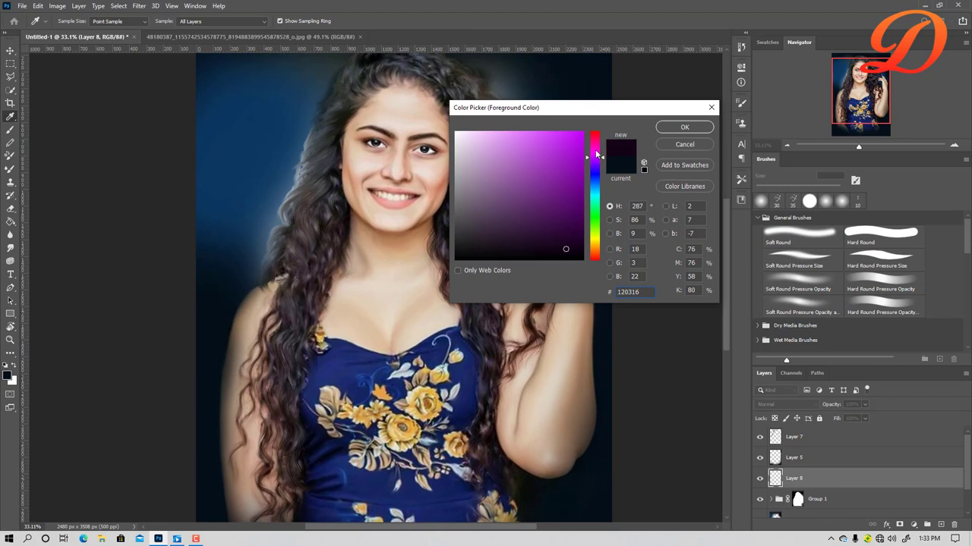
{"action": "left_click", "coordinate": [595, 146]}
{"action": "left_click", "coordinate": [559, 137]}
{"action": "left_click", "coordinate": [665, 129]}
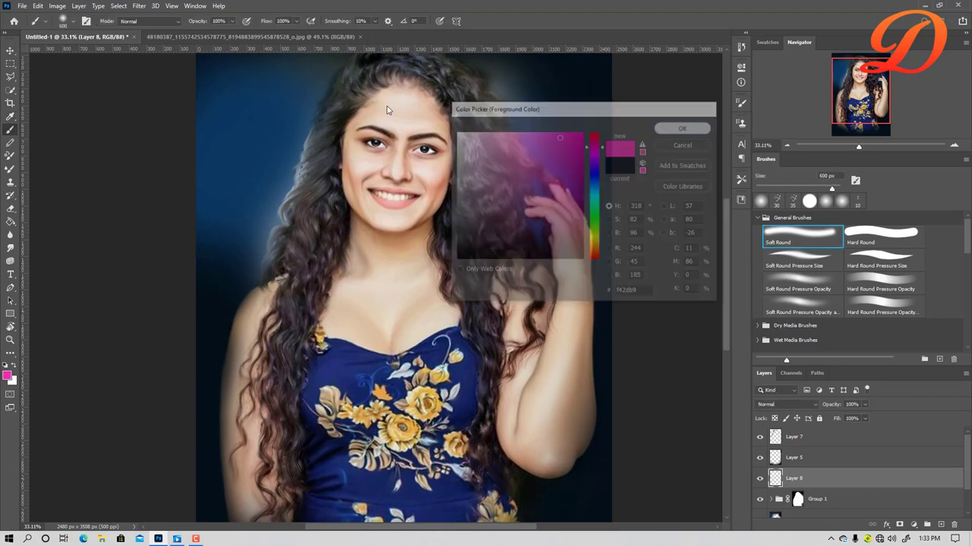
Try a pink Multiply-mode stroke and undo it, then duplicate Group 1 via its mask.
{"action": "left_click", "coordinate": [160, 22]}
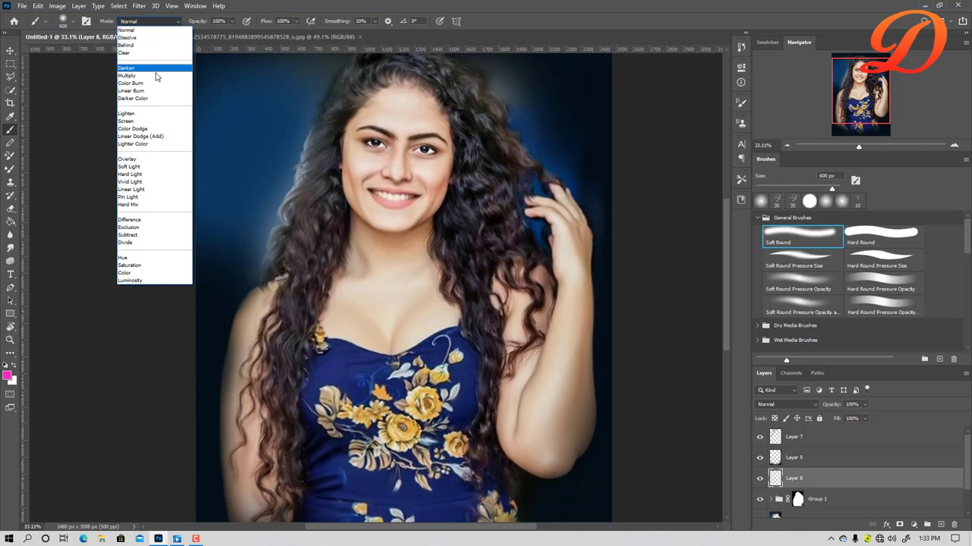
{"action": "left_click", "coordinate": [152, 75]}
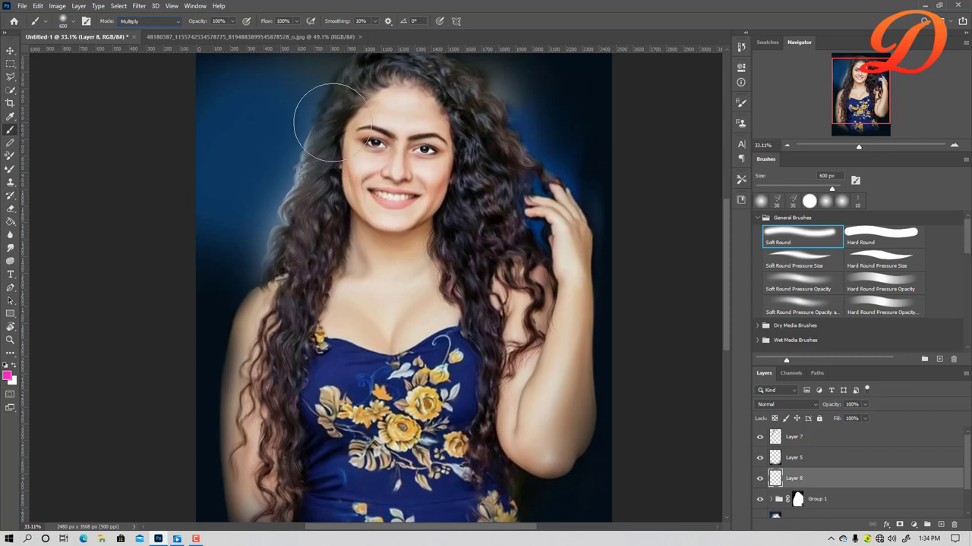
{"action": "left_click_drag", "start_coordinate": [176, 233], "coordinate": [226, 205]}
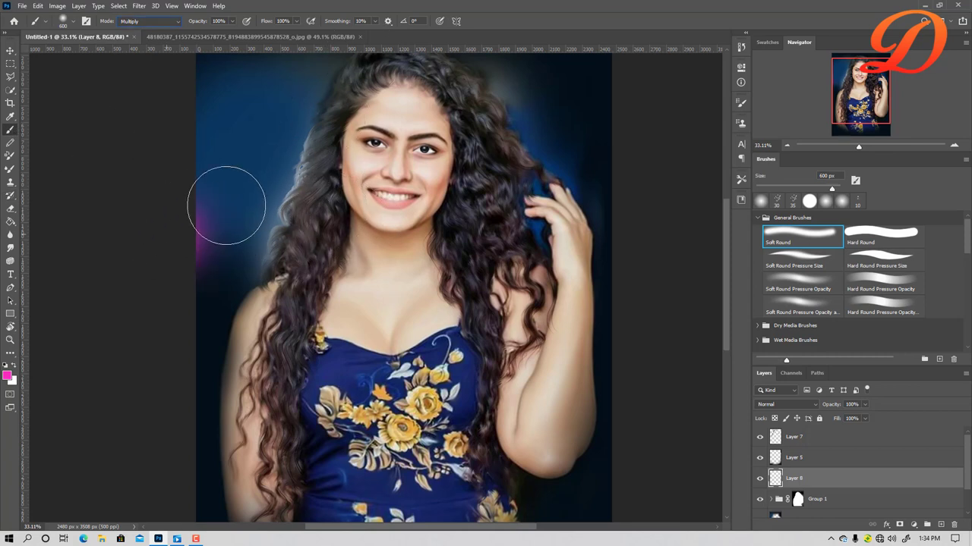
{"action": "key", "text": "ctrl+z"}
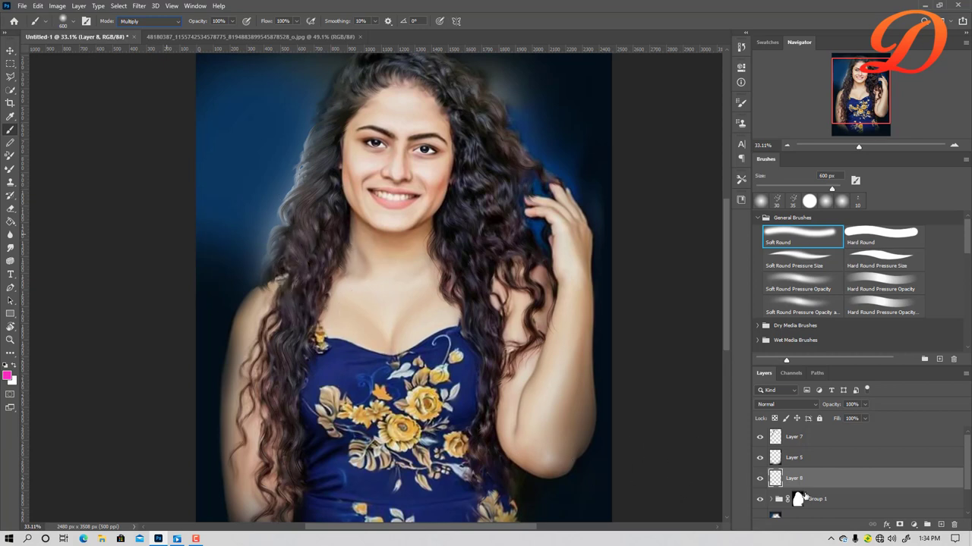
{"action": "left_click", "coordinate": [797, 498]}
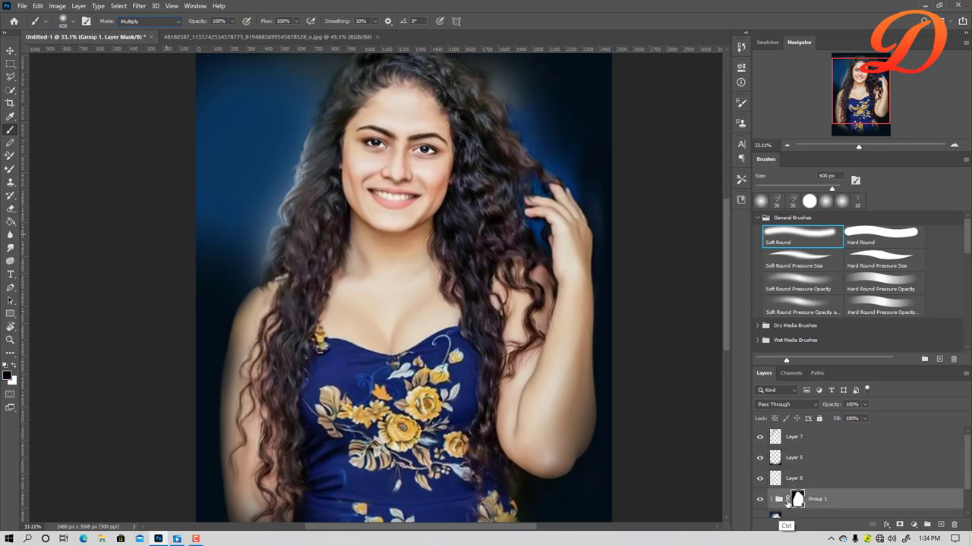
{"action": "key", "text": "ctrl+j"}
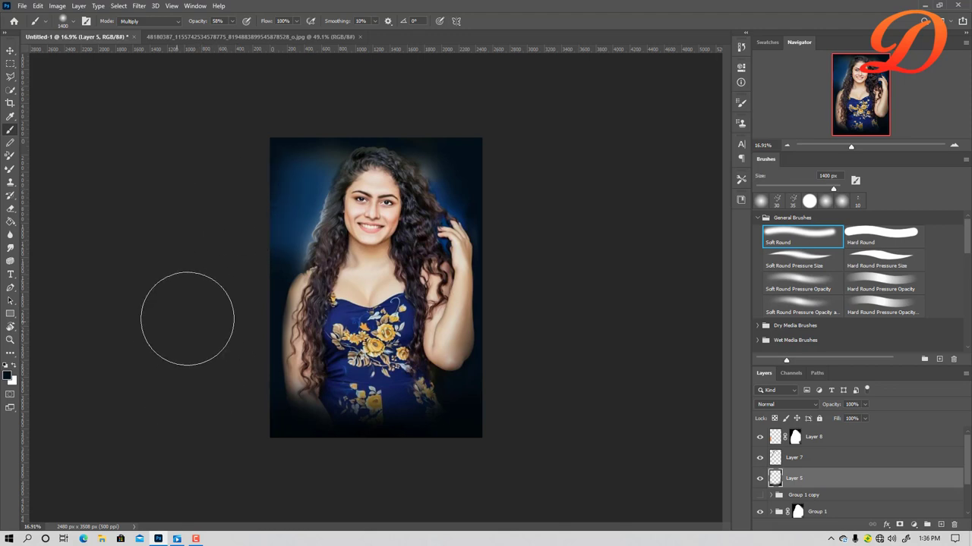
Sample the blue background as the brush colour and undo a trial tint on the raised hand.
{"action": "scroll", "coordinate": [188, 319], "scroll_direction": "down", "scroll_amount": 3}
{"action": "scroll", "coordinate": [233, 326], "scroll_direction": "down", "scroll_amount": 2}
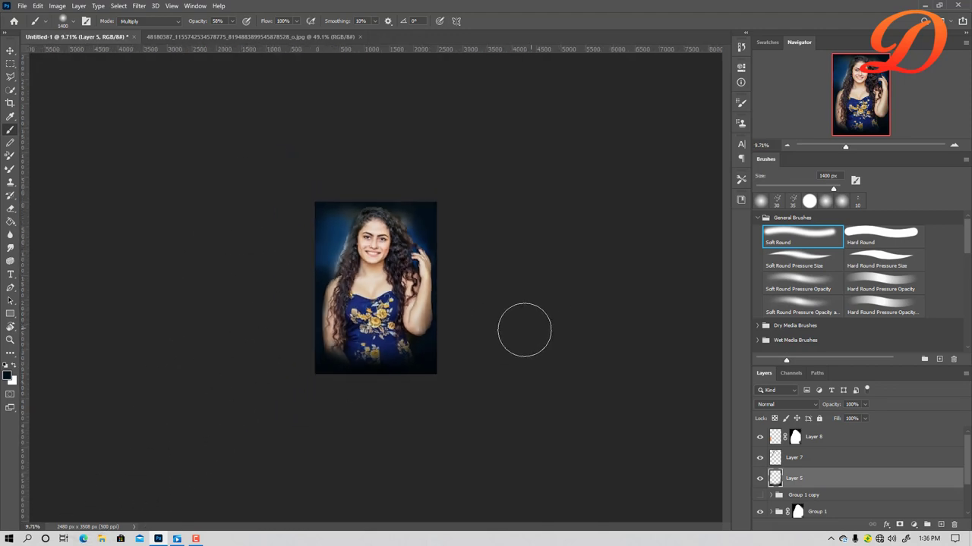
{"action": "scroll", "coordinate": [524, 330], "scroll_direction": "up", "scroll_amount": 2}
{"action": "scroll", "coordinate": [501, 334], "scroll_direction": "up", "scroll_amount": 3}
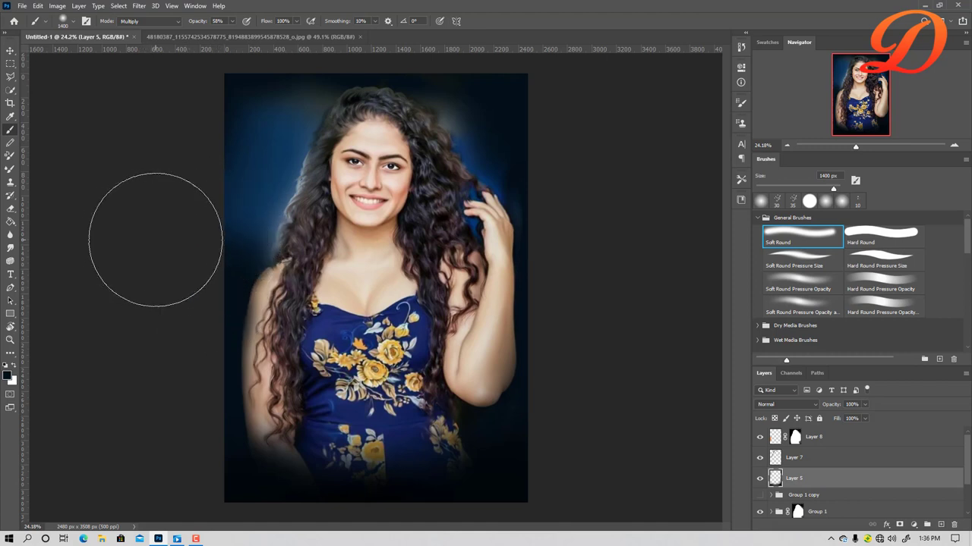
{"action": "key", "text": "i"}
{"action": "left_click", "coordinate": [249, 185]}
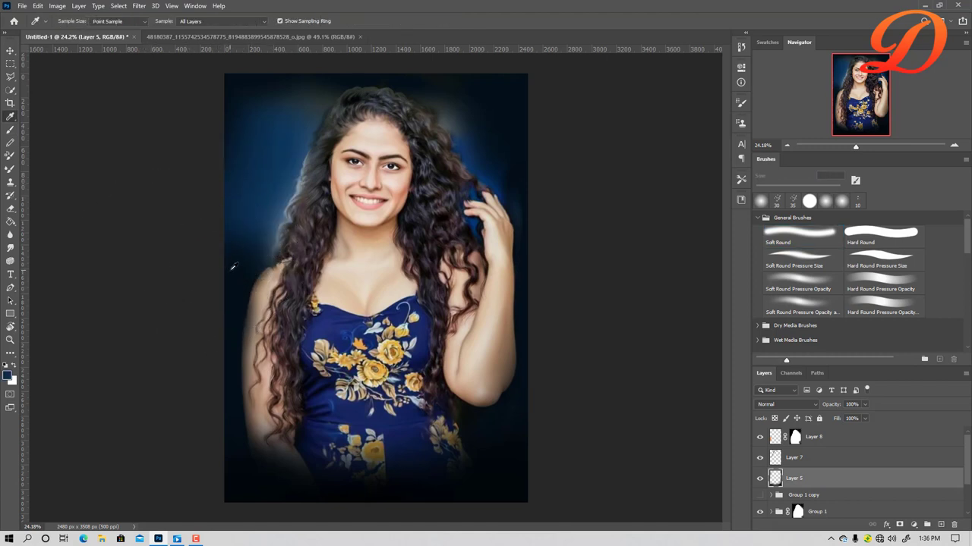
{"action": "key", "text": "b"}
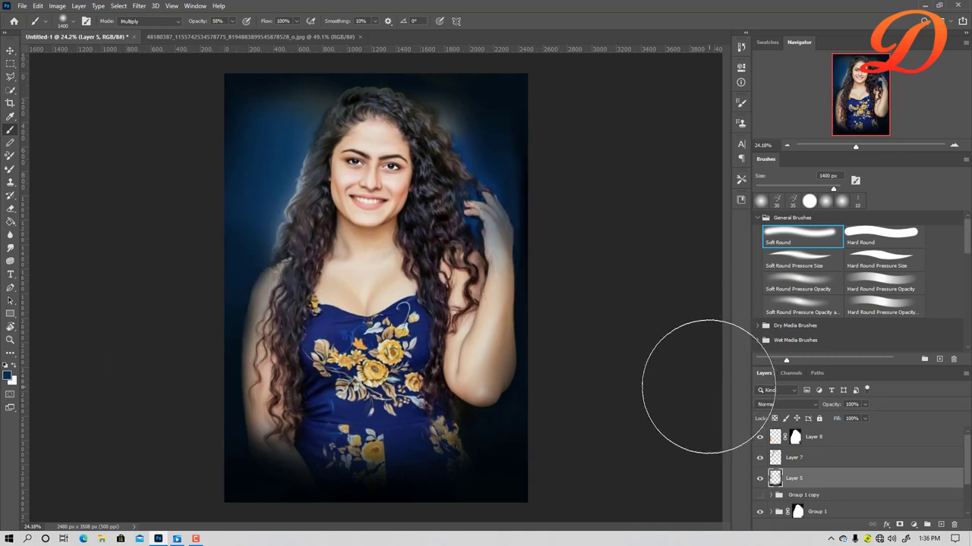
{"action": "key", "text": "ctrl+z"}
{"action": "key", "text": "ctrl+z"}
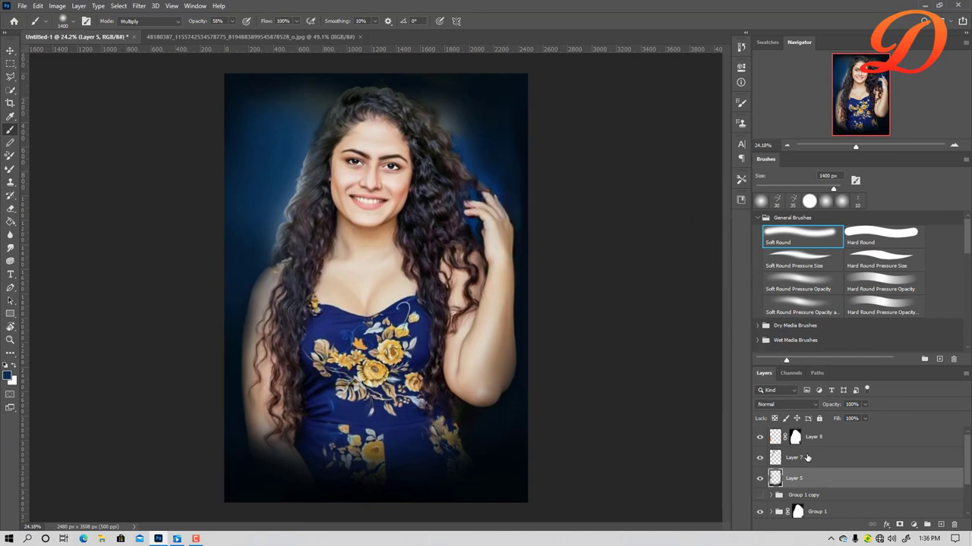
Select Layer 7, then move Layer 5 with the Move tool to hide the vertical strip.
{"action": "left_click", "coordinate": [810, 459]}
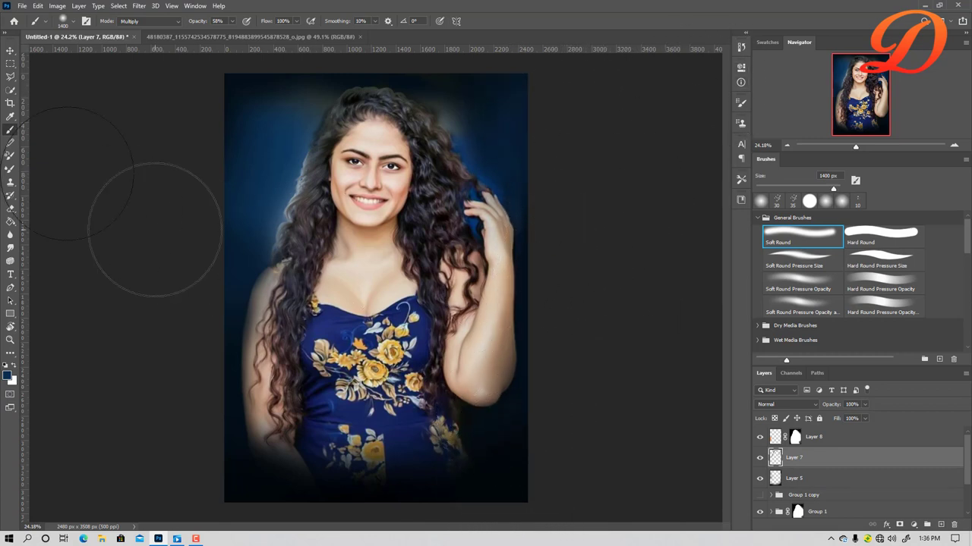
{"action": "left_click", "coordinate": [10, 51]}
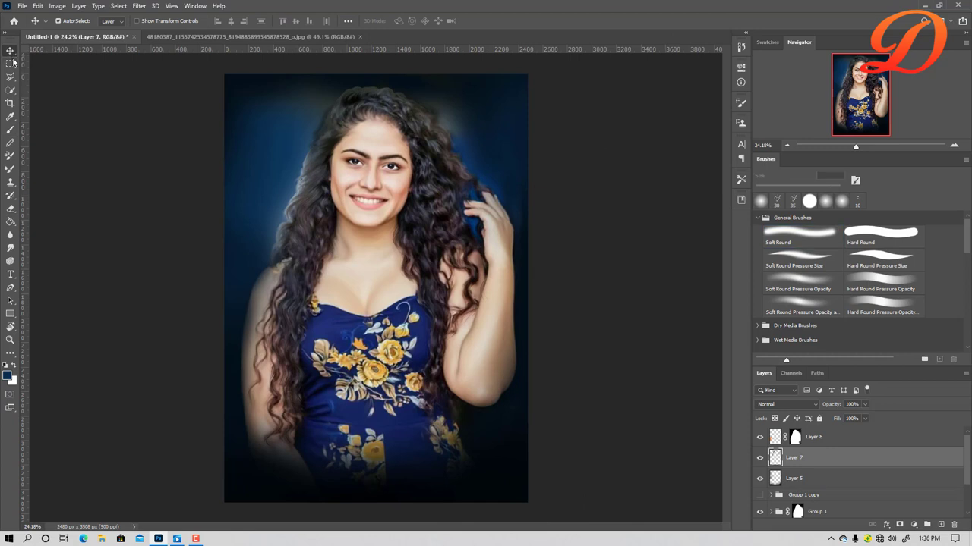
{"action": "left_click", "coordinate": [247, 253]}
{"action": "left_click_drag", "start_coordinate": [416, 331], "coordinate": [422, 317]}
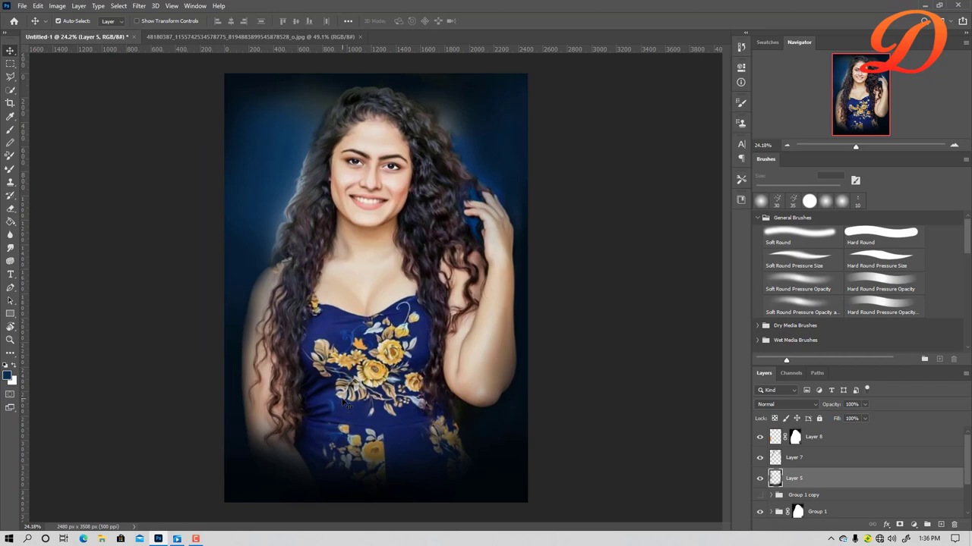
Zoom in to a close-up of the woman's face.
{"action": "scroll", "coordinate": [438, 256], "scroll_direction": "up", "scroll_amount": 4}
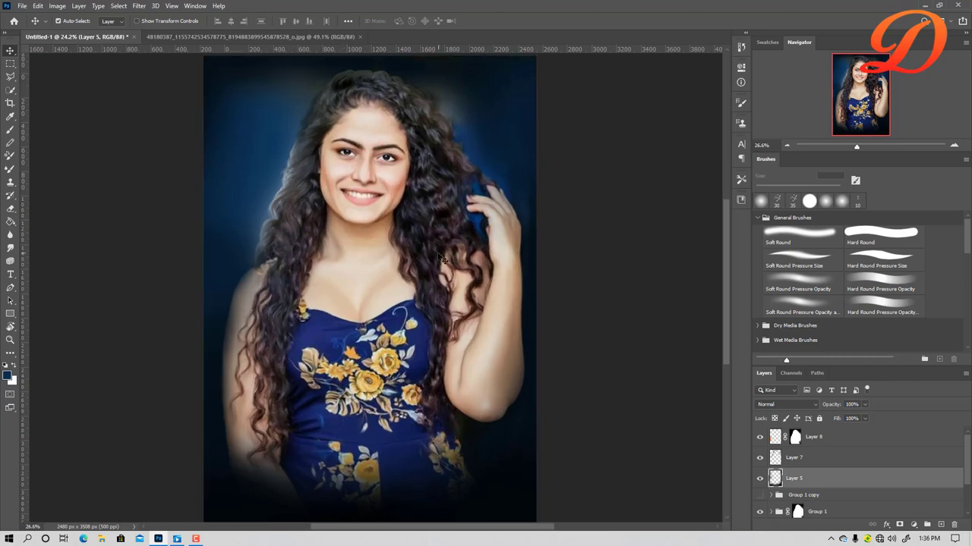
{"action": "scroll", "coordinate": [438, 256], "scroll_direction": "up", "scroll_amount": 2}
{"action": "scroll", "coordinate": [437, 257], "scroll_direction": "up", "scroll_amount": 2}
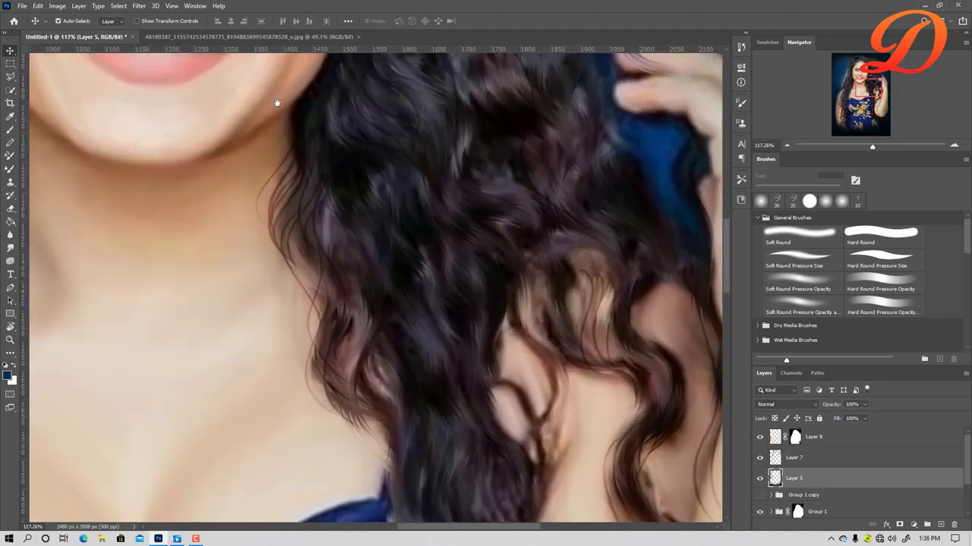
{"action": "left_click_drag", "start_coordinate": [291, 255], "coordinate": [448, 524]}
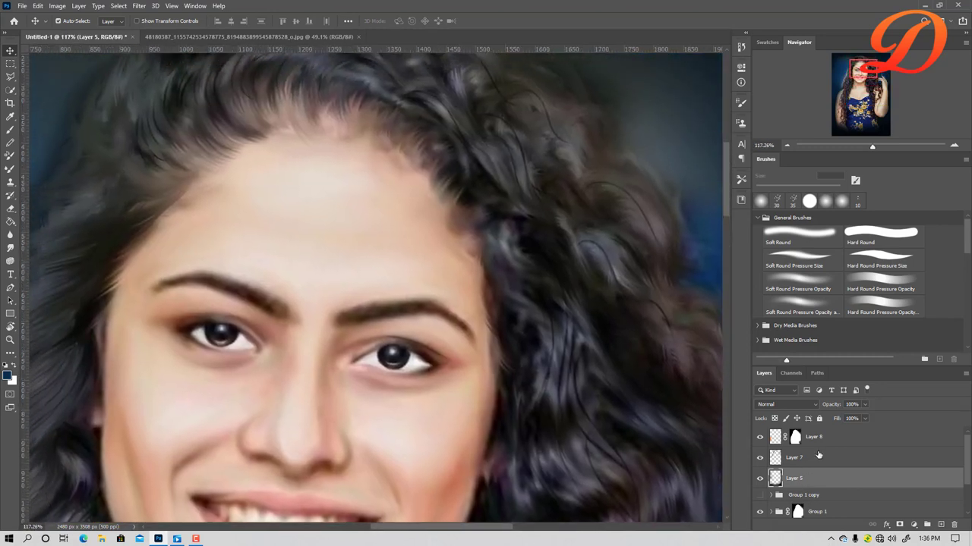
Add a new empty Layer 9 above Layer 8.
{"action": "left_click", "coordinate": [835, 440]}
{"action": "left_click", "coordinate": [941, 524]}
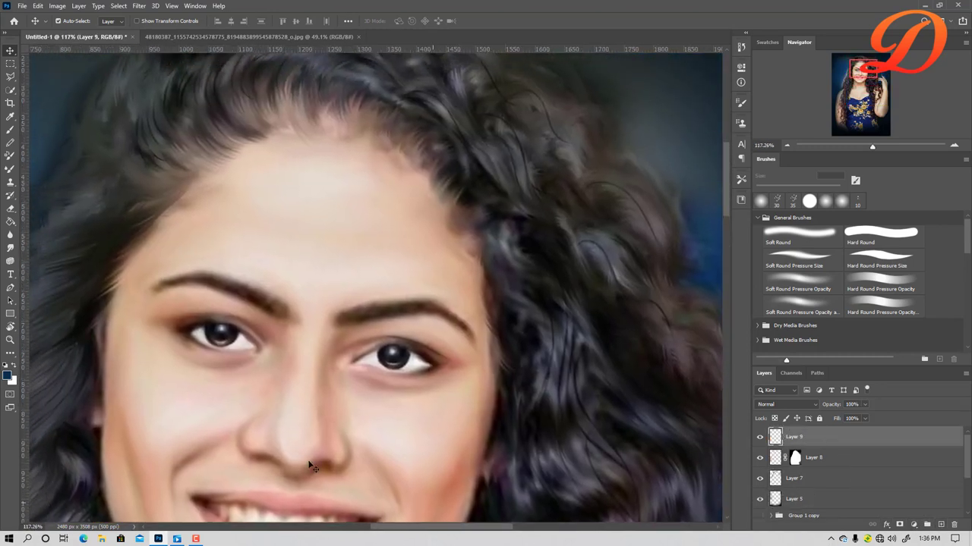
{"action": "scroll", "coordinate": [387, 355], "scroll_direction": "up", "scroll_amount": 1}
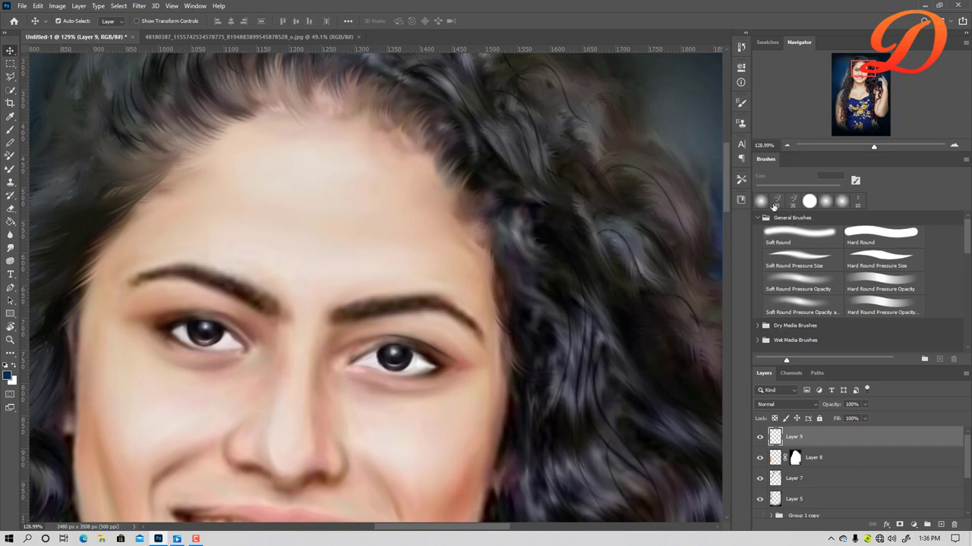
{"action": "scroll", "coordinate": [818, 248], "scroll_direction": "down", "scroll_amount": 2}
{"action": "scroll", "coordinate": [835, 265], "scroll_direction": "down", "scroll_amount": 2}
{"action": "scroll", "coordinate": [850, 281], "scroll_direction": "down", "scroll_amount": 1}
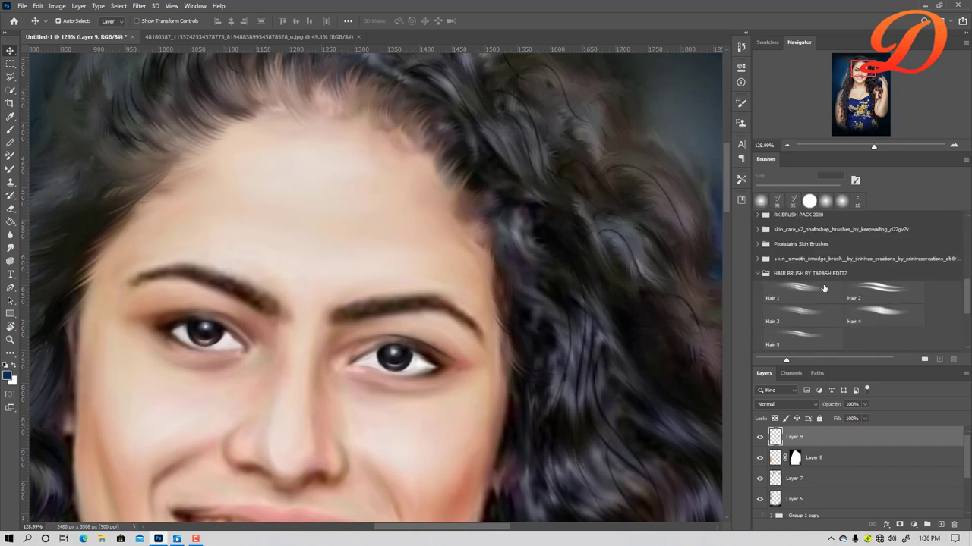
Paint eyebrow hairs with a 7 px Hair 2 brush and smudge them at 15 px.
{"action": "left_click", "coordinate": [819, 292]}
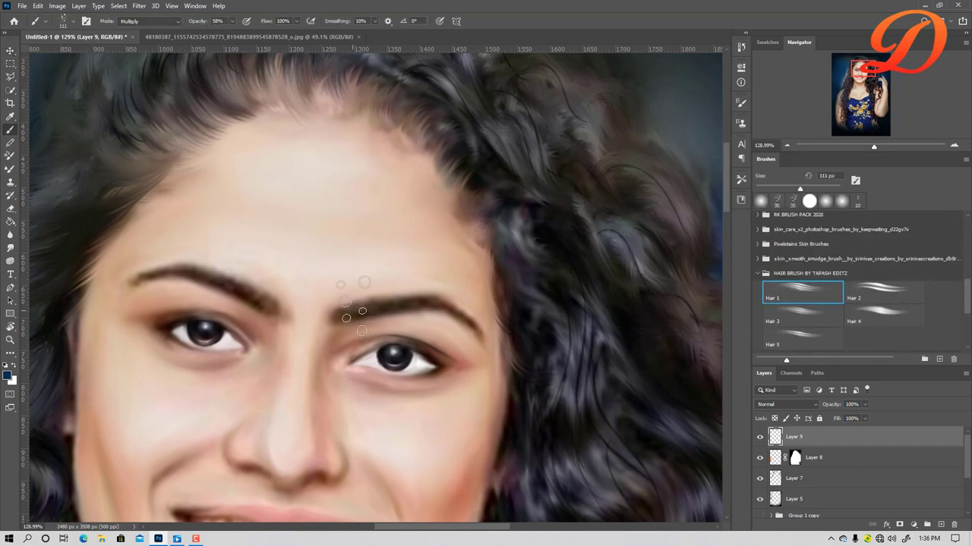
{"action": "left_click", "coordinate": [896, 293]}
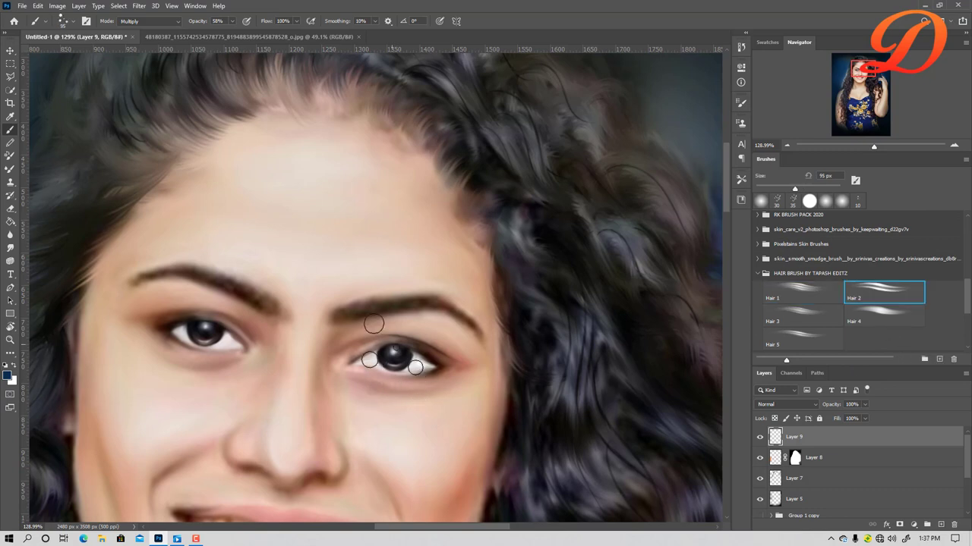
{"action": "key", "text": "bracketleft"}
{"action": "key", "text": "bracketleft"}
{"action": "key", "text": "bracketleft"}
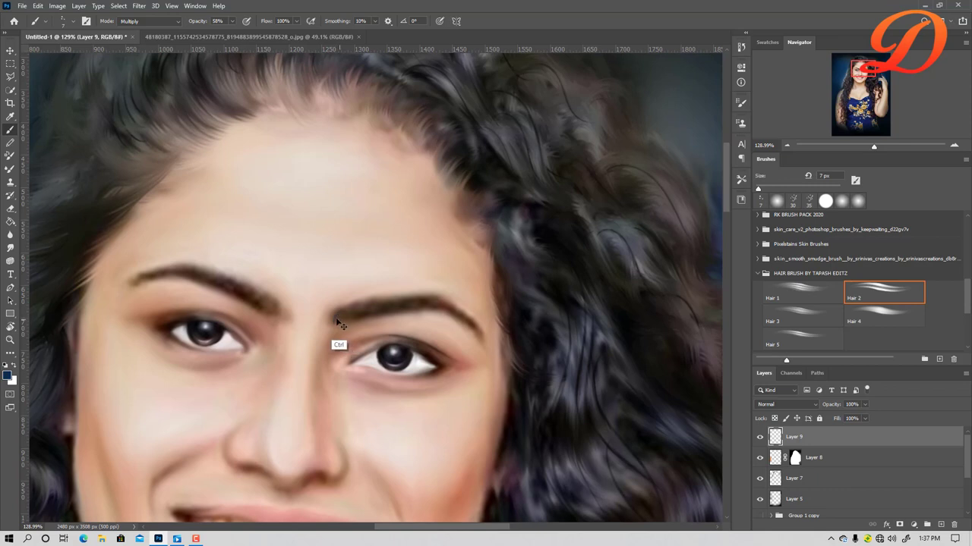
{"action": "left_click", "coordinate": [10, 248]}
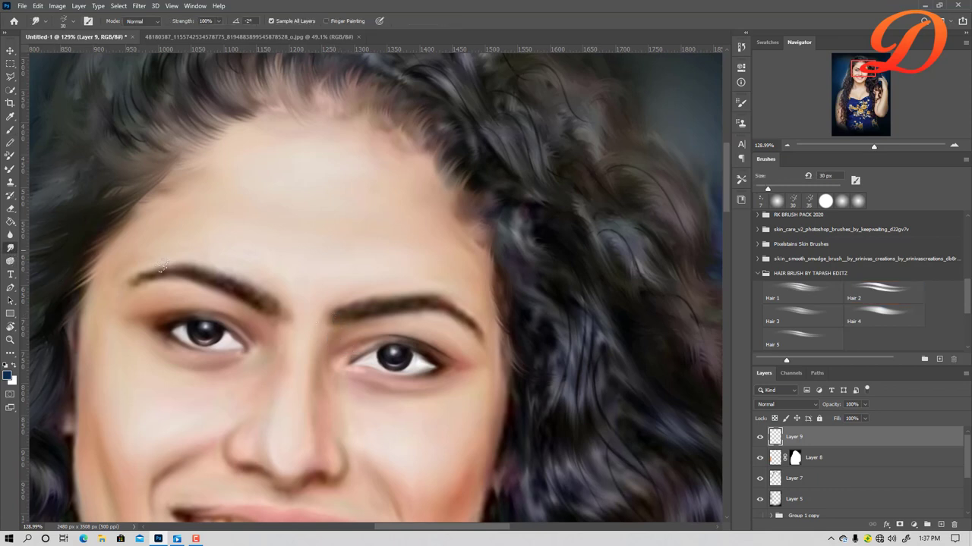
{"action": "left_click", "coordinate": [886, 291]}
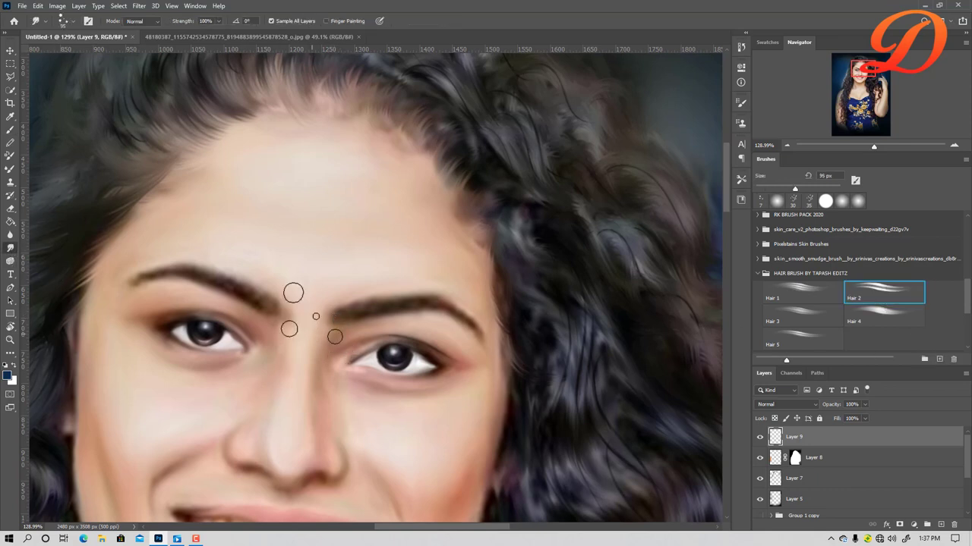
{"action": "key", "text": "bracketleft"}
{"action": "key", "text": "bracketleft"}
{"action": "key", "text": "bracketleft"}
{"action": "key", "text": "bracketleft"}
{"action": "key", "text": "bracketleft"}
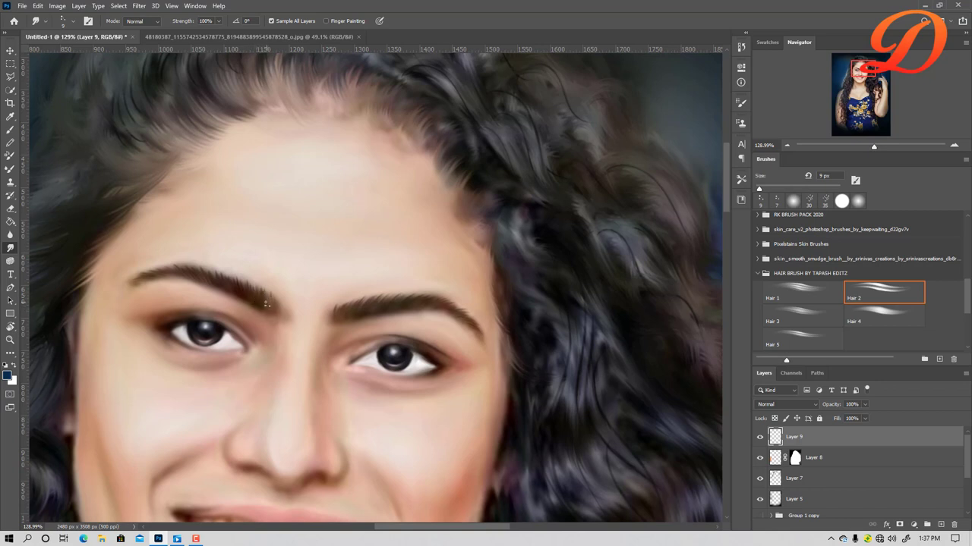
Fit the whole portrait in view, make Layer 7 active, and call up the Open dialog.
{"action": "key", "text": "ctrl+0"}
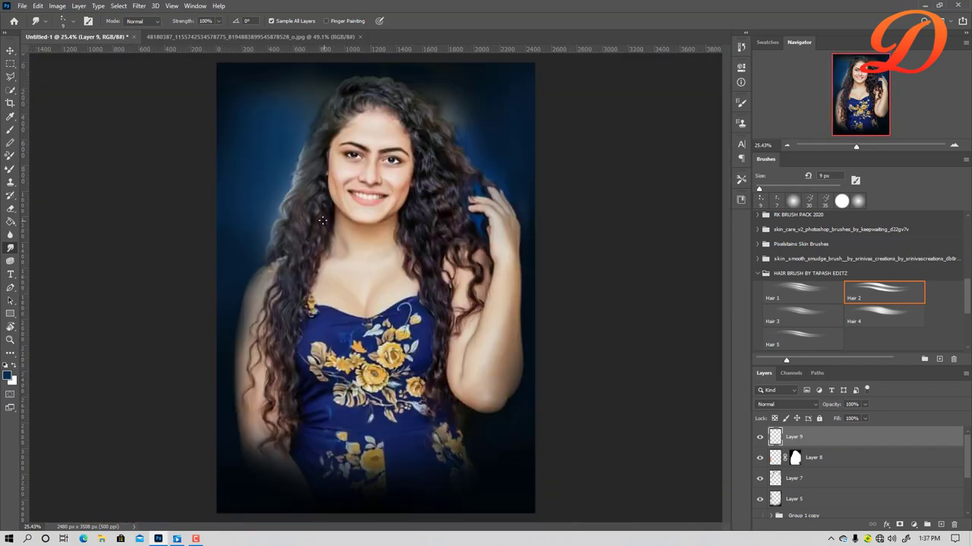
{"action": "scroll", "coordinate": [233, 197], "scroll_direction": "up", "scroll_amount": 3}
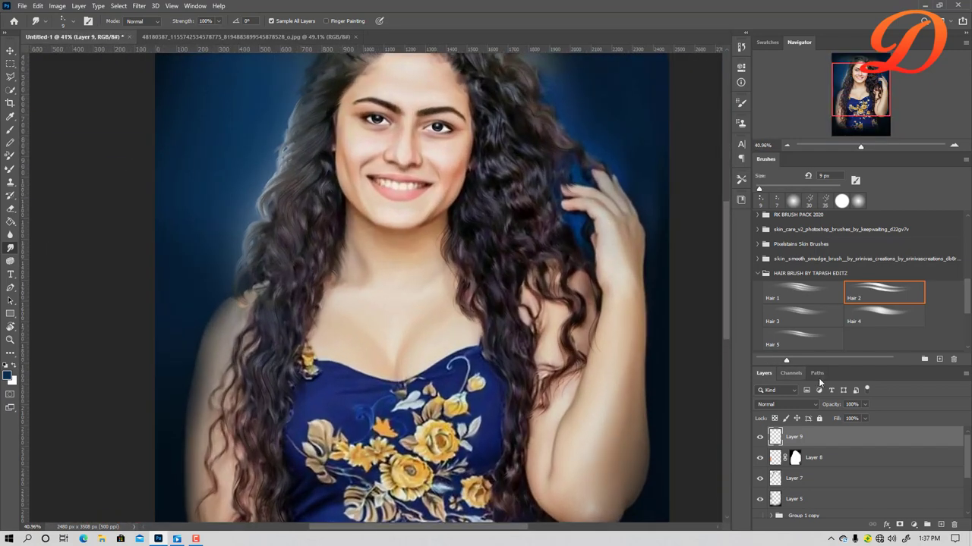
{"action": "key", "text": "alt+bracketleft"}
{"action": "key", "text": "alt+bracketleft"}
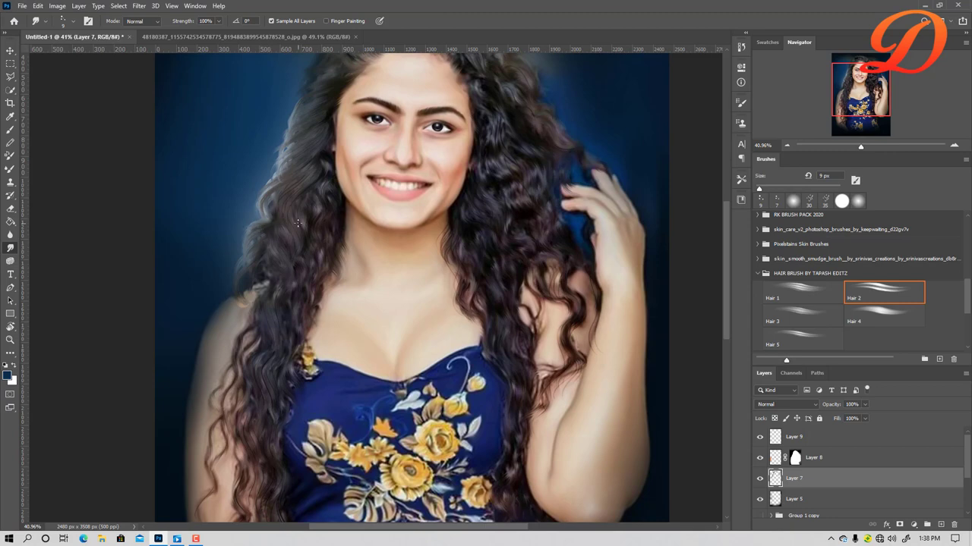
{"action": "scroll", "coordinate": [300, 217], "scroll_direction": "down", "scroll_amount": 2}
{"action": "scroll", "coordinate": [311, 223], "scroll_direction": "down", "scroll_amount": 2}
{"action": "scroll", "coordinate": [323, 228], "scroll_direction": "down", "scroll_amount": 1}
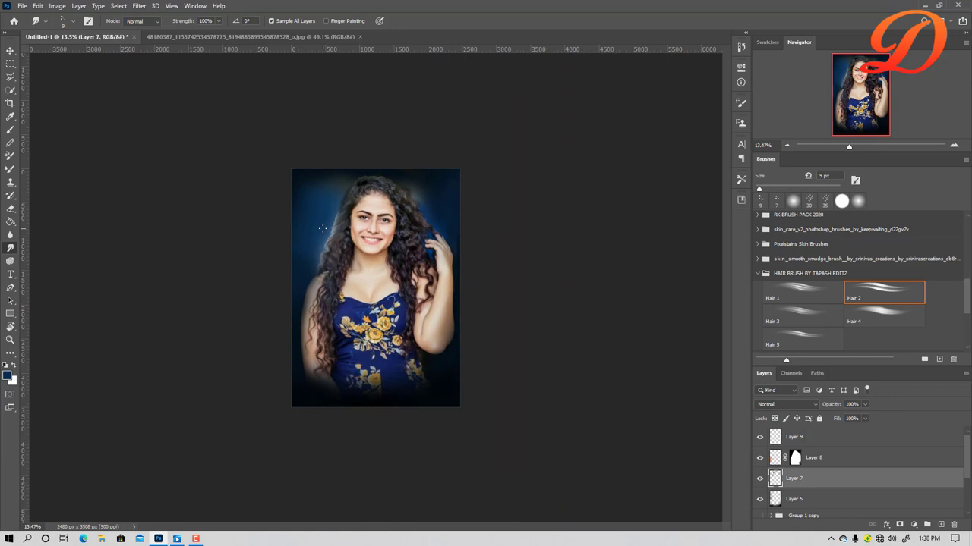
{"action": "key", "text": "ctrl+o"}
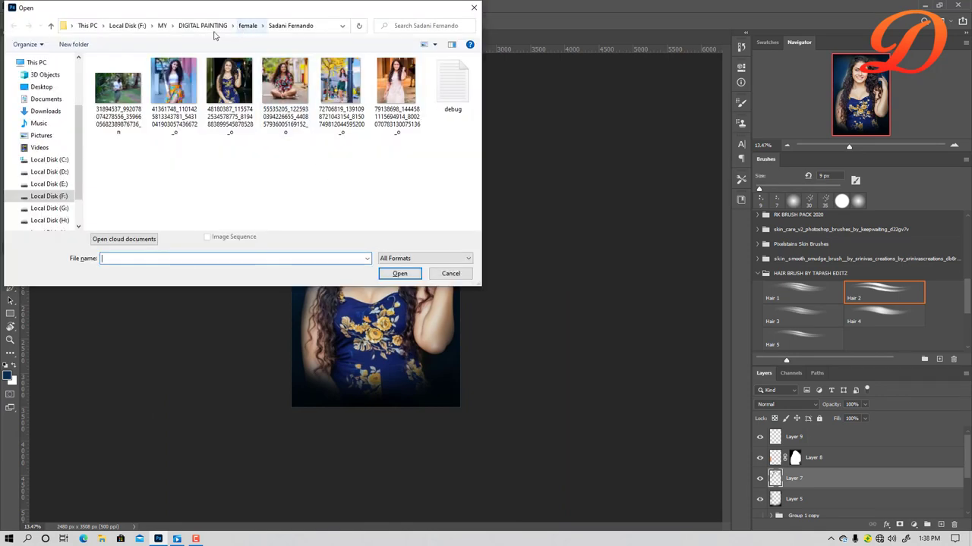
Open Untitled-1.psd from the frame folder under DIGITAL PAINTING.
{"action": "left_click", "coordinate": [203, 25]}
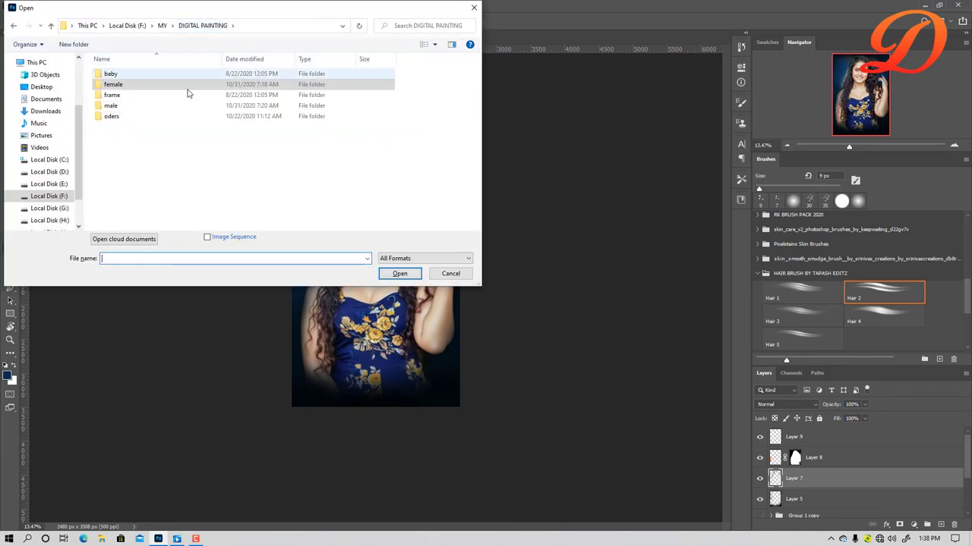
{"action": "double_click", "coordinate": [132, 97]}
{"action": "left_click", "coordinate": [137, 104]}
{"action": "double_click", "coordinate": [146, 118]}
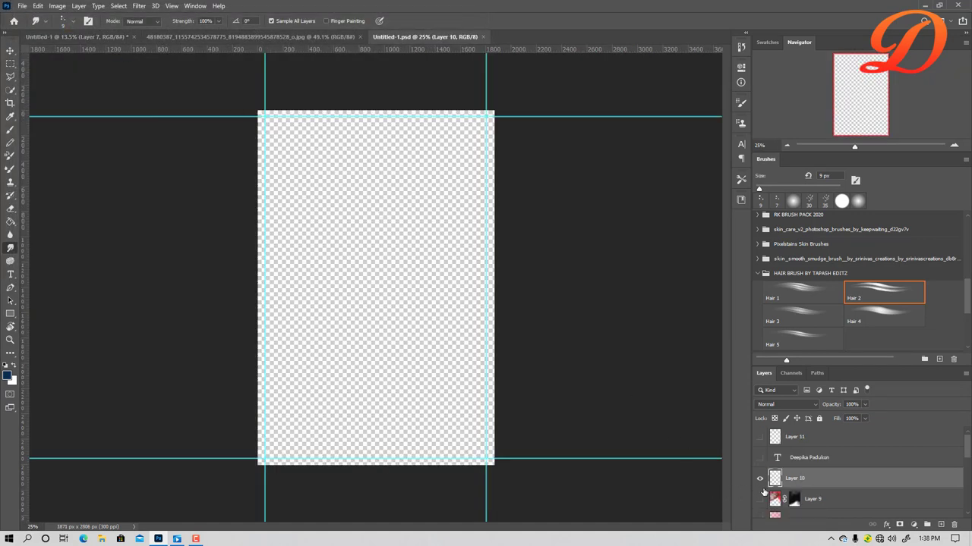
Drag Layer 10 into the portrait, hide the rulers, and move it to the top of the stack.
{"action": "left_click_drag", "start_coordinate": [788, 480], "coordinate": [82, 38]}
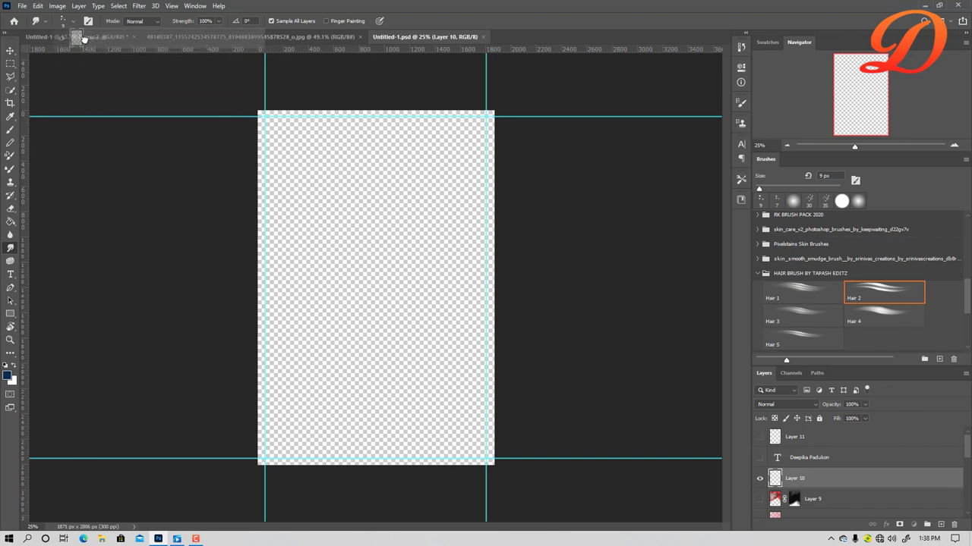
{"action": "left_click_drag", "start_coordinate": [82, 38], "coordinate": [351, 303]}
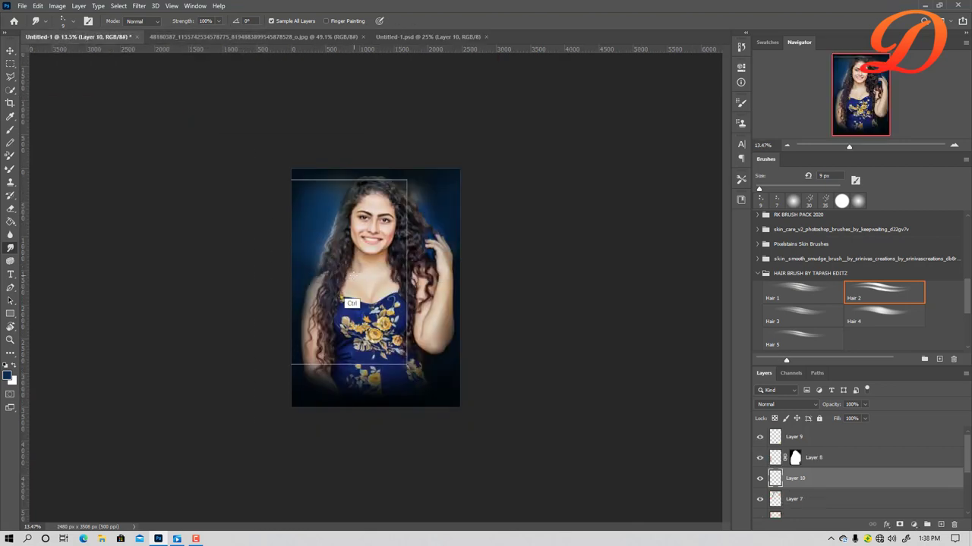
{"action": "key", "text": "ctrl+r"}
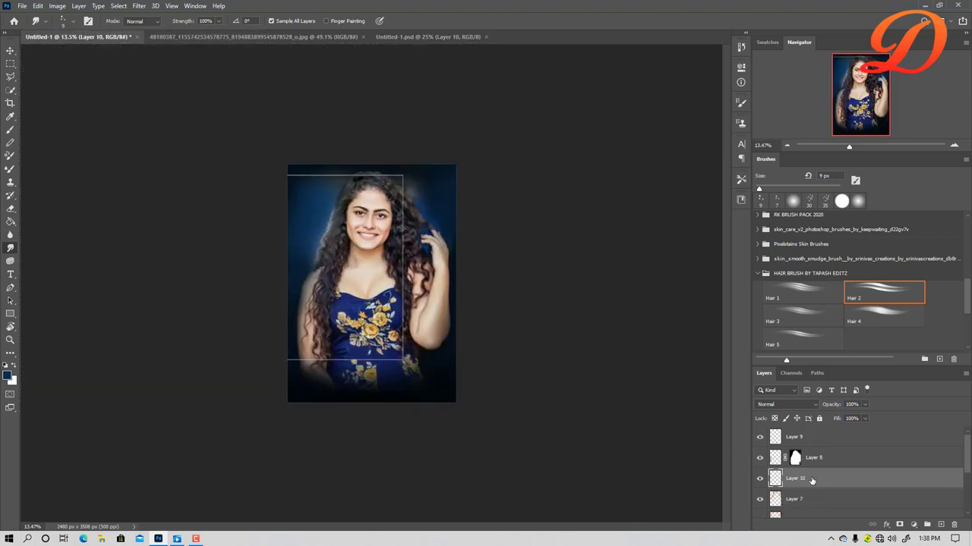
{"action": "left_click_drag", "start_coordinate": [811, 480], "coordinate": [789, 439]}
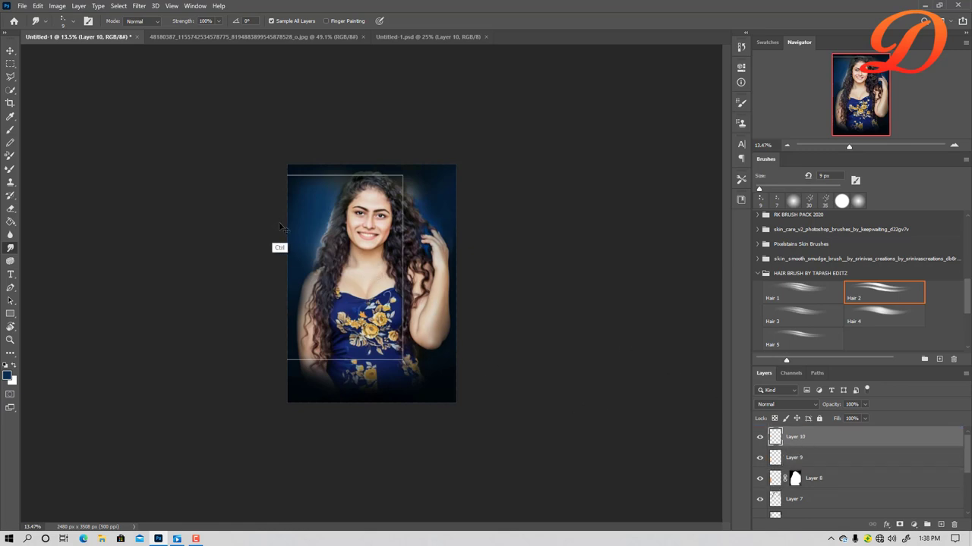
Free-transform Layer 10, roughly scaling and positioning the white frame over the canvas.
{"action": "key", "text": "ctrl+t"}
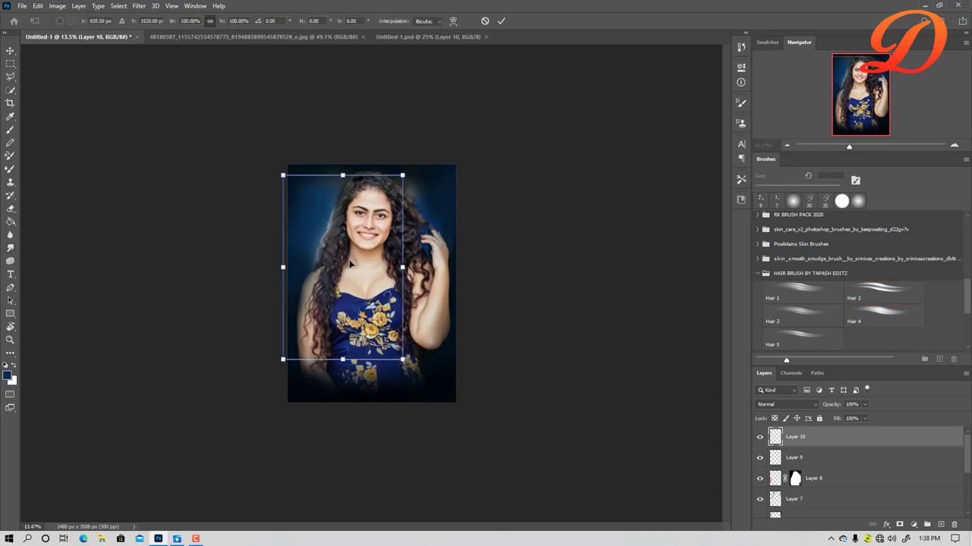
{"action": "left_click_drag", "start_coordinate": [337, 260], "coordinate": [385, 281]}
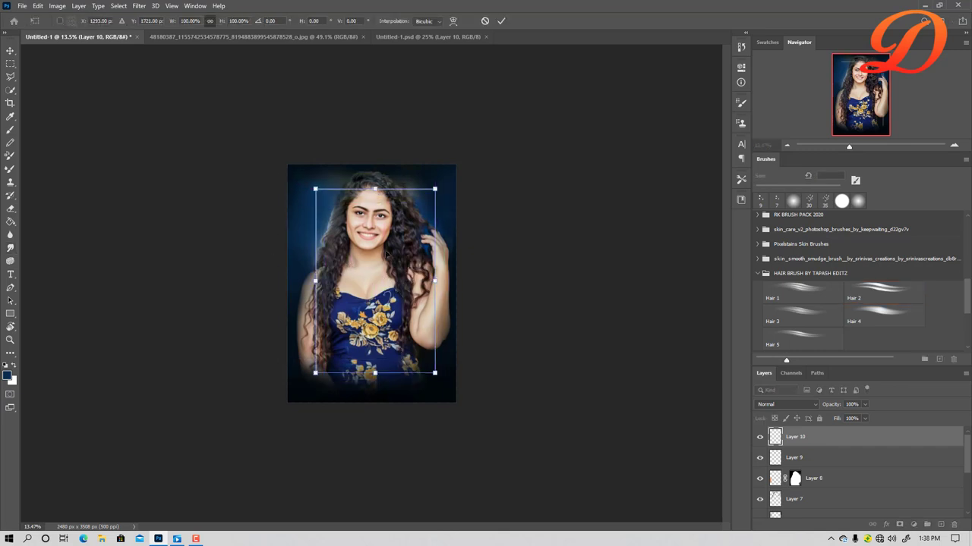
{"action": "left_click_drag", "start_coordinate": [375, 188], "coordinate": [375, 164]}
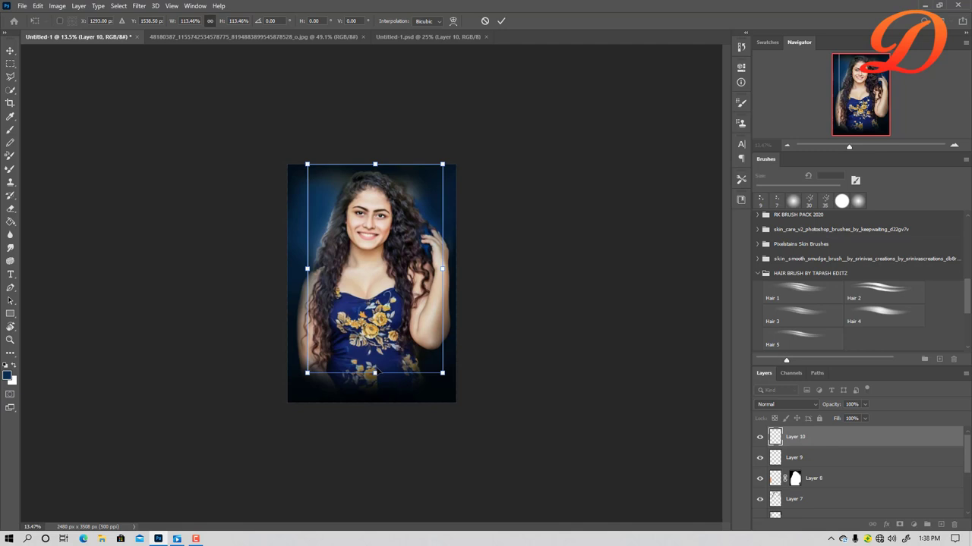
{"action": "left_click_drag", "start_coordinate": [375, 372], "coordinate": [379, 391]}
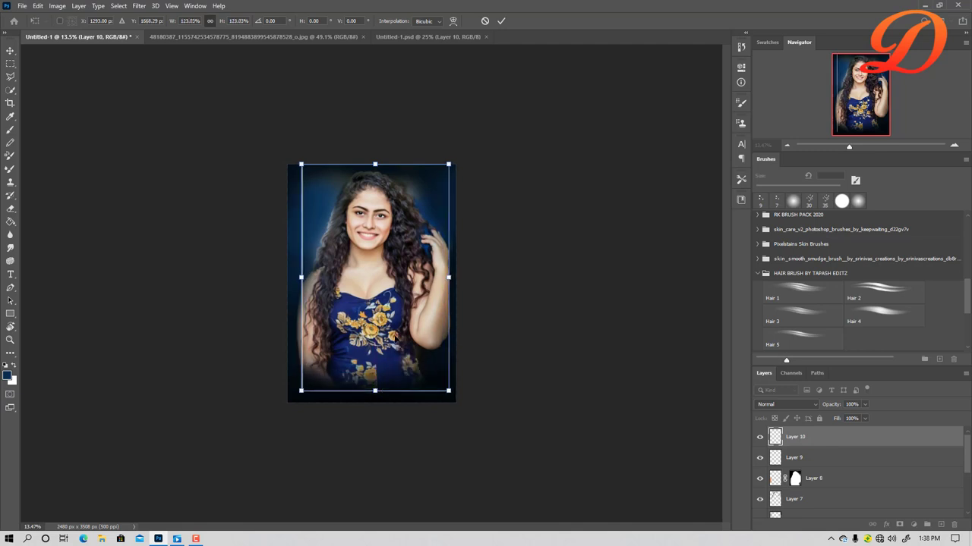
{"action": "left_click_drag", "start_coordinate": [414, 318], "coordinate": [410, 325]}
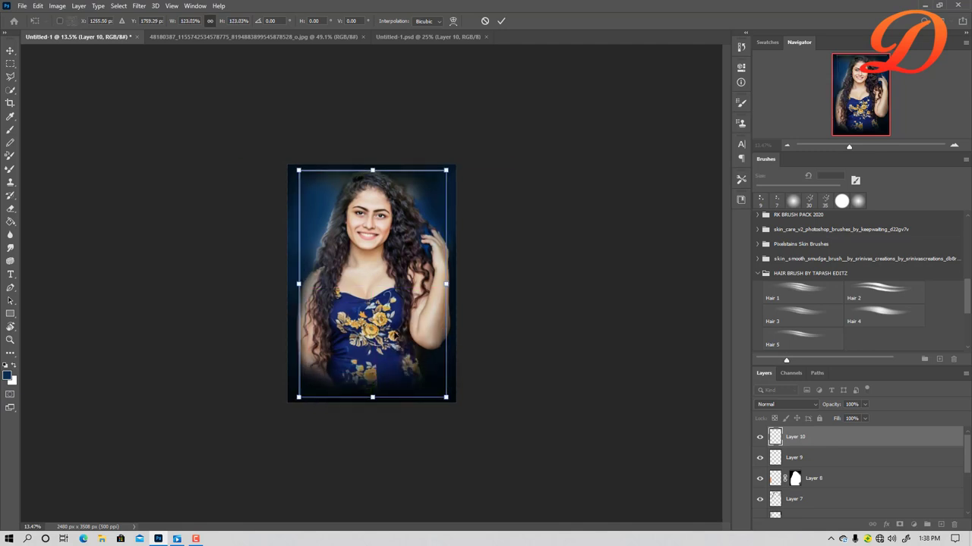
{"action": "left_click_drag", "start_coordinate": [403, 254], "coordinate": [406, 253]}
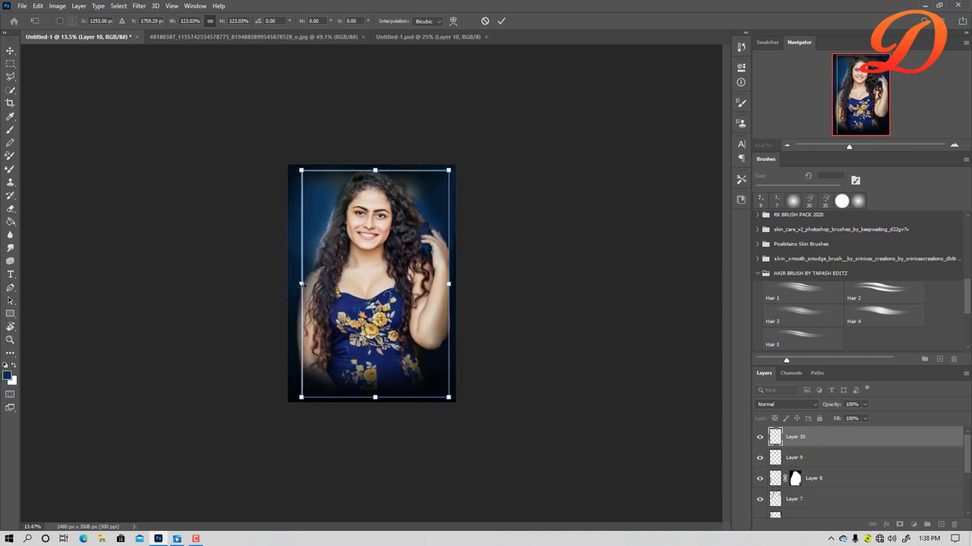
{"action": "left_click_drag", "start_coordinate": [301, 284], "coordinate": [299, 285]}
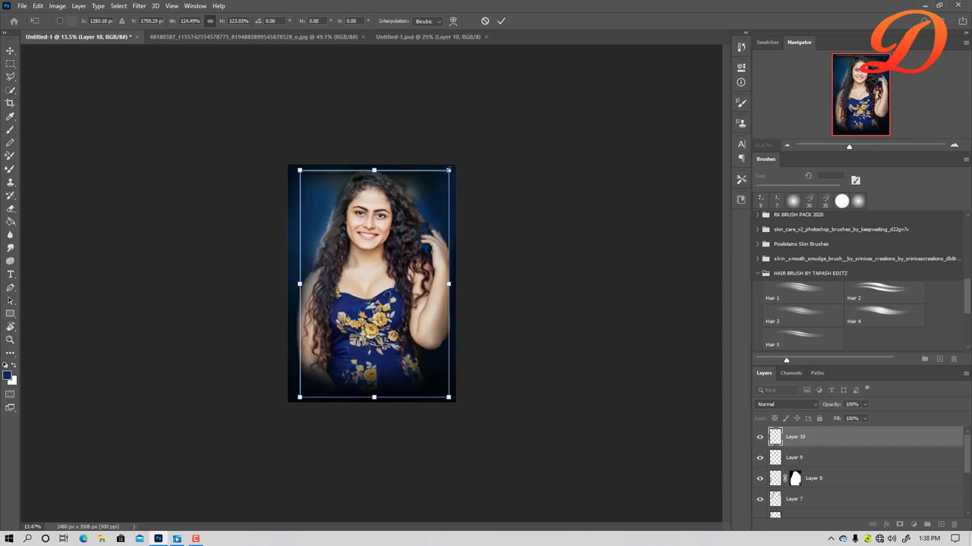
{"action": "left_click_drag", "start_coordinate": [448, 170], "coordinate": [447, 172]}
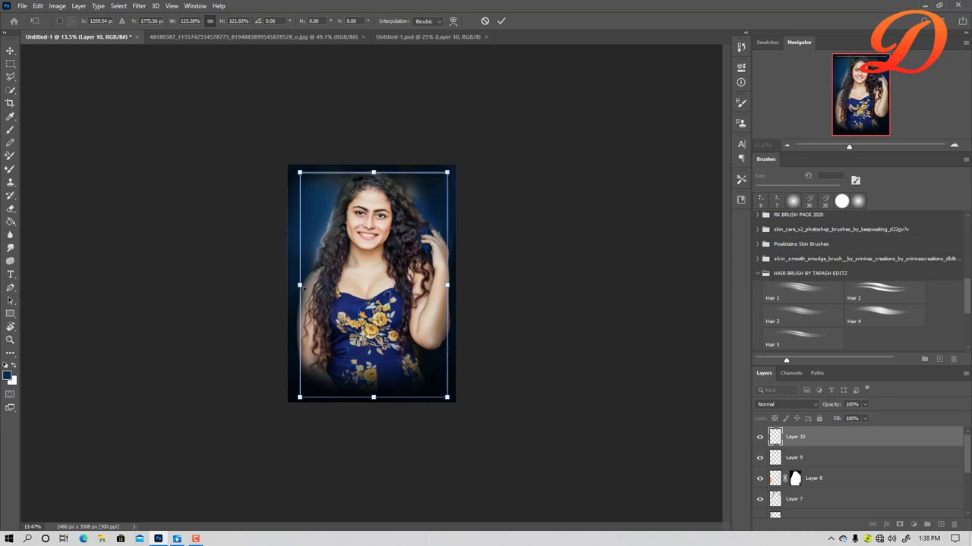
{"action": "left_click_drag", "start_coordinate": [299, 284], "coordinate": [293, 285]}
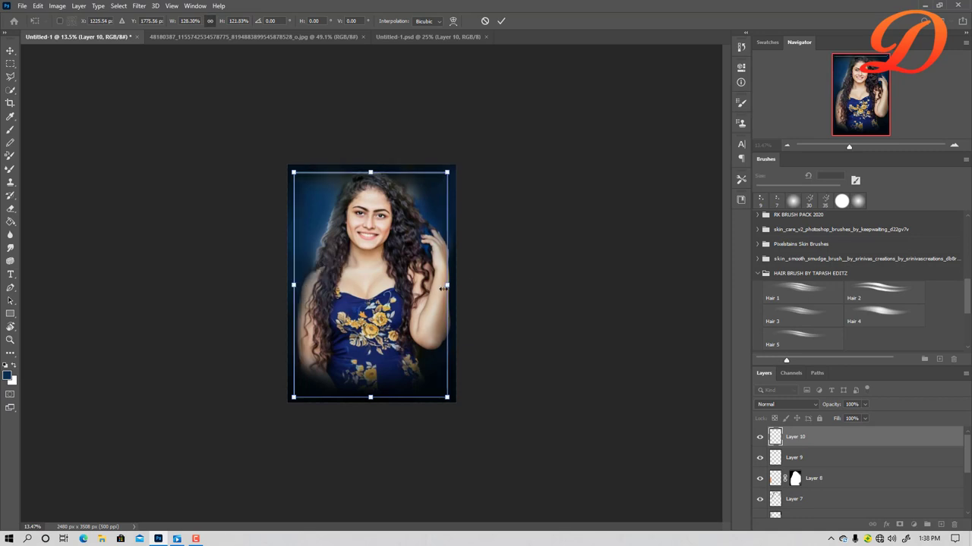
{"action": "left_click_drag", "start_coordinate": [448, 285], "coordinate": [452, 285]}
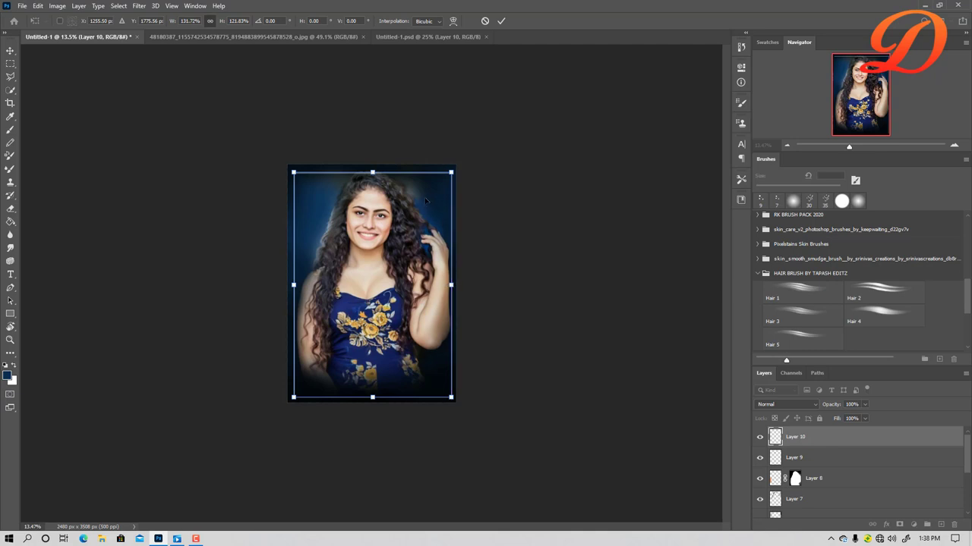
{"action": "left_click_drag", "start_coordinate": [372, 172], "coordinate": [372, 170]}
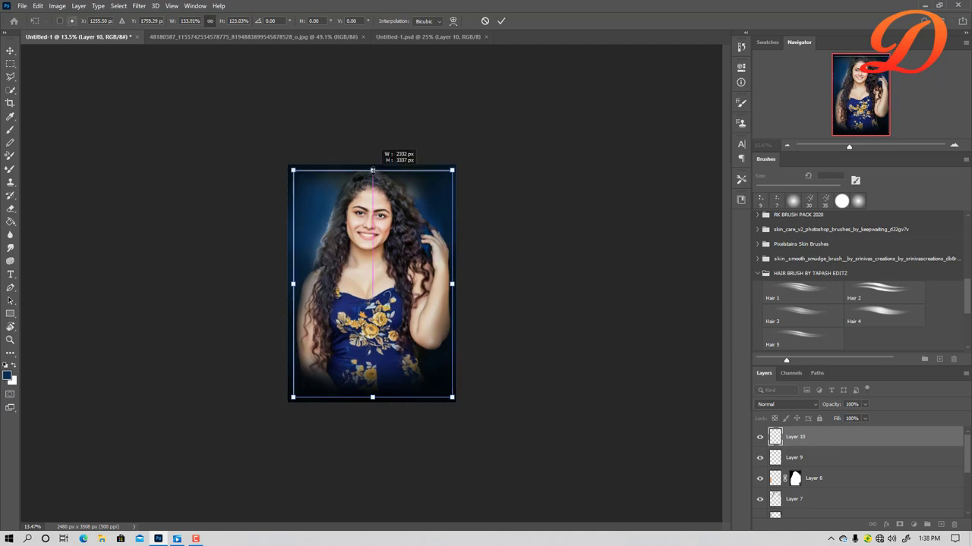
{"action": "left_click_drag", "start_coordinate": [414, 304], "coordinate": [412, 305]}
Fine-tune the frame's top and bottom edges so it sits centred, then commit the transform.
{"action": "scroll", "coordinate": [412, 305], "scroll_direction": "up", "scroll_amount": 2}
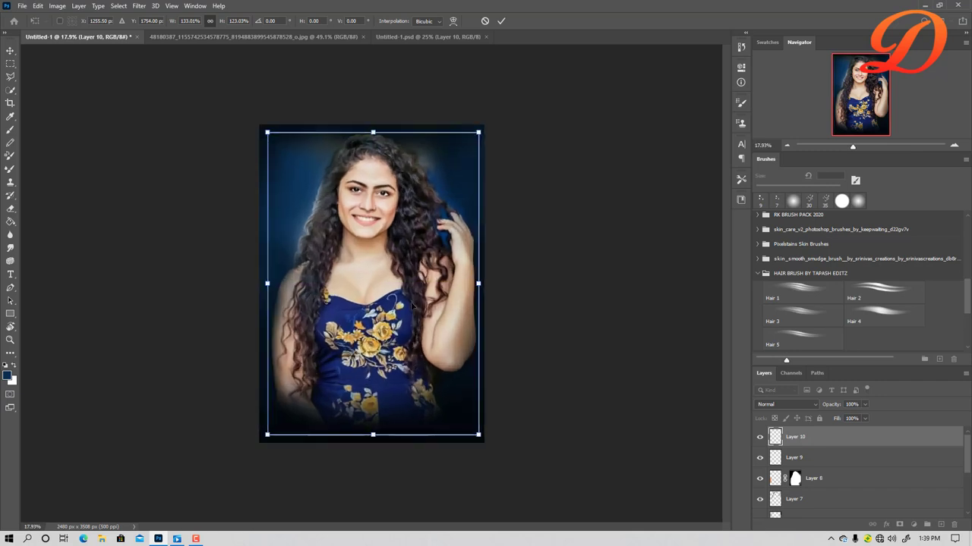
{"action": "scroll", "coordinate": [412, 305], "scroll_direction": "up", "scroll_amount": 2}
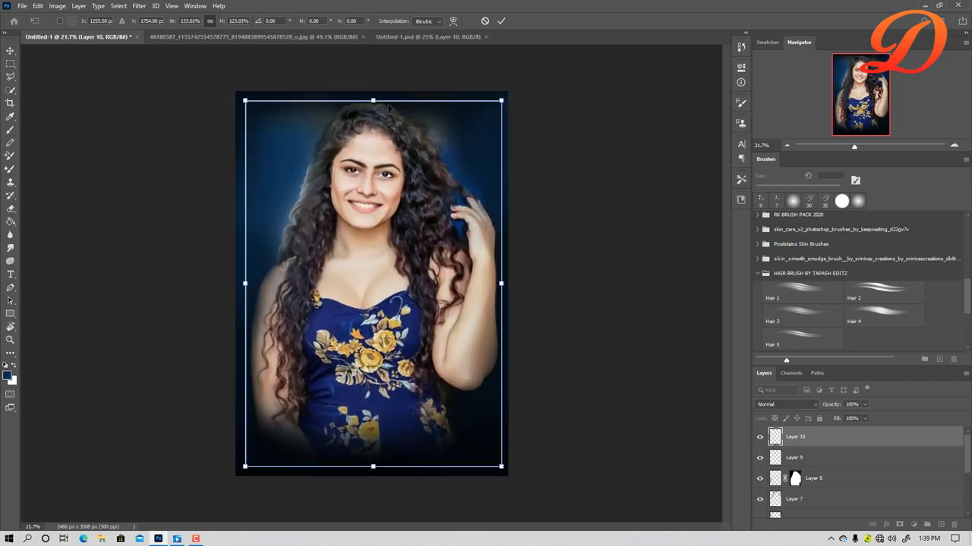
{"action": "left_click_drag", "start_coordinate": [372, 100], "coordinate": [372, 96]}
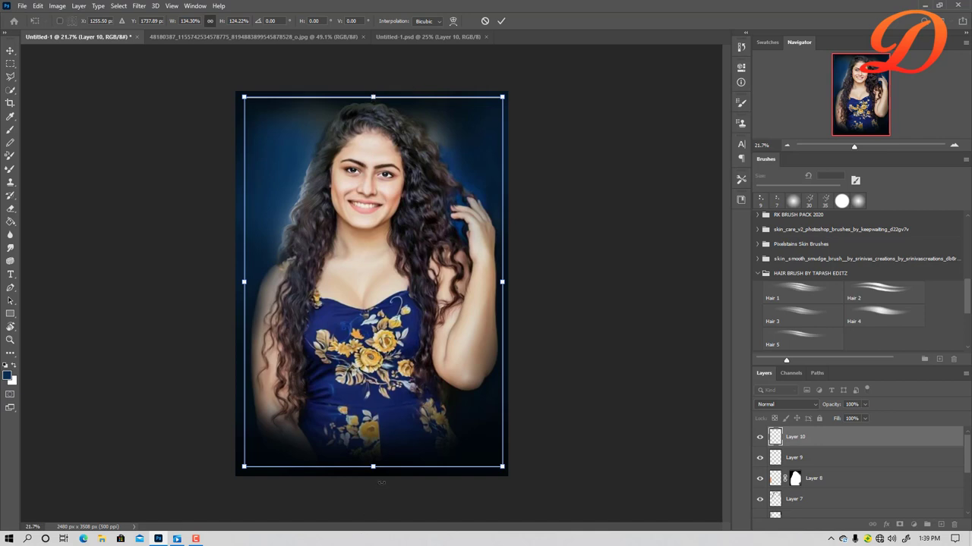
{"action": "left_click_drag", "start_coordinate": [372, 468], "coordinate": [373, 470]}
{"action": "left_click_drag", "start_coordinate": [404, 438], "coordinate": [401, 441]}
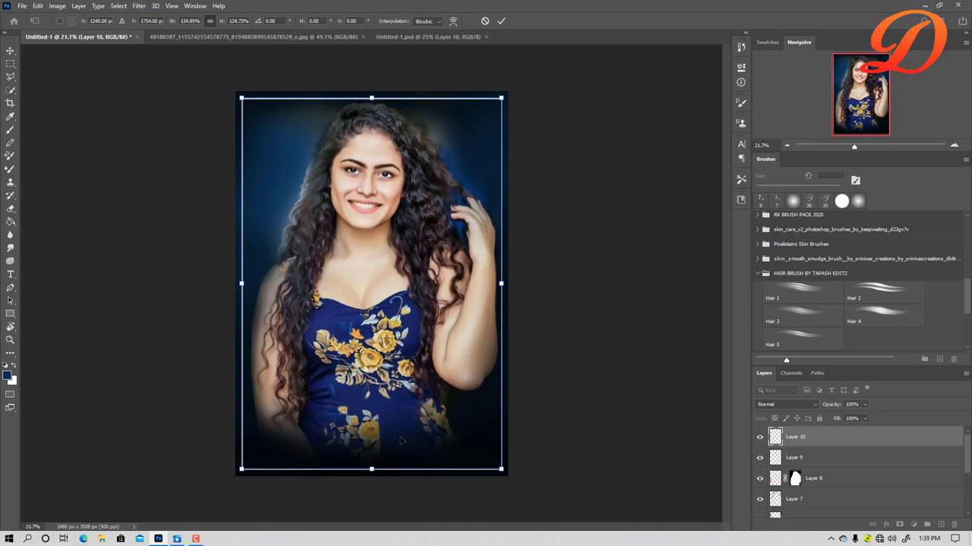
{"action": "key", "text": "Return"}
{"action": "key", "text": "r"}
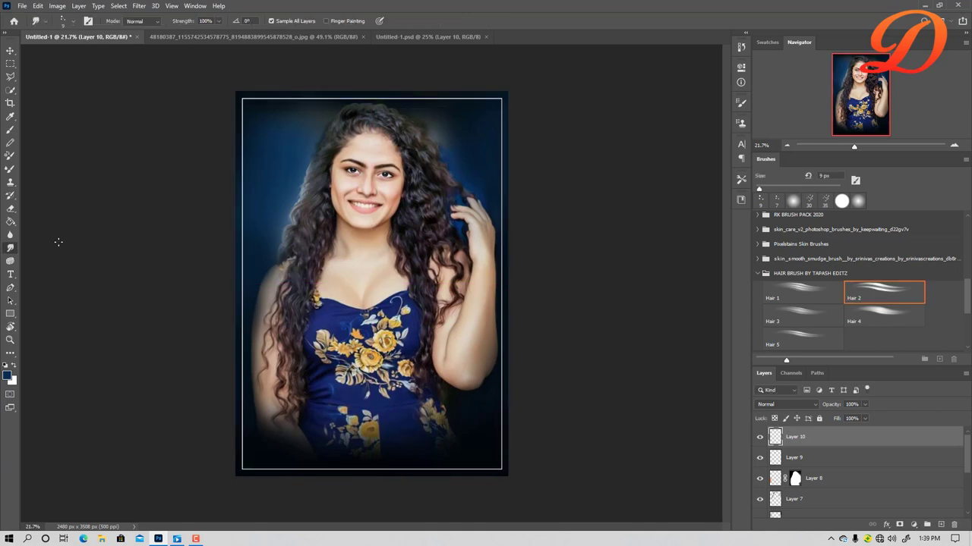
{"action": "key", "text": "t"}
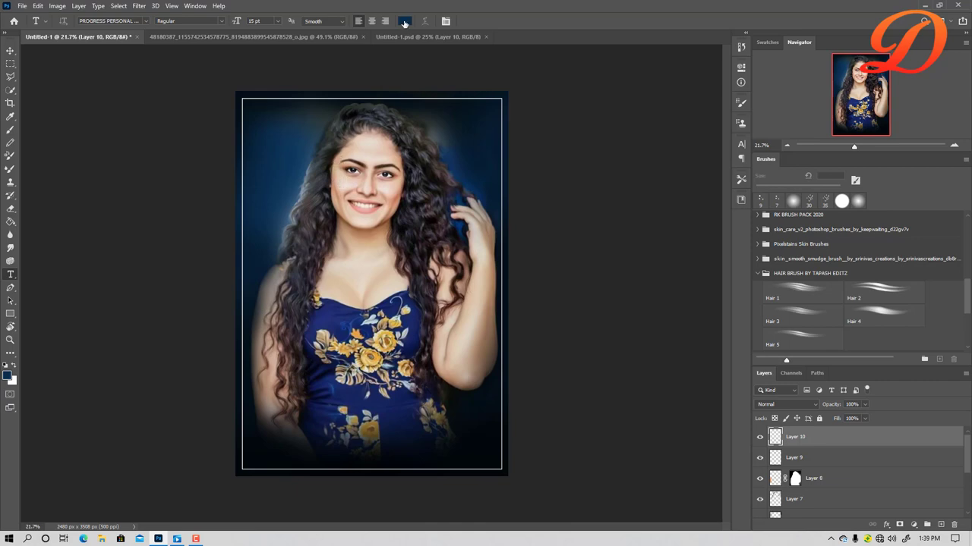
{"action": "left_click", "coordinate": [404, 24]}
{"action": "left_click_drag", "start_coordinate": [498, 135], "coordinate": [455, 133]}
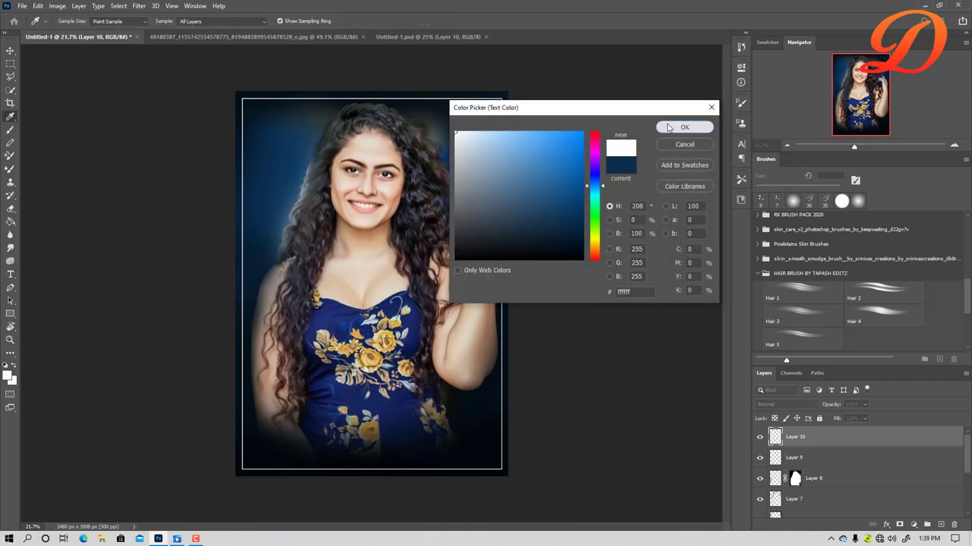
{"action": "left_click", "coordinate": [669, 127]}
{"action": "left_click", "coordinate": [147, 21]}
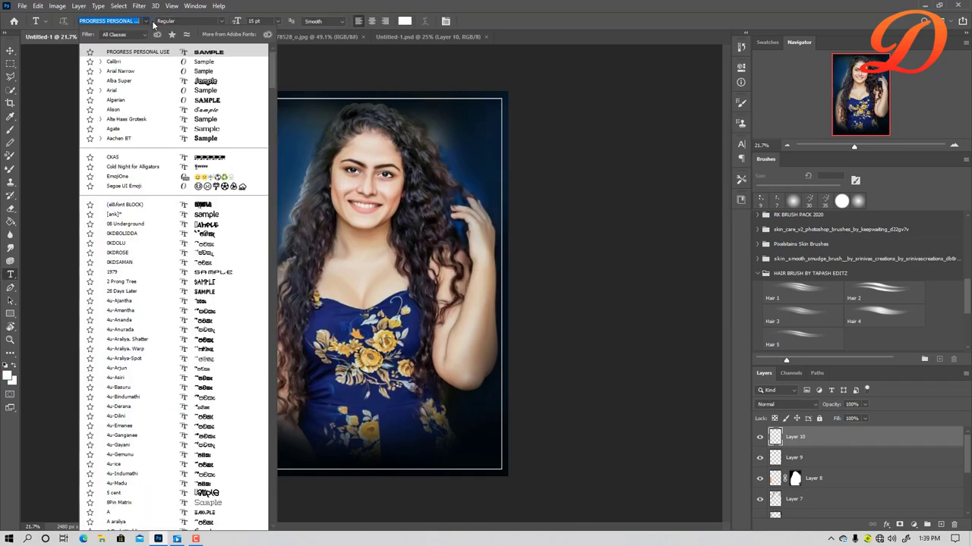
{"action": "left_click", "coordinate": [210, 111]}
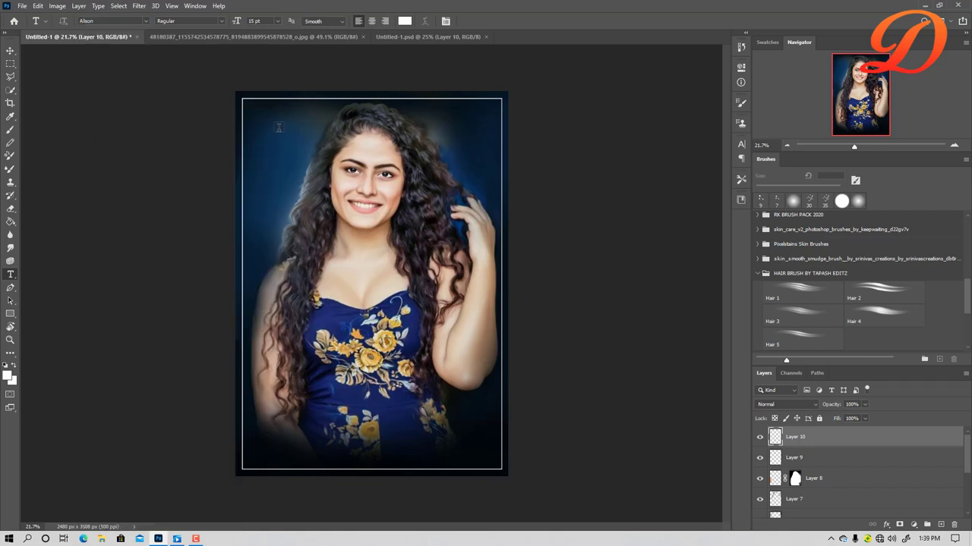
{"action": "left_click", "coordinate": [279, 127]}
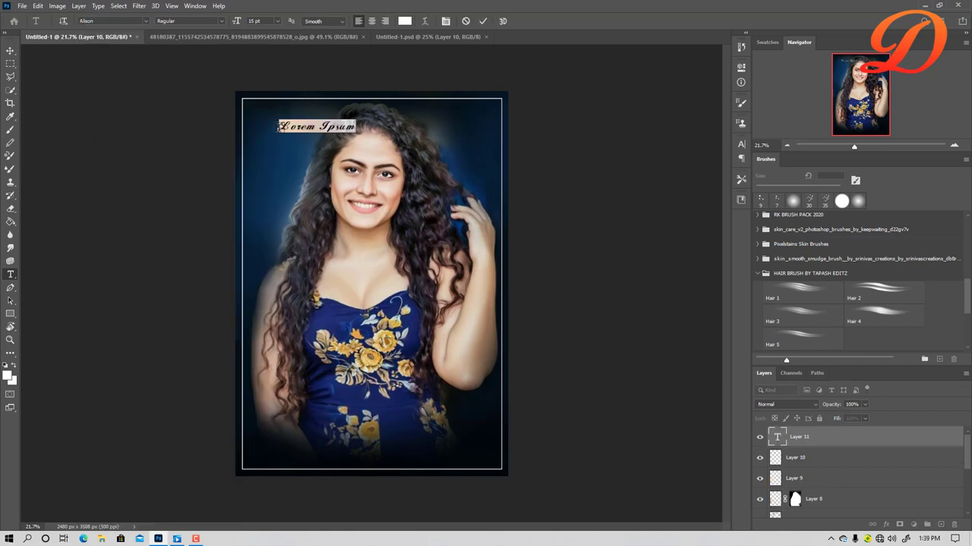
{"action": "type", "text": "Sa"}
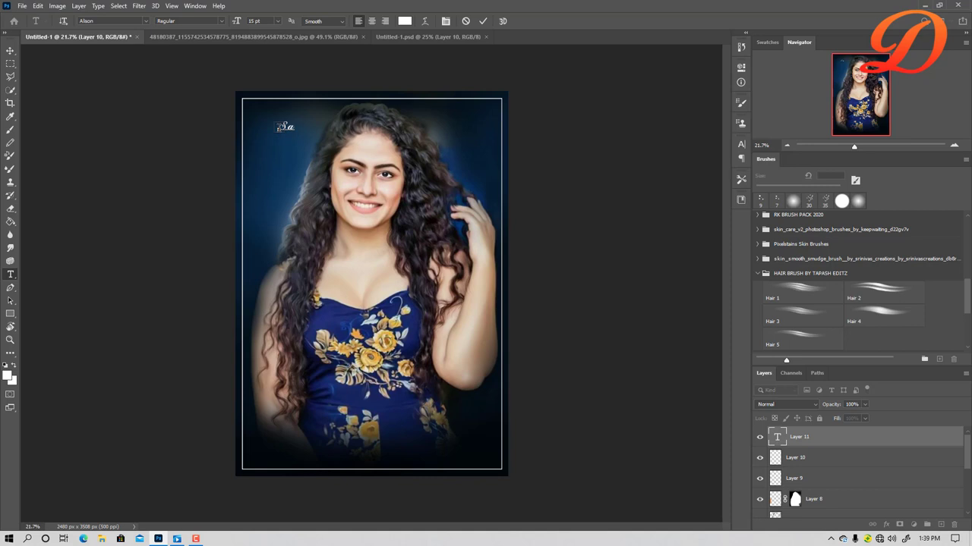
{"action": "type", "text": "dani"}
{"action": "type", "text": " fe"}
{"action": "type", "text": "rnando"}
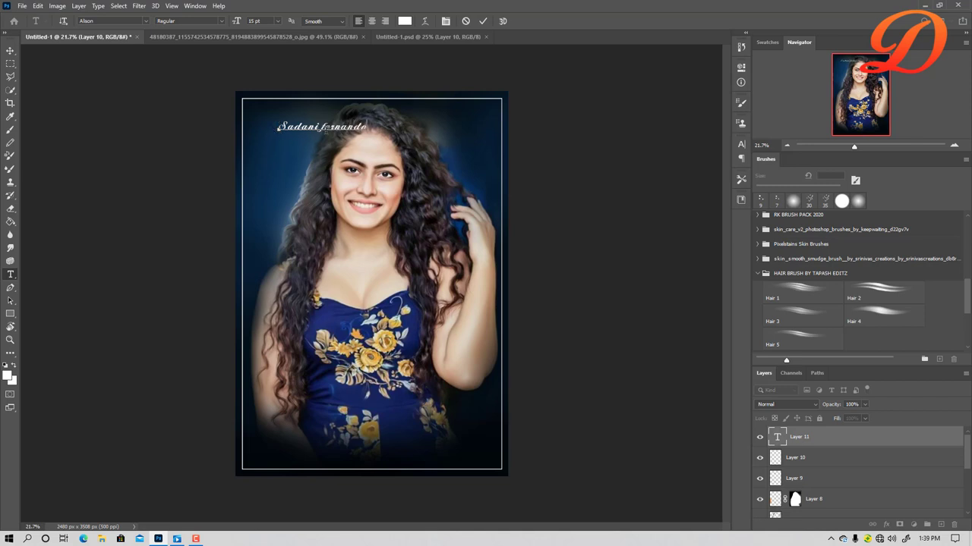
{"action": "key", "text": "BackSpace"}
{"action": "type", "text": "F"}
{"action": "left_click_drag", "start_coordinate": [334, 134], "coordinate": [300, 118]}
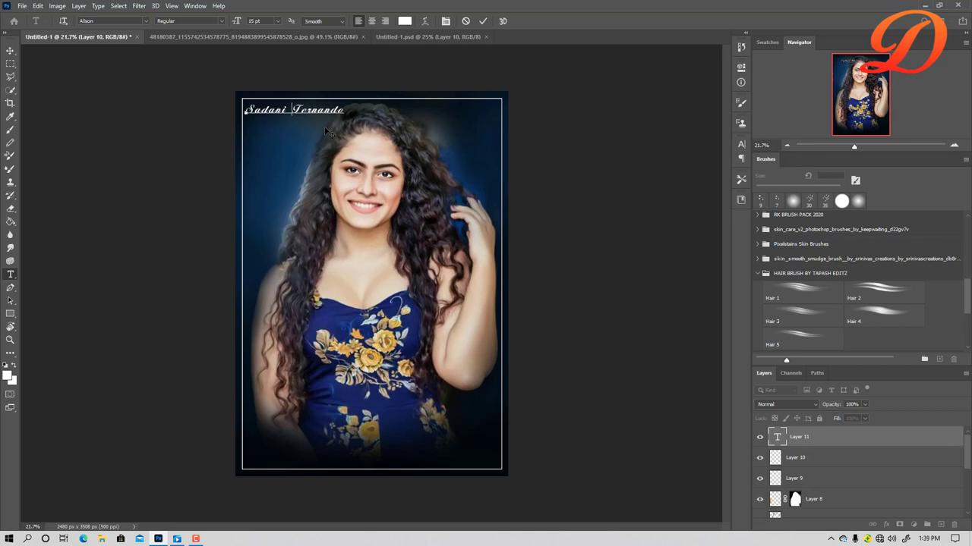
{"action": "key", "text": "Return"}
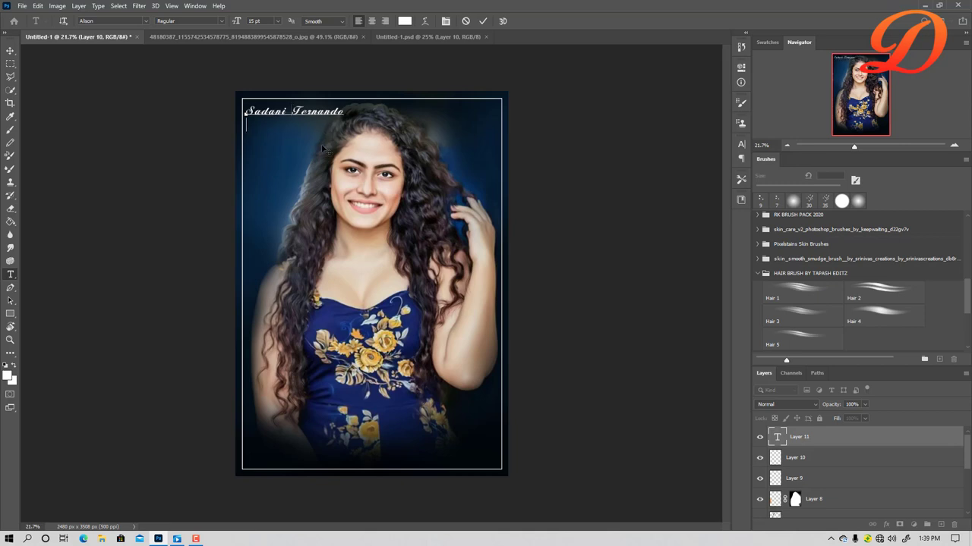
{"action": "key", "text": "BackSpace"}
{"action": "left_click", "coordinate": [10, 51]}
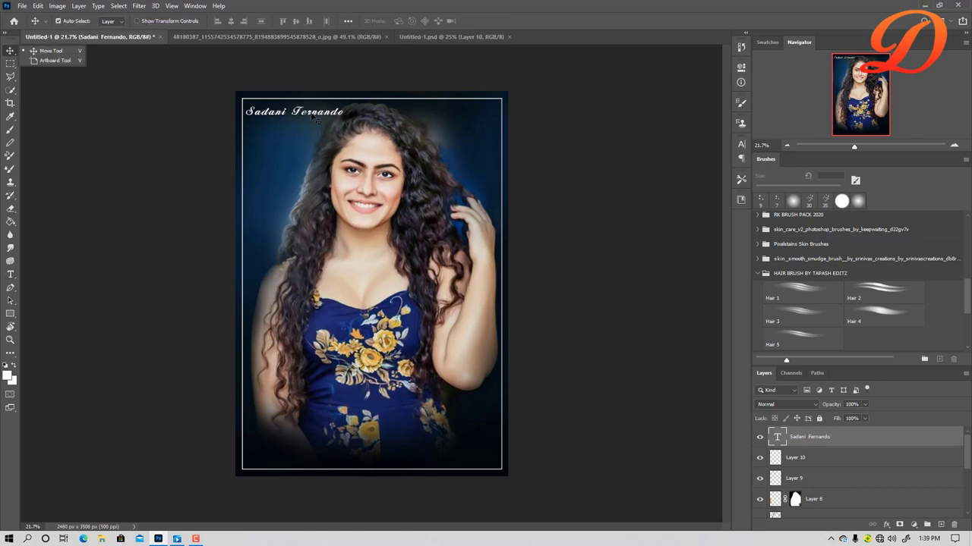
{"action": "left_click_drag", "start_coordinate": [315, 117], "coordinate": [321, 123]}
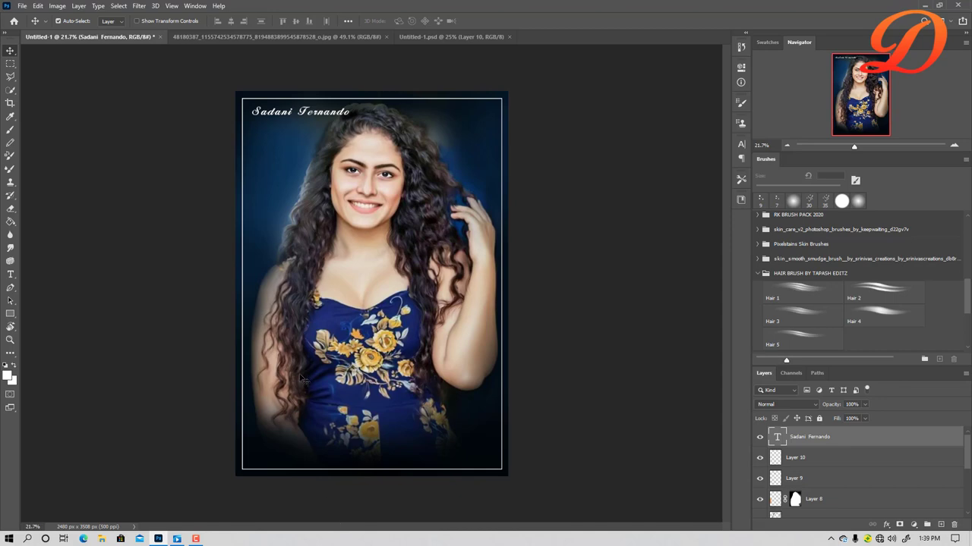
{"action": "left_click_drag", "start_coordinate": [302, 380], "coordinate": [303, 381]}
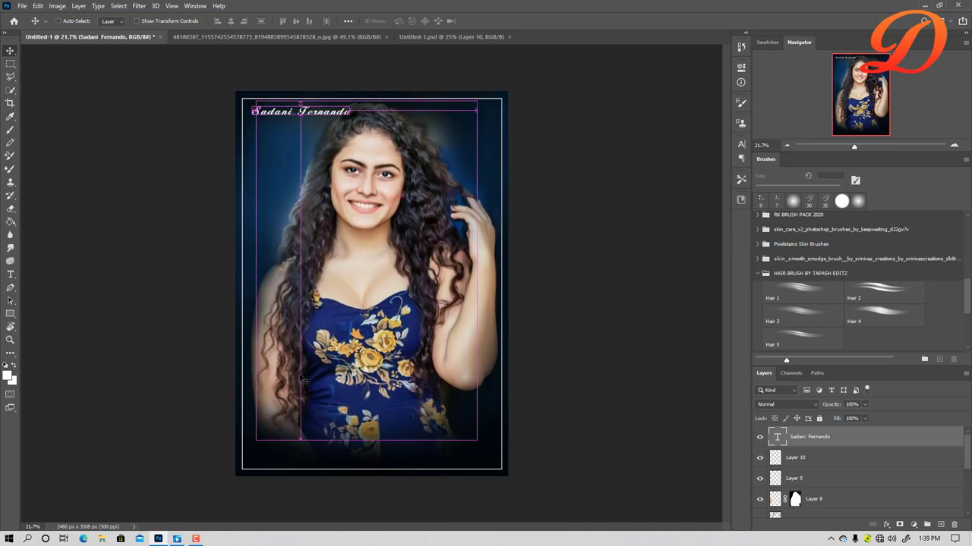
{"action": "key", "text": "ctrl+p"}
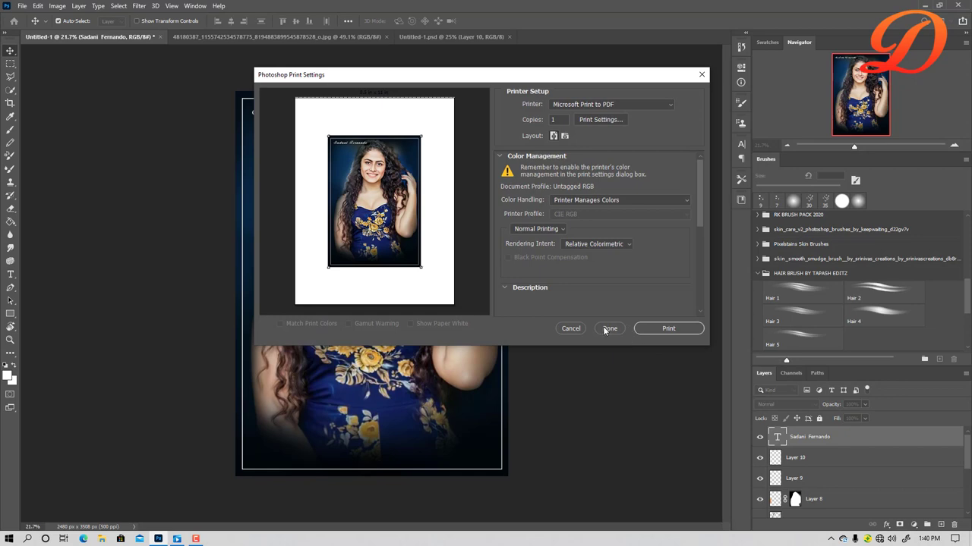
{"action": "left_click", "coordinate": [581, 331]}
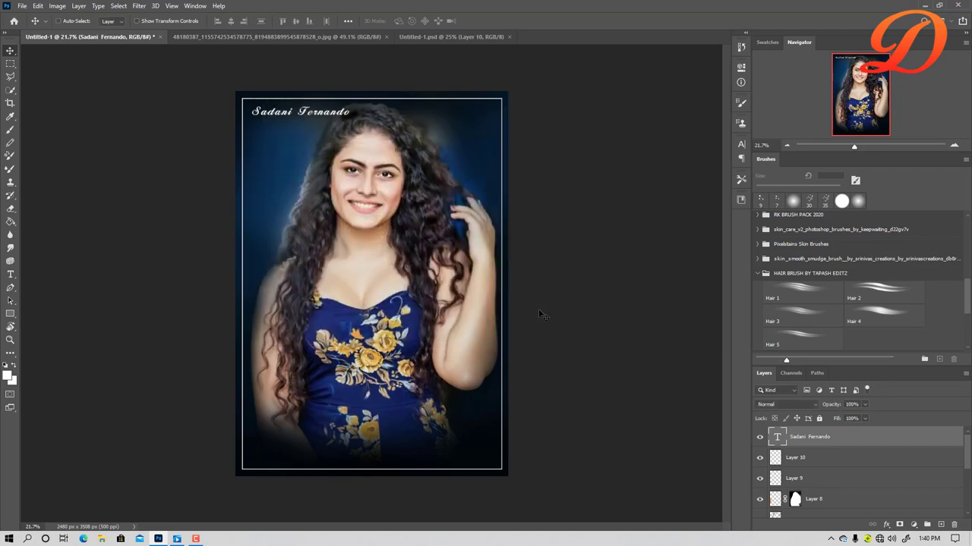
{"action": "key", "text": "ctrl+o"}
Open 'new logo lst white' from MY > LOGO > New and drag it into the portrait.
{"action": "left_click", "coordinate": [162, 26]}
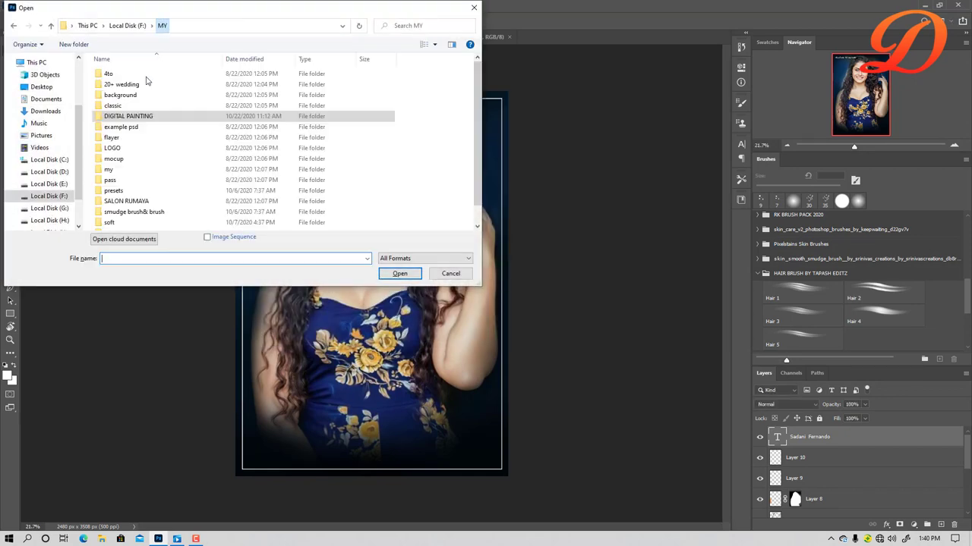
{"action": "double_click", "coordinate": [113, 148]}
{"action": "double_click", "coordinate": [117, 84]}
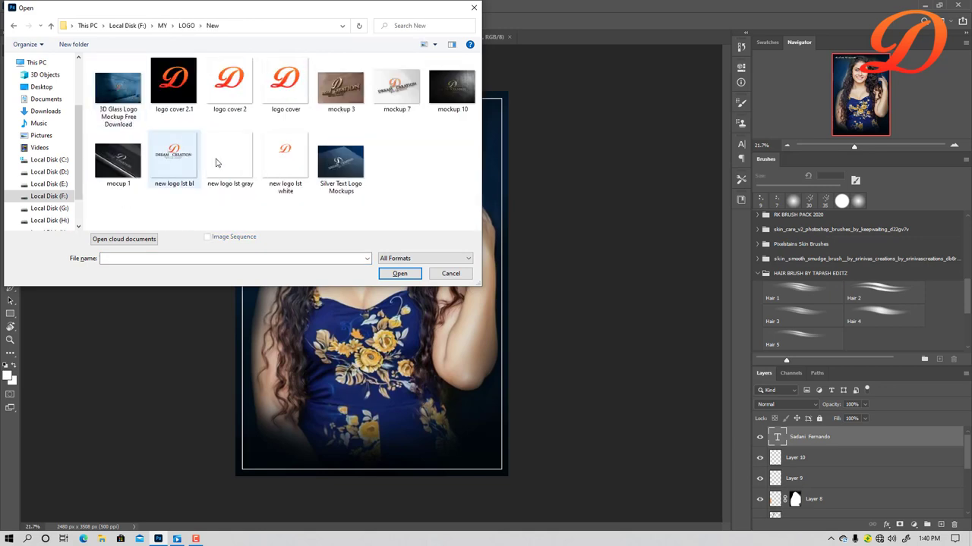
{"action": "left_click", "coordinate": [274, 161]}
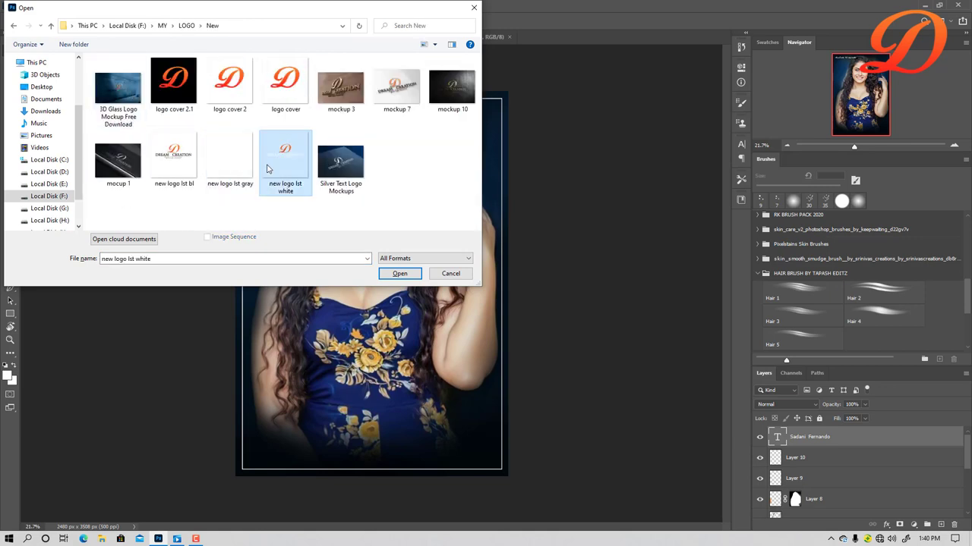
{"action": "left_click", "coordinate": [388, 278]}
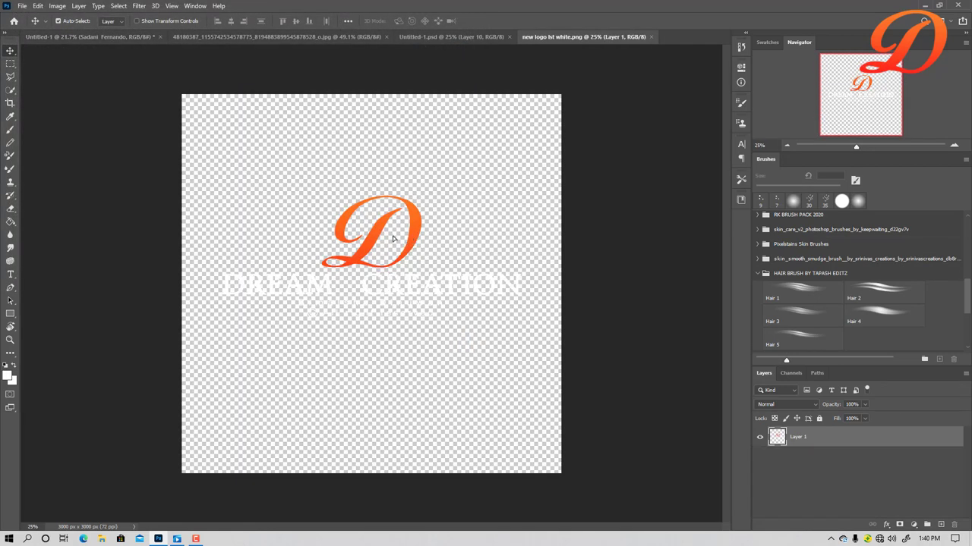
{"action": "left_click_drag", "start_coordinate": [392, 239], "coordinate": [404, 403]}
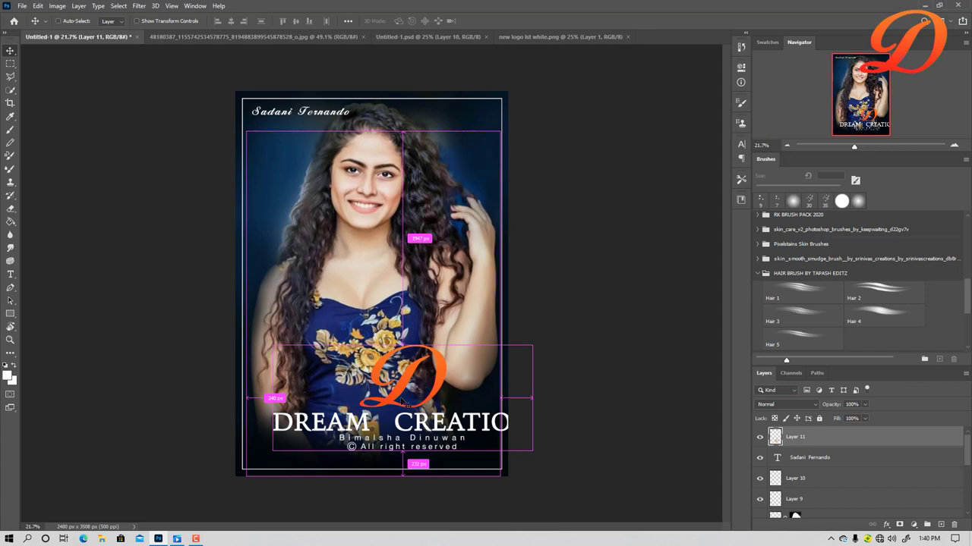
{"action": "key", "text": "ctrl+r"}
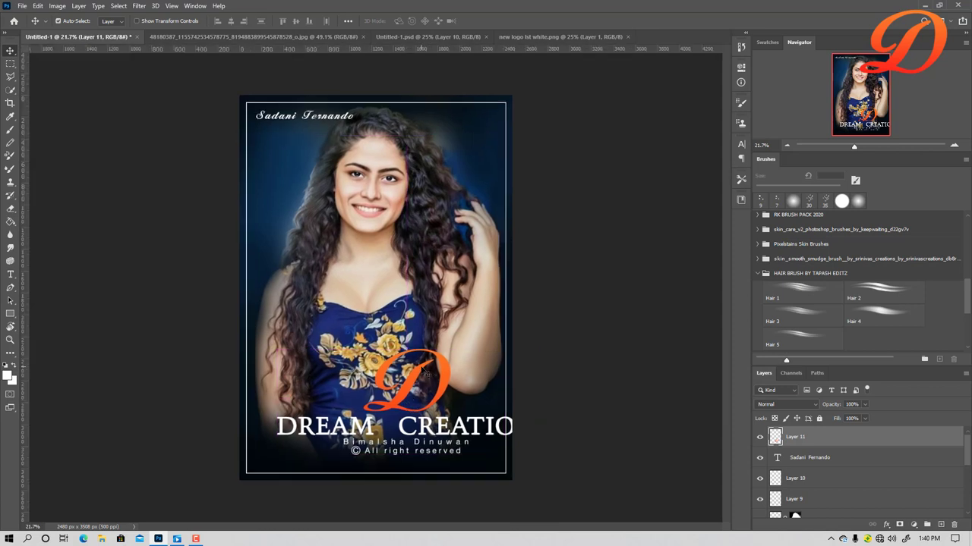
Free-transform the logo, scaling it down into the bottom-right corner.
{"action": "key", "text": "ctrl+t"}
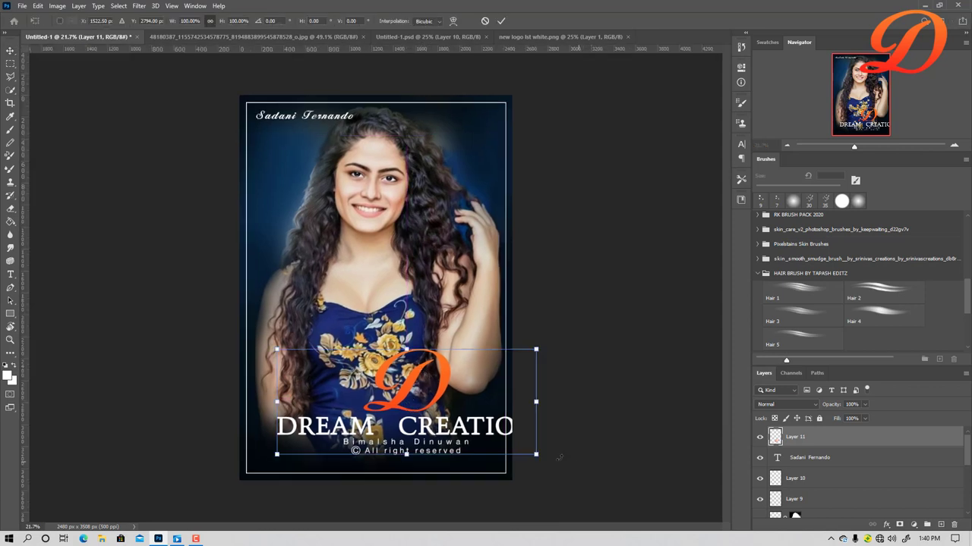
{"action": "mouse_move", "coordinate": [410, 350]}
{"action": "left_mouse_down"}
{"action": "mouse_move", "coordinate": [422, 440]}
{"action": "mouse_move", "coordinate": [432, 434]}
{"action": "mouse_move", "coordinate": [482, 469]}
{"action": "left_mouse_up"}
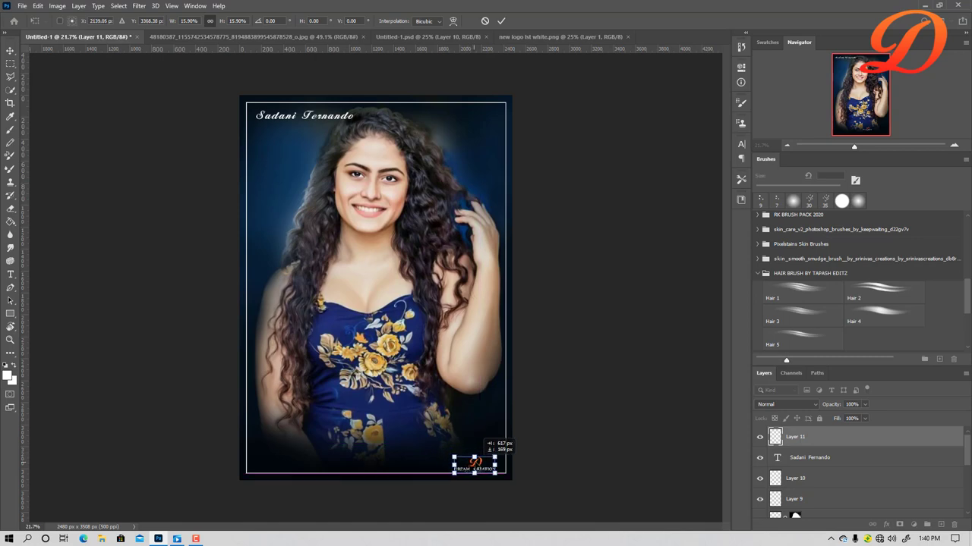
{"action": "scroll", "coordinate": [480, 429], "scroll_direction": "up", "scroll_amount": 1}
{"action": "scroll", "coordinate": [480, 428], "scroll_direction": "up", "scroll_amount": 1}
{"action": "scroll", "coordinate": [507, 420], "scroll_direction": "up", "scroll_amount": 1}
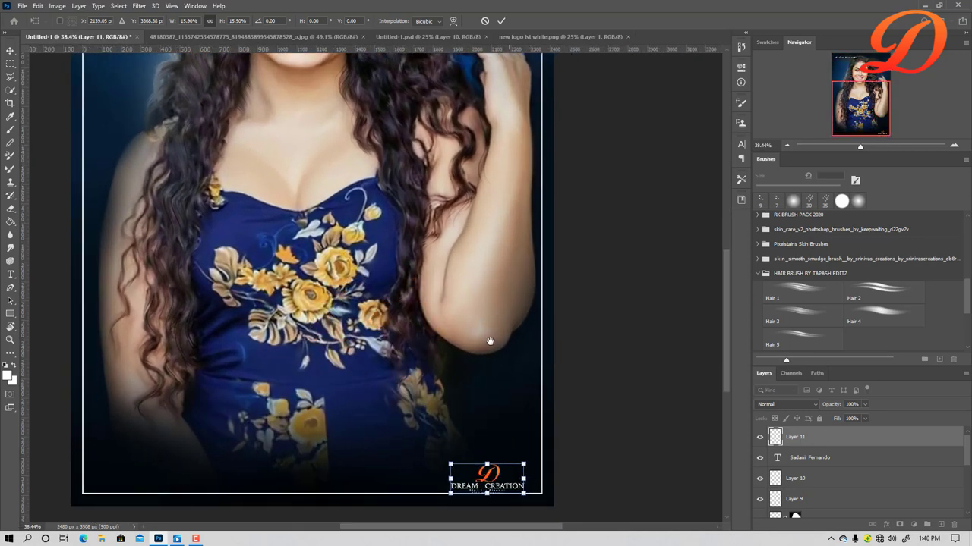
{"action": "left_click_drag", "start_coordinate": [490, 341], "coordinate": [482, 307]}
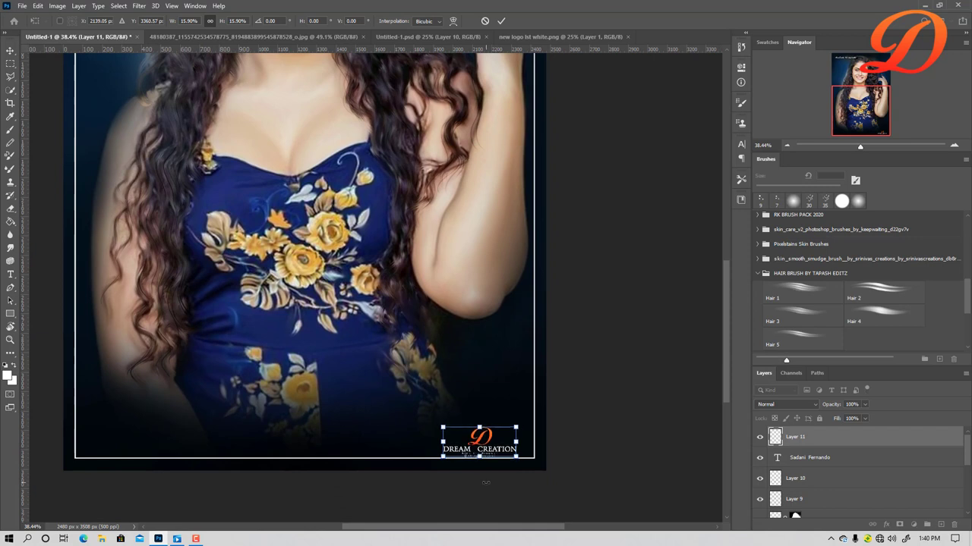
Nudge the logo right and up into the frame's corner at about 15.9%, and commit.
{"action": "key", "text": "Right"}
{"action": "key", "text": "Right"}
{"action": "key", "text": "Right"}
{"action": "key", "text": "Right"}
{"action": "key", "text": "Right"}
{"action": "key", "text": "Right"}
{"action": "key", "text": "Right"}
{"action": "key", "text": "Right"}
{"action": "key", "text": "Right"}
{"action": "key", "text": "Up"}
{"action": "key", "text": "Up"}
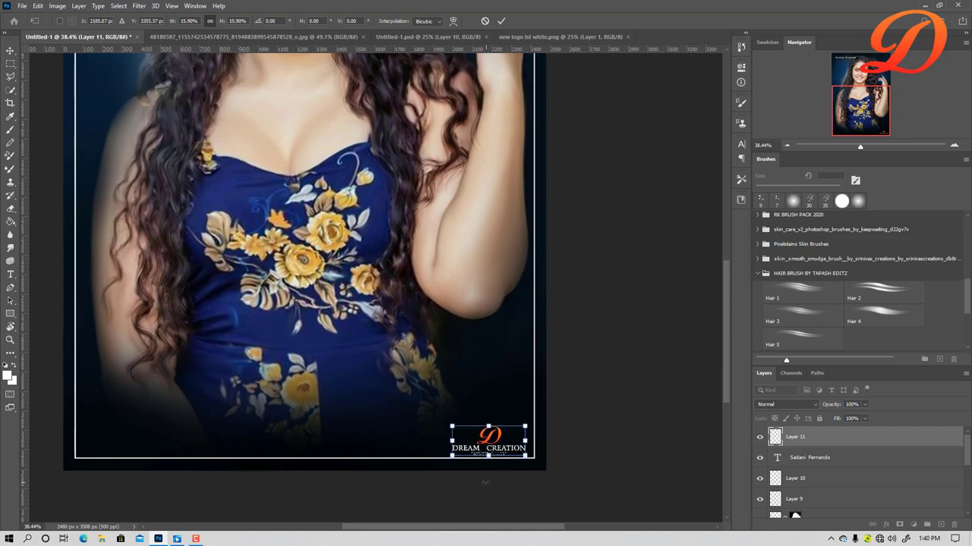
{"action": "key", "text": "Right"}
{"action": "key", "text": "Right"}
{"action": "key", "text": "Up"}
{"action": "key", "text": "Right"}
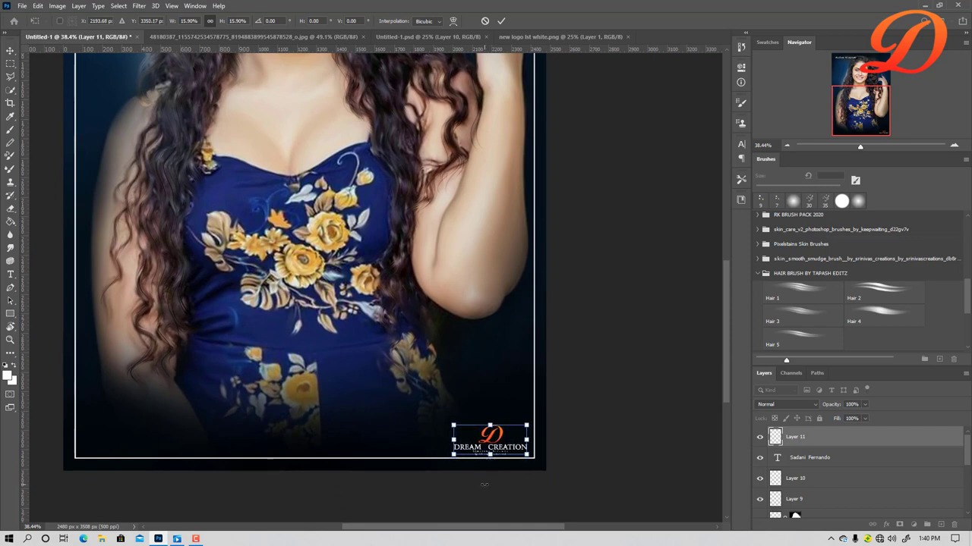
{"action": "key", "text": "Right"}
{"action": "key", "text": "Up"}
{"action": "key", "text": "Return"}
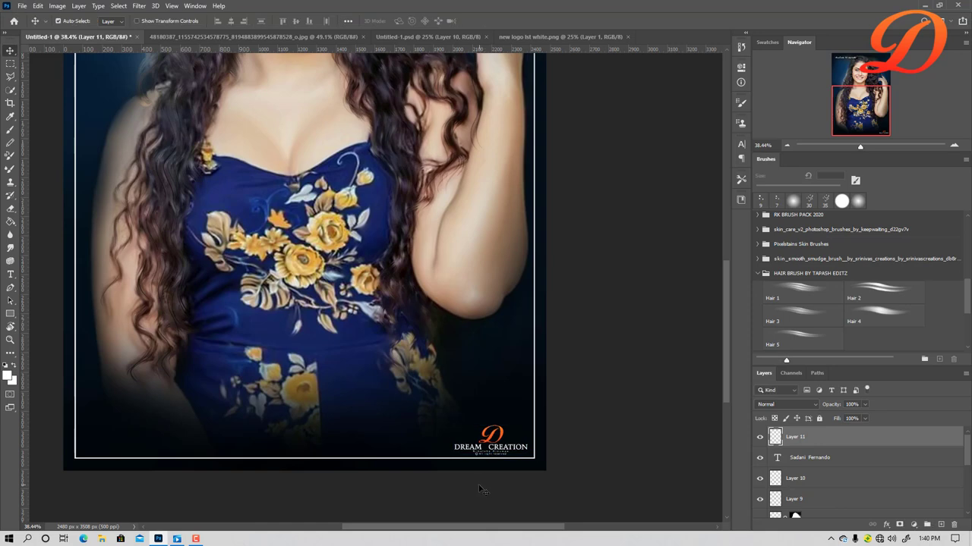
{"action": "key", "text": "Right"}
{"action": "key", "text": "Right"}
{"action": "key", "text": "Right"}
{"action": "key", "text": "Right"}
{"action": "key", "text": "Right"}
{"action": "key", "text": "Right"}
{"action": "key", "text": "Right"}
{"action": "key", "text": "Right"}
{"action": "key", "text": "Right"}
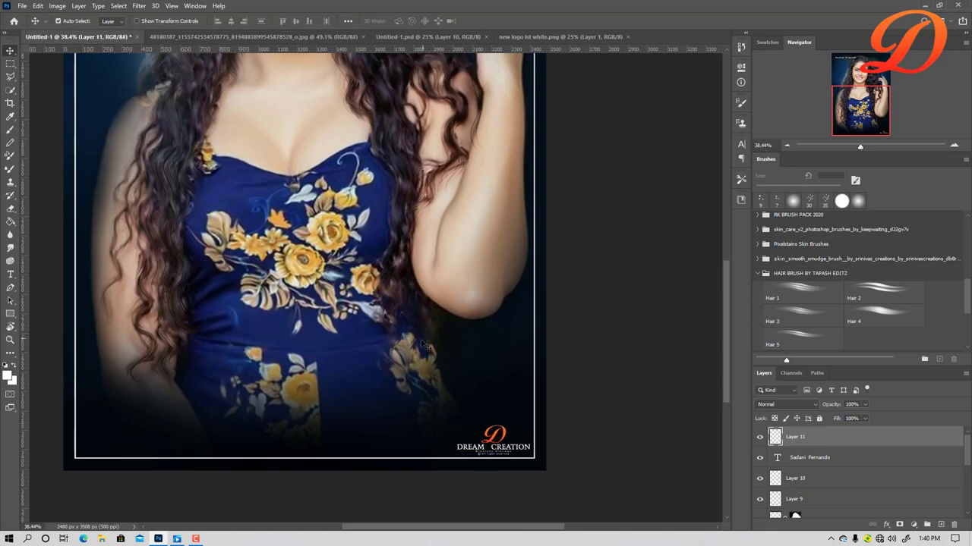
{"action": "key", "text": "ctrl+0"}
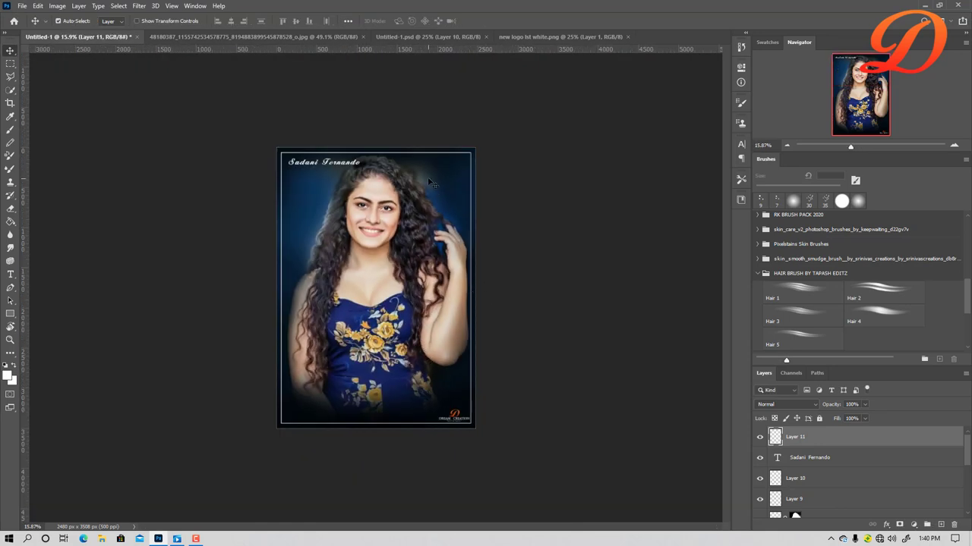
Scroll the Layers panel, selecting Layer 8 and then Layer 6.
{"action": "scroll", "coordinate": [427, 176], "scroll_direction": "up", "scroll_amount": 3}
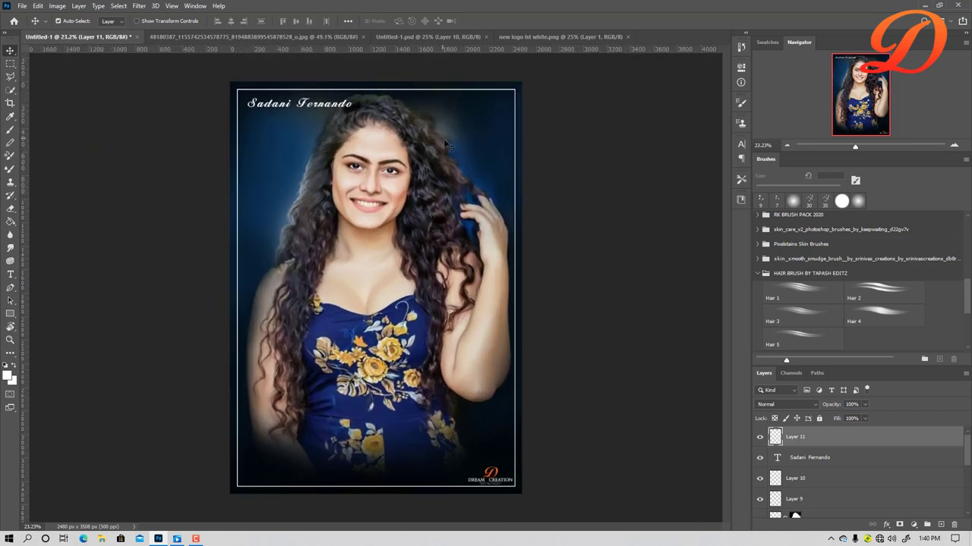
{"action": "scroll", "coordinate": [448, 144], "scroll_direction": "up", "scroll_amount": 2}
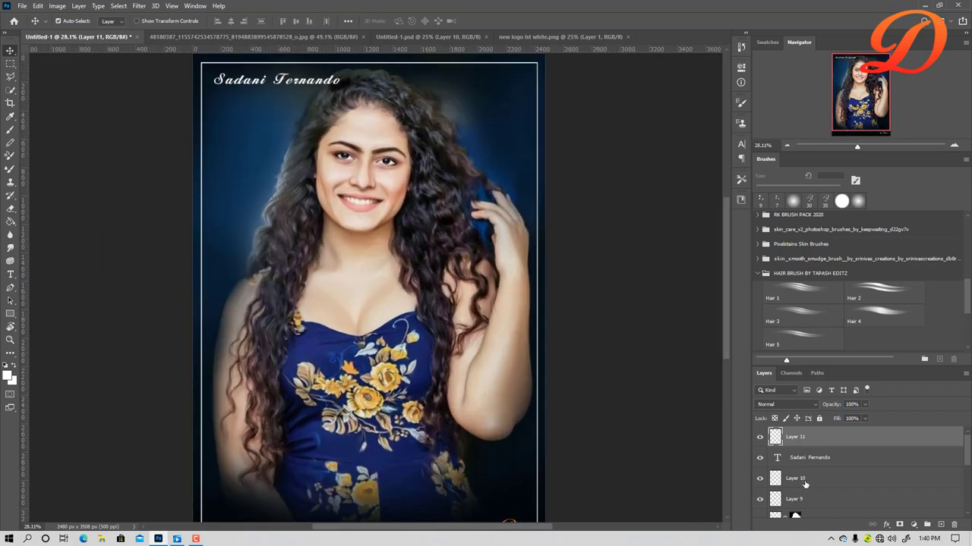
{"action": "scroll", "coordinate": [805, 484], "scroll_direction": "down", "scroll_amount": 3}
{"action": "left_click", "coordinate": [793, 459]}
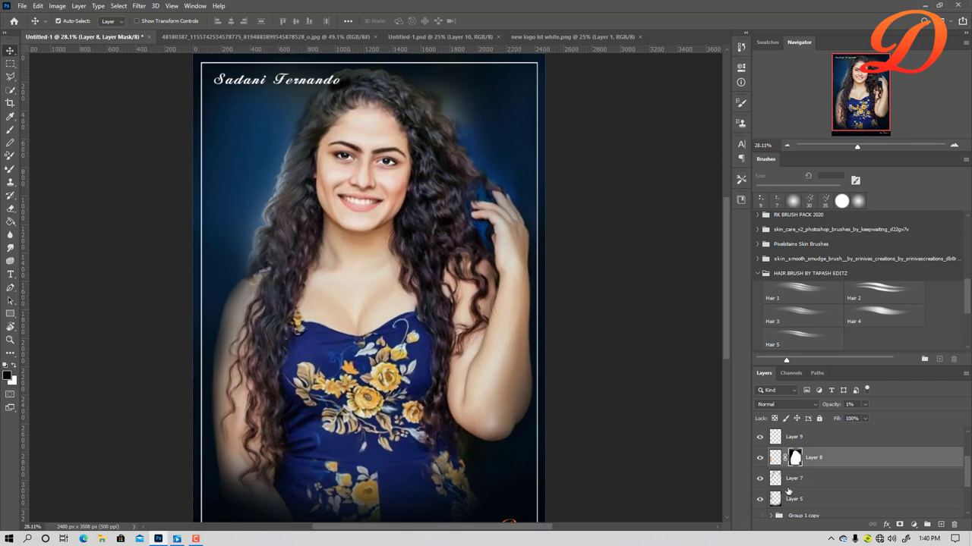
{"action": "scroll", "coordinate": [789, 478], "scroll_direction": "down", "scroll_amount": 2}
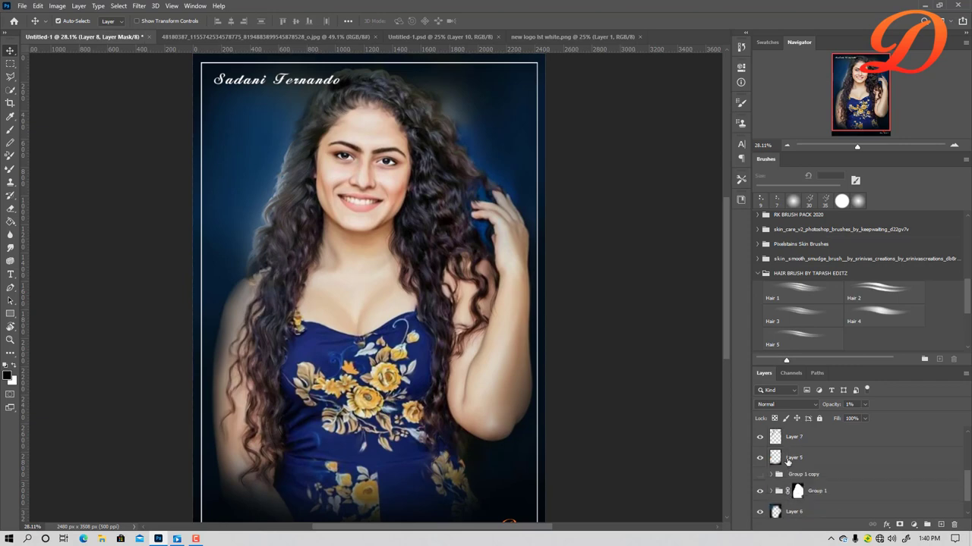
{"action": "scroll", "coordinate": [787, 461], "scroll_direction": "down", "scroll_amount": 1}
{"action": "left_click", "coordinate": [790, 487]}
{"action": "scroll", "coordinate": [477, 220], "scroll_direction": "up", "scroll_amount": 1}
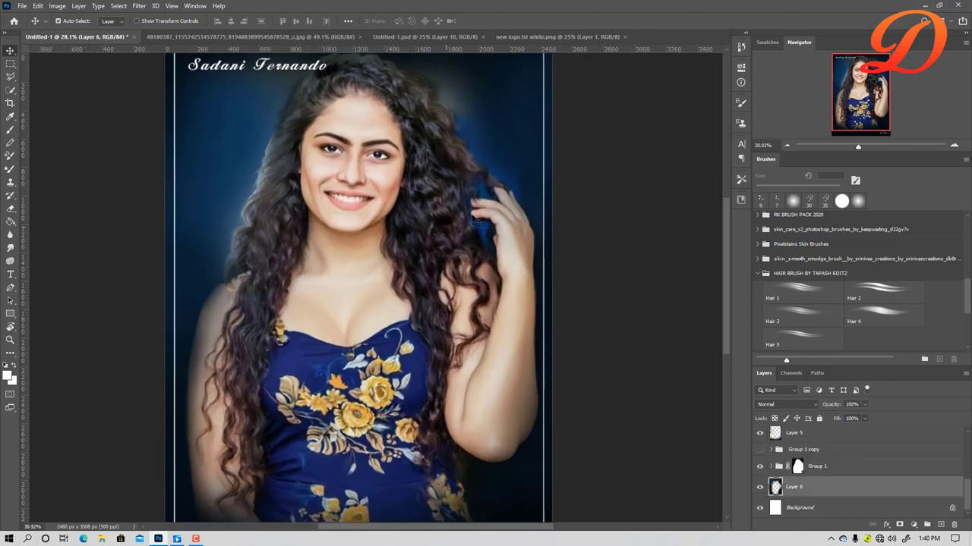
{"action": "scroll", "coordinate": [477, 220], "scroll_direction": "up", "scroll_amount": 1}
{"action": "scroll", "coordinate": [444, 306], "scroll_direction": "up", "scroll_amount": 2}
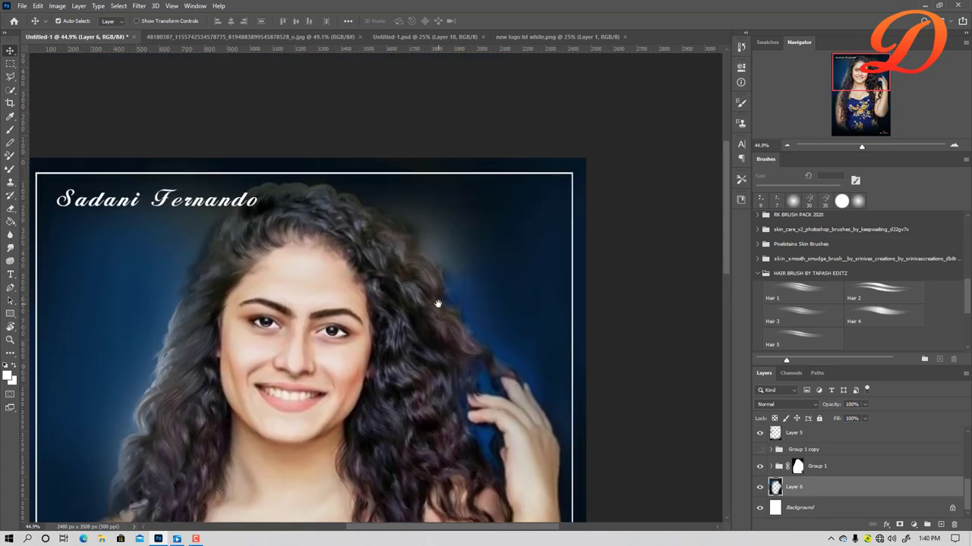
On Layer 5, paint a sampled darker blue with a very large brush above the hair.
{"action": "key", "text": "b"}
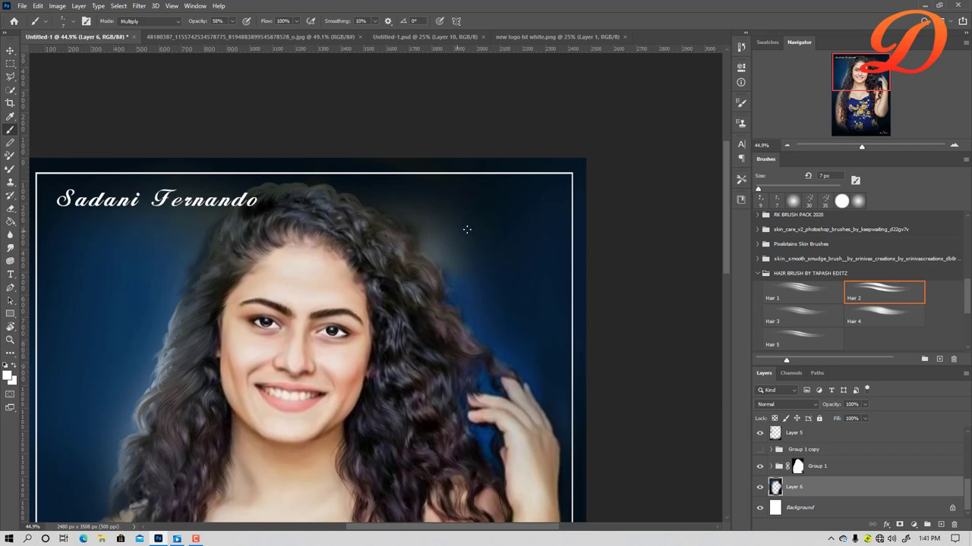
{"action": "left_click", "coordinate": [492, 205], "text": "alt"}
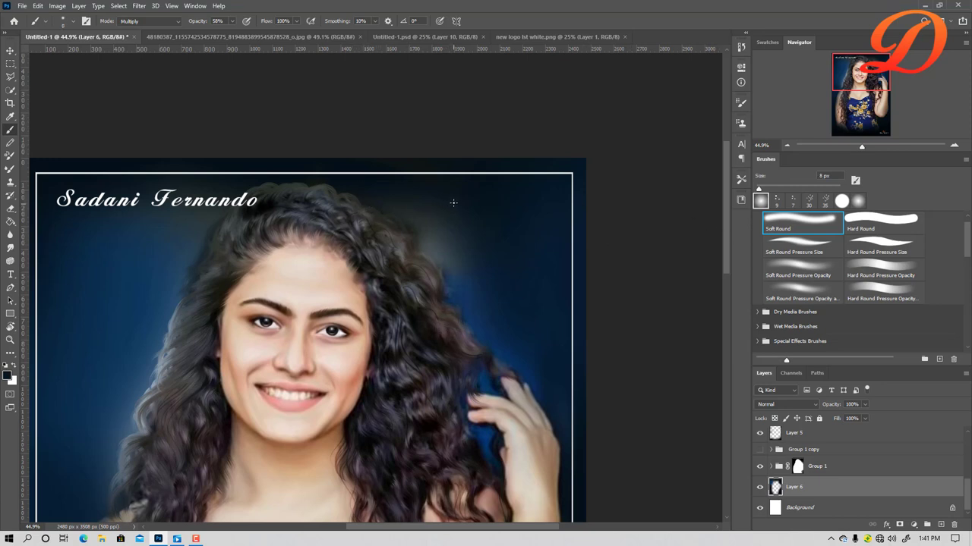
{"action": "key", "text": "bracketright"}
{"action": "key", "text": "bracketright"}
{"action": "key", "text": "bracketright"}
{"action": "key", "text": "bracketright"}
{"action": "key", "text": "bracketright"}
{"action": "key", "text": "bracketright"}
{"action": "key", "text": "bracketright"}
{"action": "key", "text": "bracketright"}
{"action": "key", "text": "bracketright"}
{"action": "key", "text": "bracketright"}
{"action": "key", "text": "bracketright"}
{"action": "key", "text": "bracketright"}
{"action": "key", "text": "bracketright"}
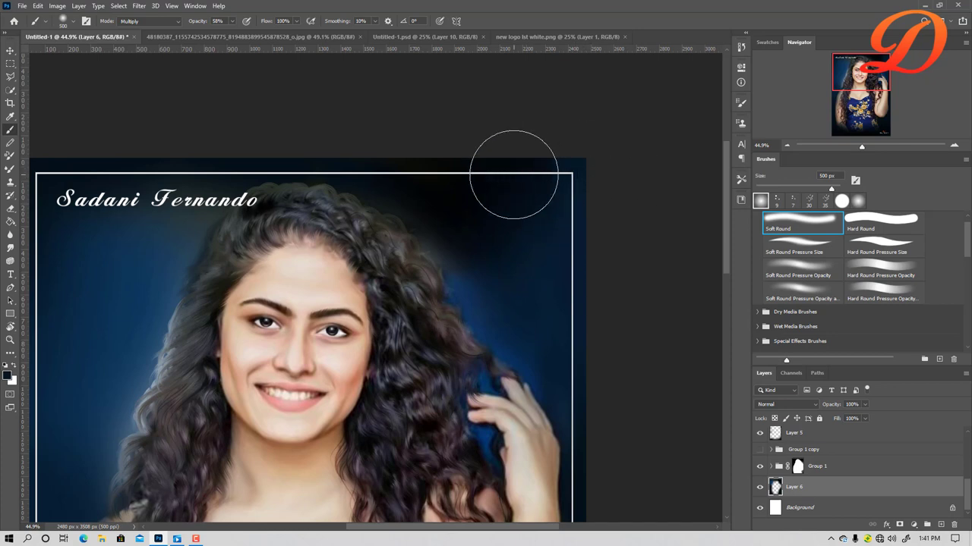
{"action": "key", "text": "alt+bracketright"}
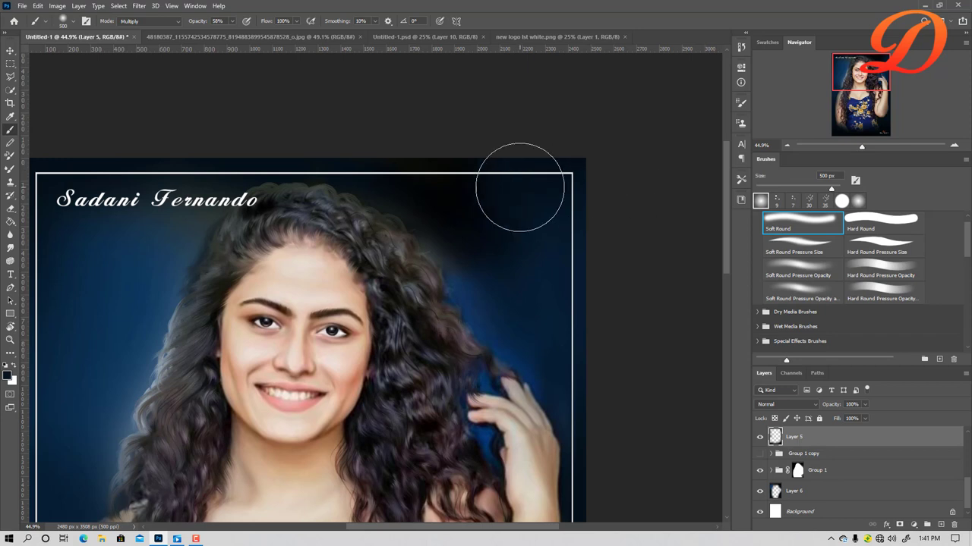
{"action": "left_click_drag", "start_coordinate": [520, 187], "coordinate": [461, 191]}
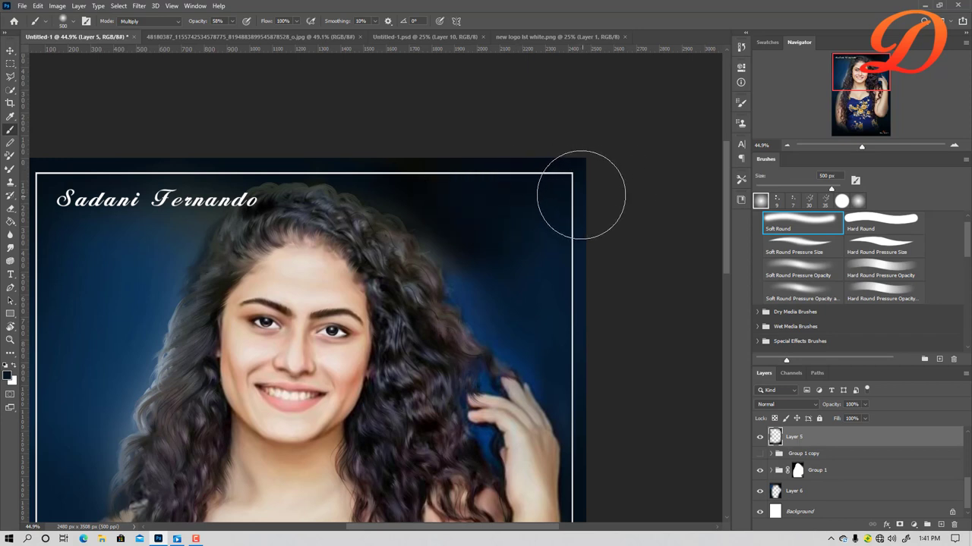
{"action": "left_click_drag", "start_coordinate": [496, 234], "coordinate": [482, 243]}
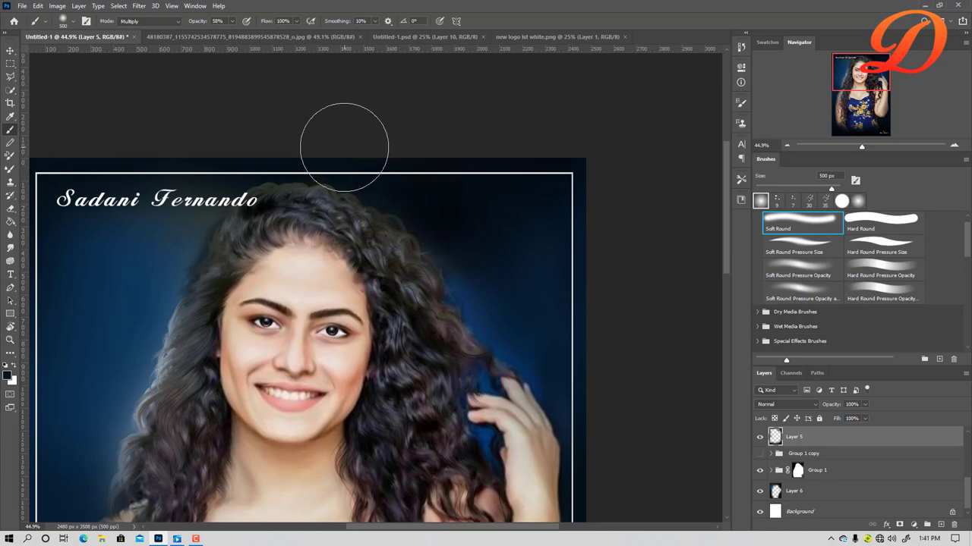
{"action": "scroll", "coordinate": [365, 141], "scroll_direction": "down", "scroll_amount": 5}
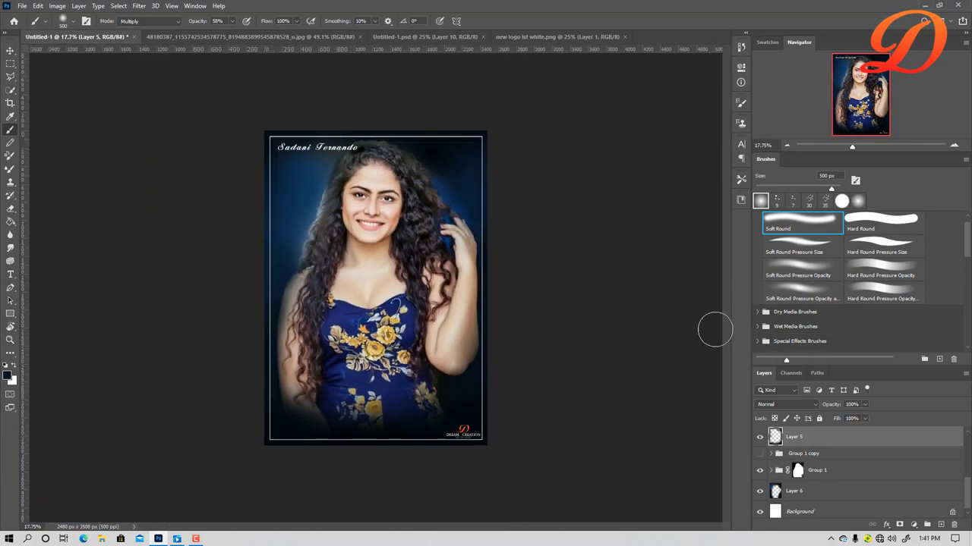
{"action": "key", "text": "ctrl+0"}
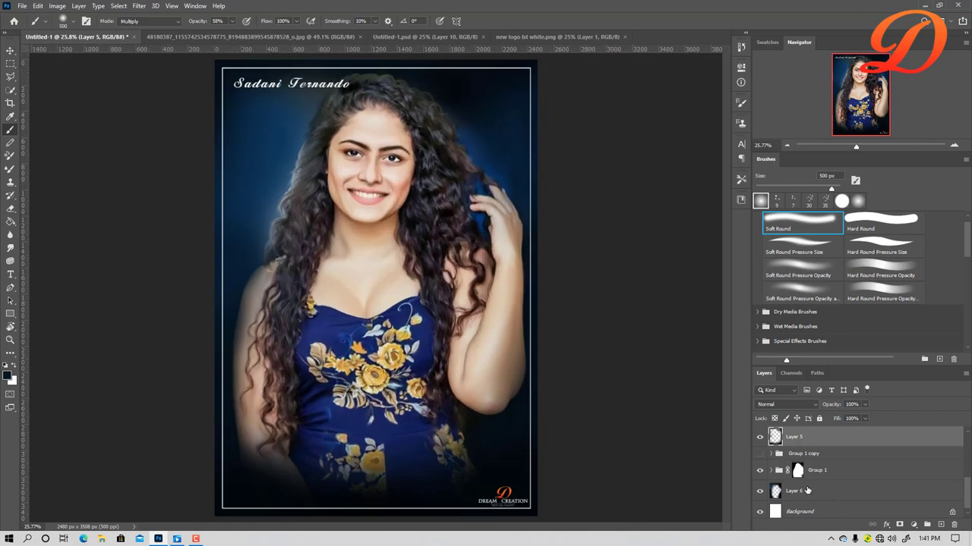
{"action": "scroll", "coordinate": [795, 462], "scroll_direction": "up", "scroll_amount": 1}
{"action": "scroll", "coordinate": [794, 461], "scroll_direction": "up", "scroll_amount": 2}
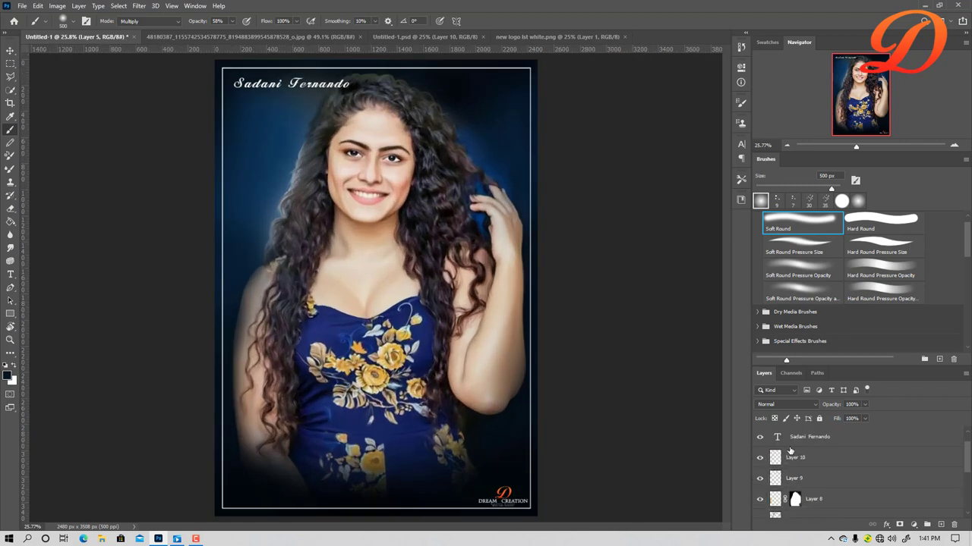
Transform Layer 11 to nudge the corner logo slightly upward.
{"action": "scroll", "coordinate": [790, 451], "scroll_direction": "up", "scroll_amount": 1}
{"action": "left_click", "coordinate": [791, 438]}
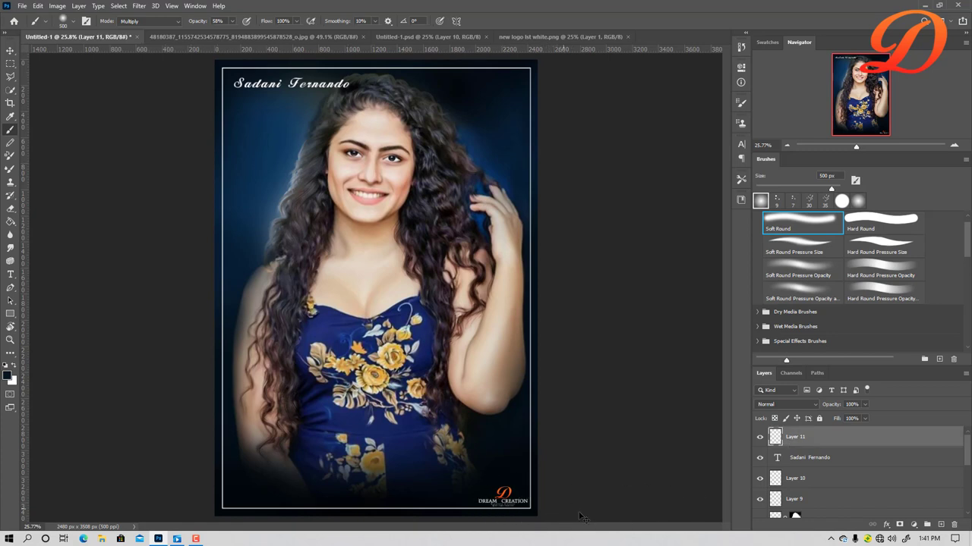
{"action": "key", "text": "ctrl+t"}
{"action": "left_click_drag", "start_coordinate": [502, 503], "coordinate": [501, 472]}
{"action": "key", "text": "Return"}
{"action": "key", "text": "ctrl+minus"}
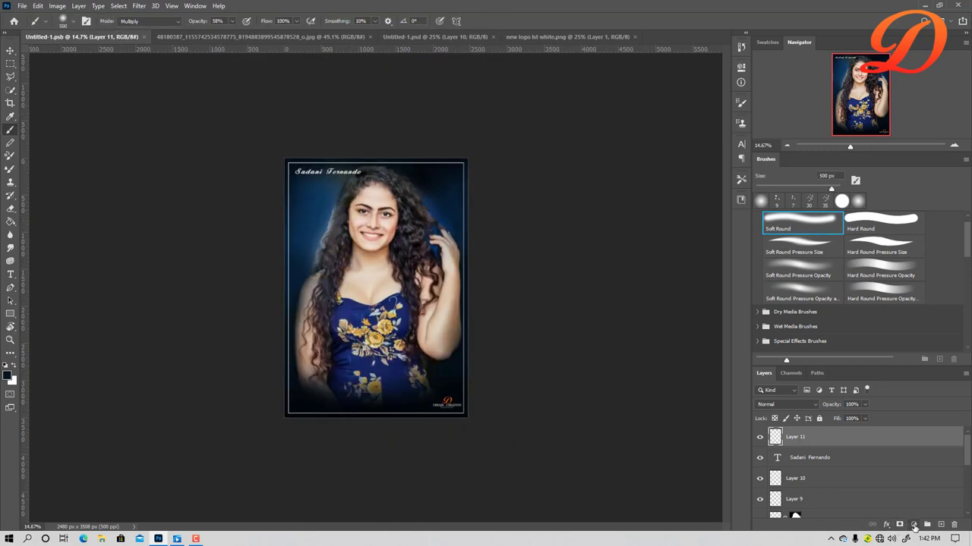
Add a Hue/Saturation adjustment layer set to Hue -1, Saturation +43, Lightness -2.
{"action": "left_click", "coordinate": [914, 526]}
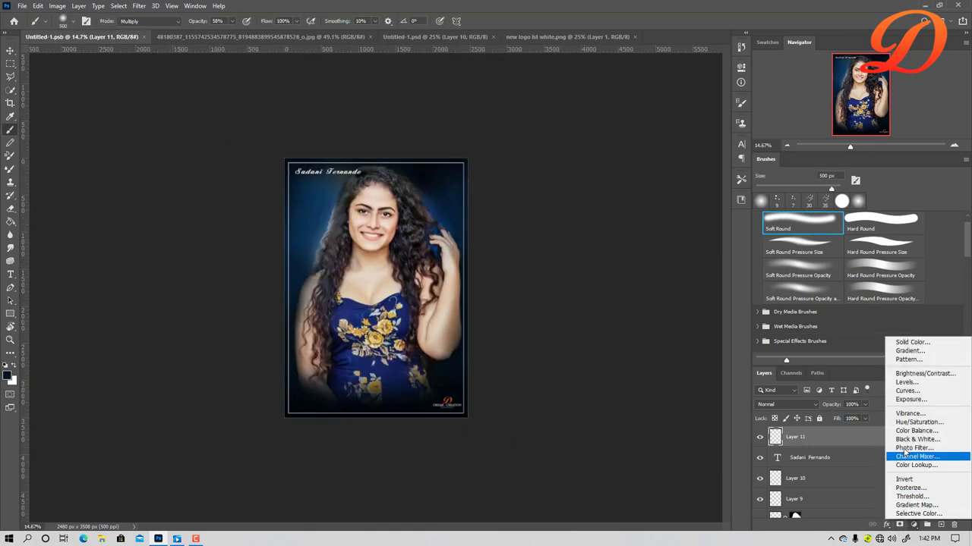
{"action": "left_click", "coordinate": [919, 422]}
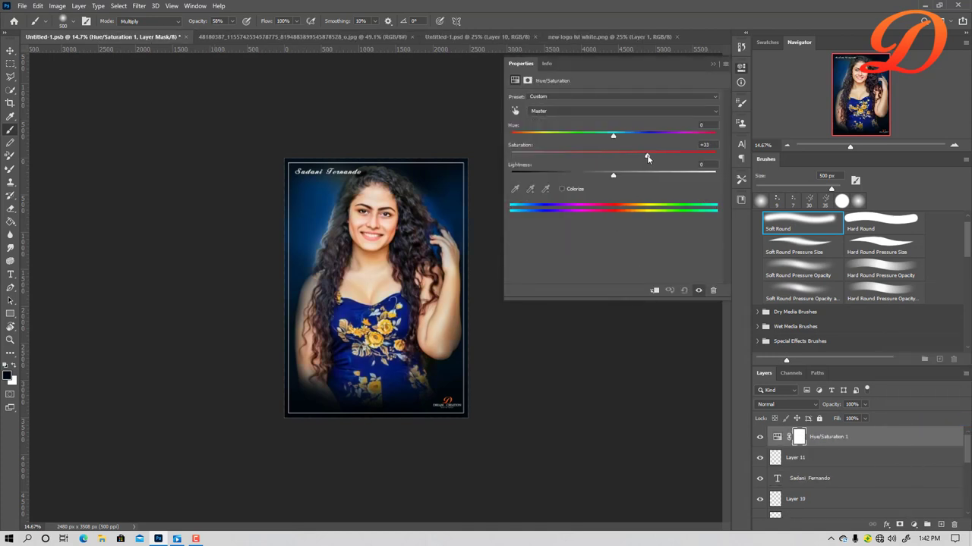
{"action": "left_click_drag", "start_coordinate": [648, 158], "coordinate": [659, 157]}
{"action": "mouse_move", "coordinate": [611, 136]}
{"action": "left_mouse_down"}
{"action": "mouse_move", "coordinate": [620, 138]}
{"action": "mouse_move", "coordinate": [612, 137]}
{"action": "left_mouse_up"}
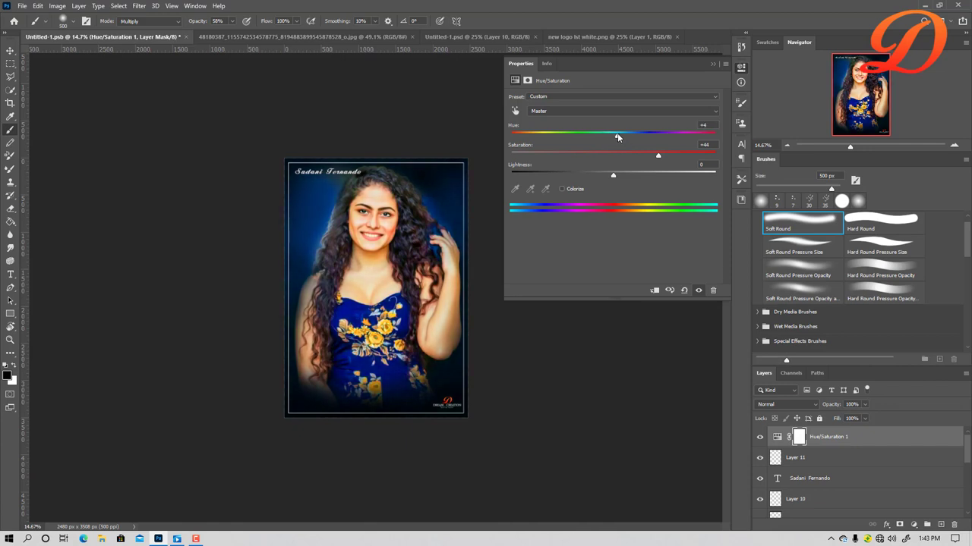
{"action": "left_click_drag", "start_coordinate": [617, 137], "coordinate": [612, 137]}
{"action": "left_click_drag", "start_coordinate": [658, 155], "coordinate": [644, 156]}
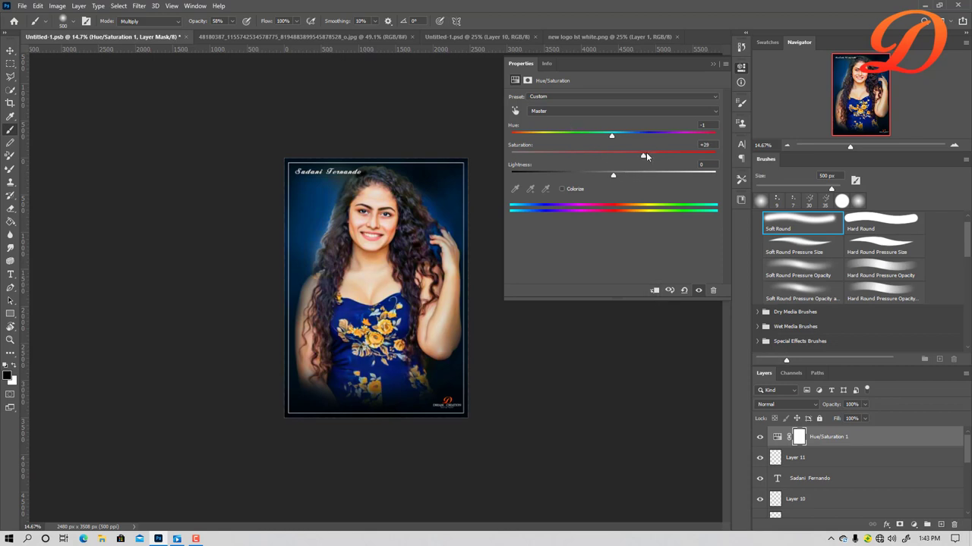
{"action": "left_click_drag", "start_coordinate": [644, 156], "coordinate": [649, 156]}
{"action": "mouse_move", "coordinate": [614, 175]}
{"action": "left_mouse_down"}
{"action": "mouse_move", "coordinate": [623, 175]}
{"action": "mouse_move", "coordinate": [612, 176]}
{"action": "left_mouse_up"}
{"action": "key", "text": "Return"}
{"action": "left_click", "coordinate": [710, 63]}
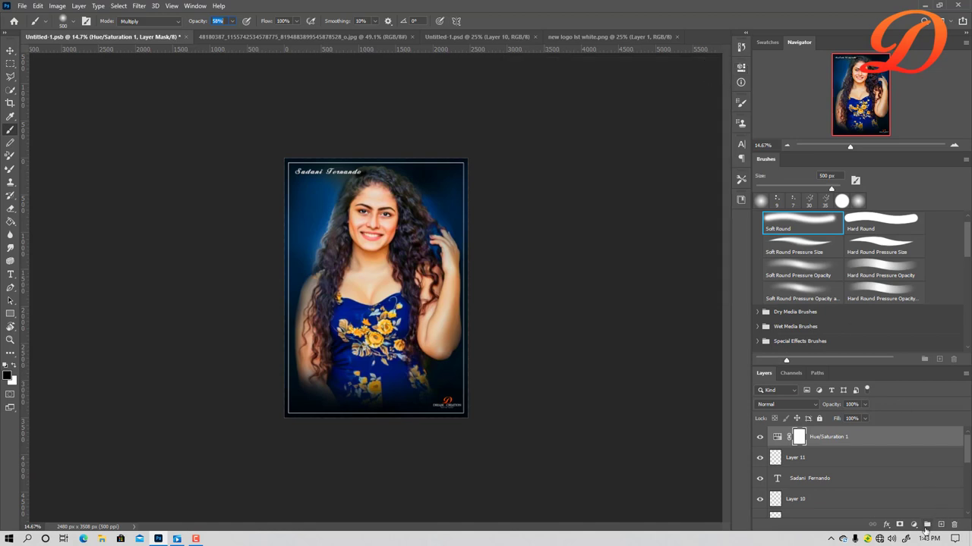
Undo the accidentally created empty layer group, Group 2.
{"action": "left_click", "coordinate": [926, 526]}
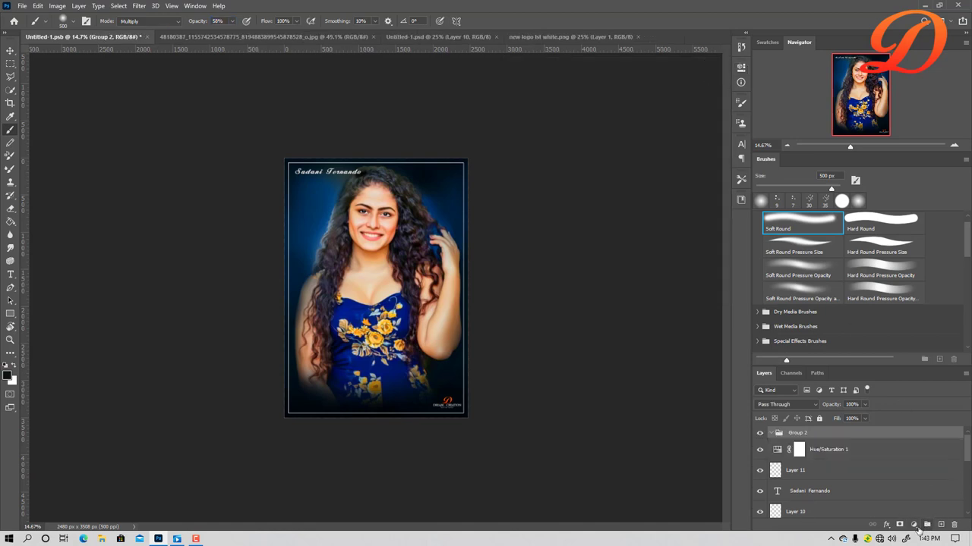
{"action": "left_click", "coordinate": [915, 526]}
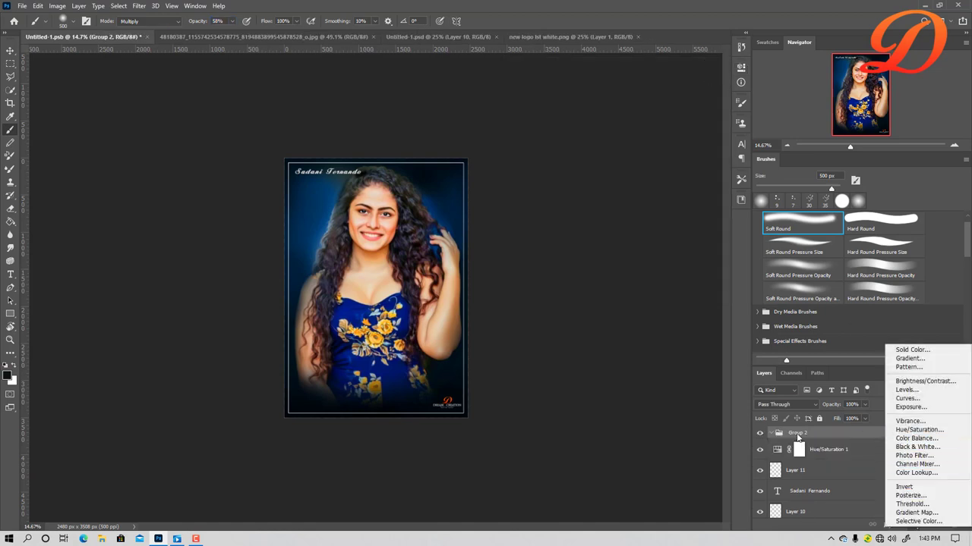
{"action": "key", "text": "Escape"}
{"action": "key", "text": "ctrl+z"}
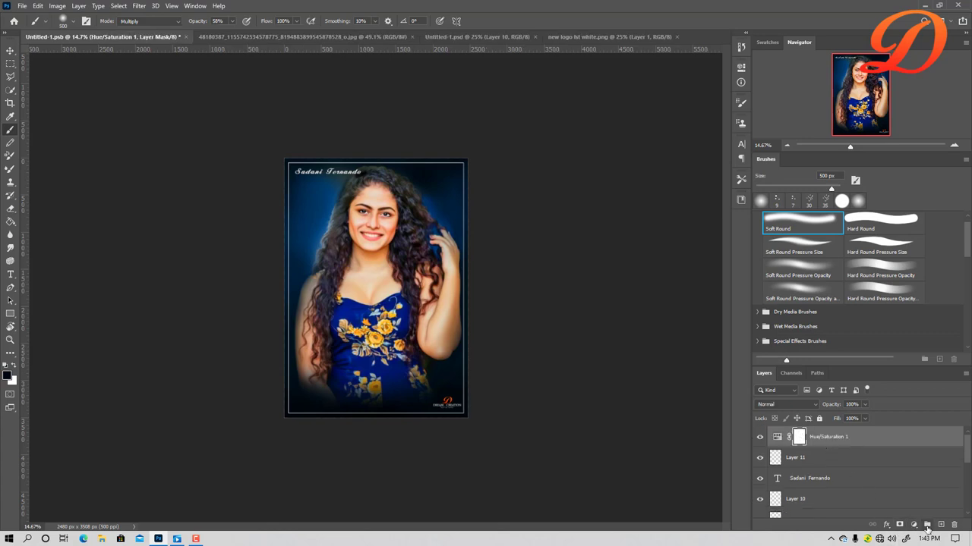
Add a Vibrance adjustment layer with Vibrance +20 and Saturation 0.
{"action": "left_click", "coordinate": [913, 525]}
{"action": "left_click", "coordinate": [914, 424]}
{"action": "left_click_drag", "start_coordinate": [615, 106], "coordinate": [619, 105]}
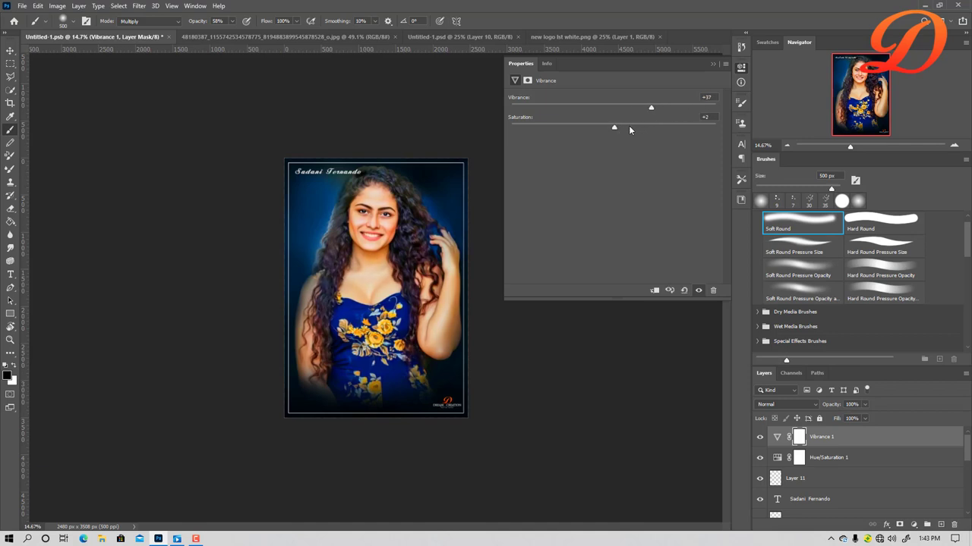
{"action": "left_click_drag", "start_coordinate": [629, 127], "coordinate": [578, 127]}
{"action": "left_click_drag", "start_coordinate": [620, 127], "coordinate": [615, 127]}
Add a Color Balance layer with midtones at Red +11, Magenta -23, Blue +15.
{"action": "left_click", "coordinate": [914, 525]}
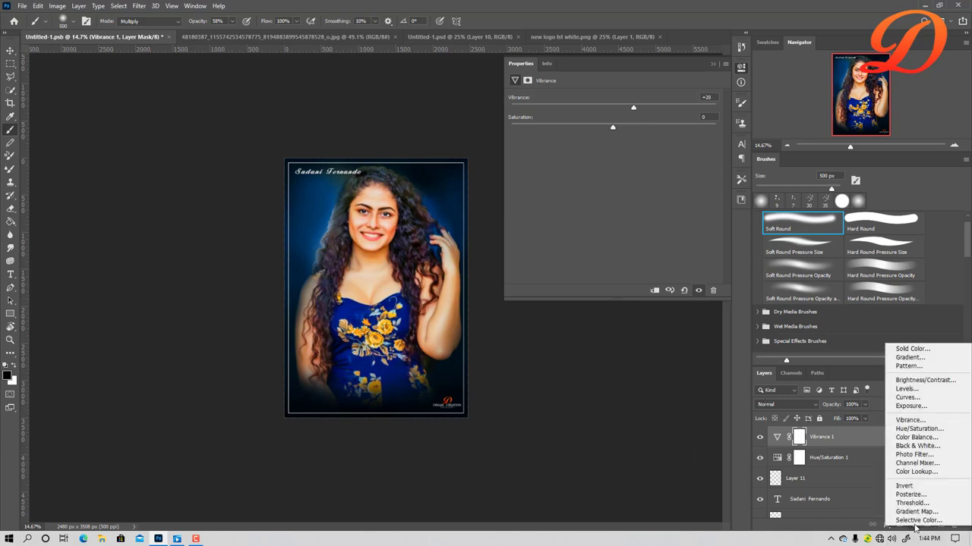
{"action": "left_click", "coordinate": [907, 438]}
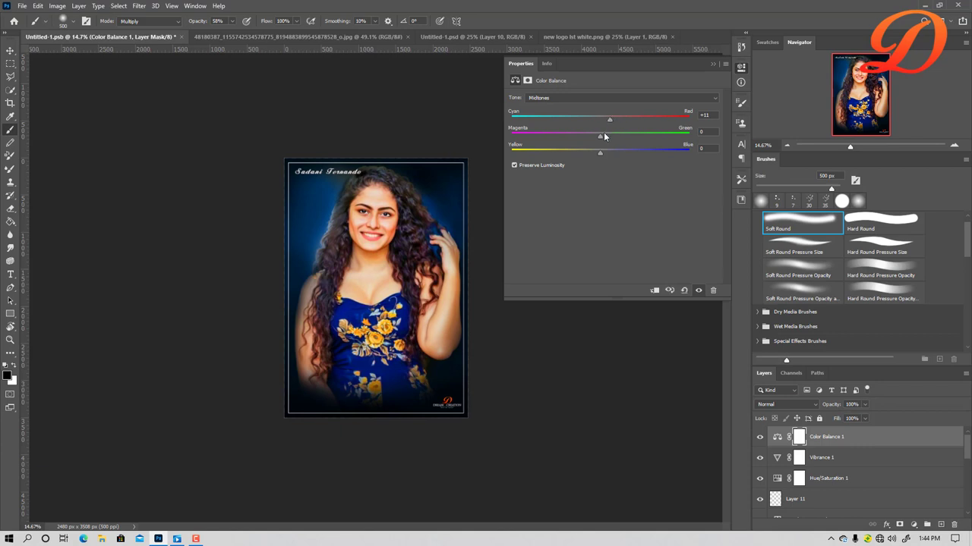
{"action": "left_click_drag", "start_coordinate": [583, 142], "coordinate": [573, 141]}
{"action": "left_click_drag", "start_coordinate": [626, 154], "coordinate": [614, 152]}
{"action": "left_click", "coordinate": [714, 64]}
{"action": "scroll", "coordinate": [577, 427], "scroll_direction": "down", "scroll_amount": 1}
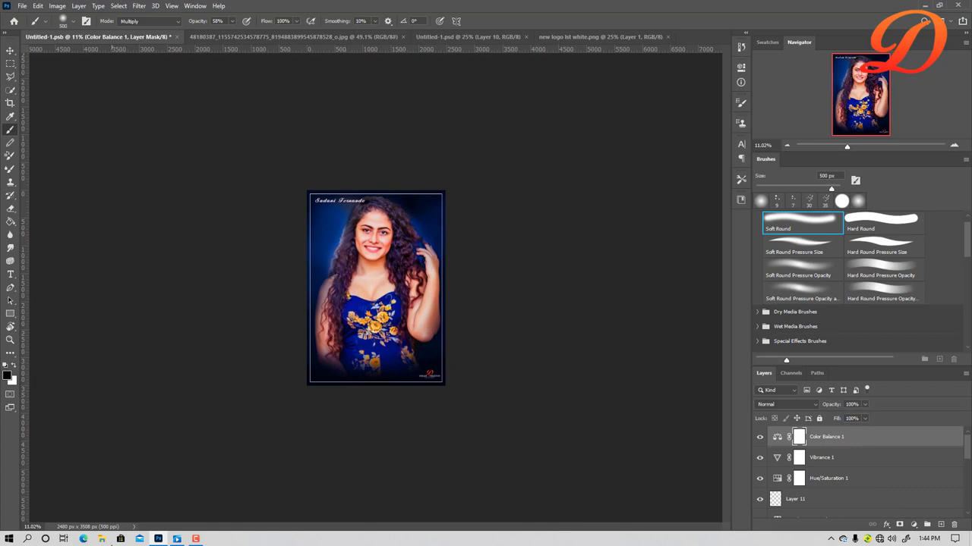
Quick-export the colour-graded portrait as a PNG file named 's'.
{"action": "left_click", "coordinate": [22, 6]}
{"action": "mouse_move", "coordinate": [46, 152]}
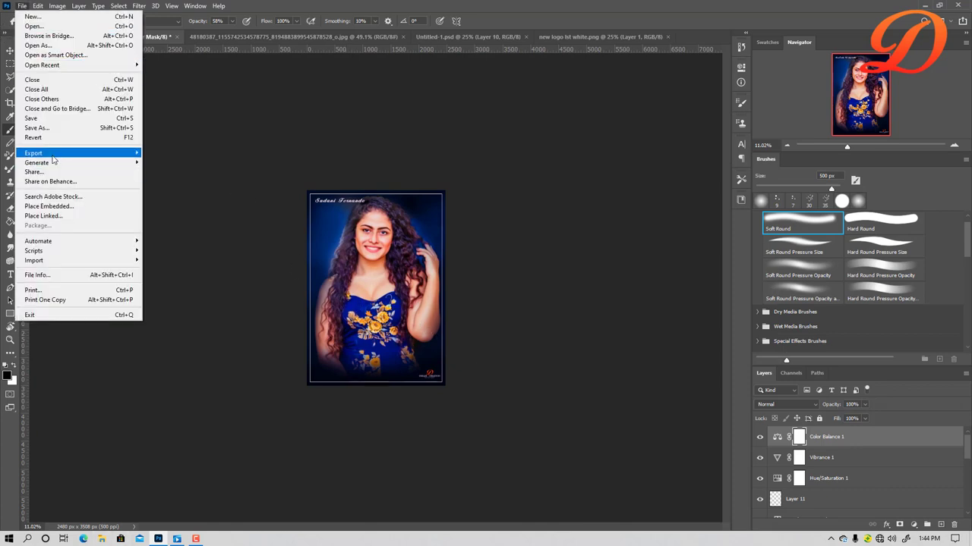
{"action": "left_click", "coordinate": [179, 152]}
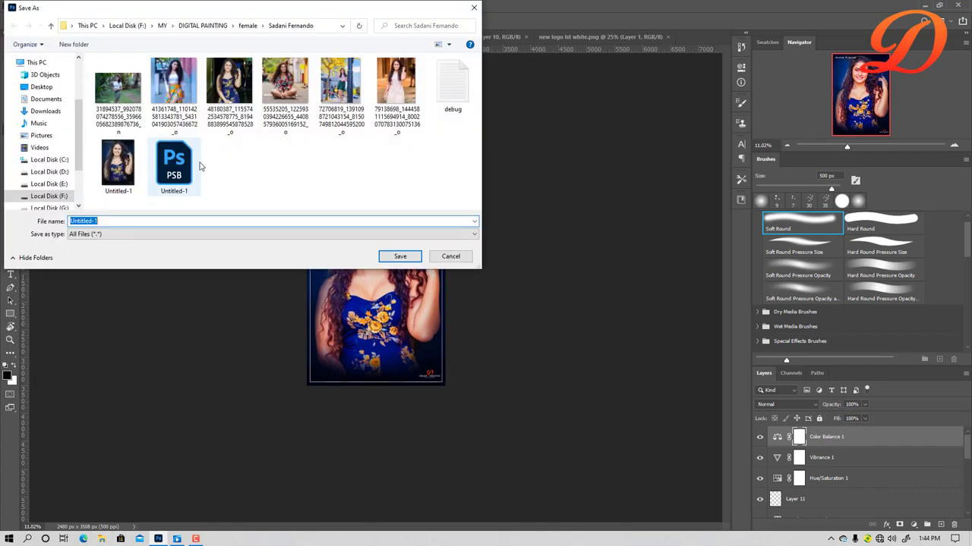
{"action": "type", "text": "sadani"}
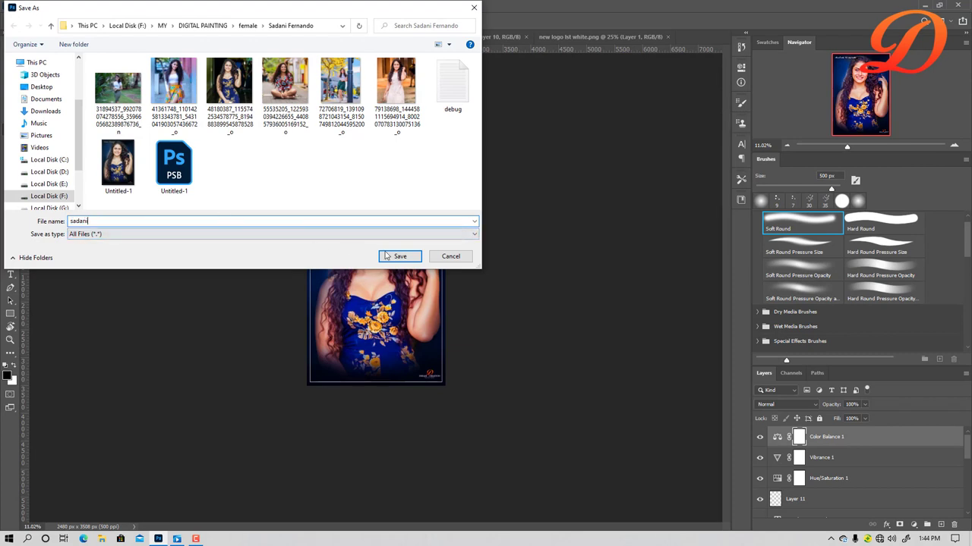
{"action": "left_click", "coordinate": [385, 256]}
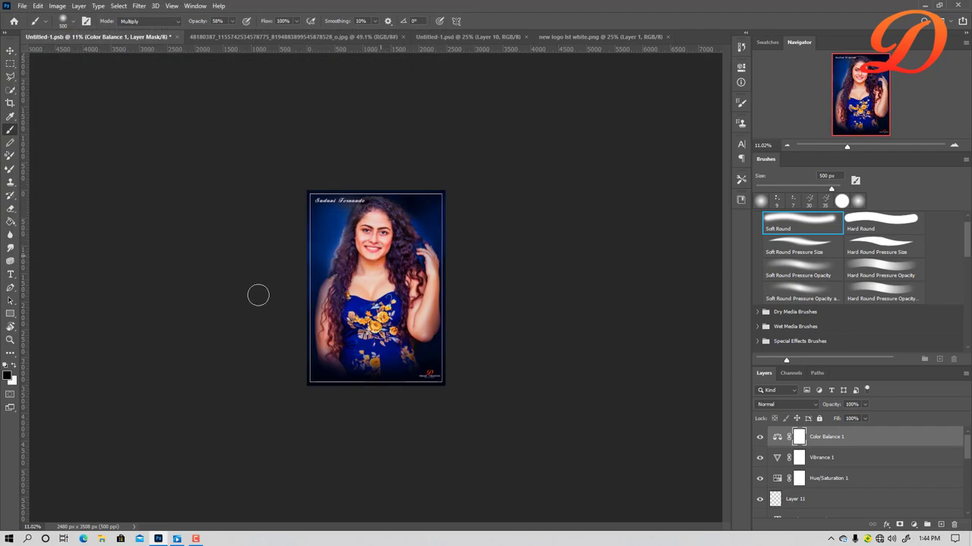